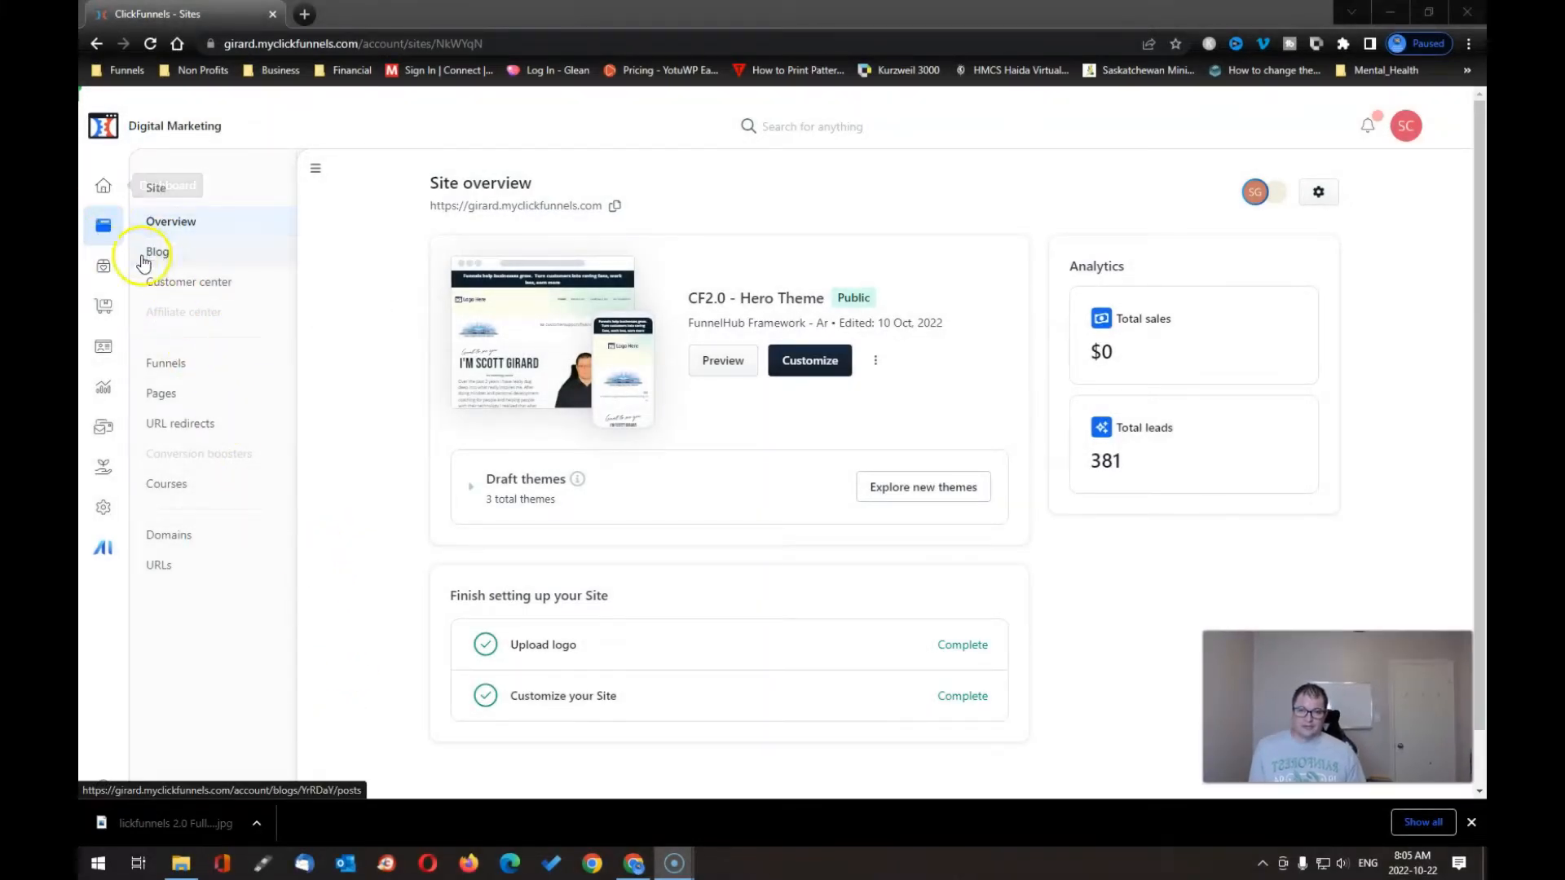
- From the dashboard, open the site's Courses list and begin a new course to reach the template picker
left_click(102, 186)
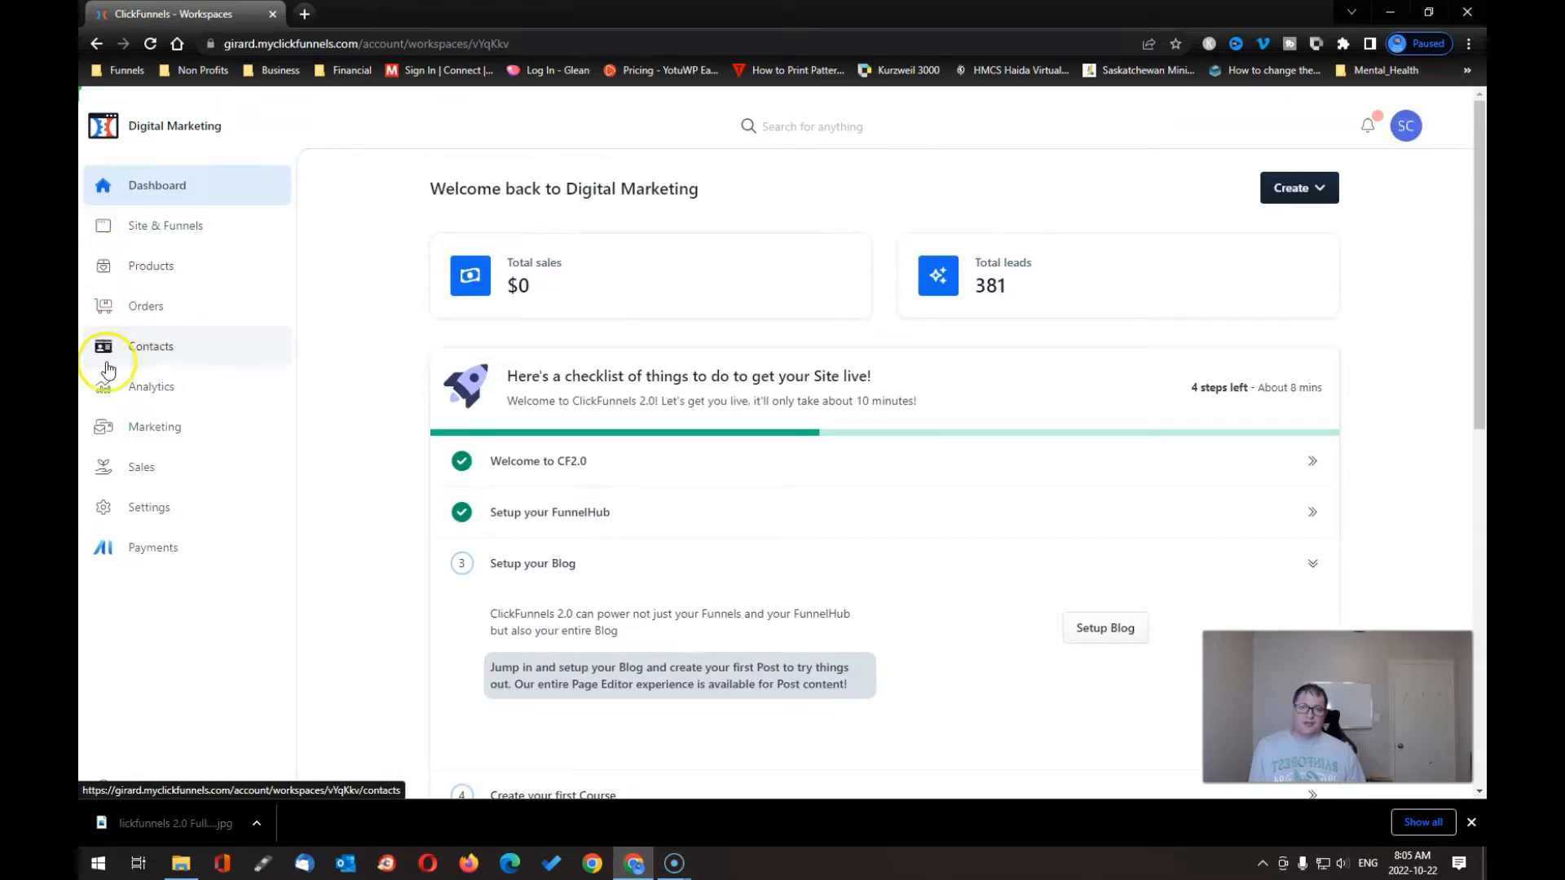
left_click(178, 244)
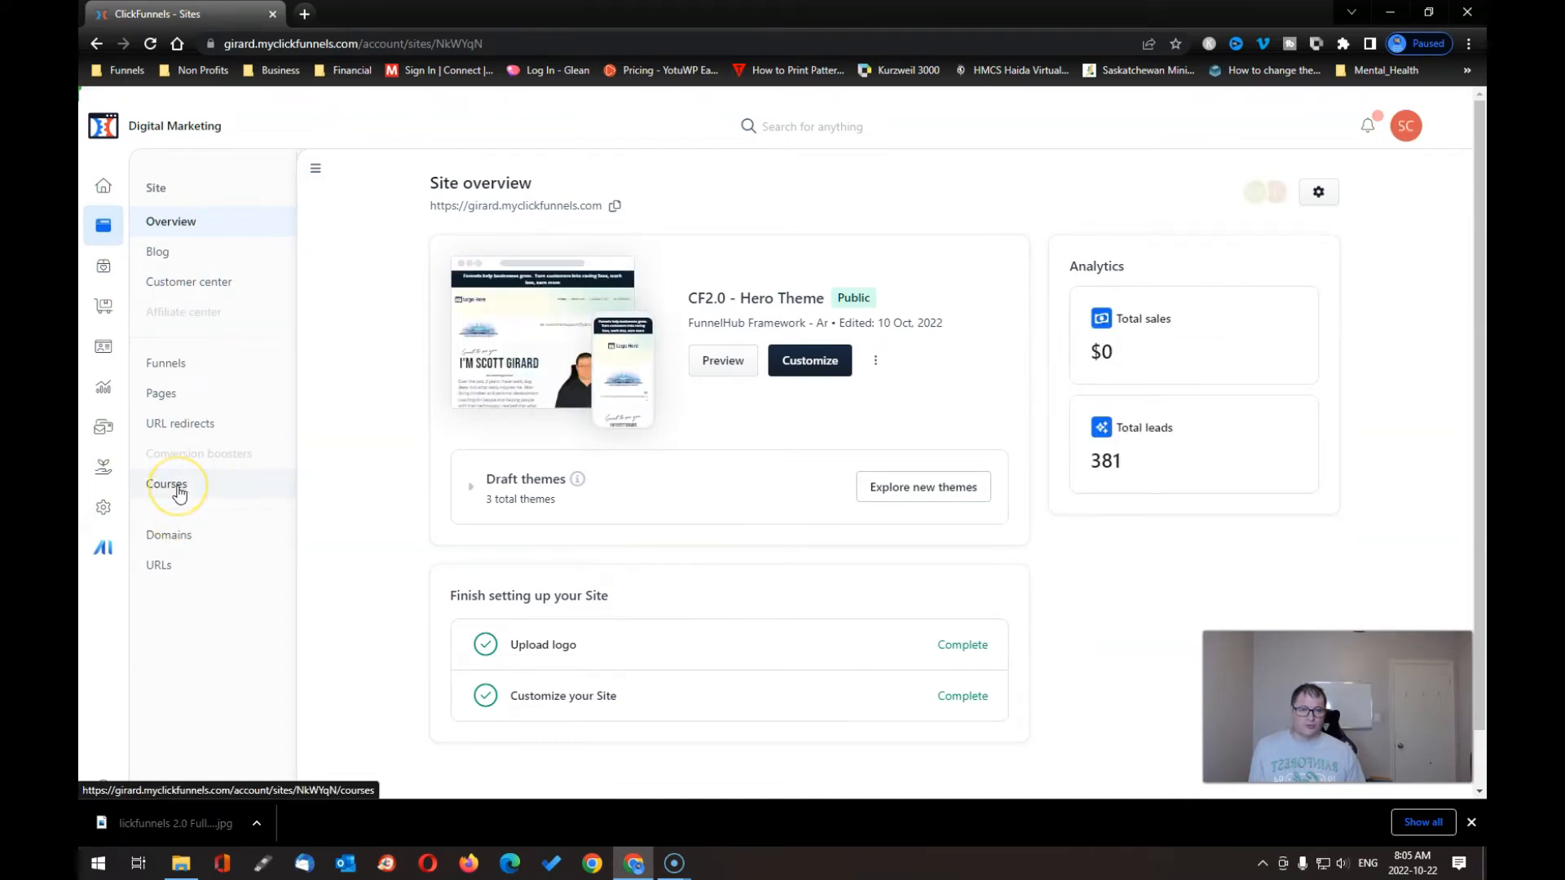
left_click(177, 487)
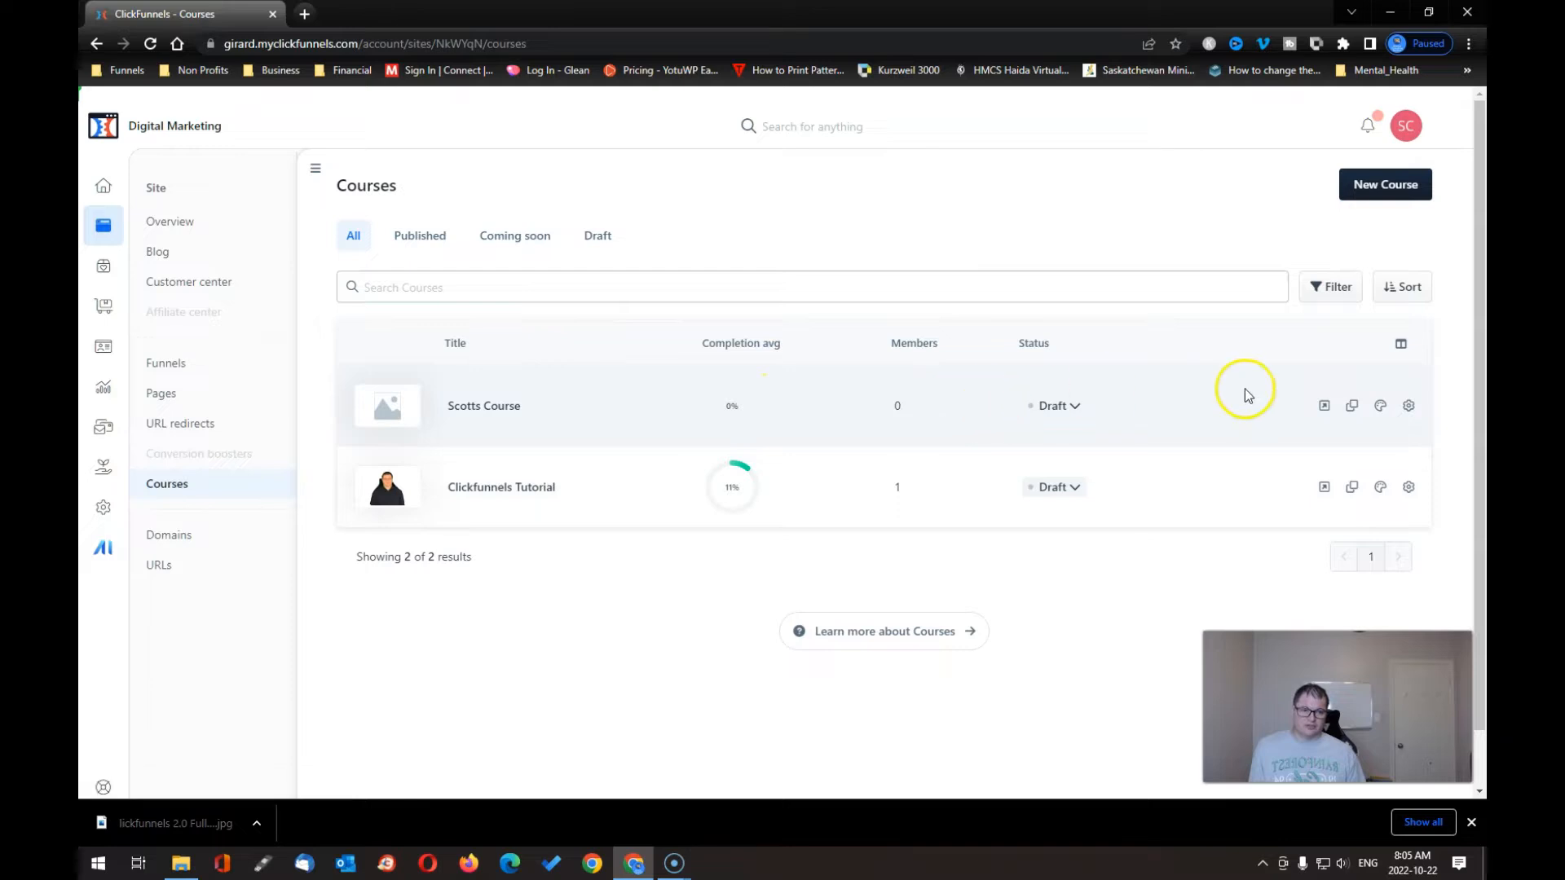
left_click(1369, 196)
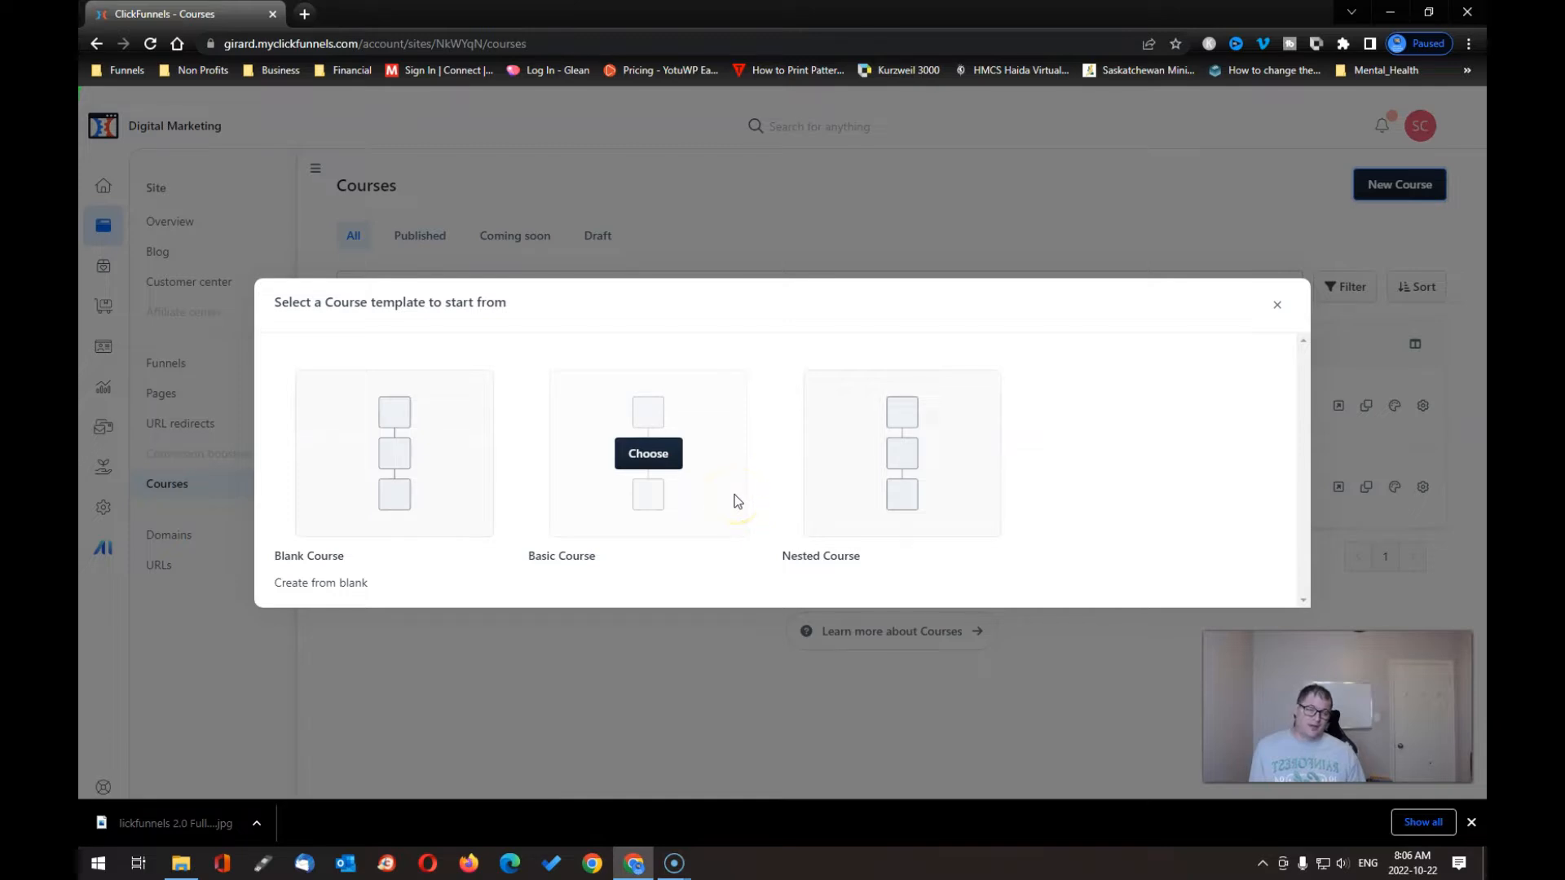
- Start a Blank Course titled 'Scott Course'
left_click(399, 464)
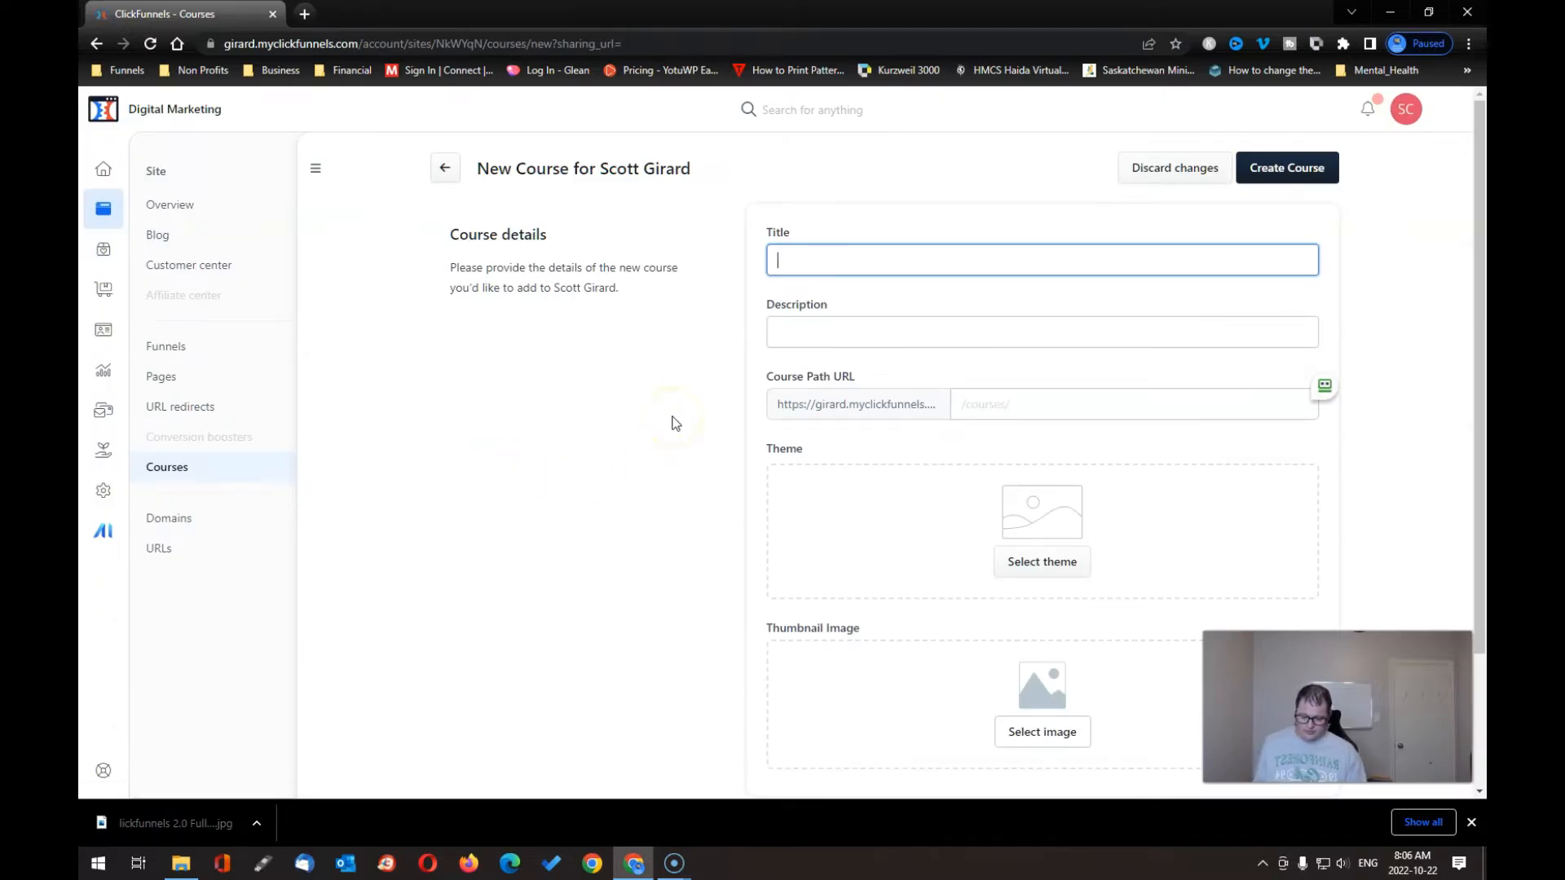
type("Scott")
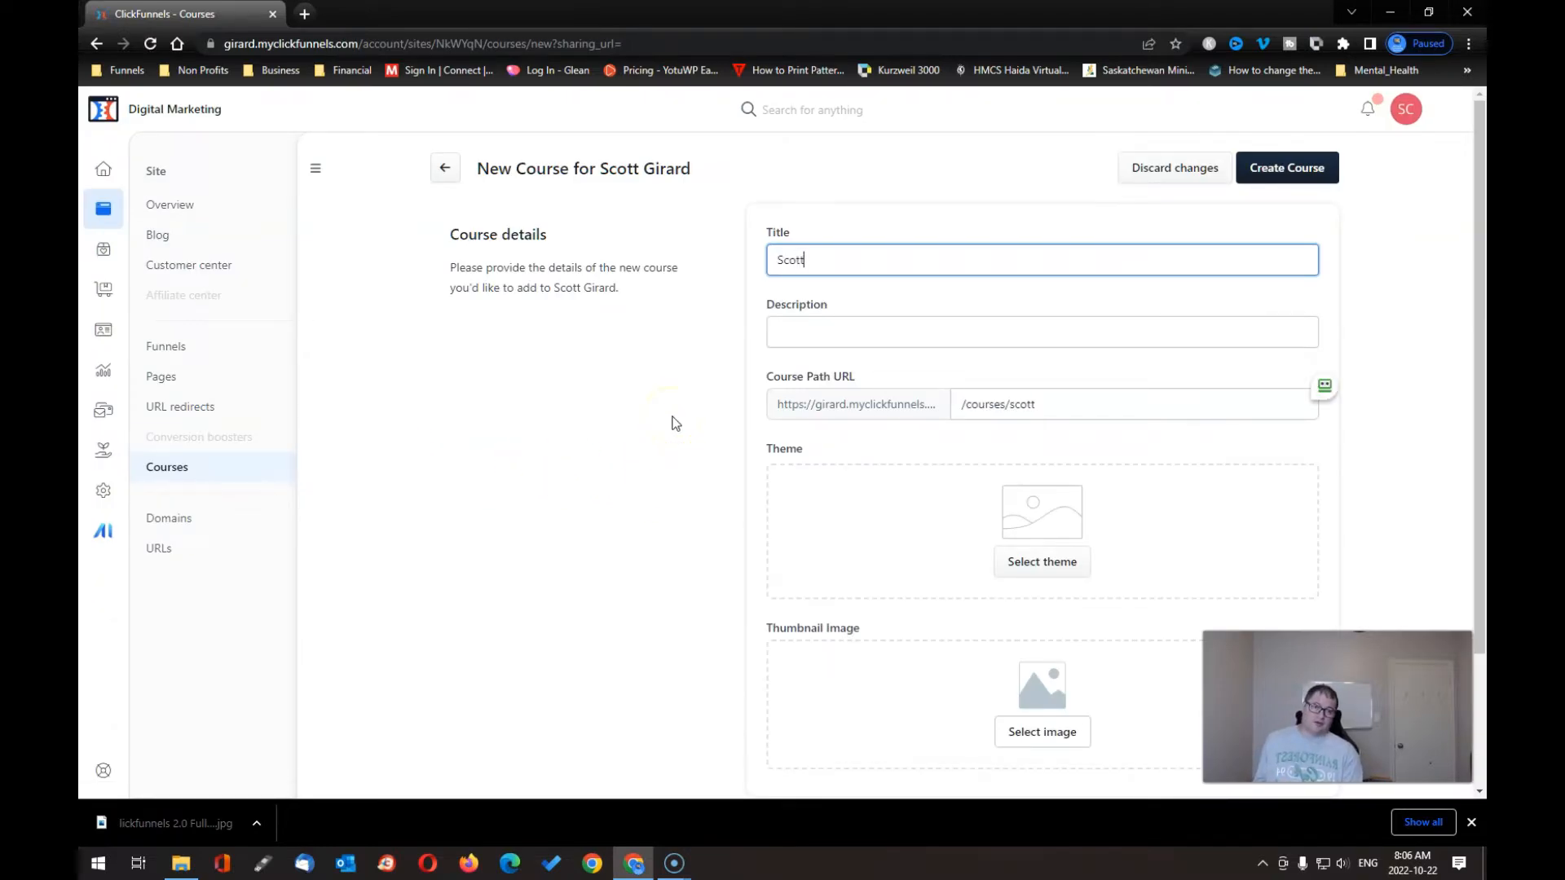
type(" Course")
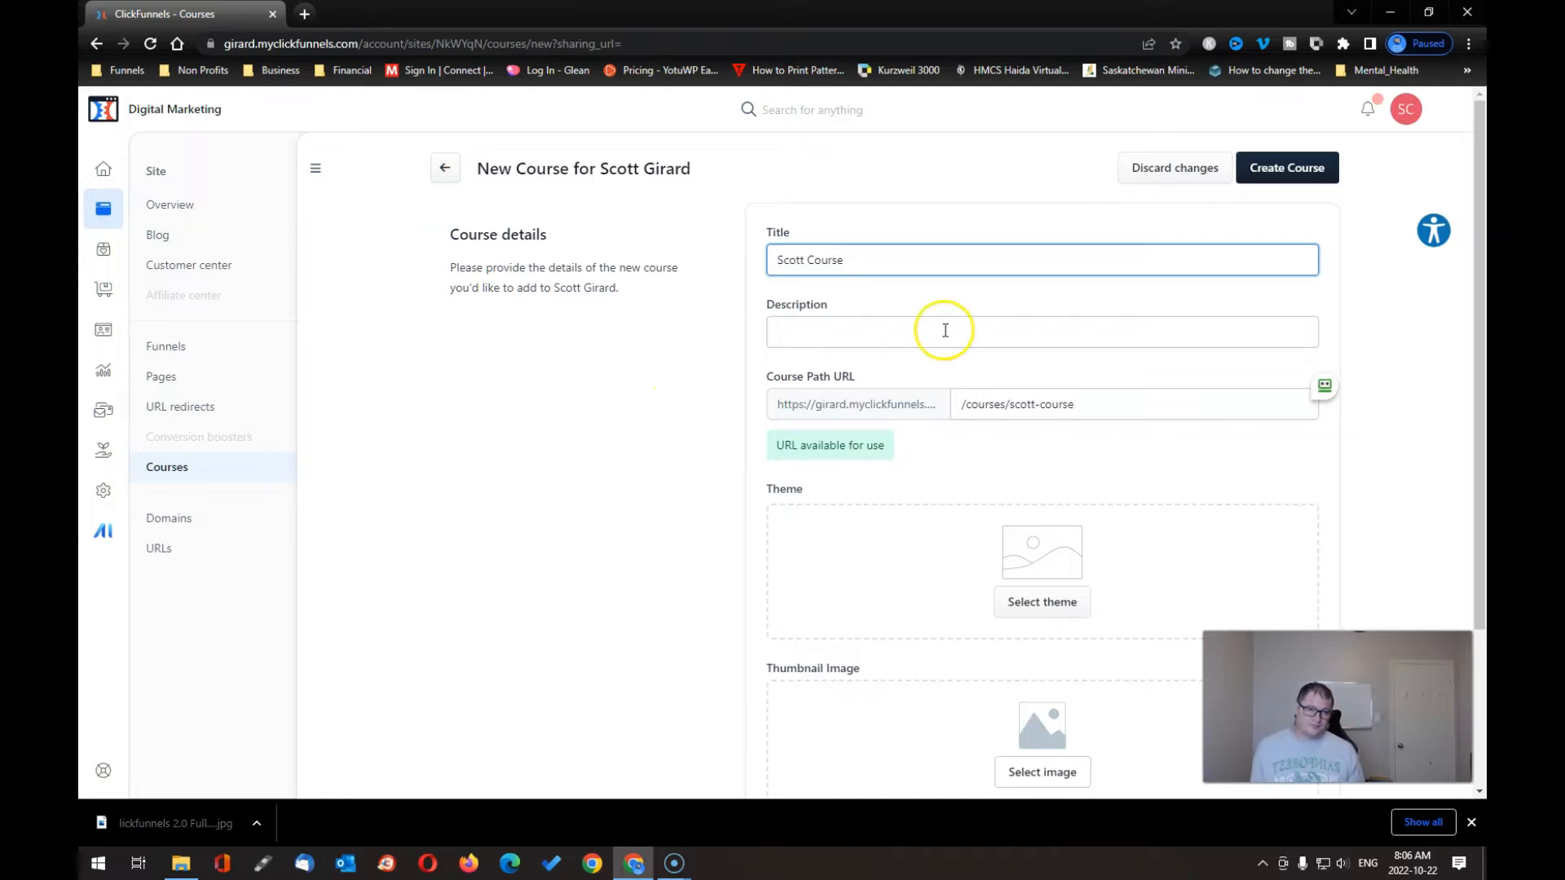
left_click(857, 329)
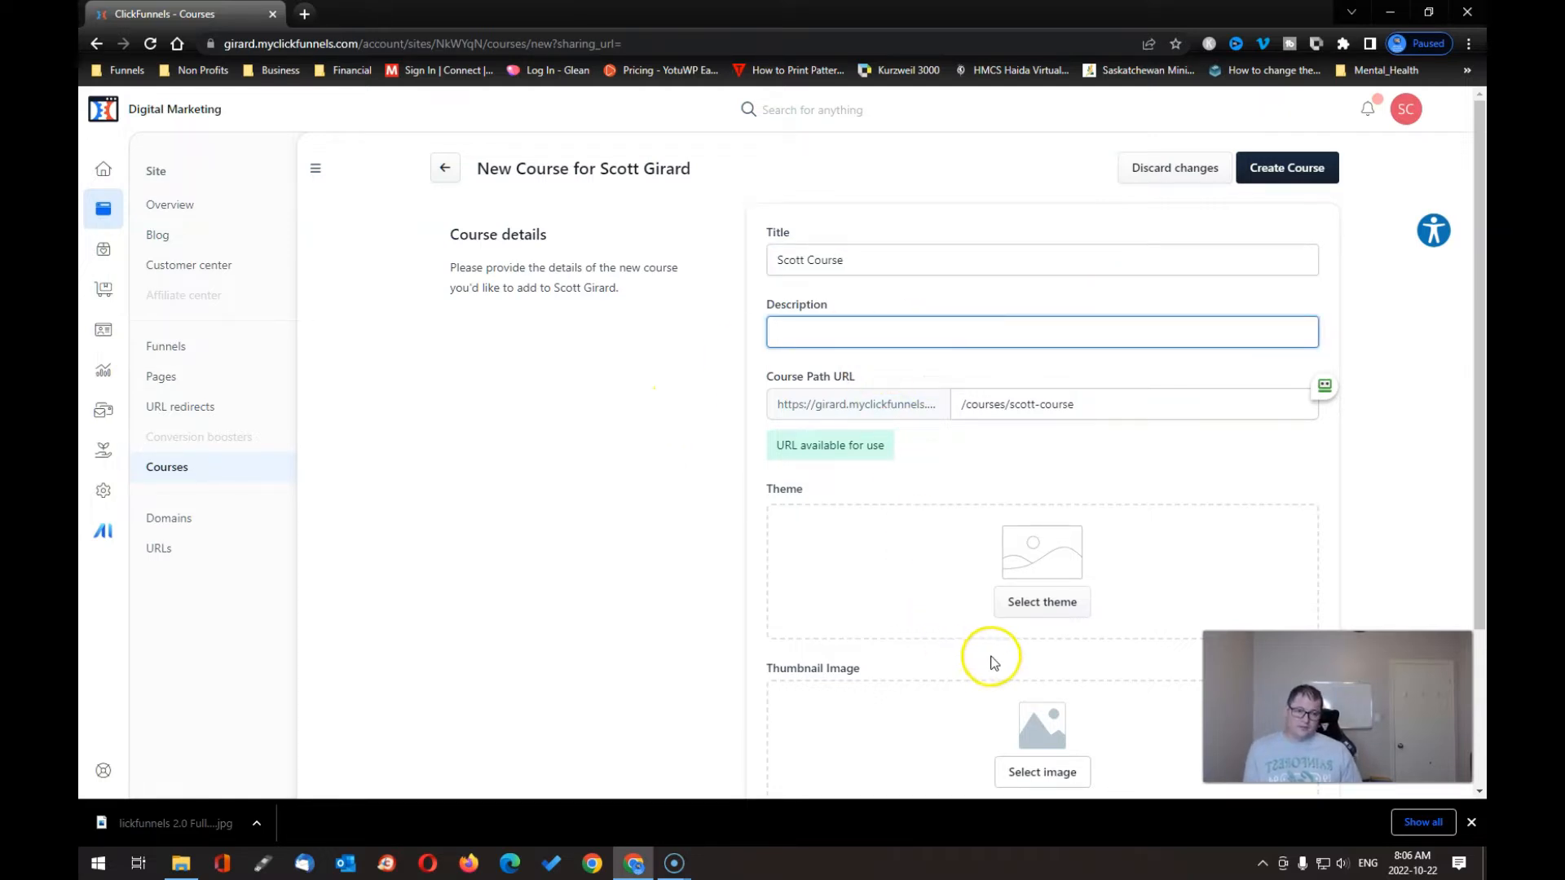
scroll(996, 658, "down", 3)
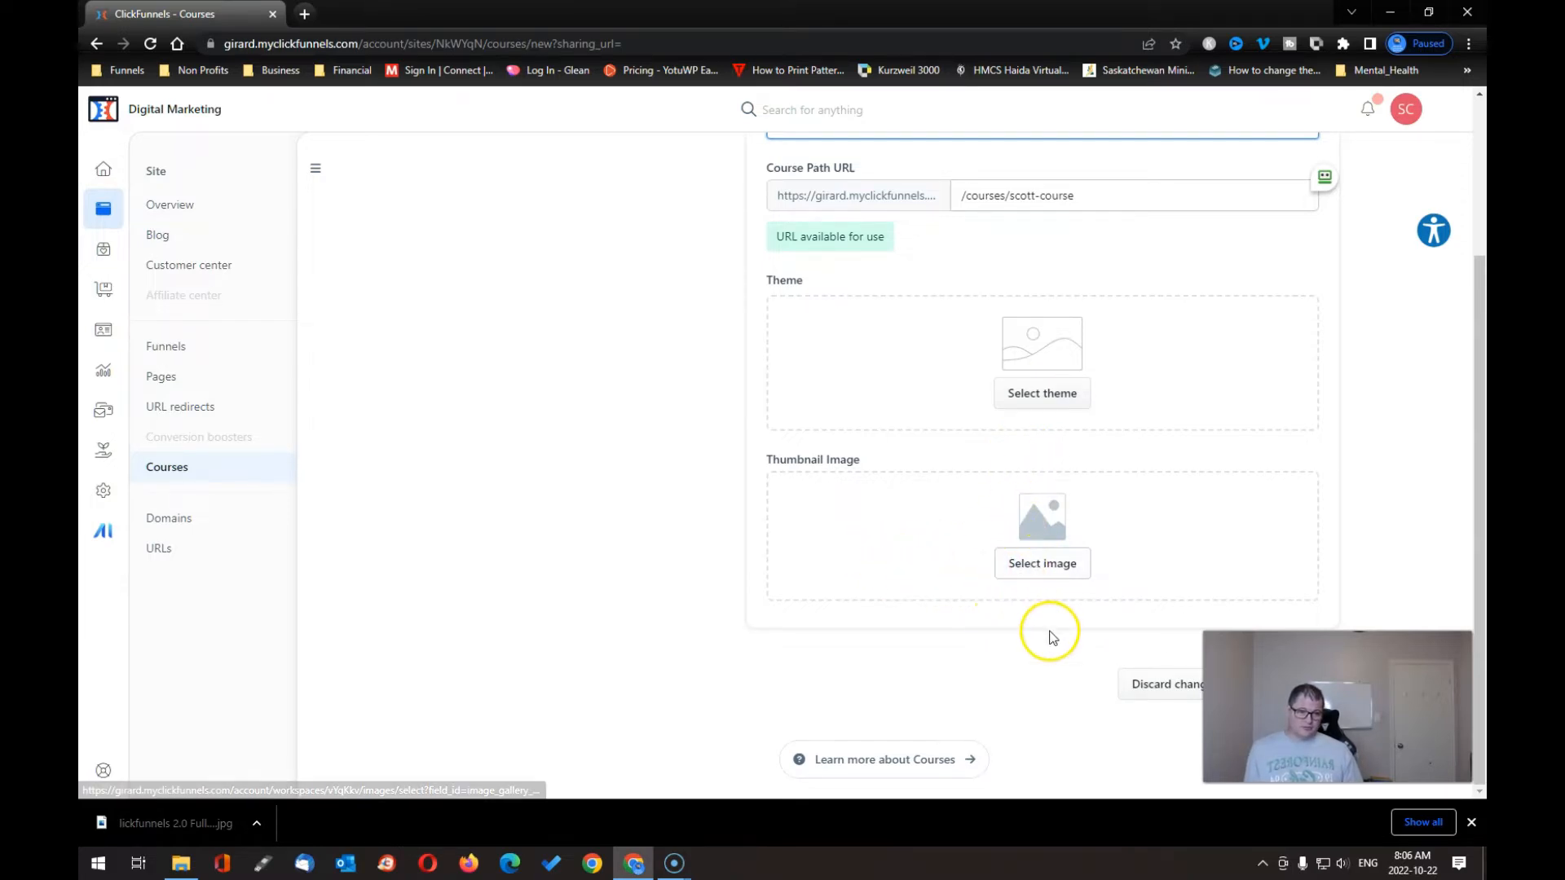
scroll(1041, 632, "up", 3)
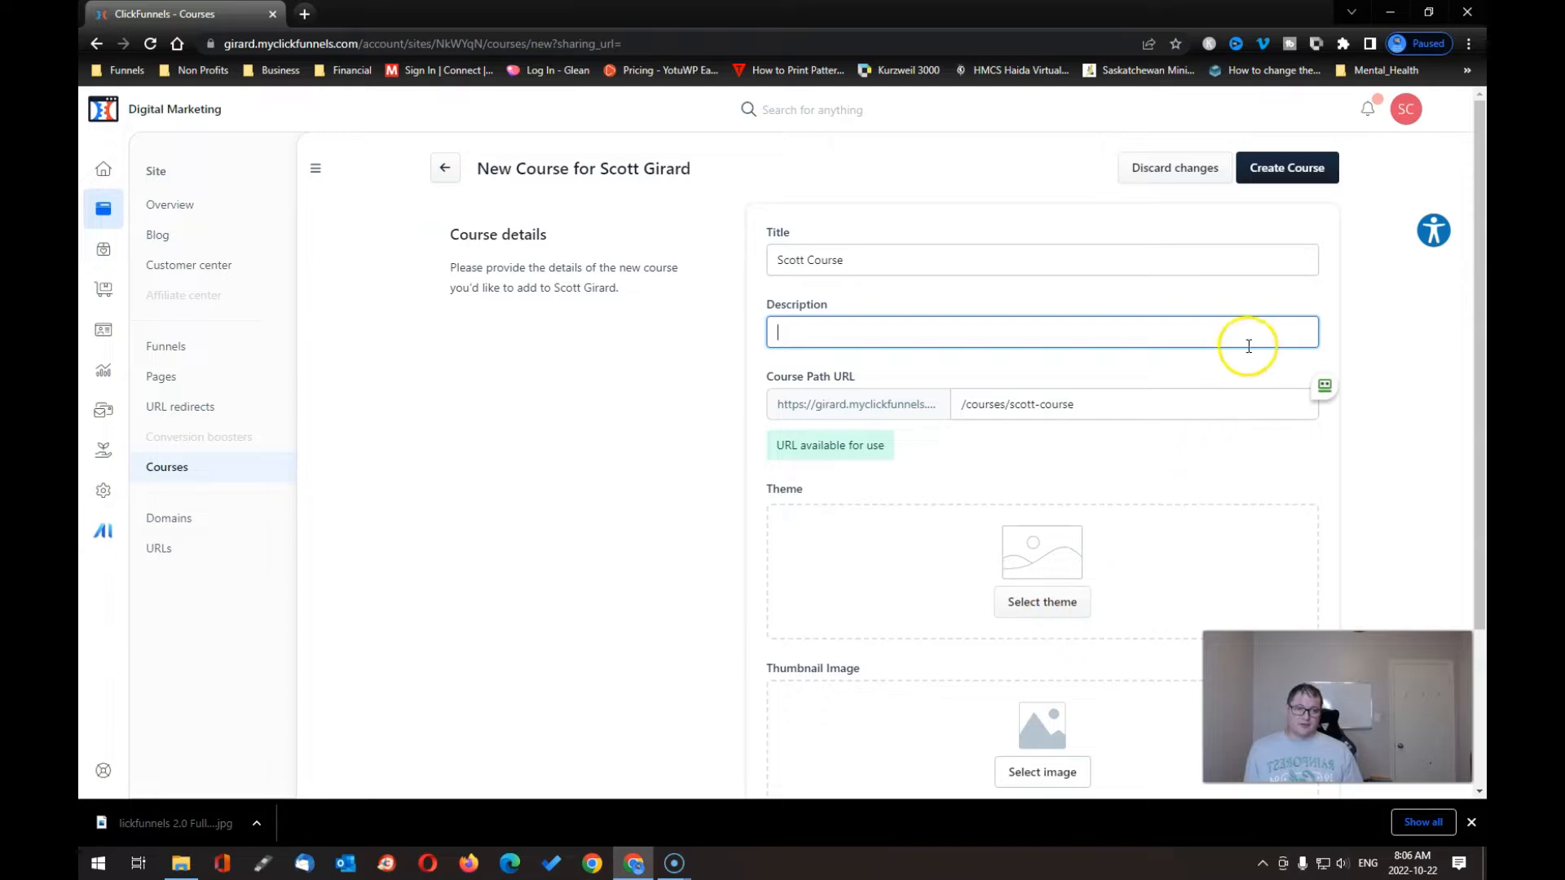
left_click(1302, 170)
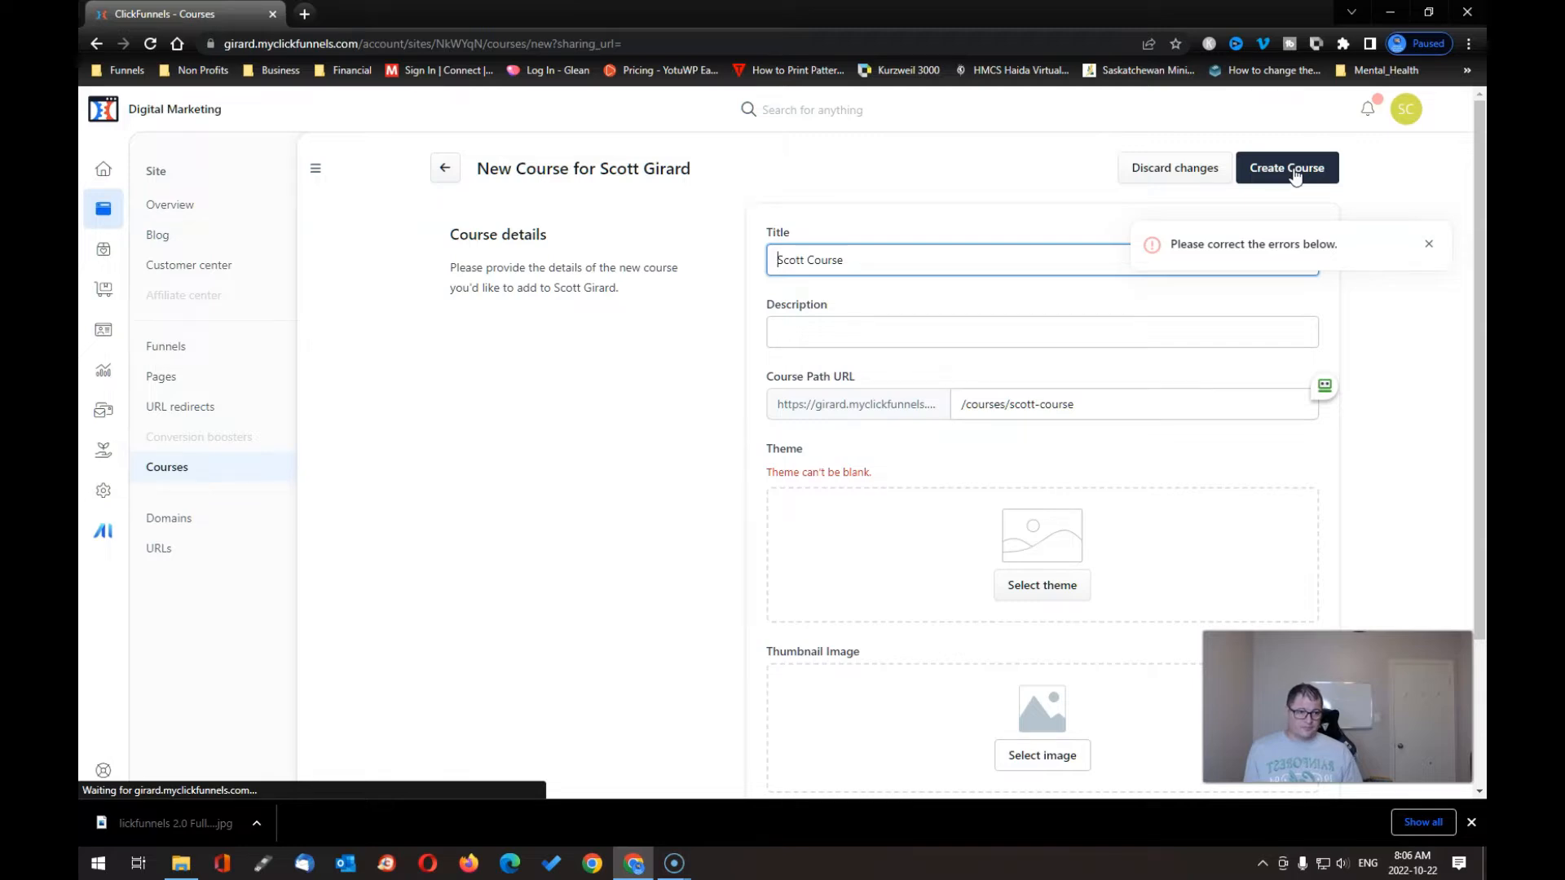
- Apply the CF2.0 - Hero Theme to Scott Course and create it
left_click(1039, 581)
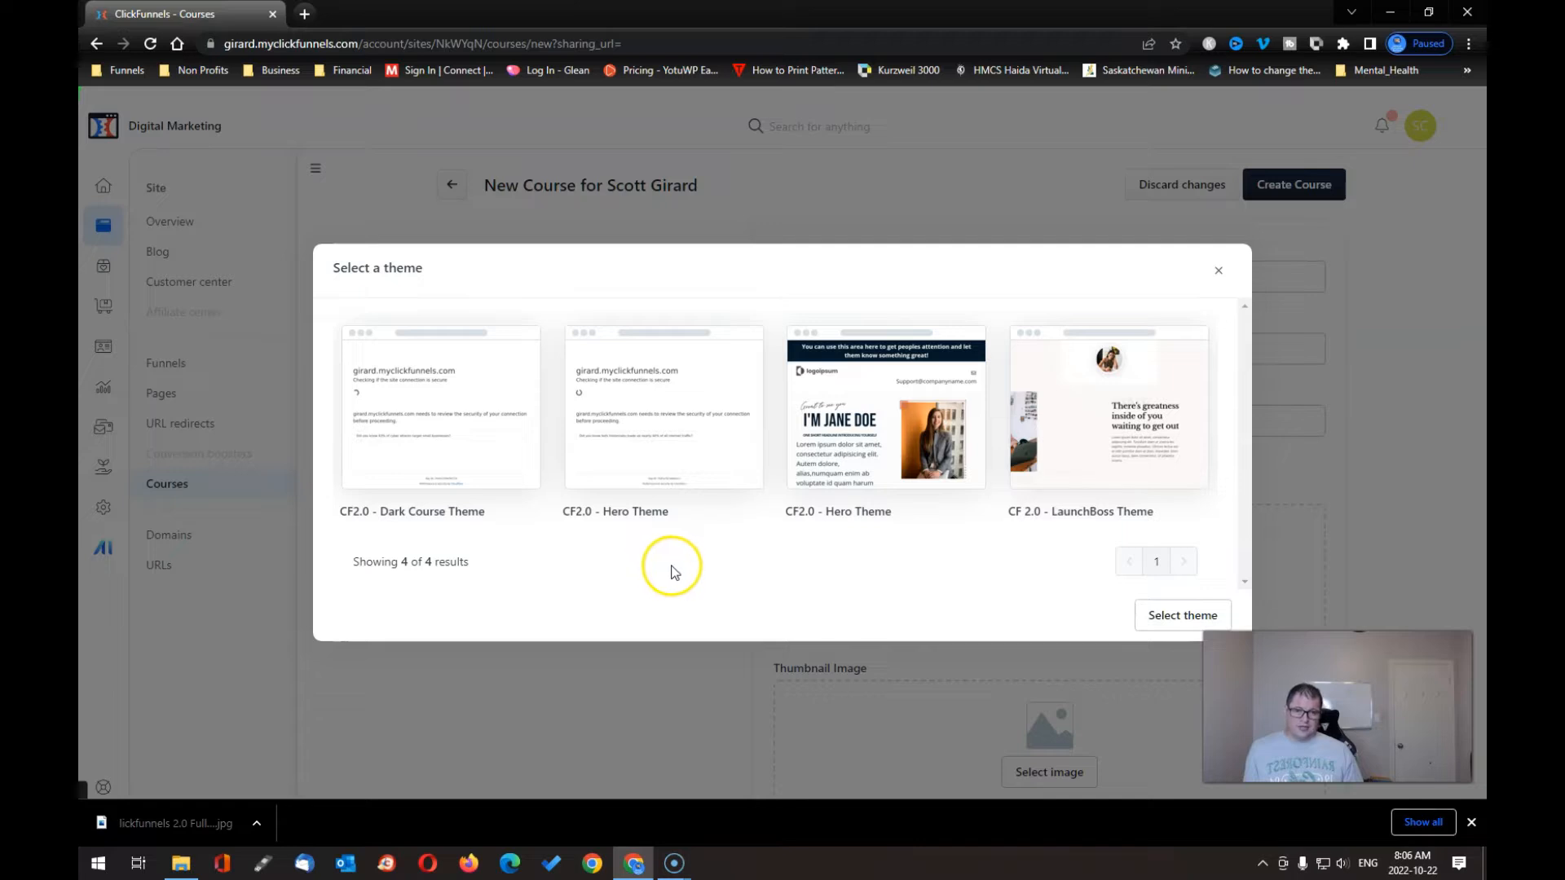
left_click(687, 452)
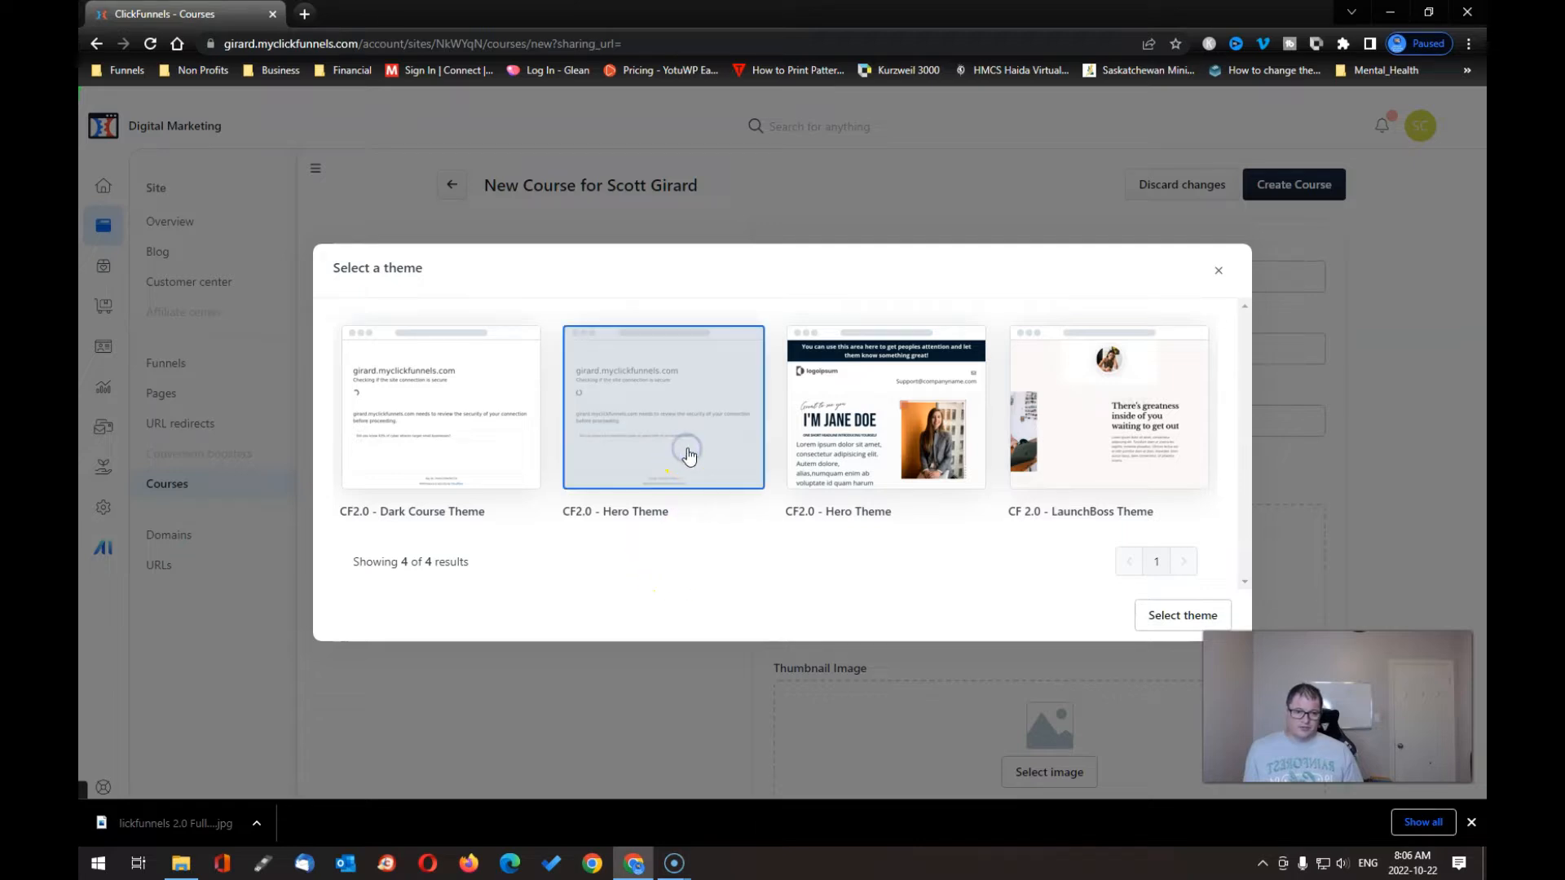
left_click(1182, 615)
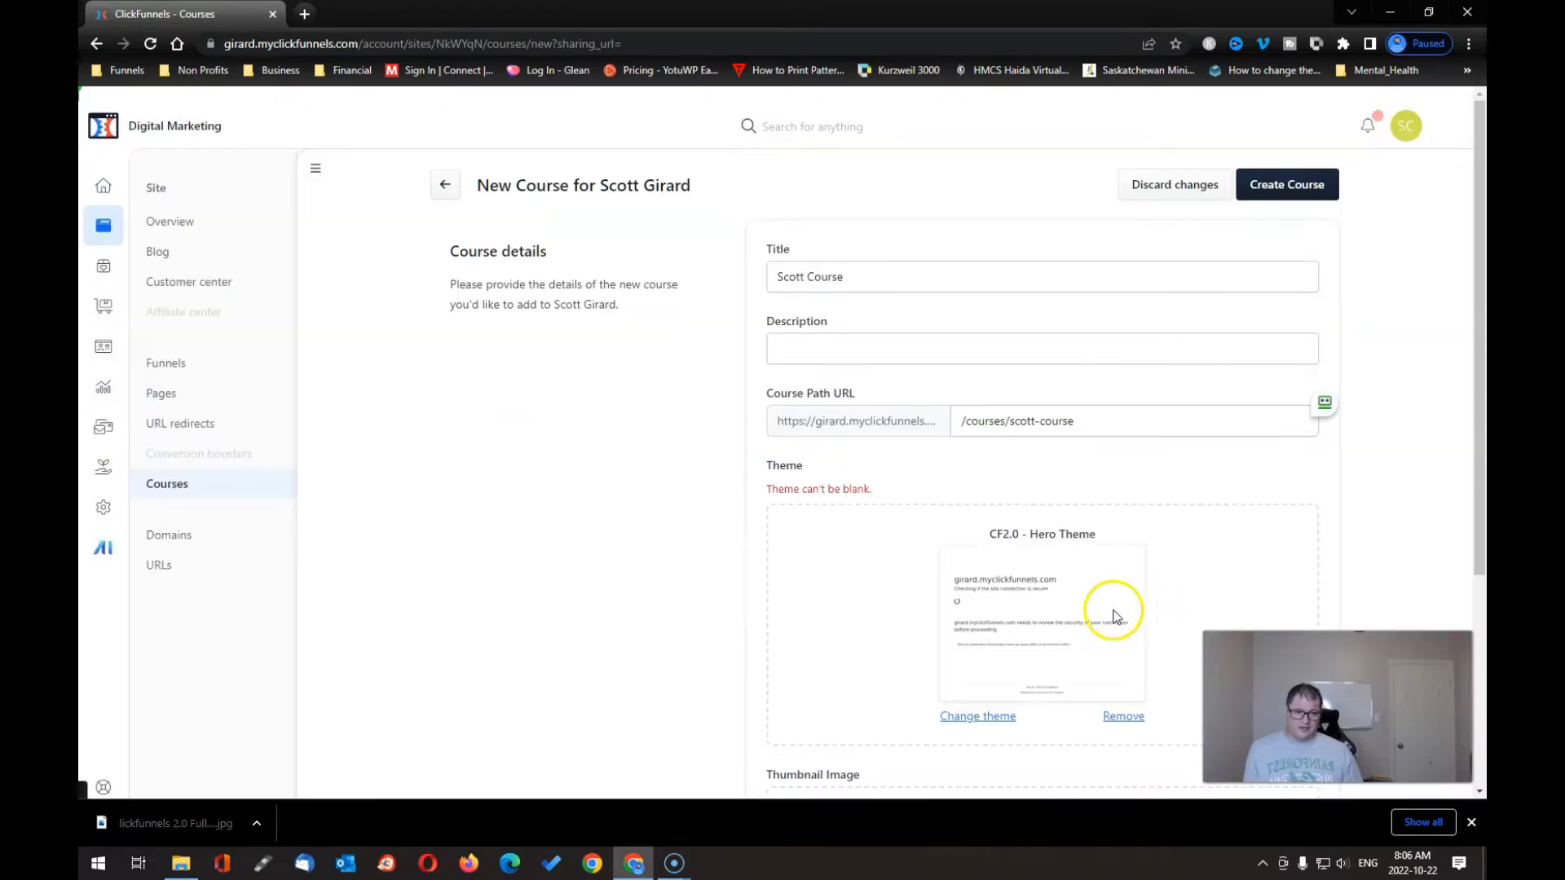
scroll(1103, 613, "down", 4)
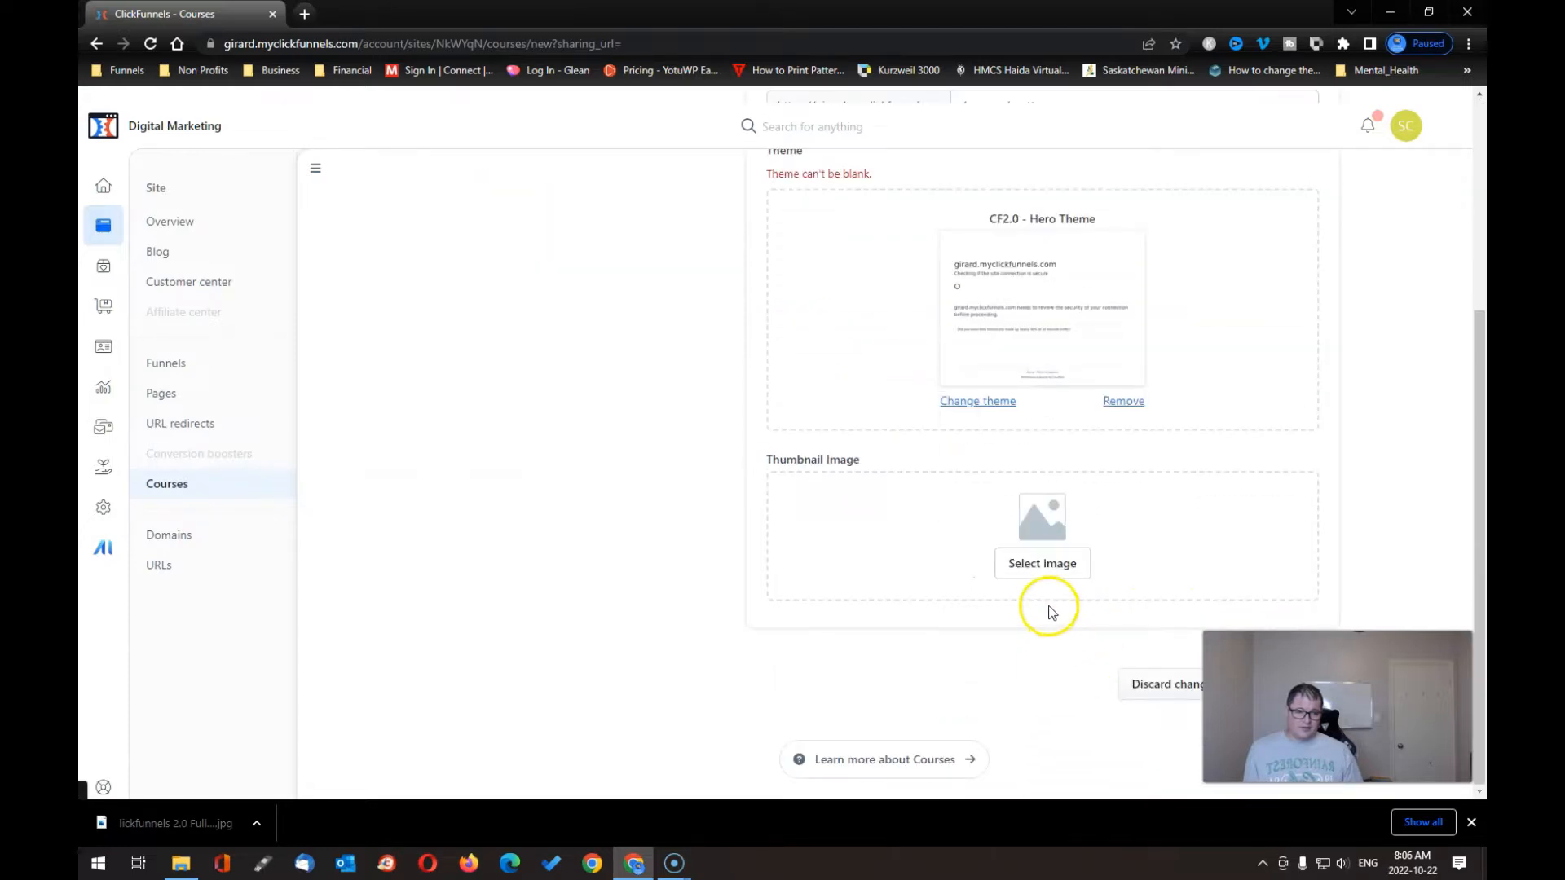
left_click(1048, 565)
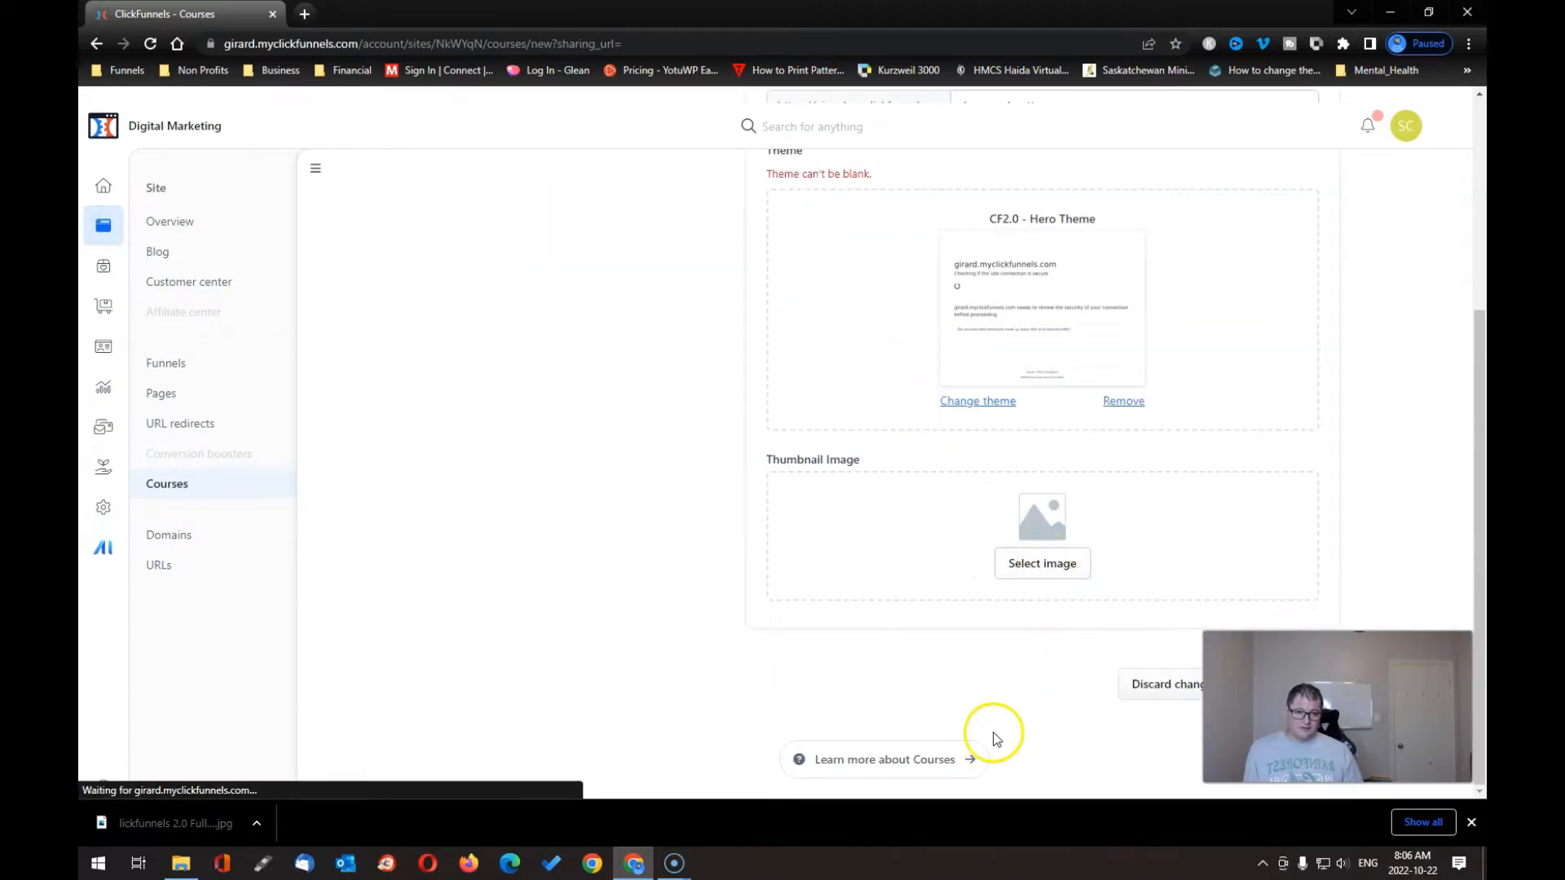
scroll(1038, 691, "up", 4)
left_click(1263, 208)
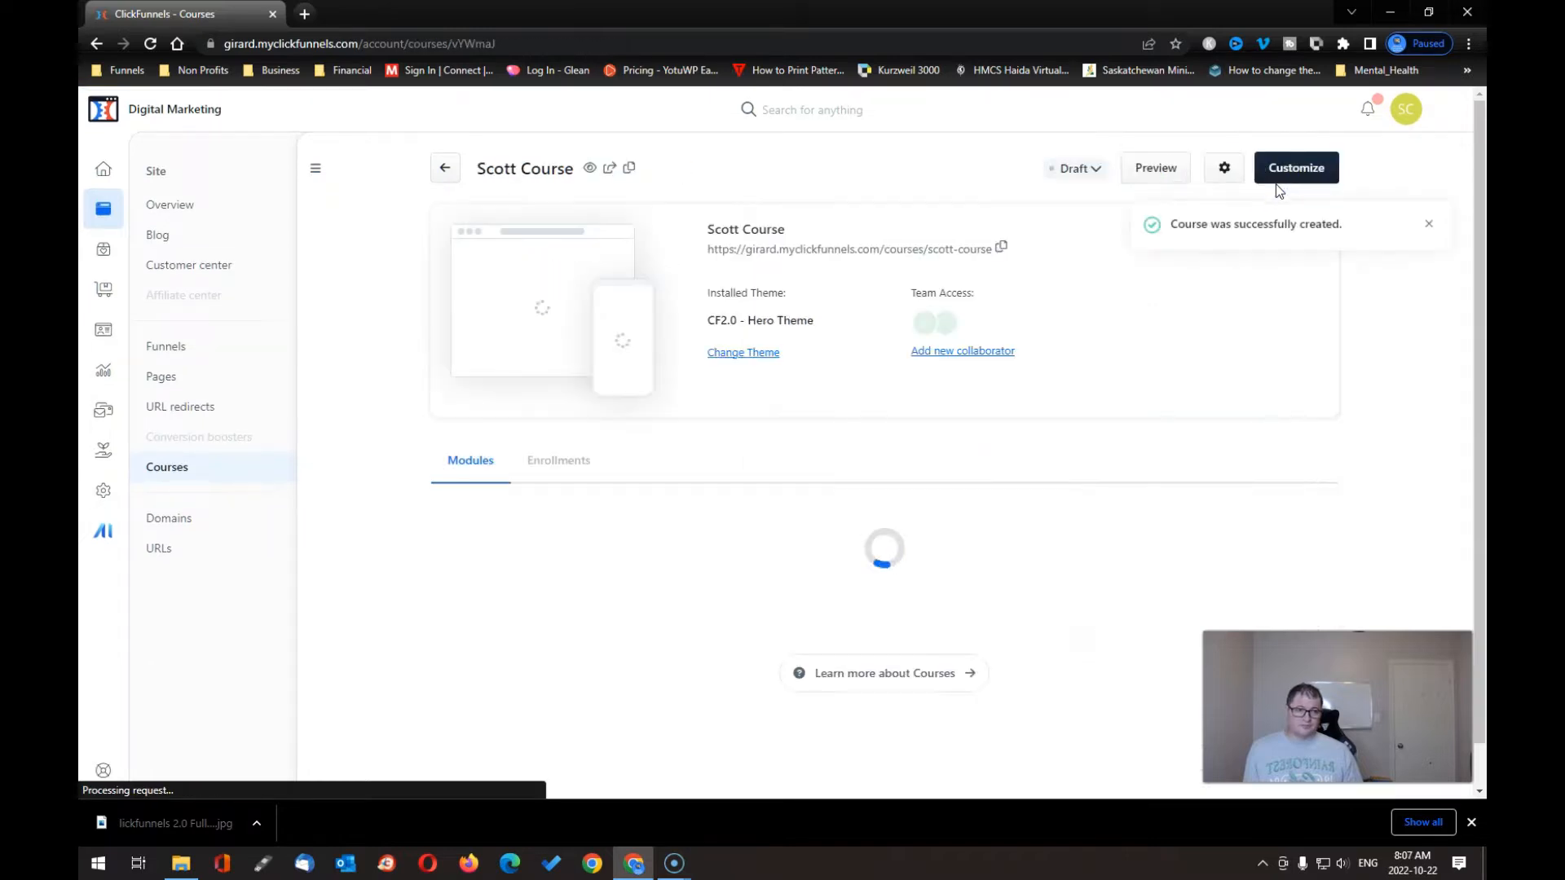
- Check Scott Course's Enrollments, then go back to Modules and start a new module
scroll(733, 530, "down", 3)
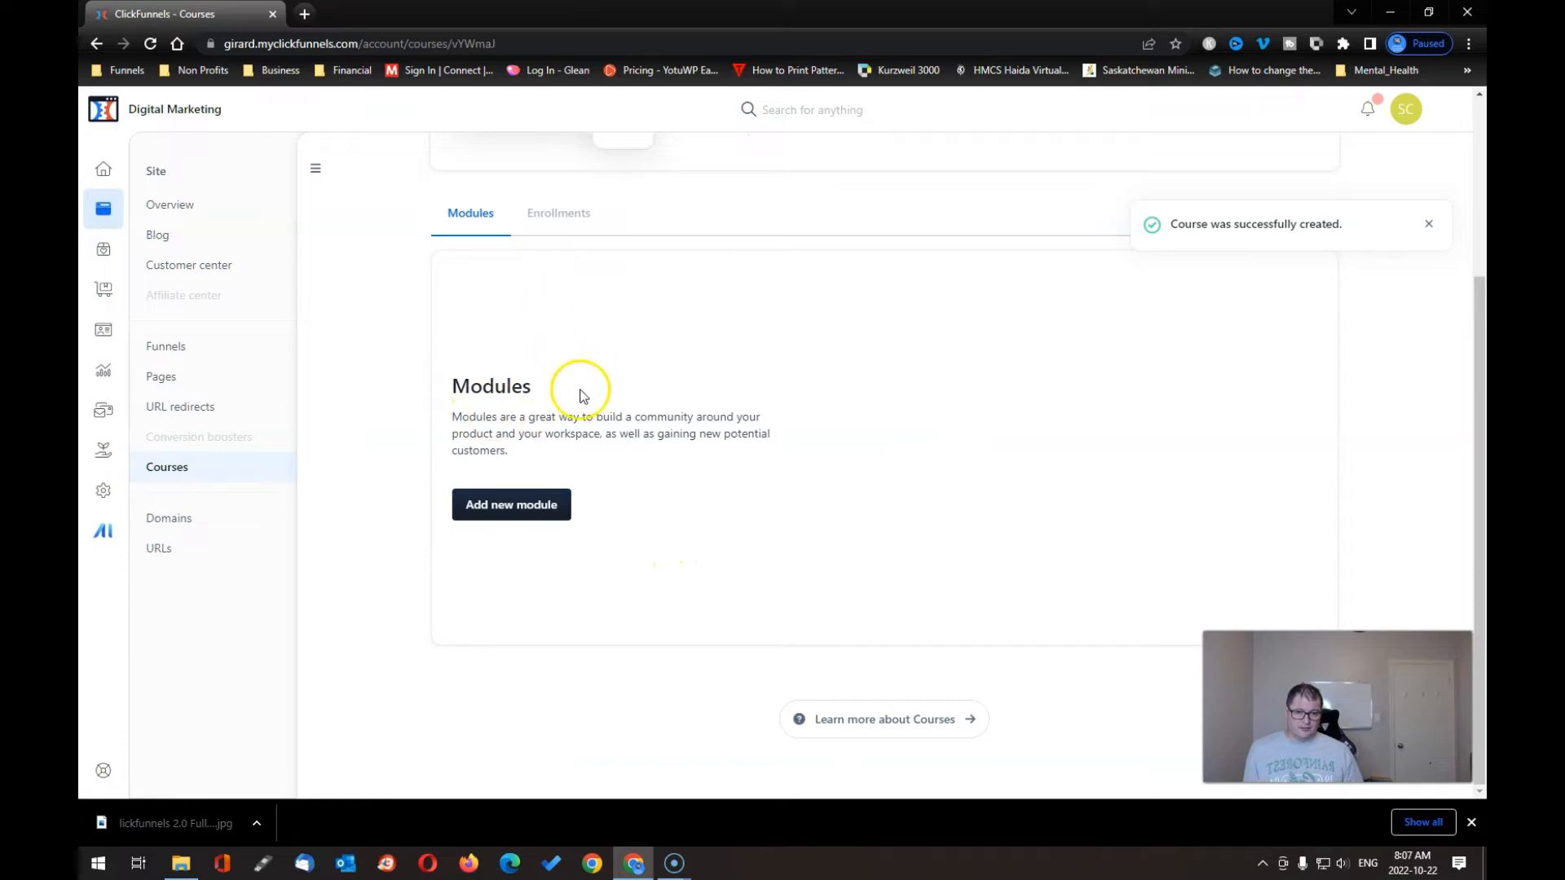
left_click(561, 214)
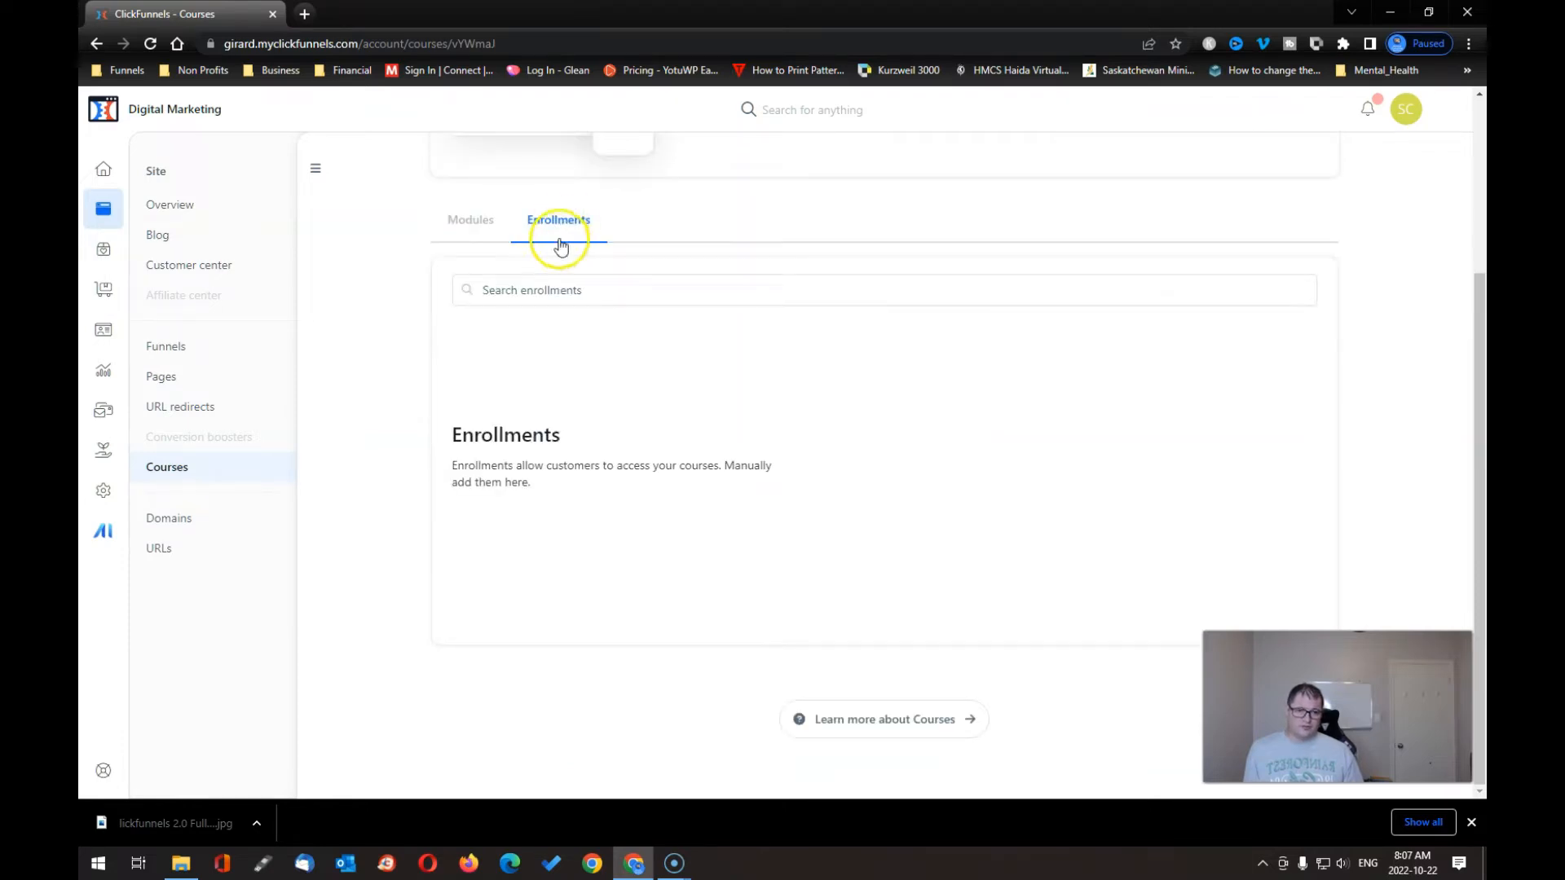
left_click(476, 227)
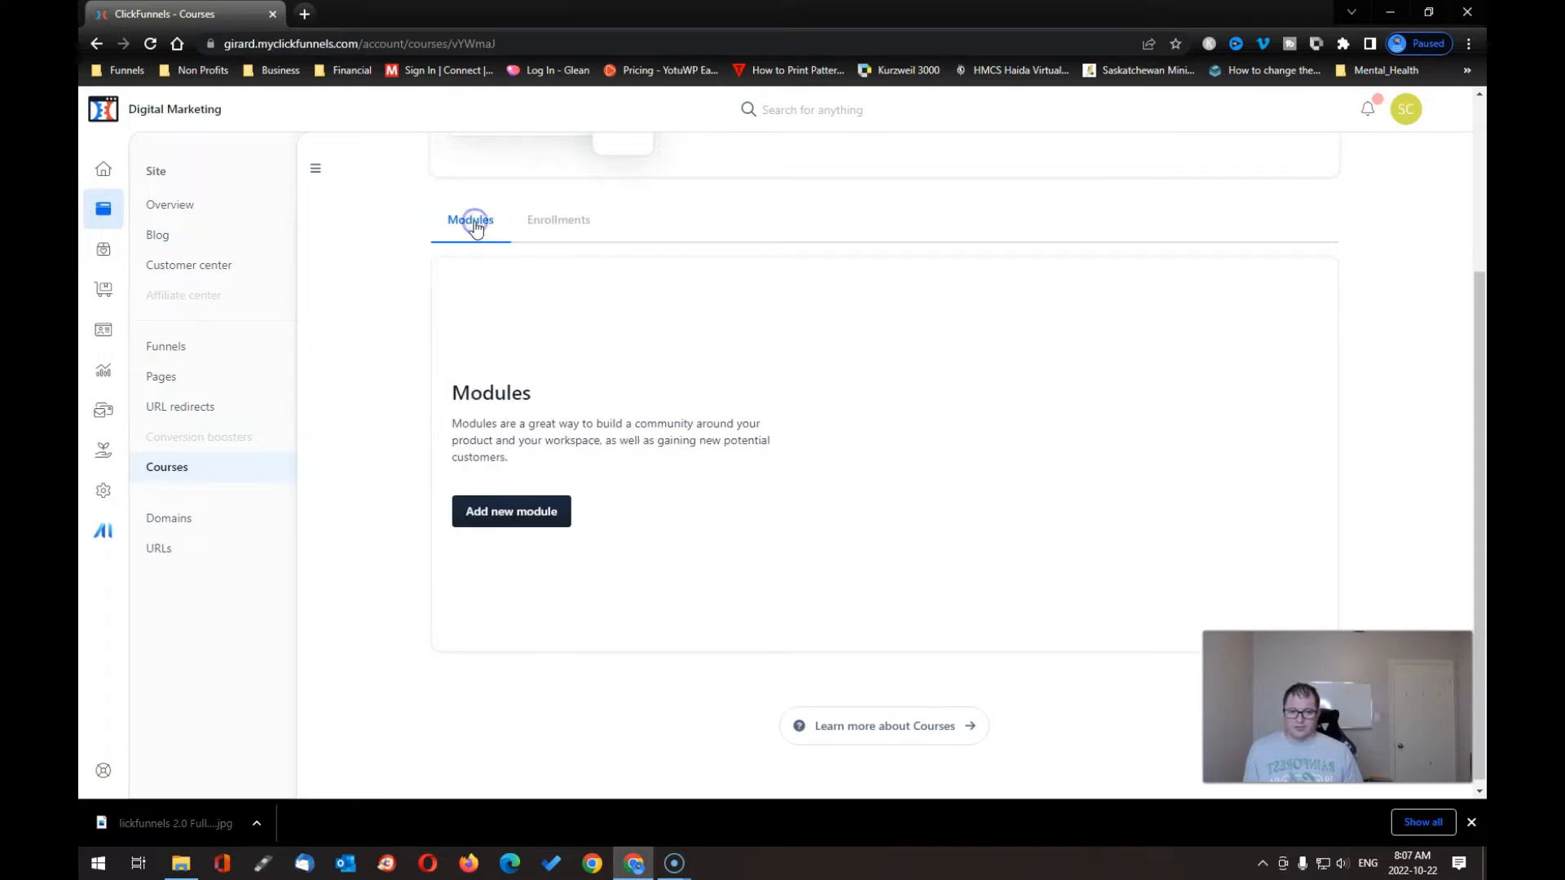
left_click(506, 515)
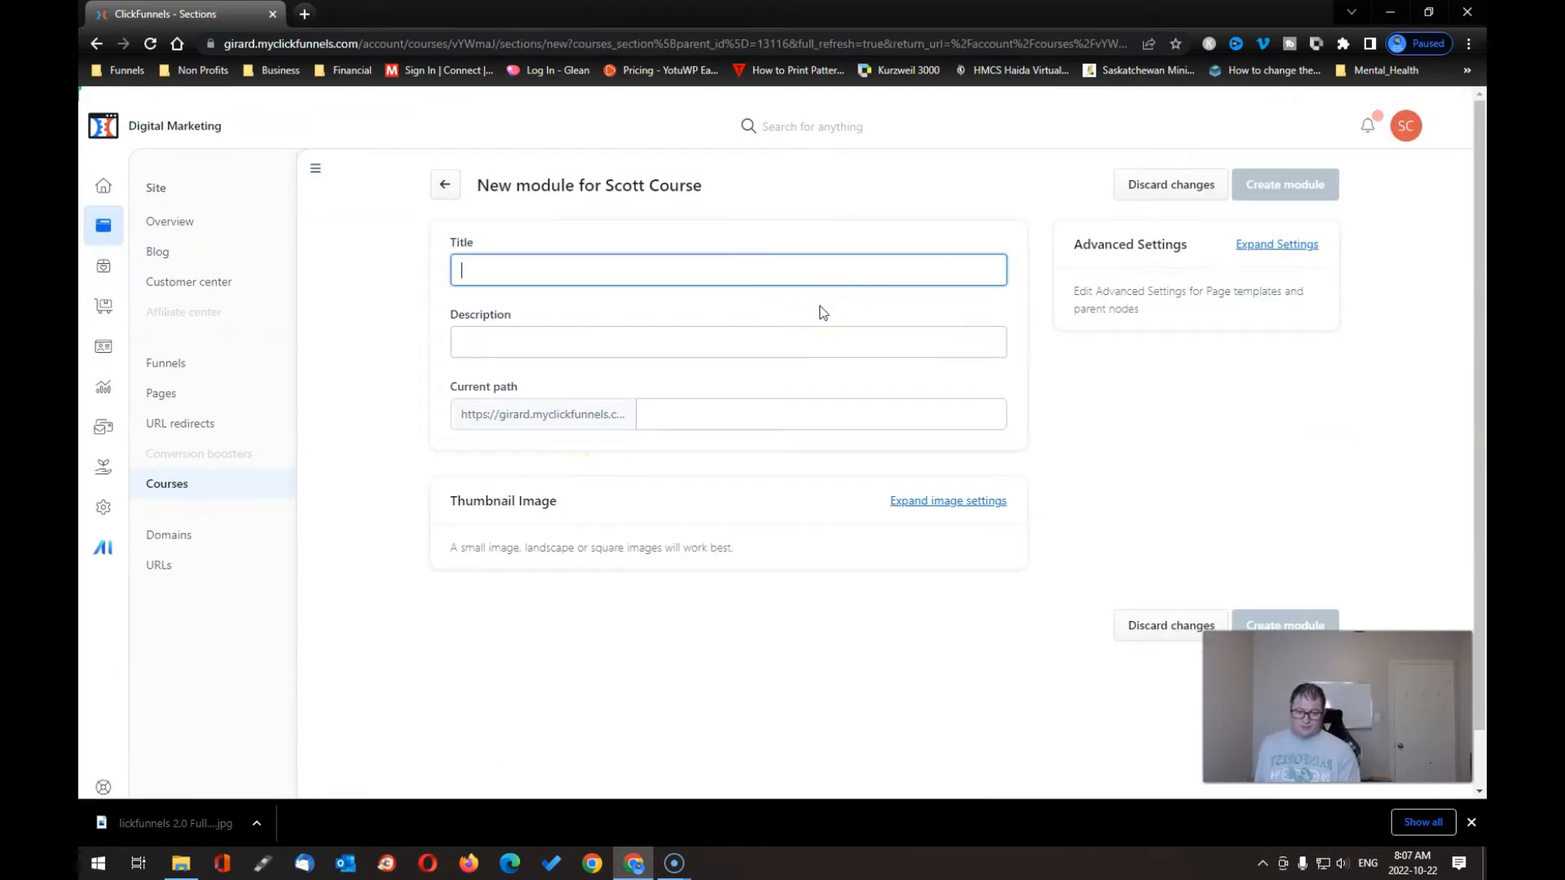
- Create 'Module 1' with description 'Description 1' and the puzzle-head thumbnail image
type("Module")
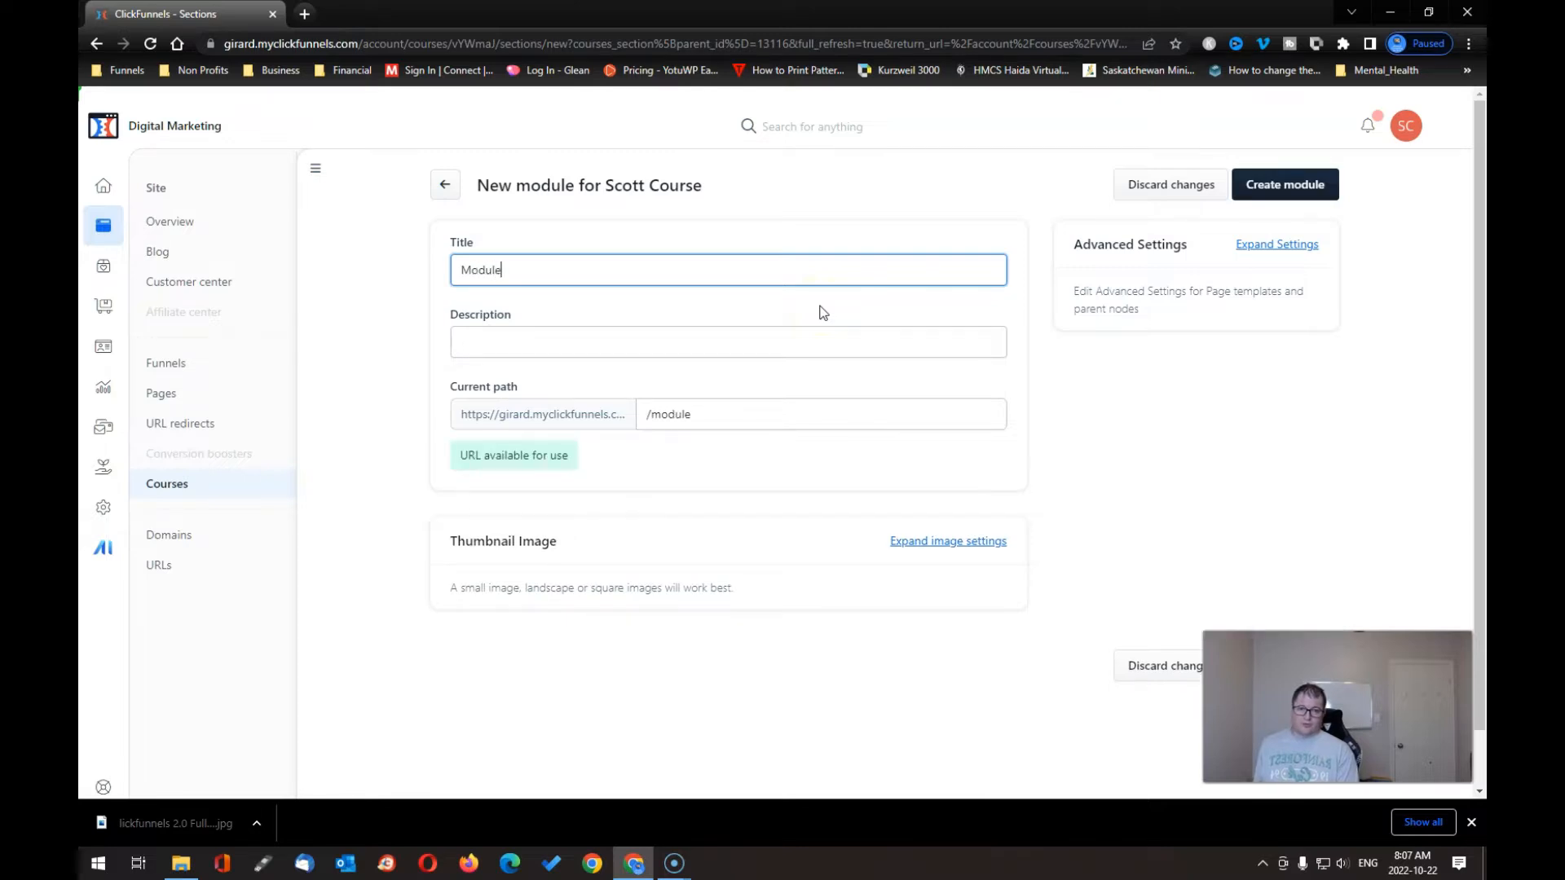
left_click(559, 342)
scroll(559, 342, "down", 1)
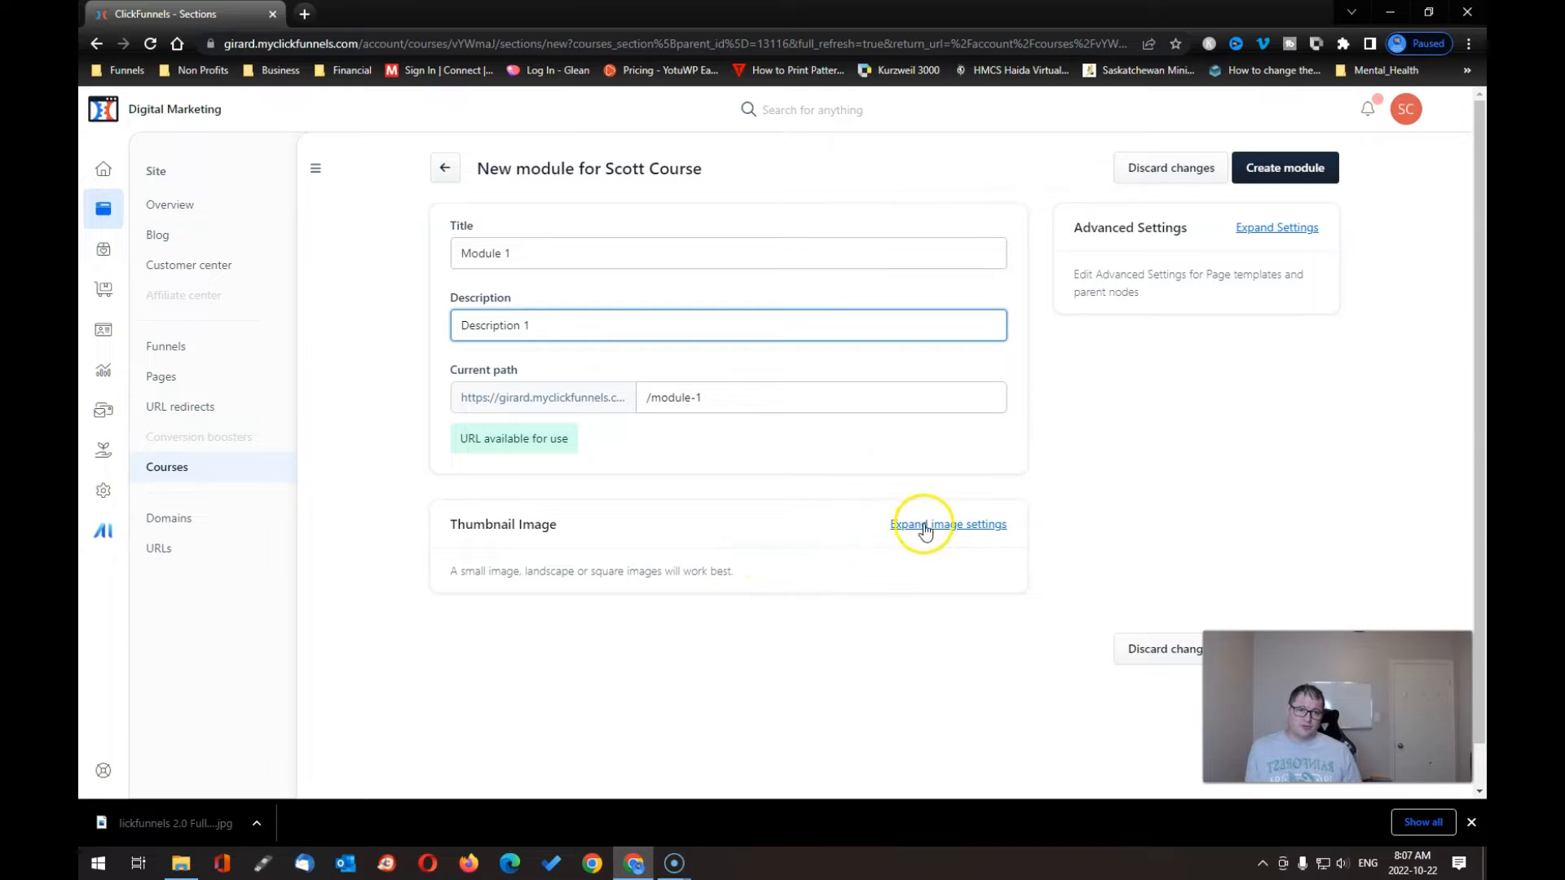
left_click(960, 524)
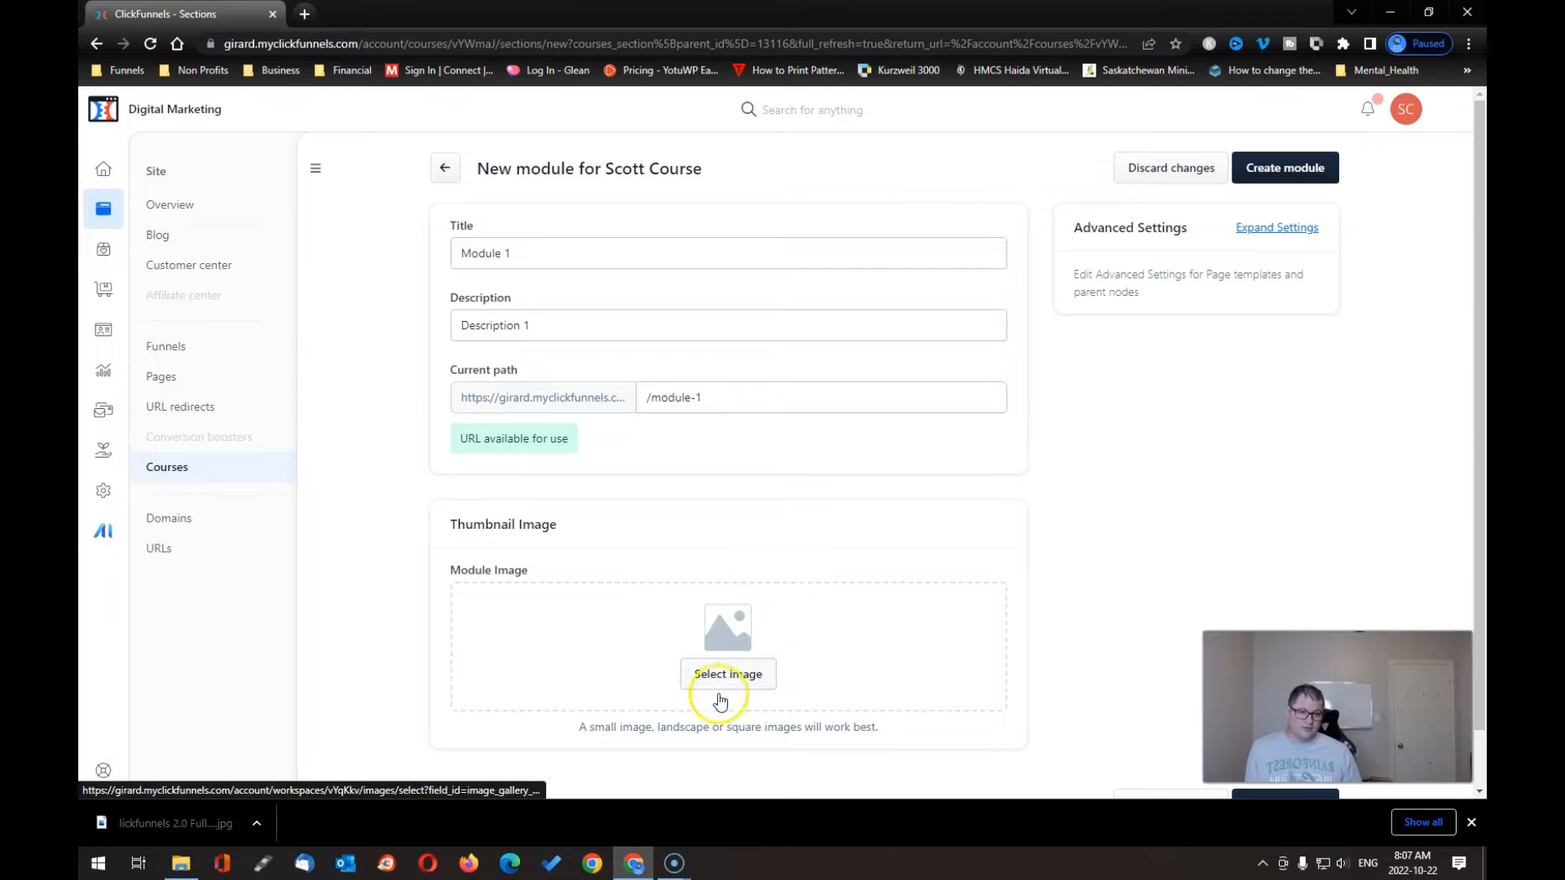
left_click(742, 683)
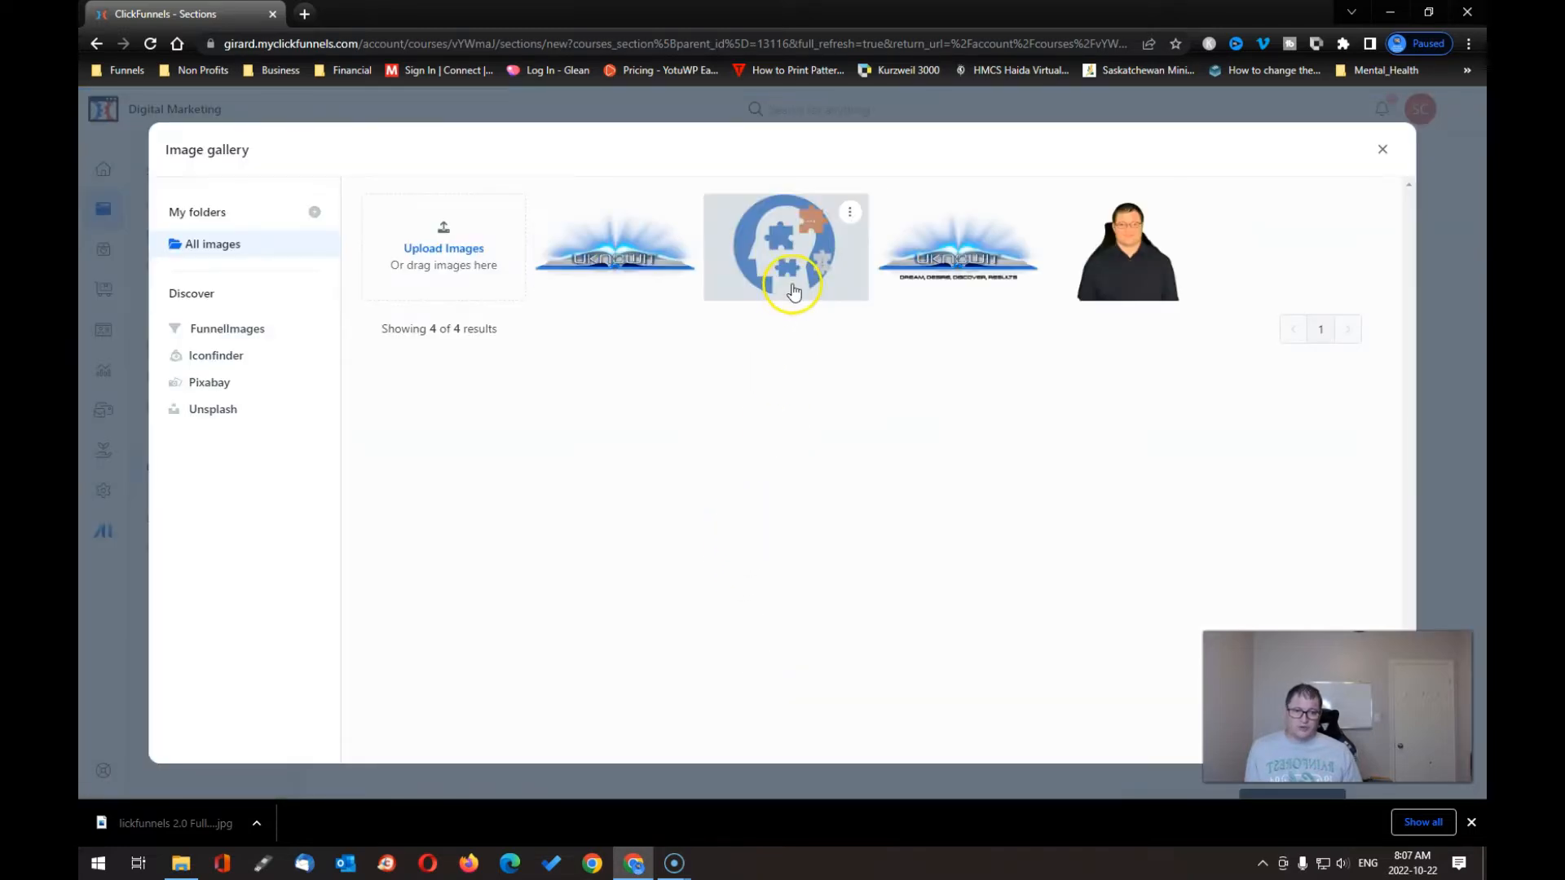
left_click(791, 287)
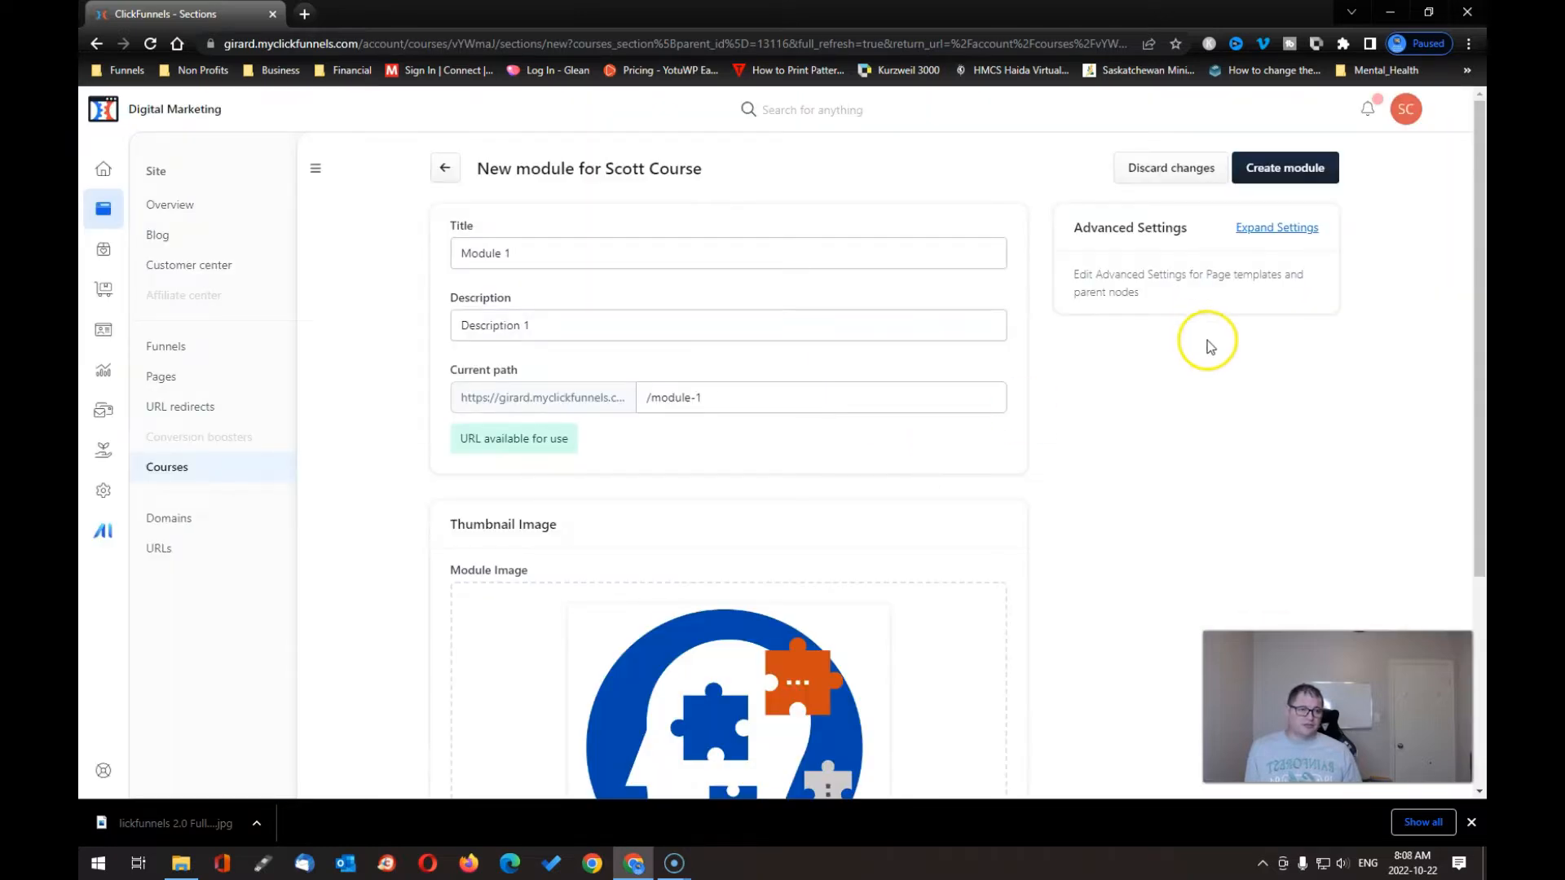
left_click(1295, 163)
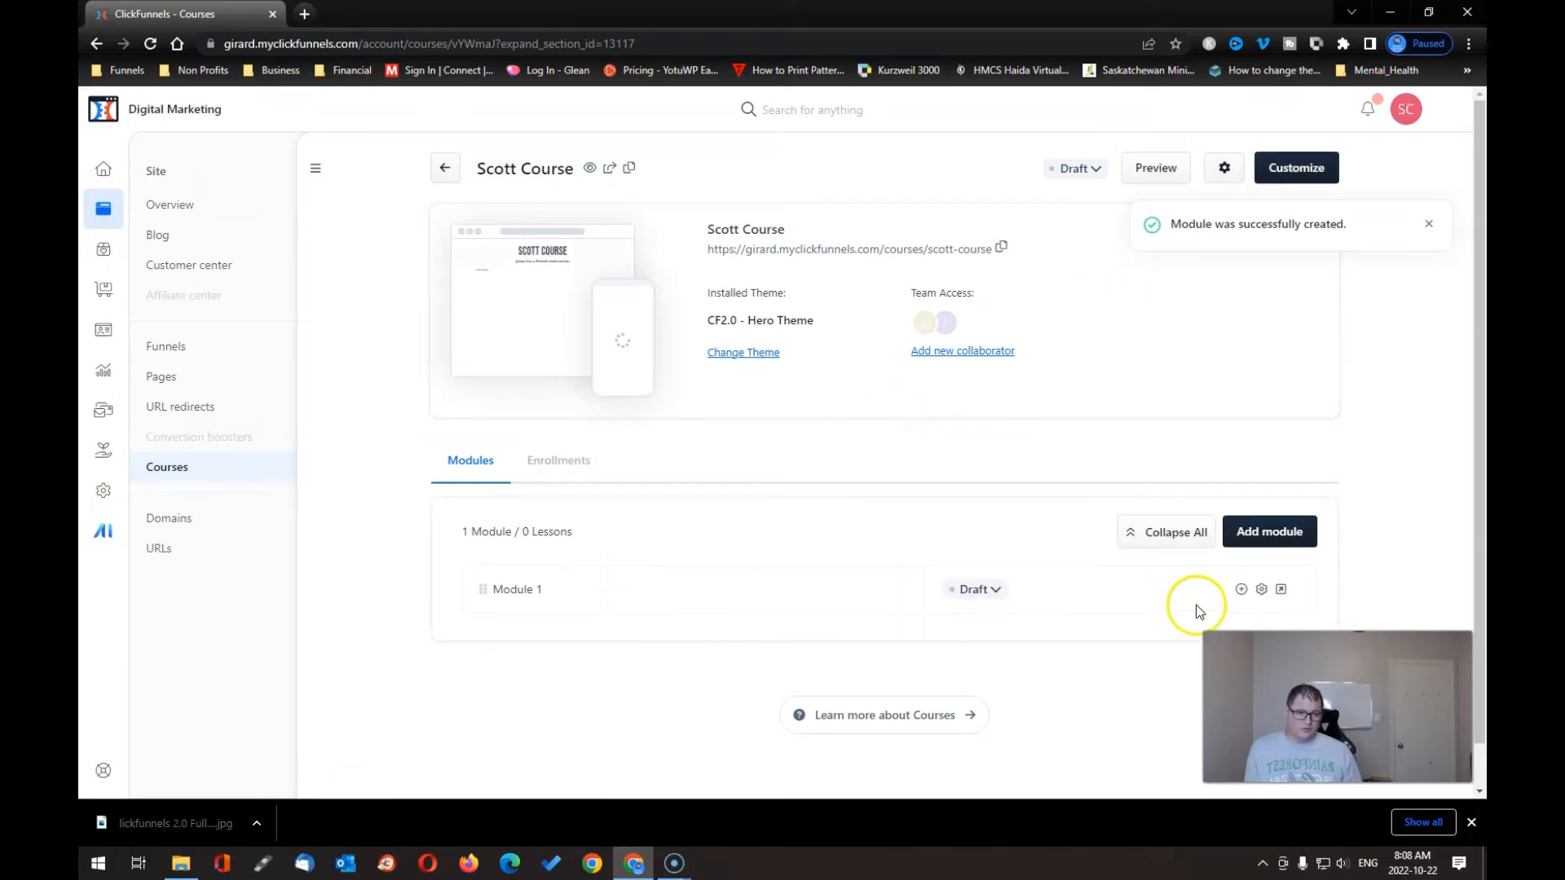
- Add a new lesson to Module 1 titled 'Lesson1'
left_click(1241, 590)
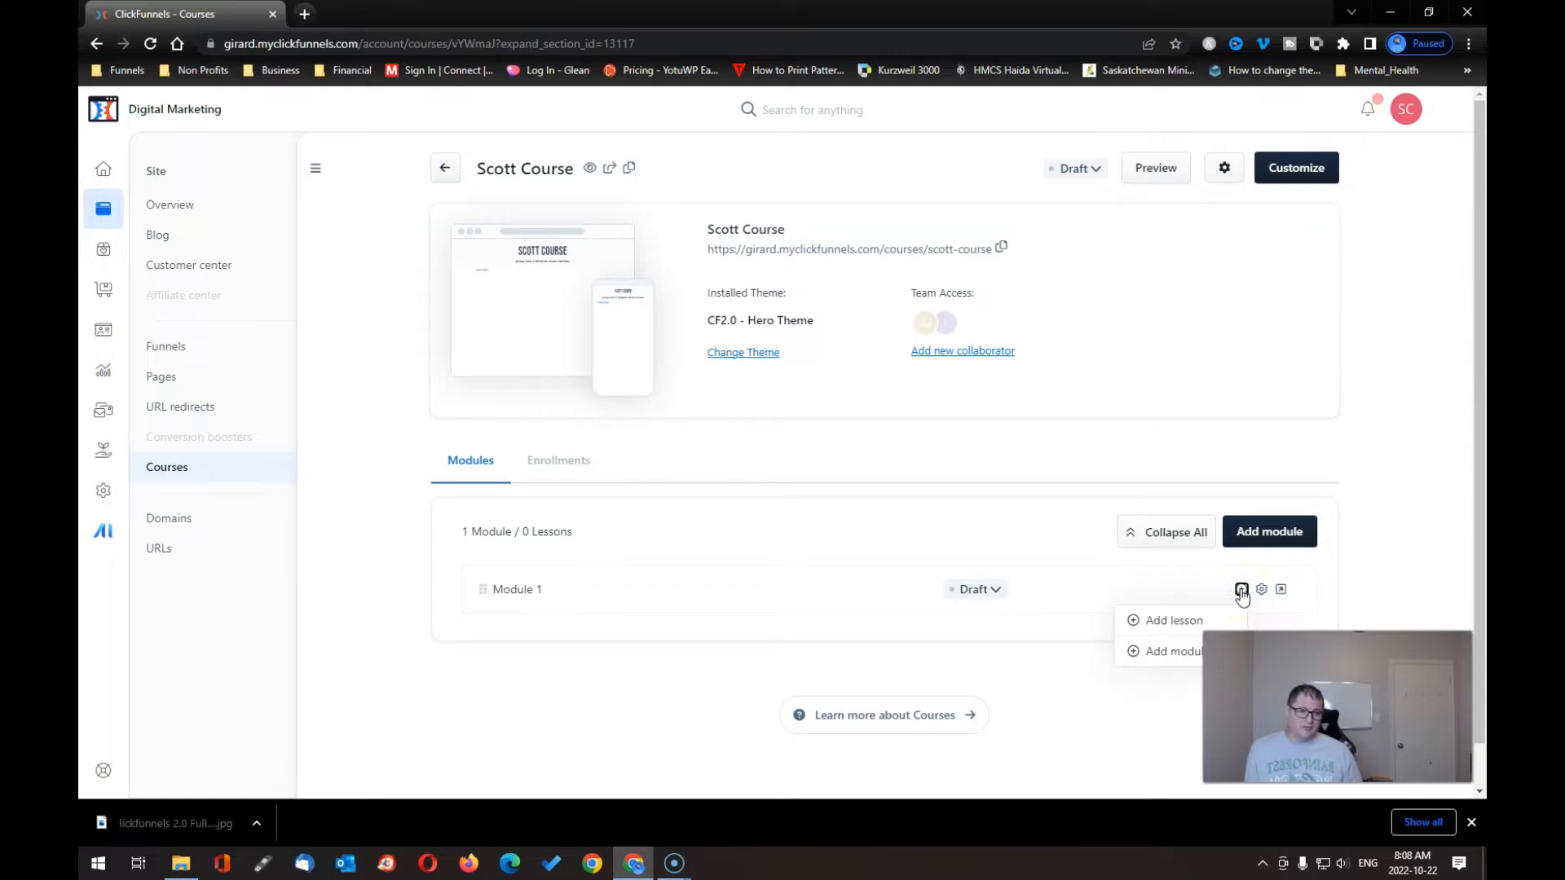
left_click(1172, 623)
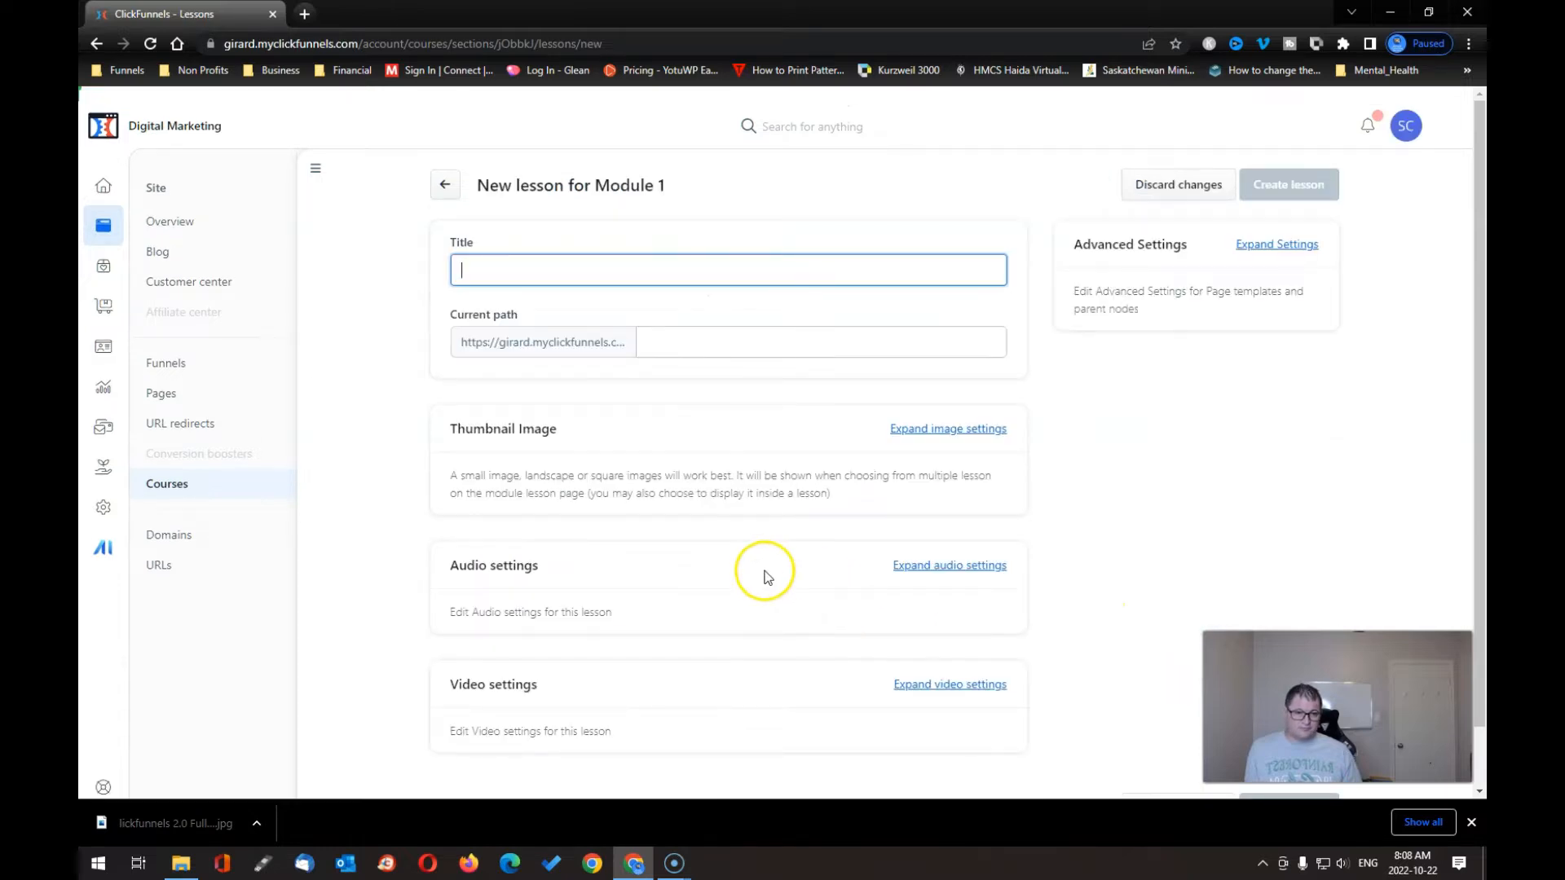
scroll(750, 570, "down", 1)
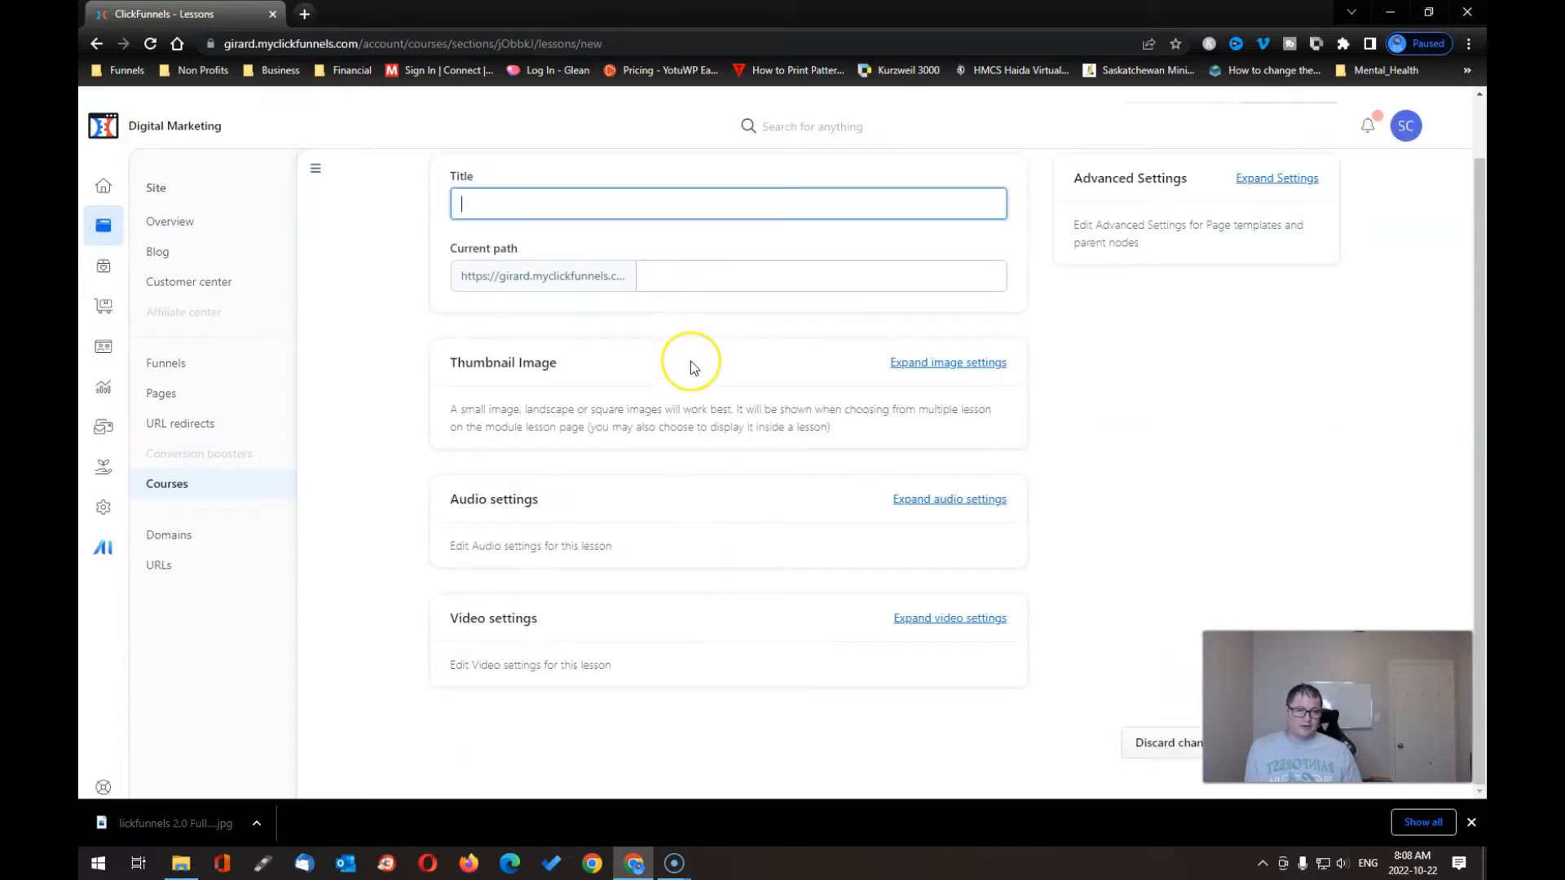
type("Le")
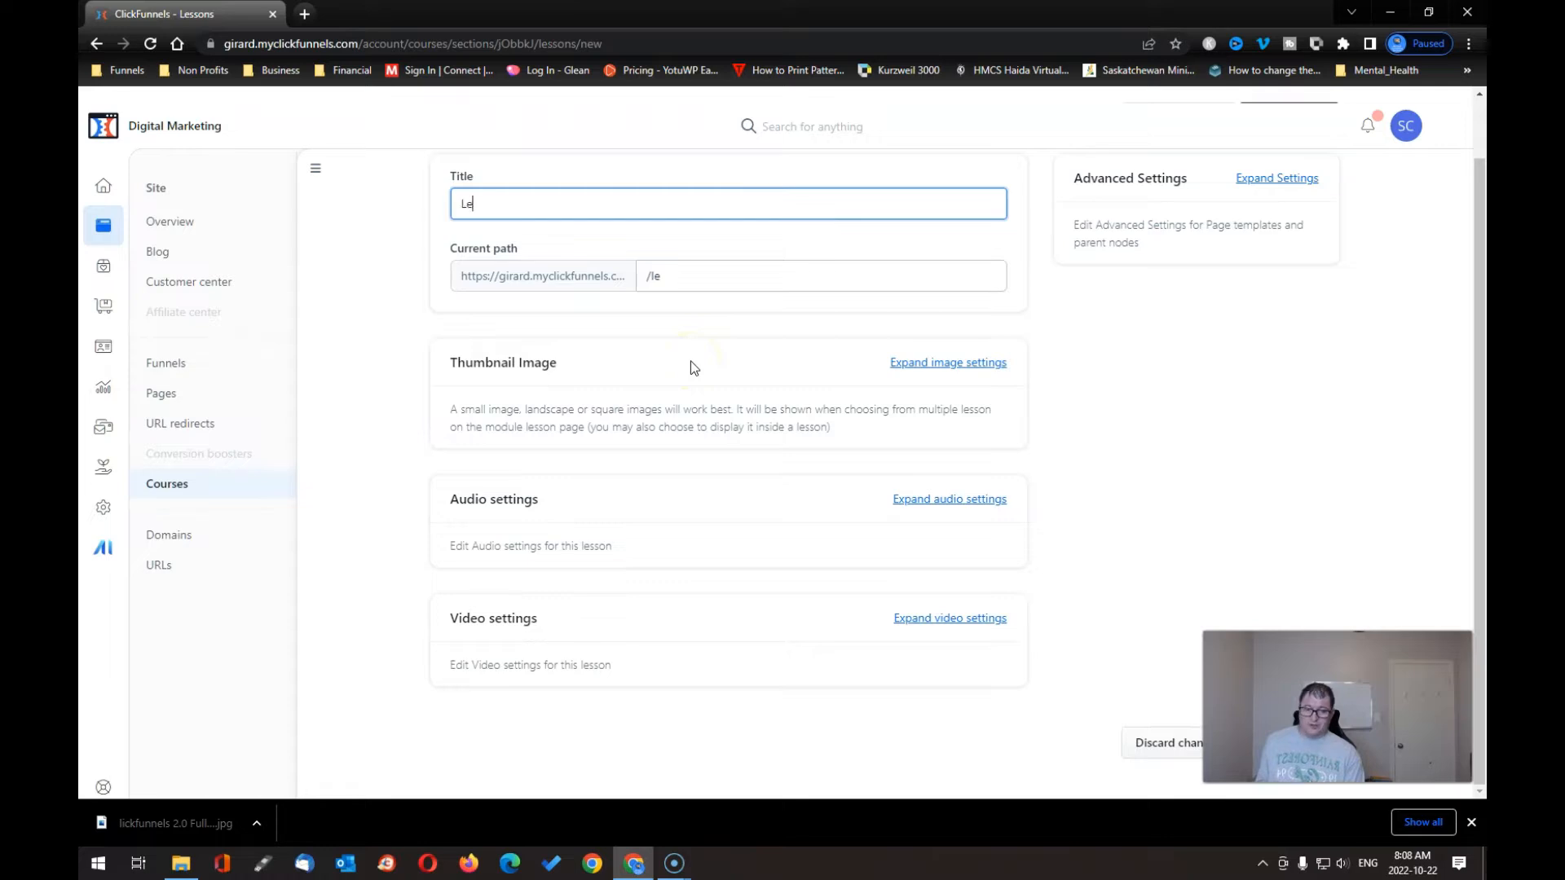
type("sson1")
key("BackSpace")
type("on1")
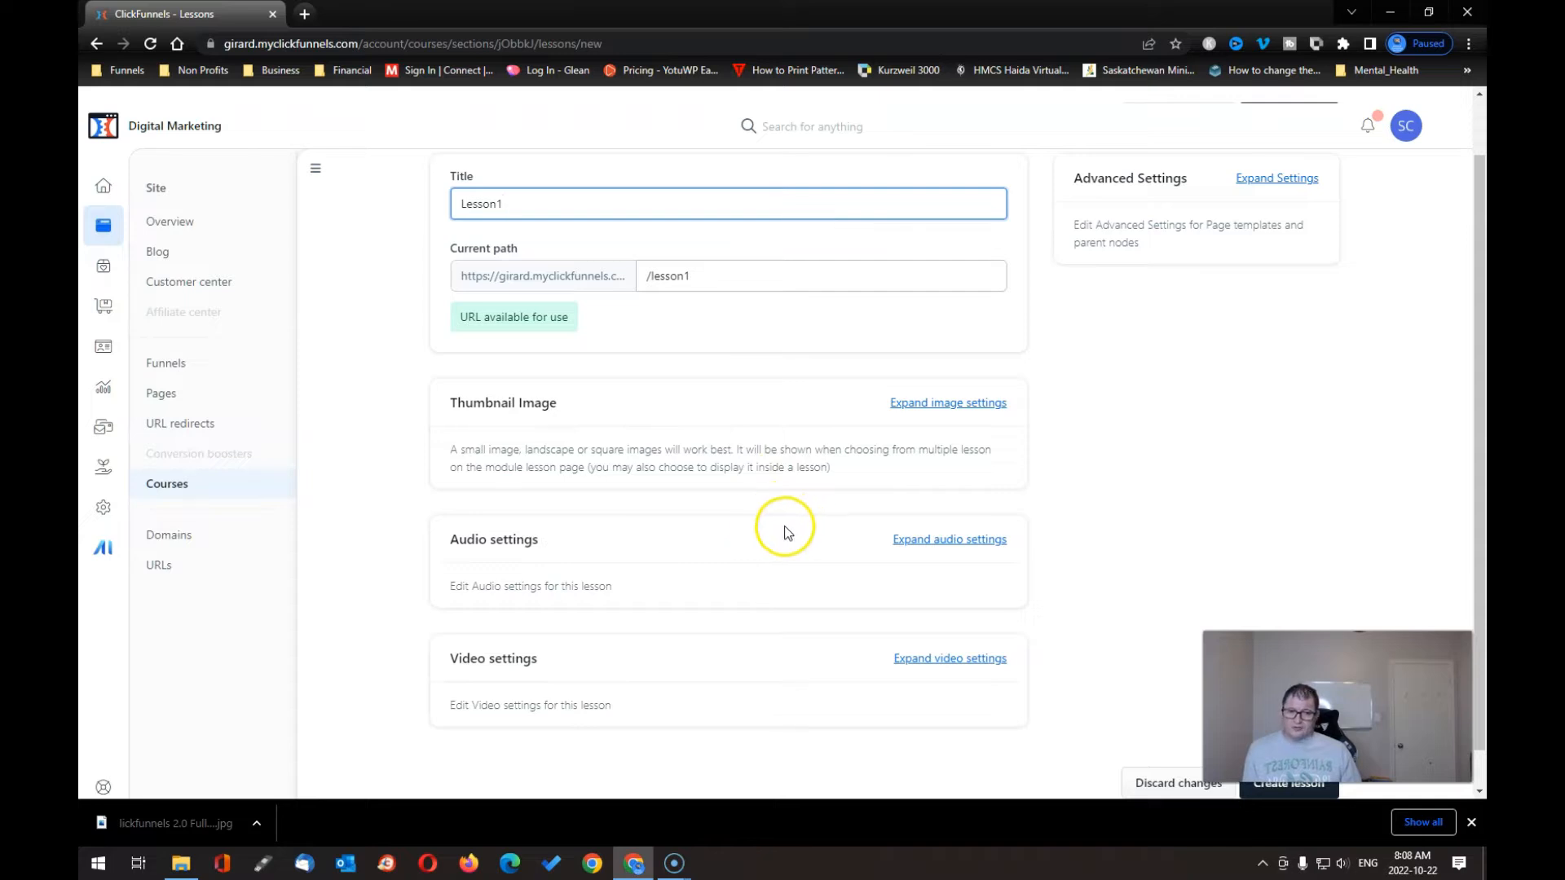
- Set the puzzle-head image as Lesson1's thumbnail and leave its audio as None
left_click(941, 405)
left_click(731, 550)
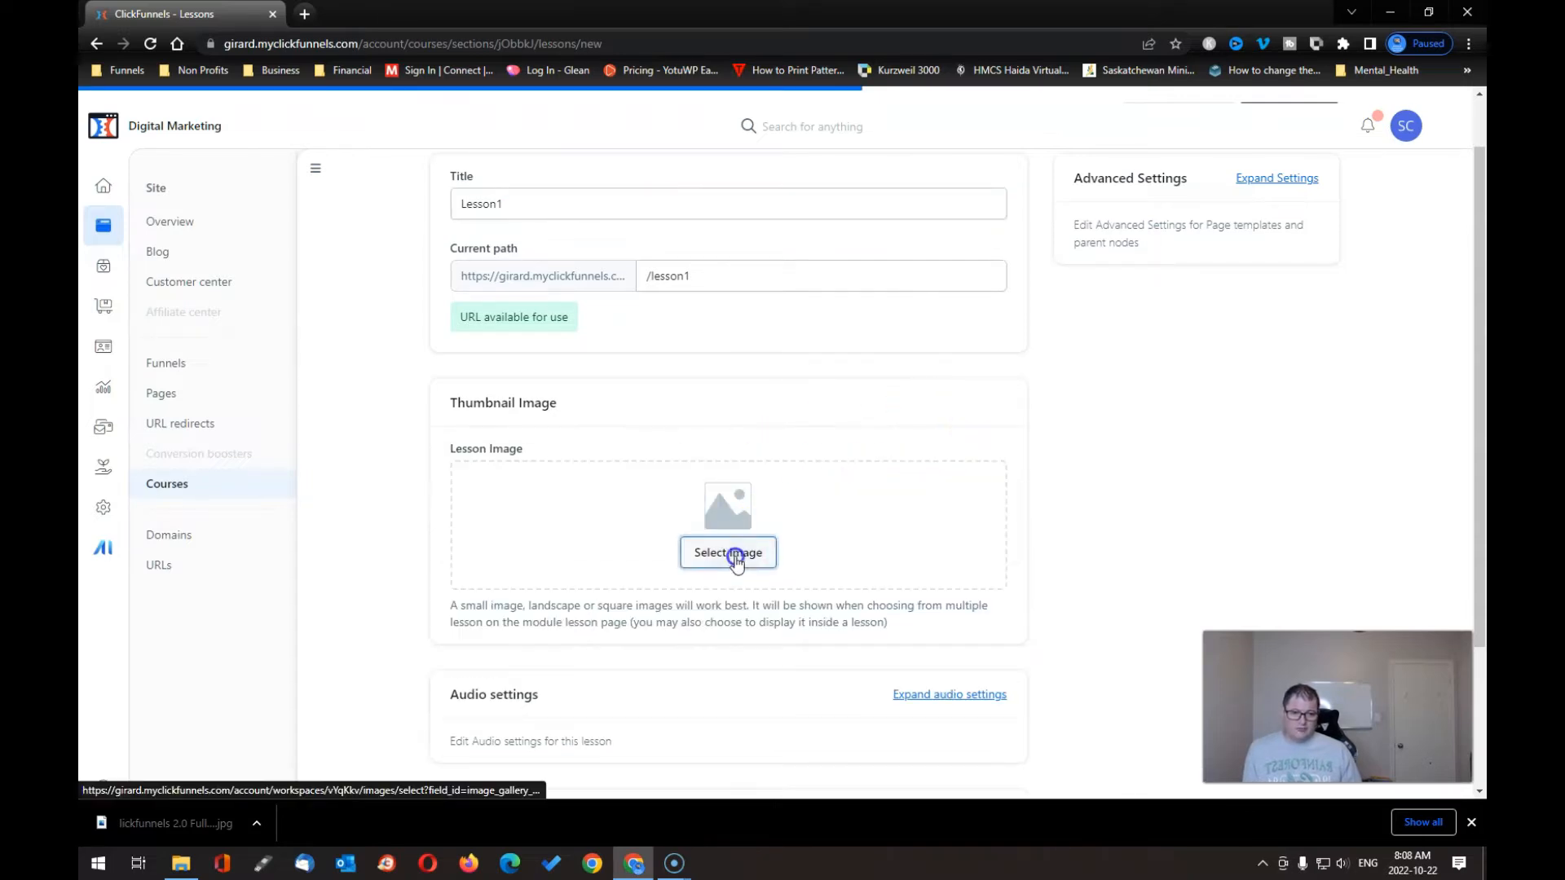
left_click(807, 253)
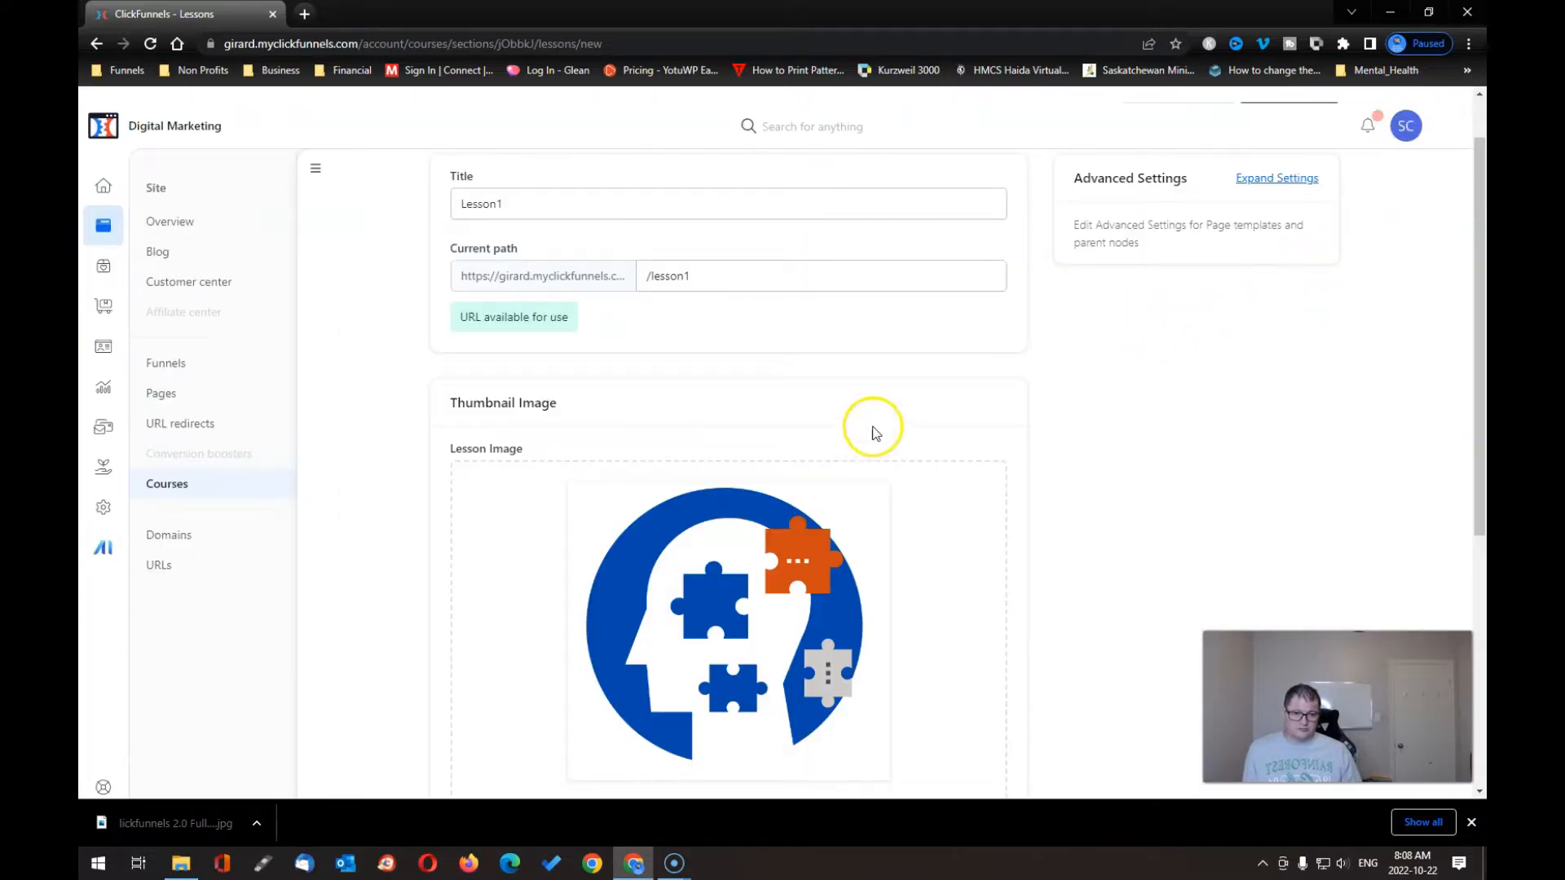
scroll(901, 412, "down", 5)
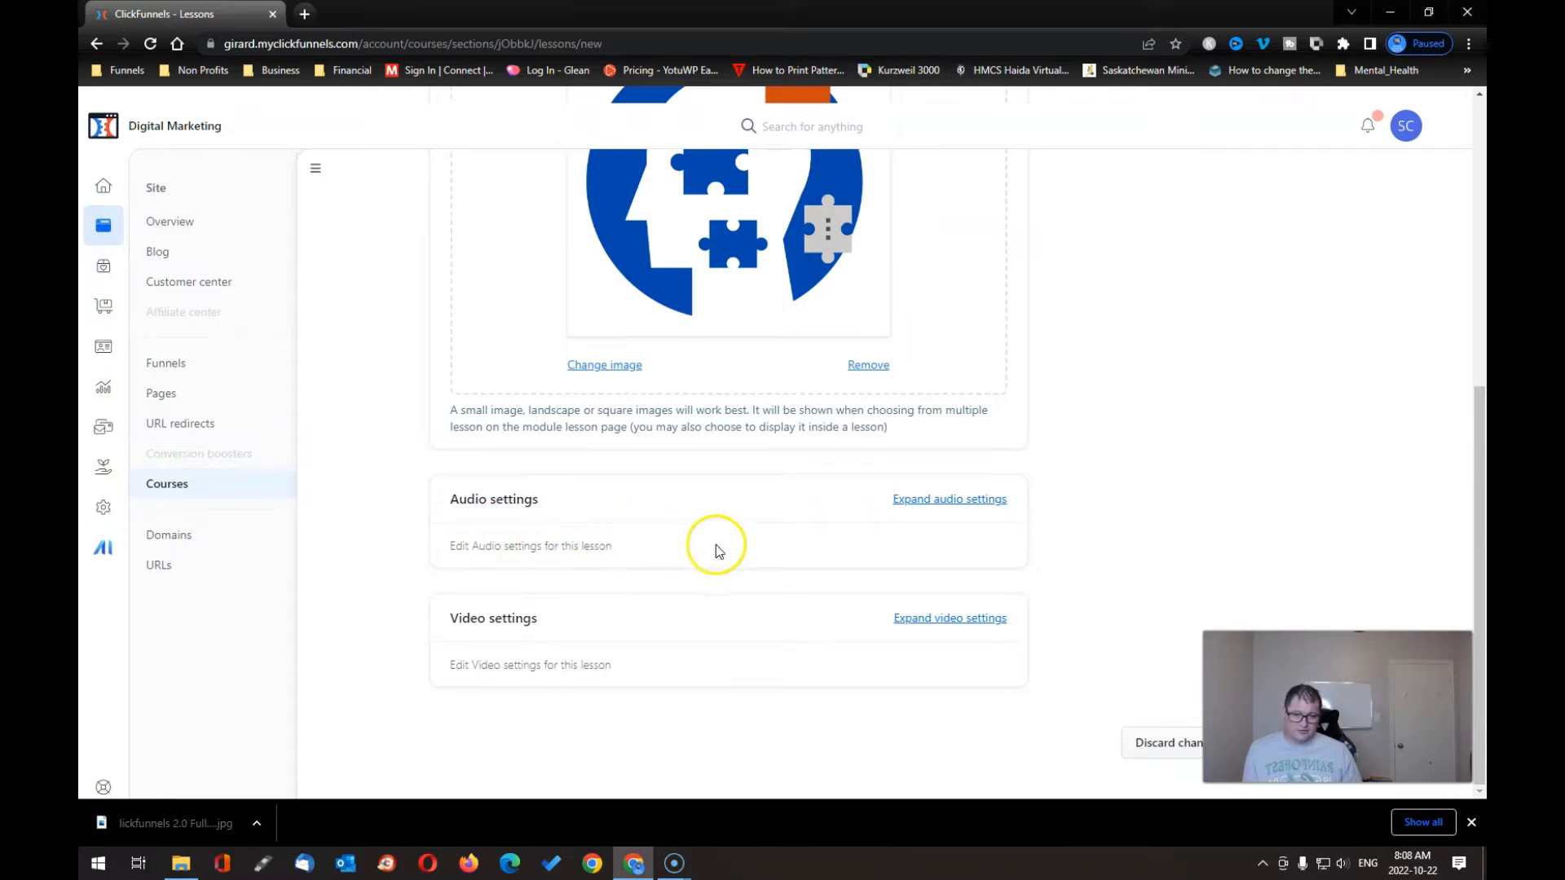
left_click(939, 500)
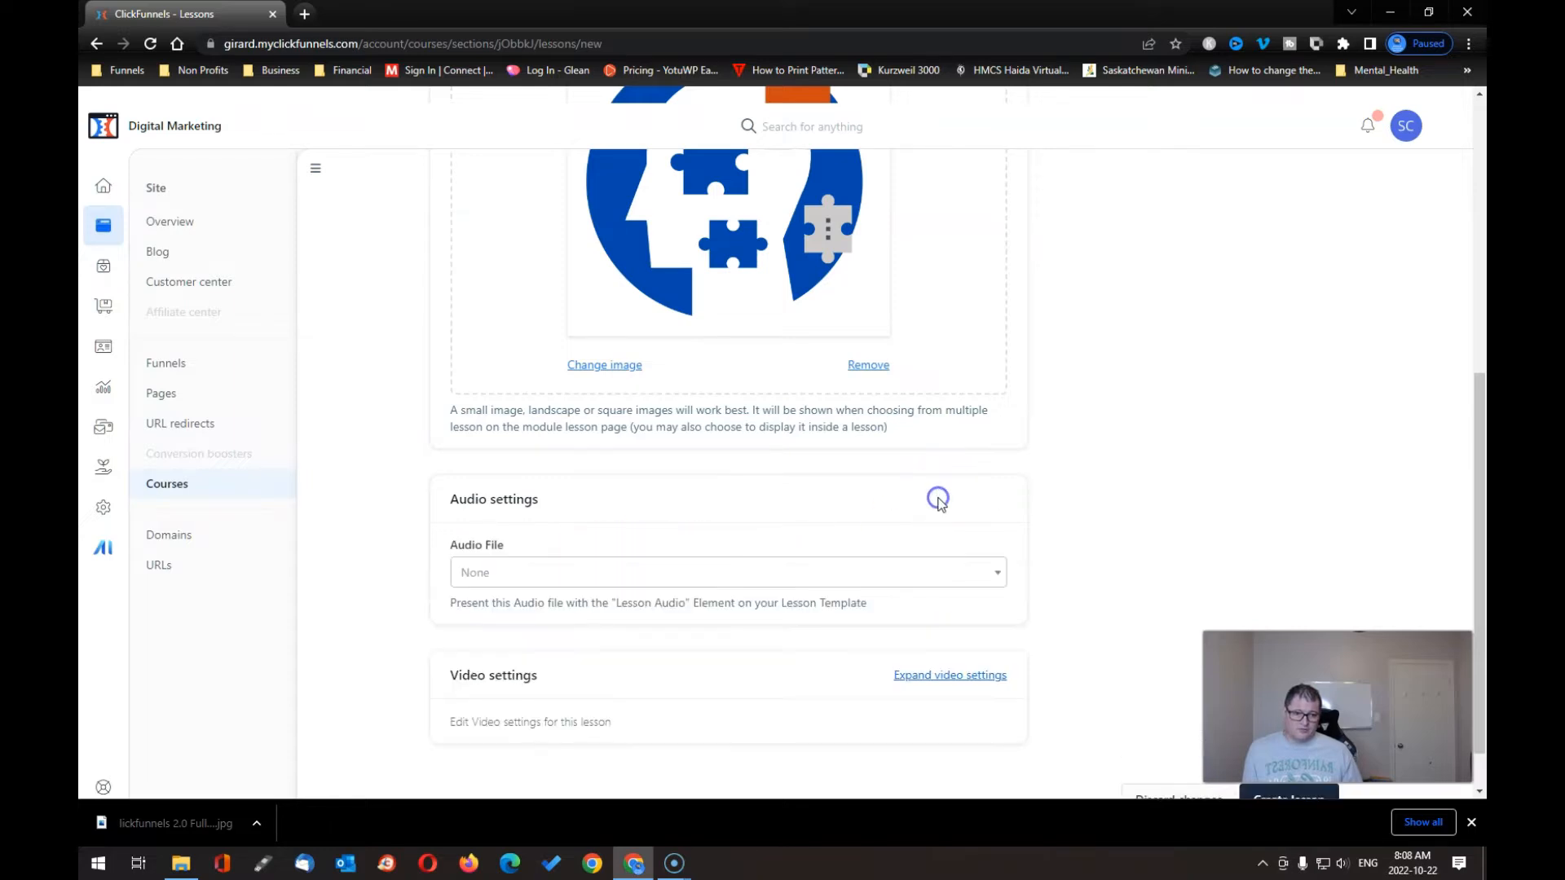
left_click(981, 577)
left_click(982, 577)
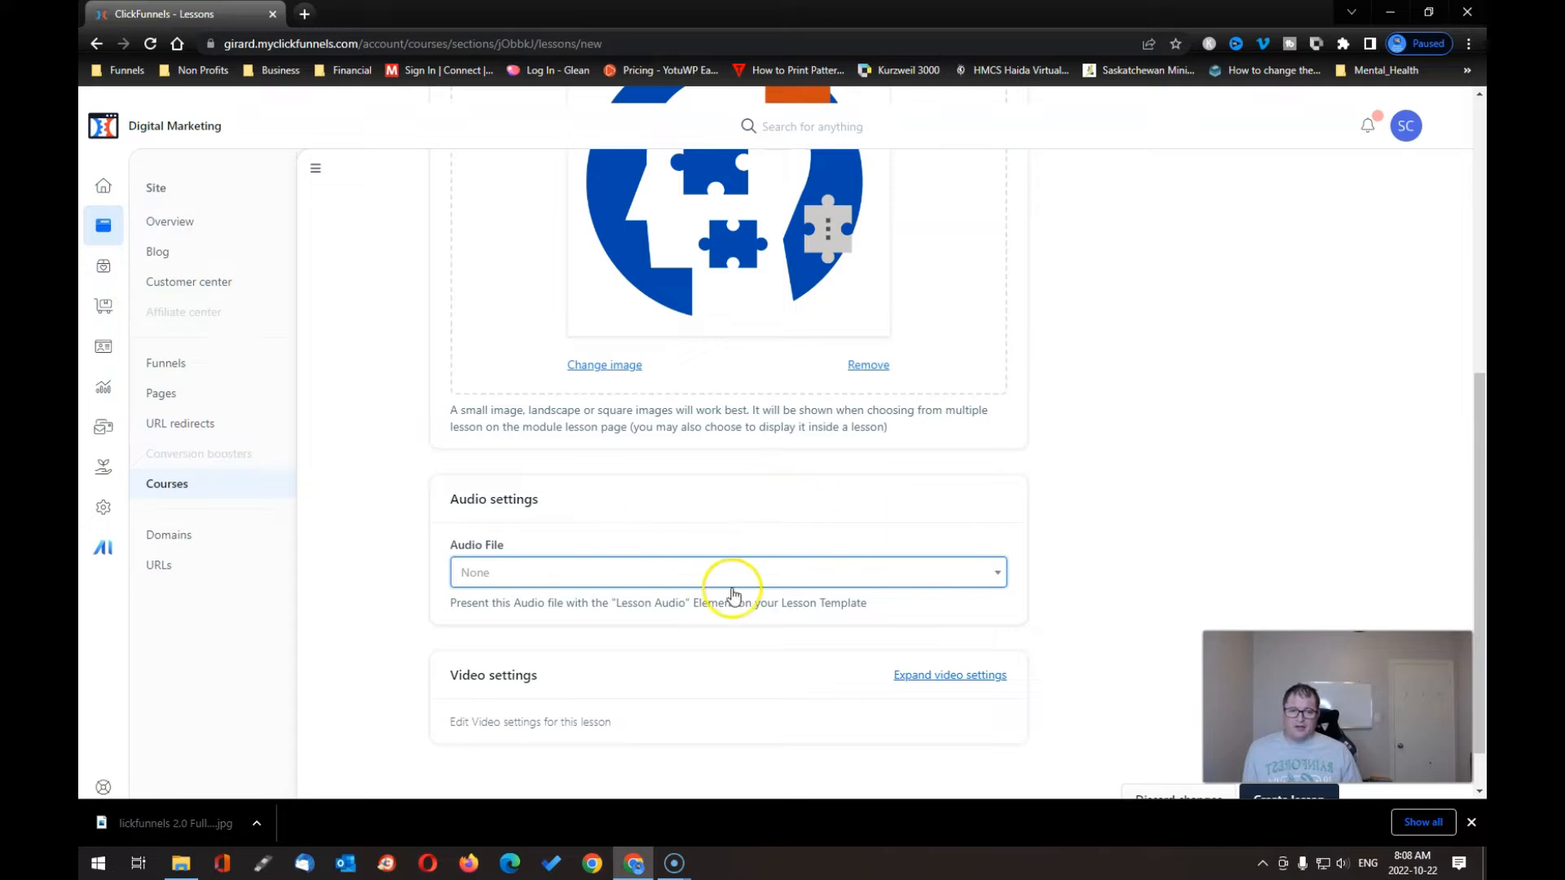
scroll(758, 621, "down", 1)
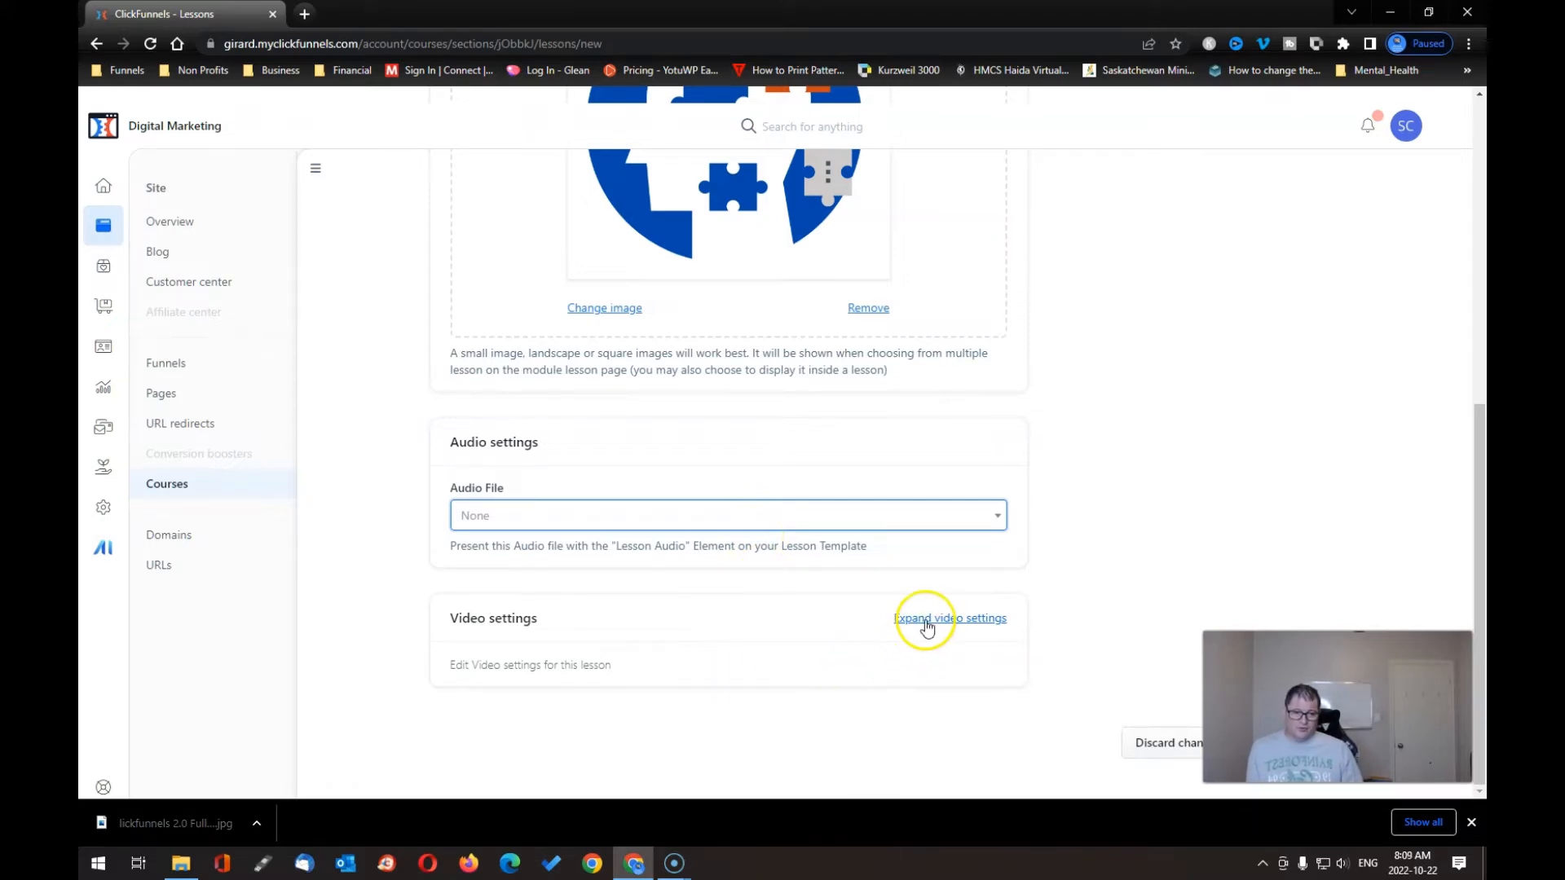
- Attach the gallery video to Lesson1, re-selecting it after a cancelled upload
left_click(926, 624)
scroll(766, 631, "down", 2)
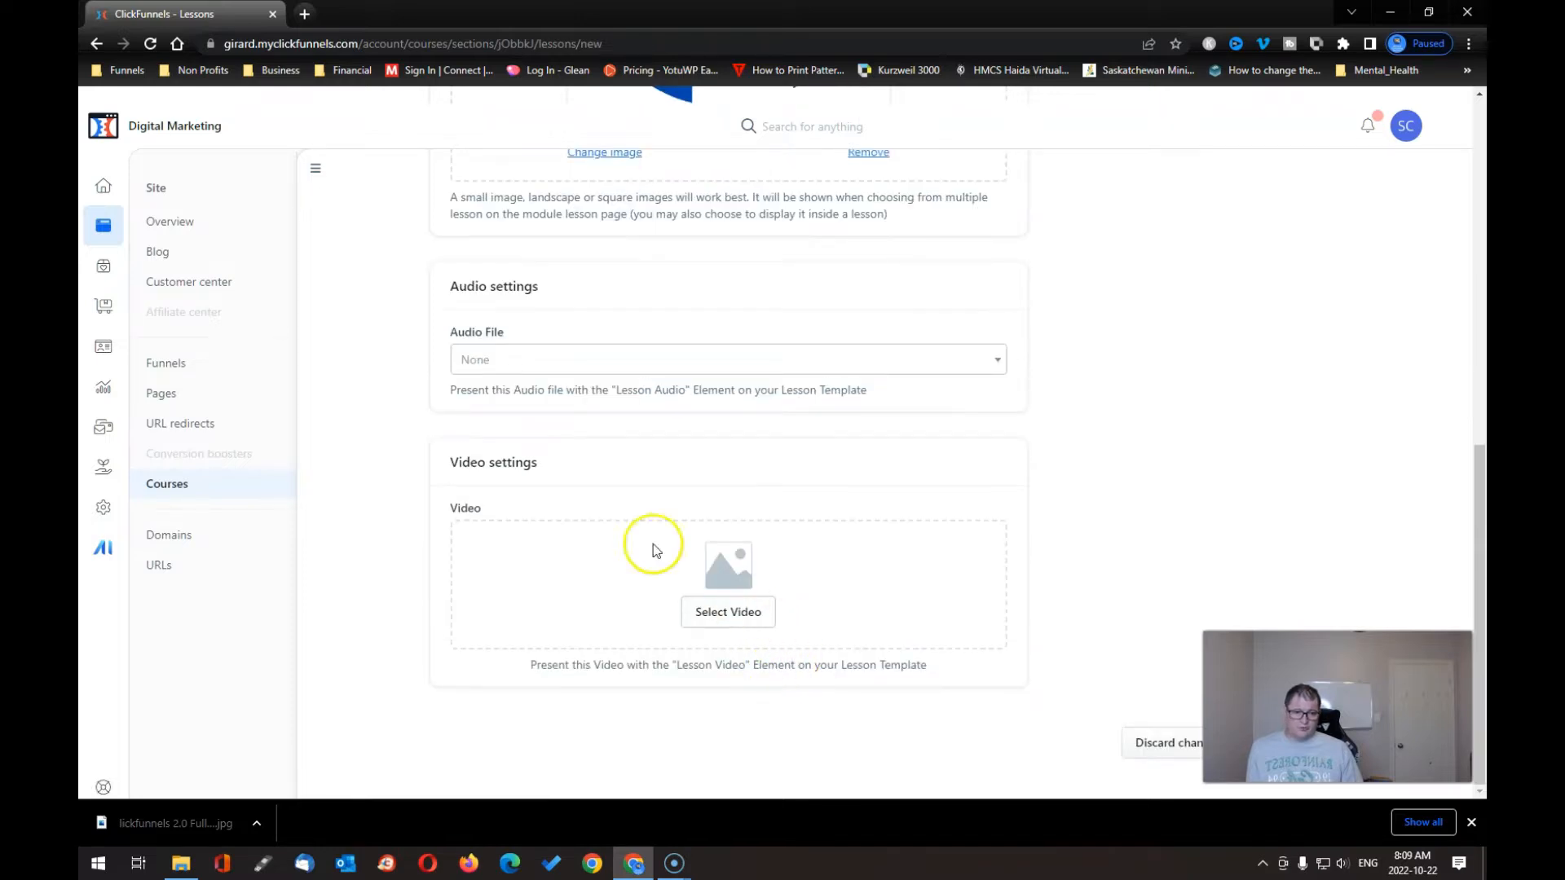
left_click(726, 622)
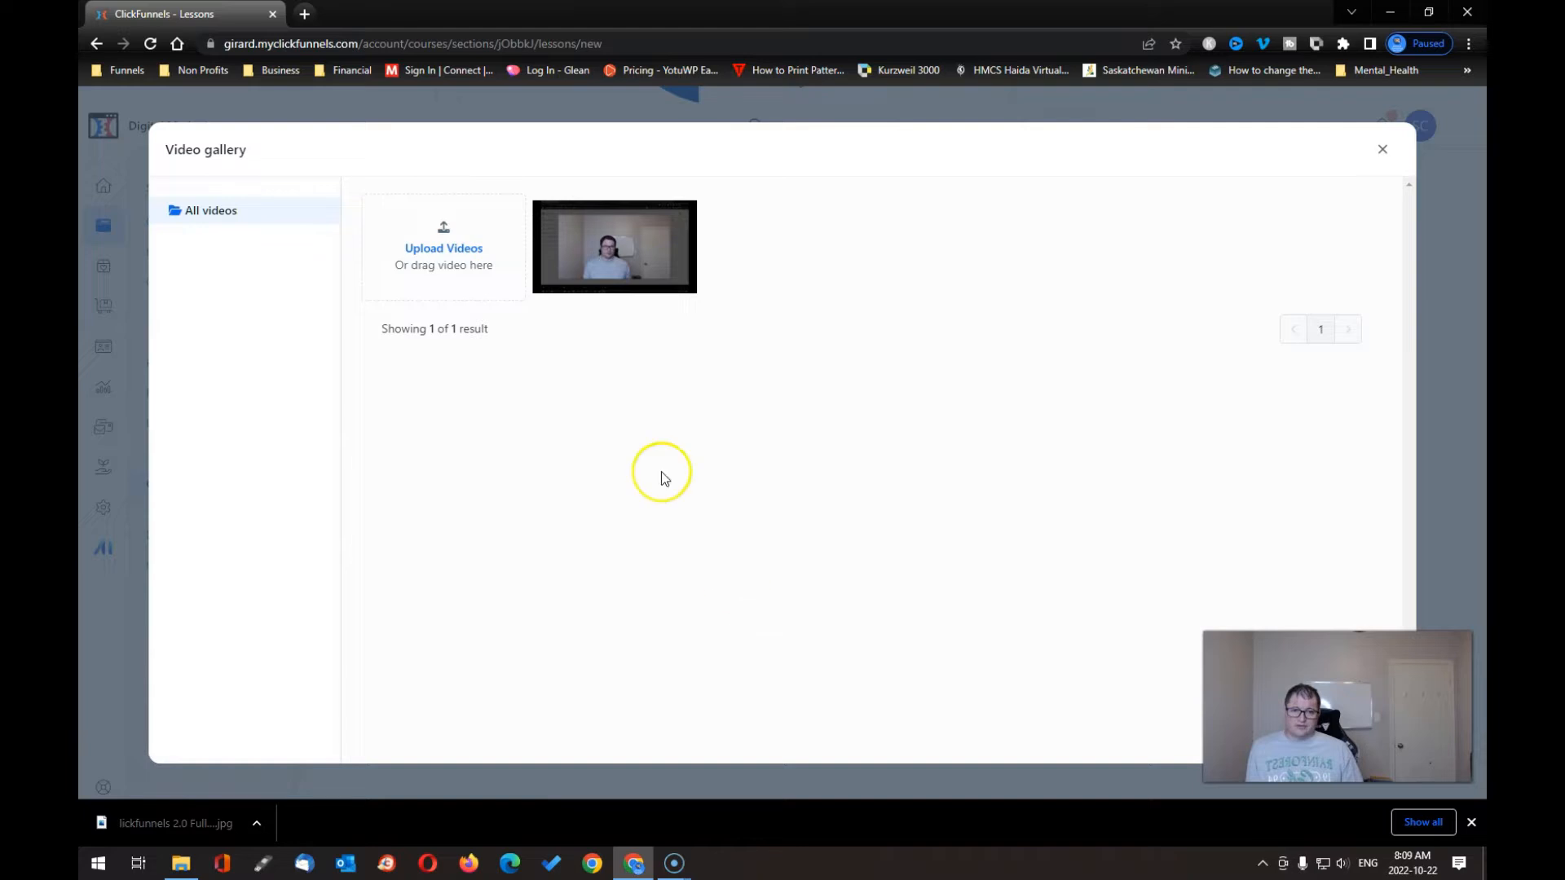
left_click(619, 239)
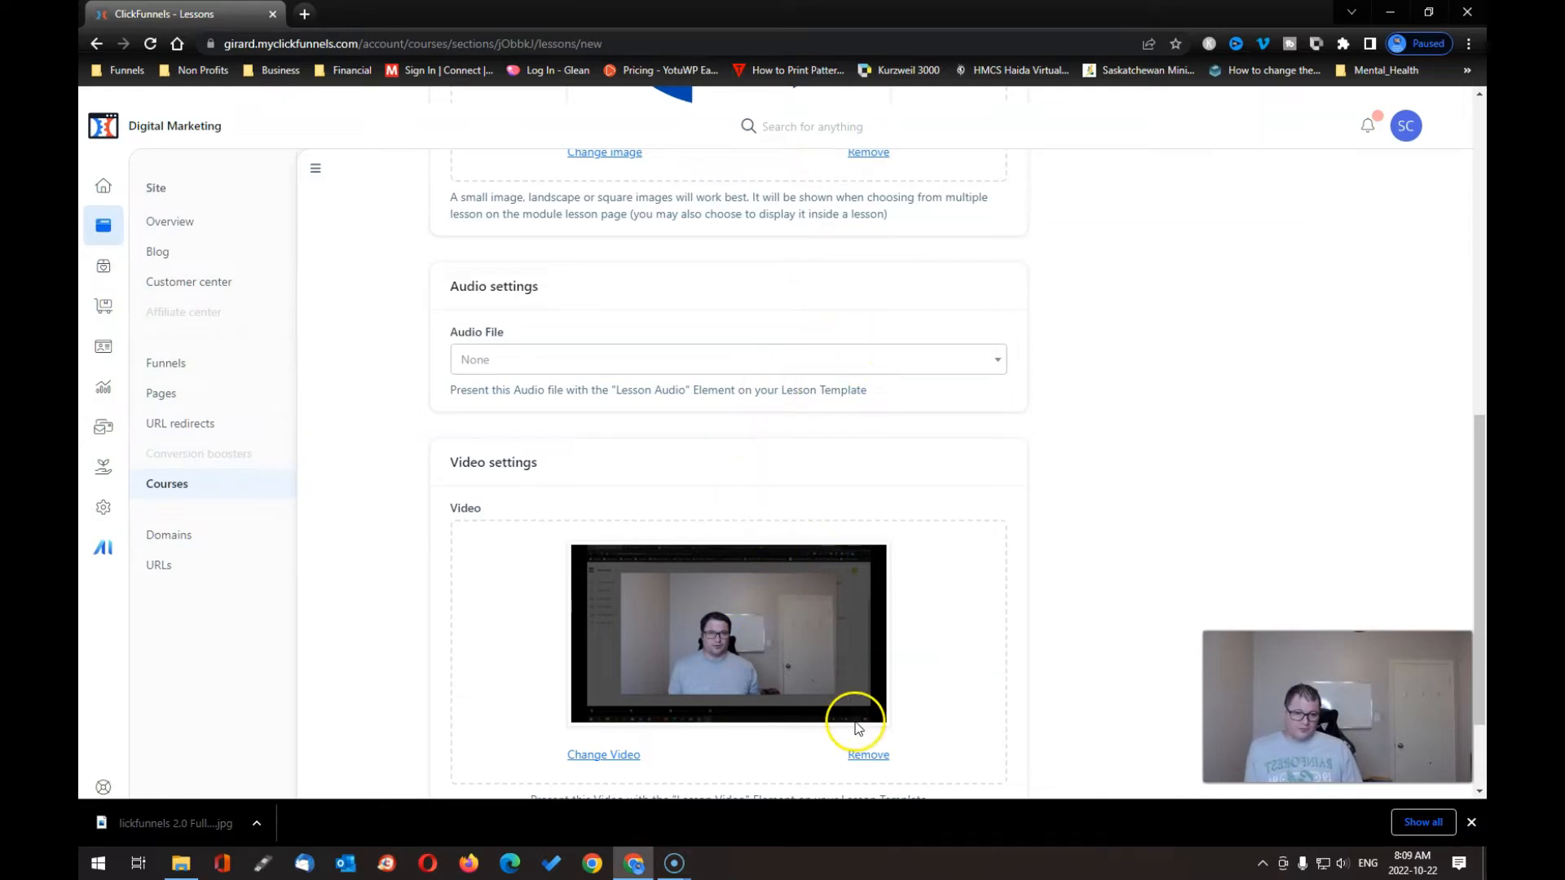
left_click(868, 755)
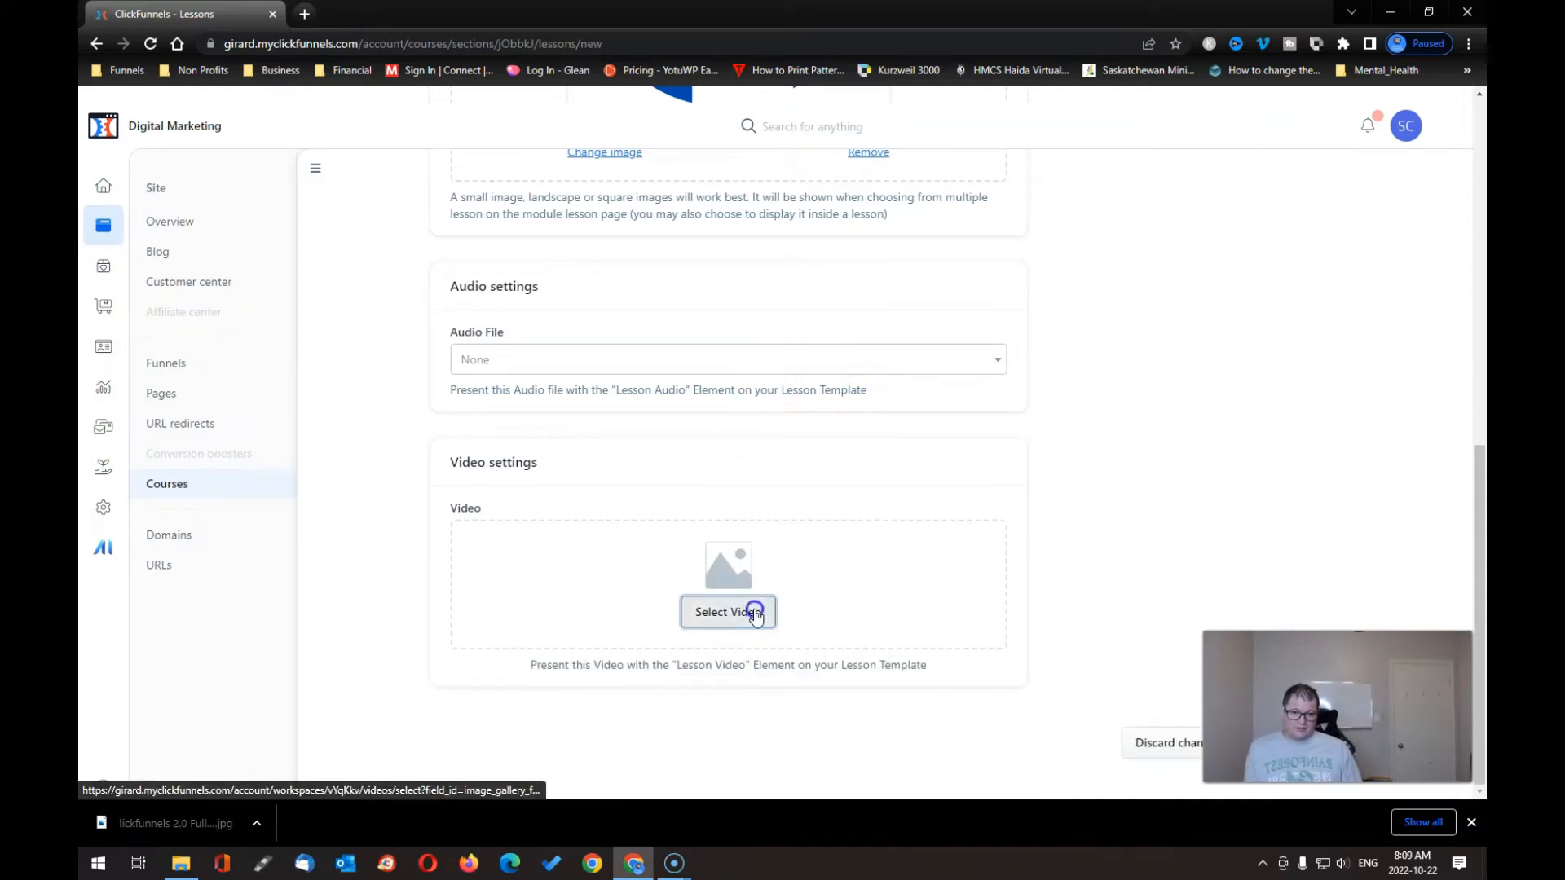
left_click(746, 609)
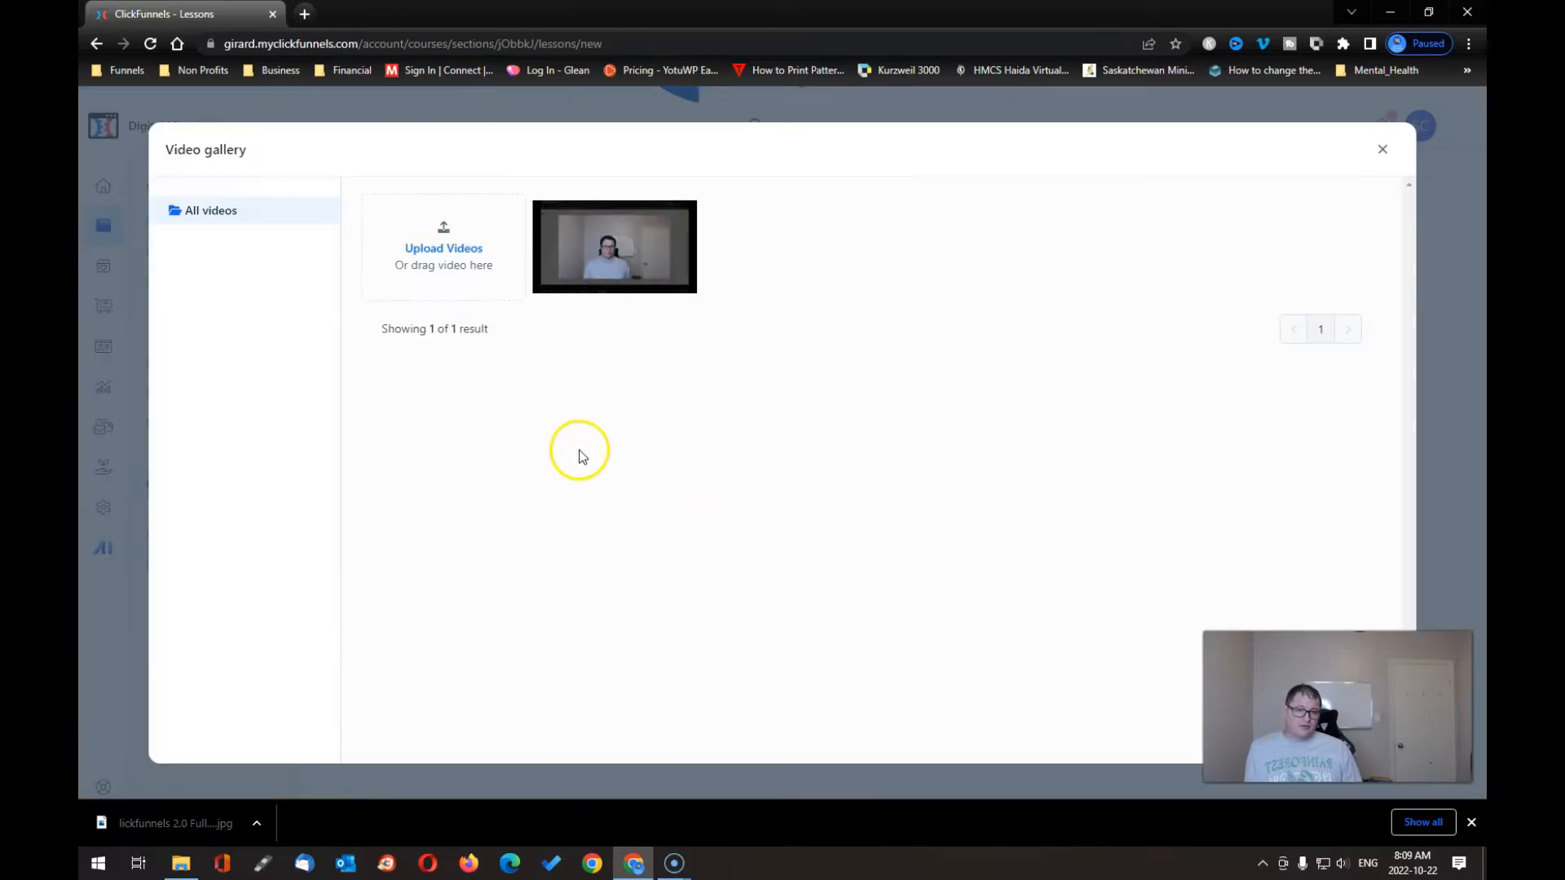
left_click(444, 248)
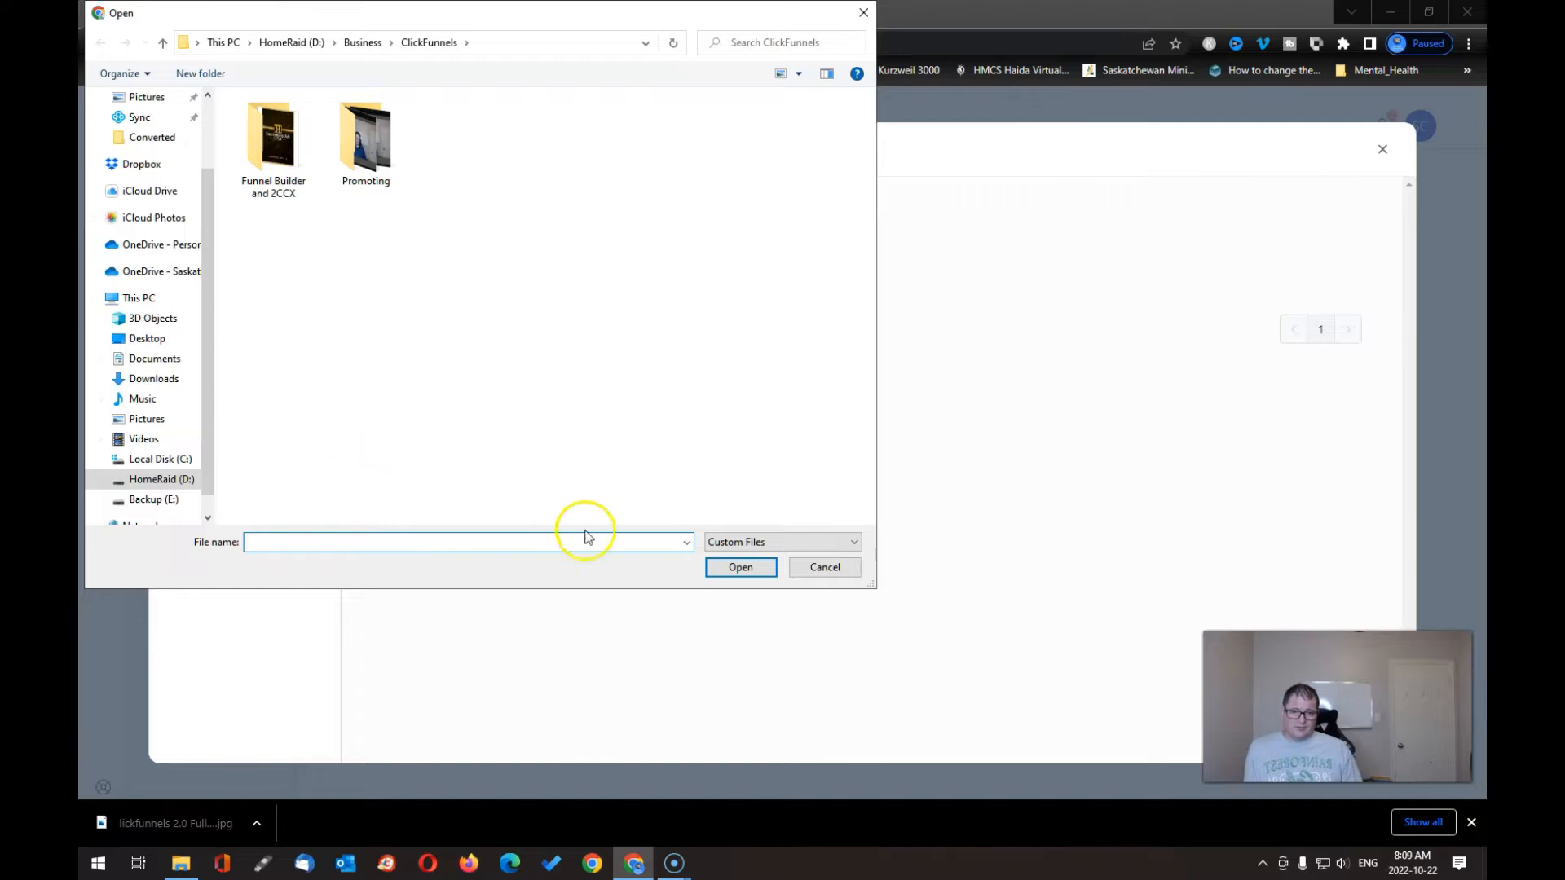
left_click(824, 569)
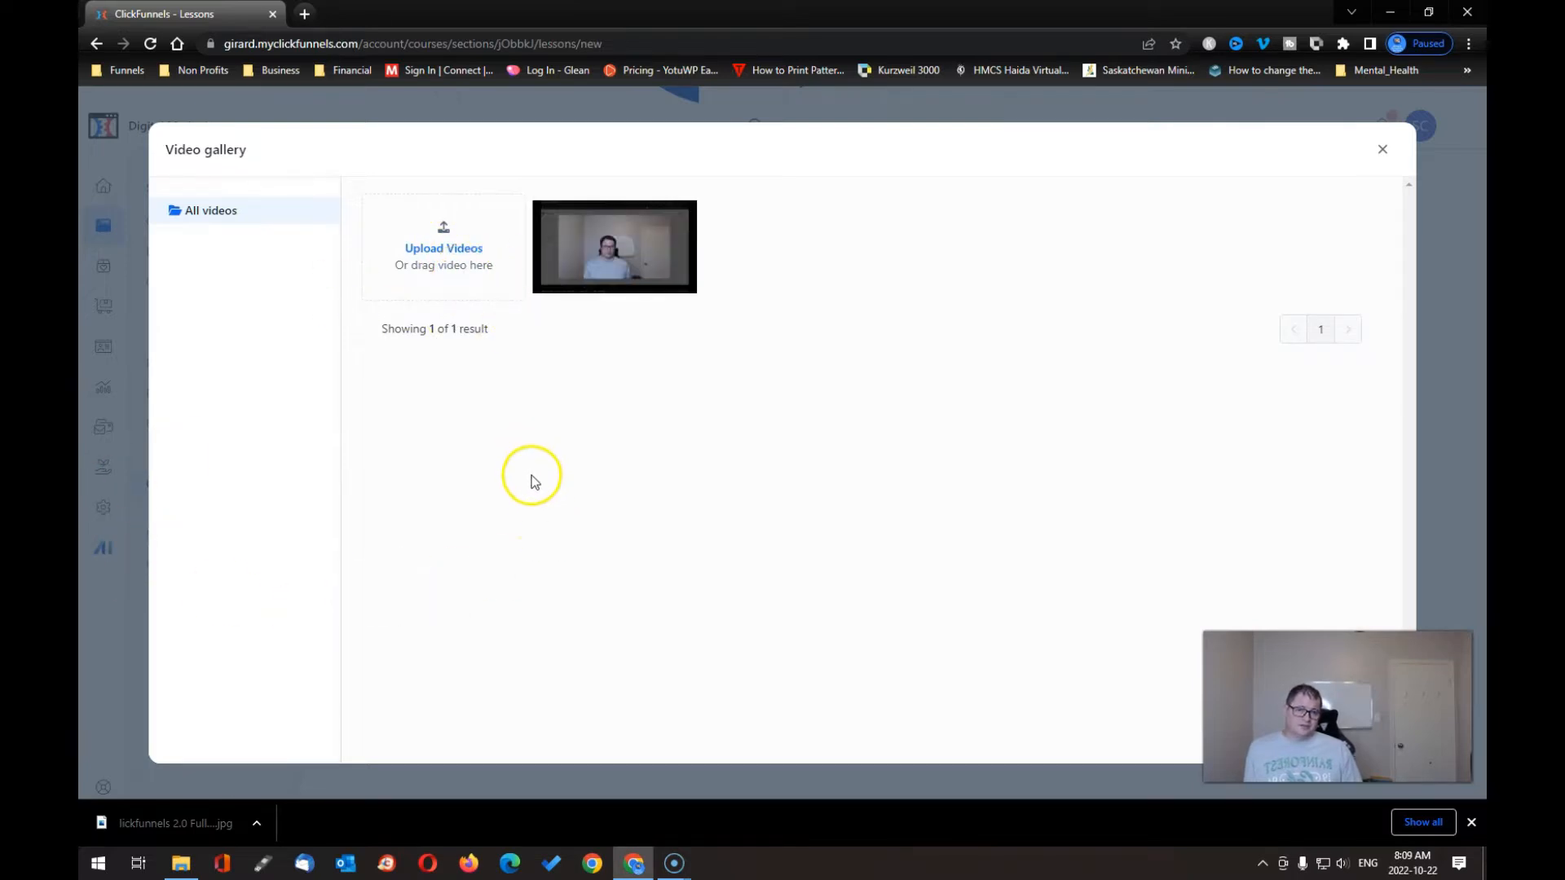
left_click(613, 257)
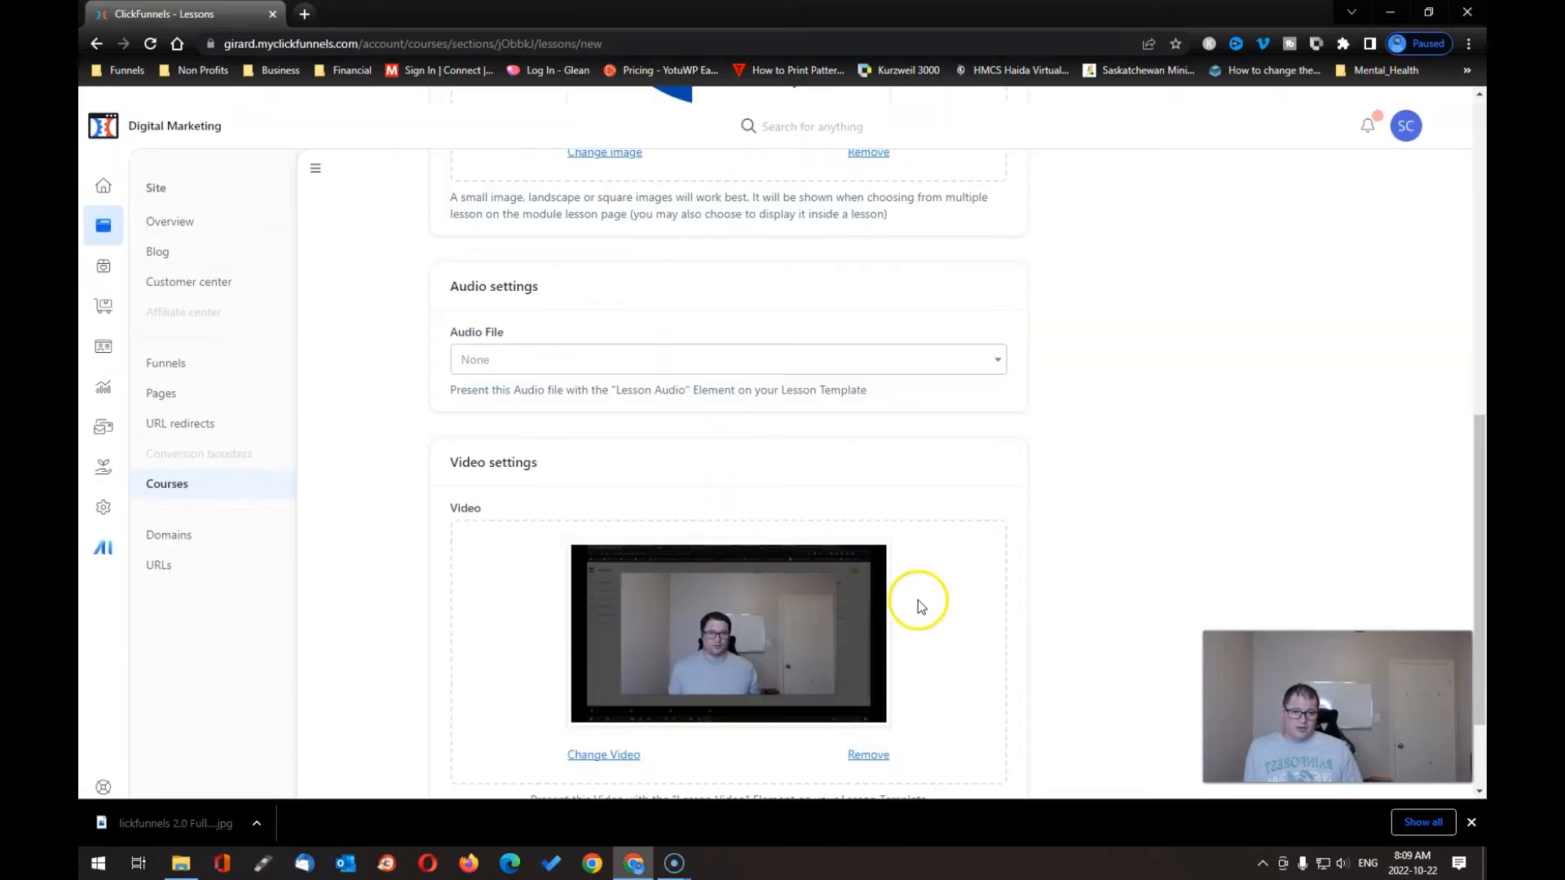
- Create Lesson1 under Module 1
scroll(917, 600, "down", 2)
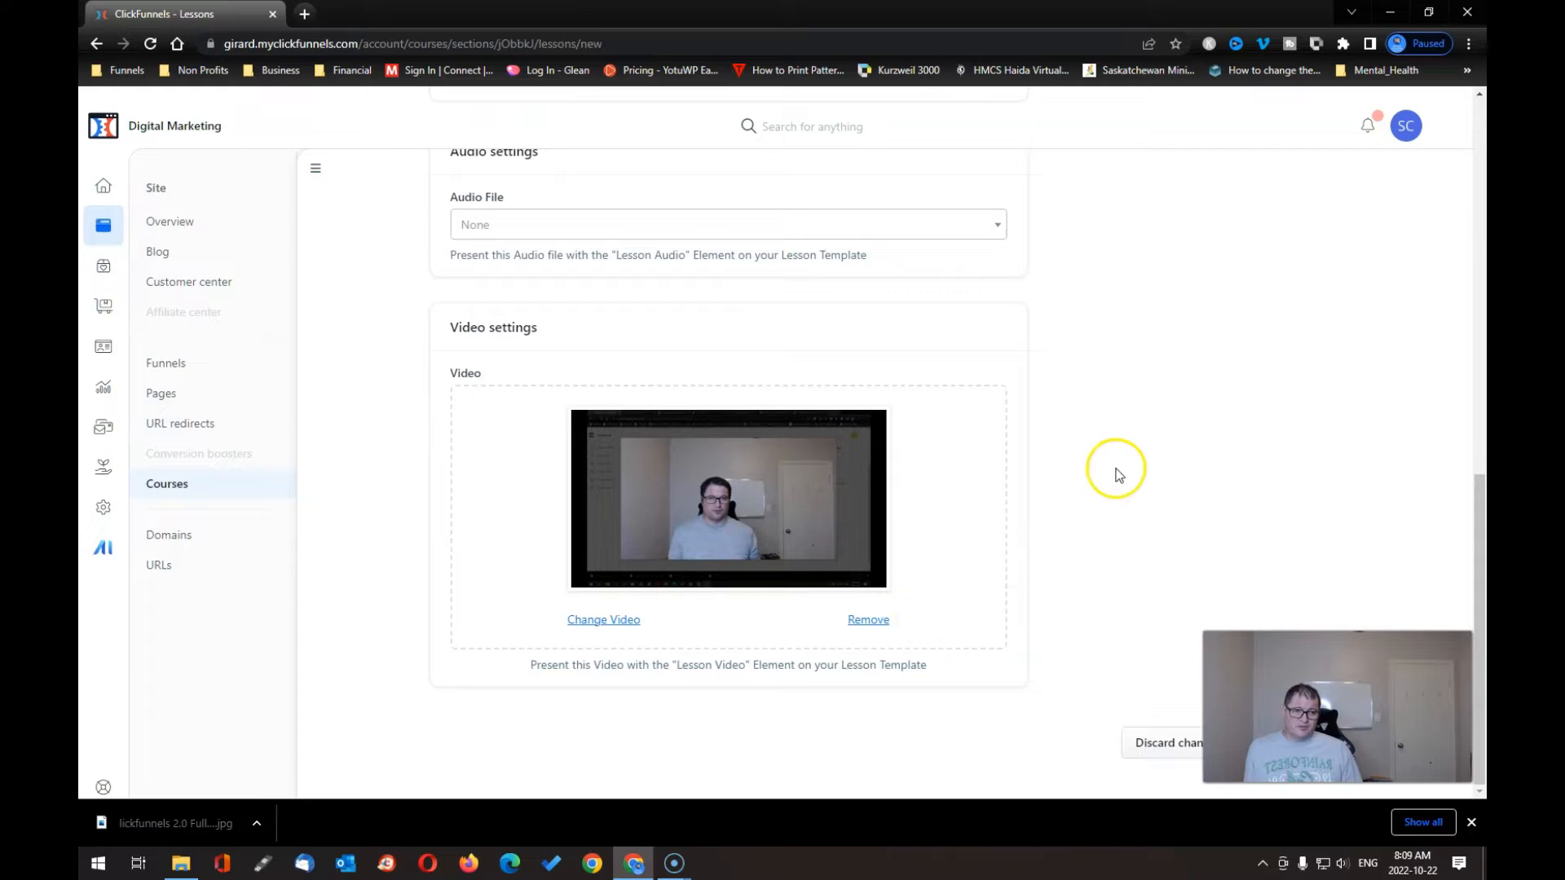
scroll(1063, 544, "up", 10)
scroll(1071, 549, "up", 2)
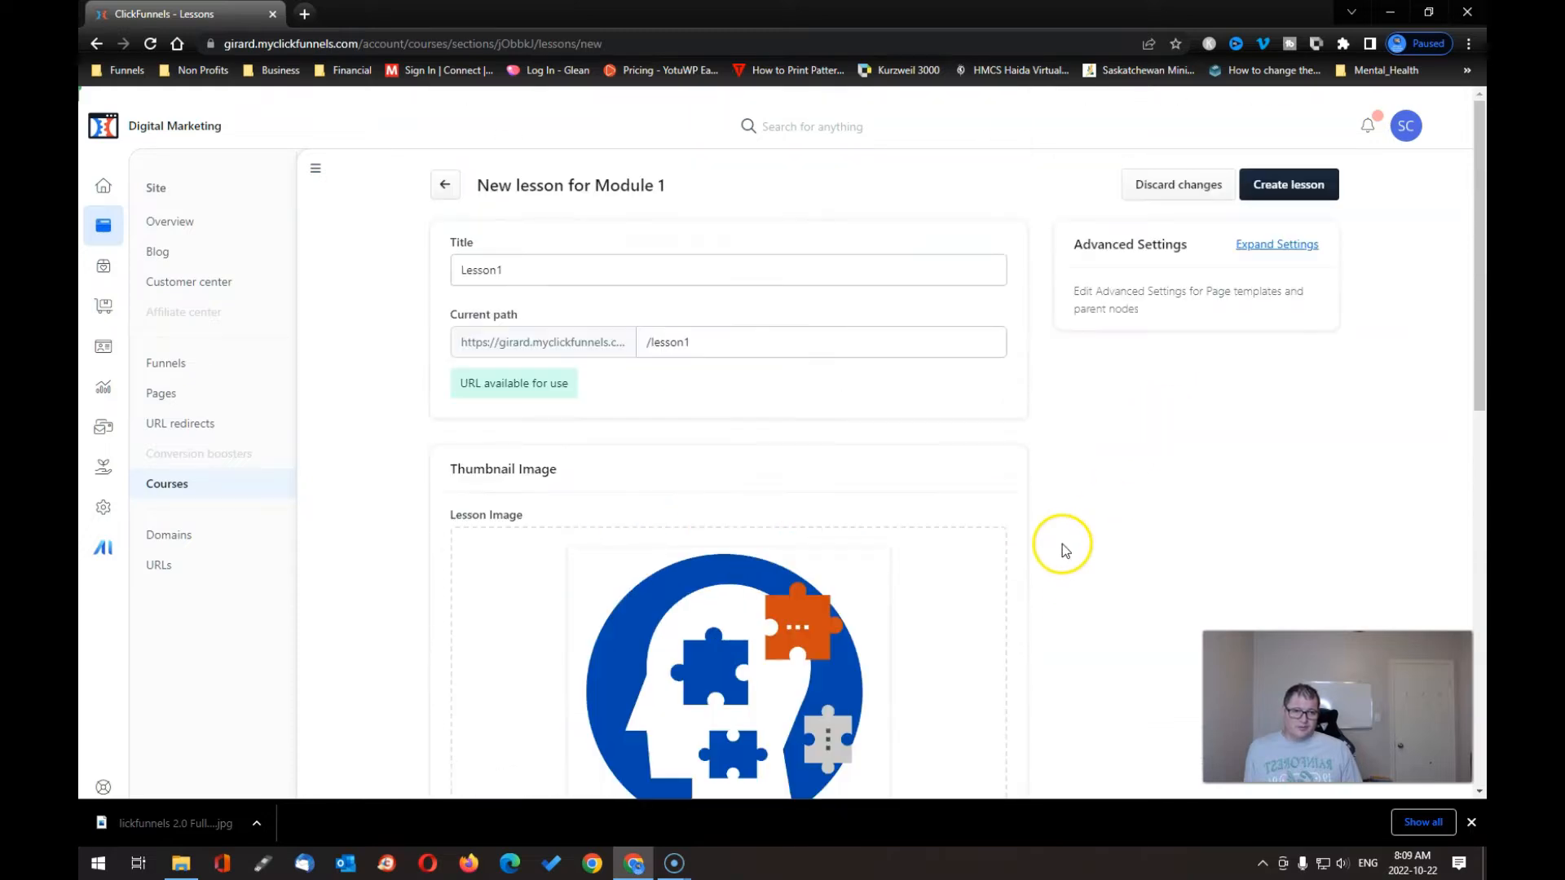
left_click(1301, 186)
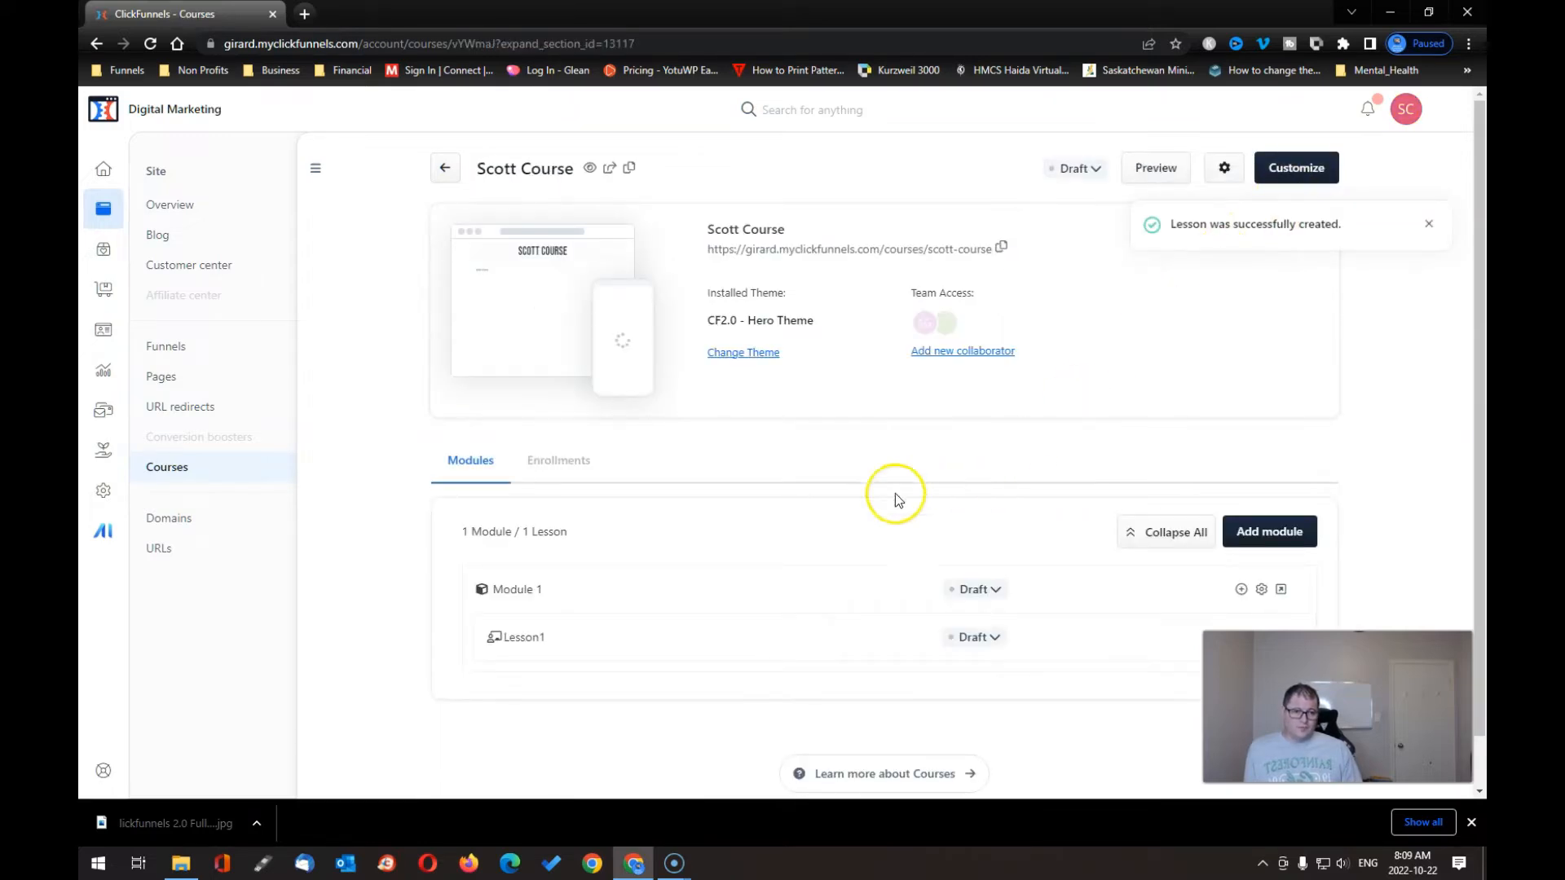
scroll(796, 546, "down", 1)
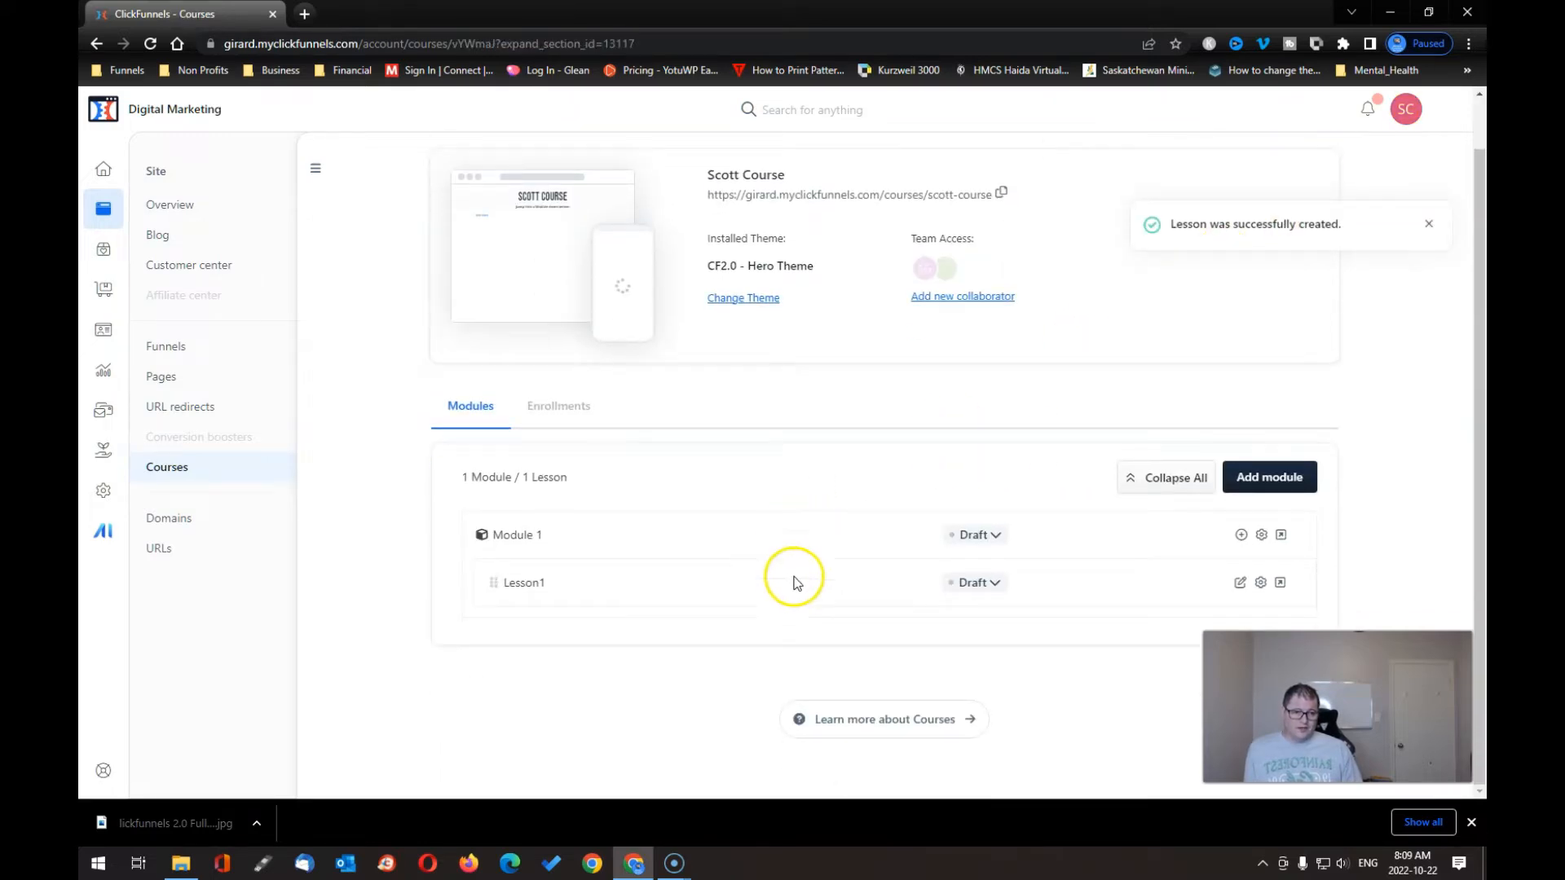
- Publish Module 1 immediately, with no scheduled date
left_click(994, 538)
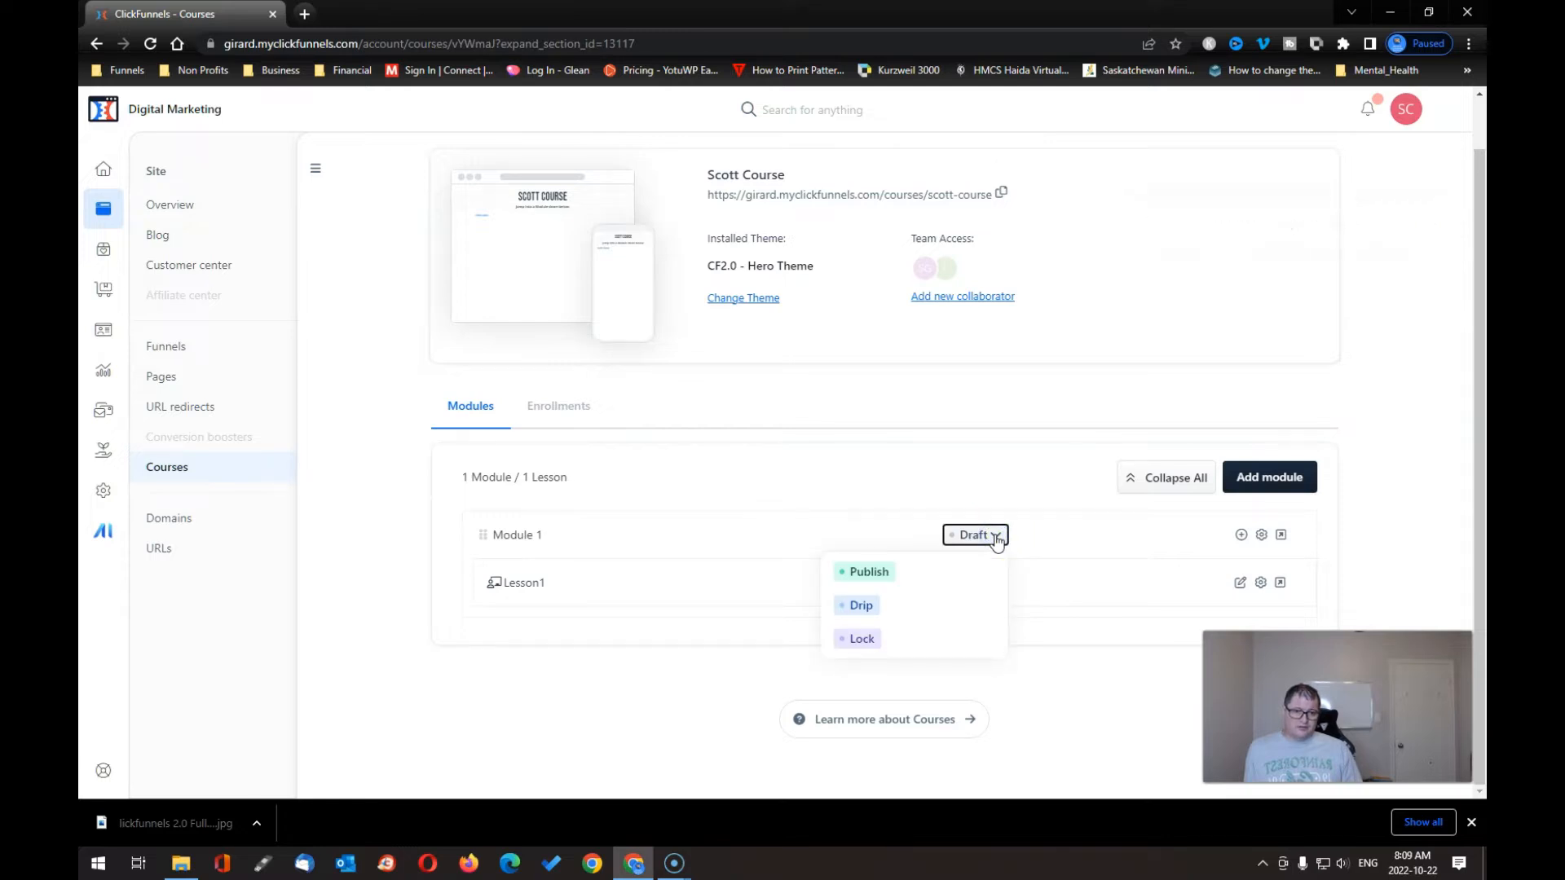
left_click(864, 572)
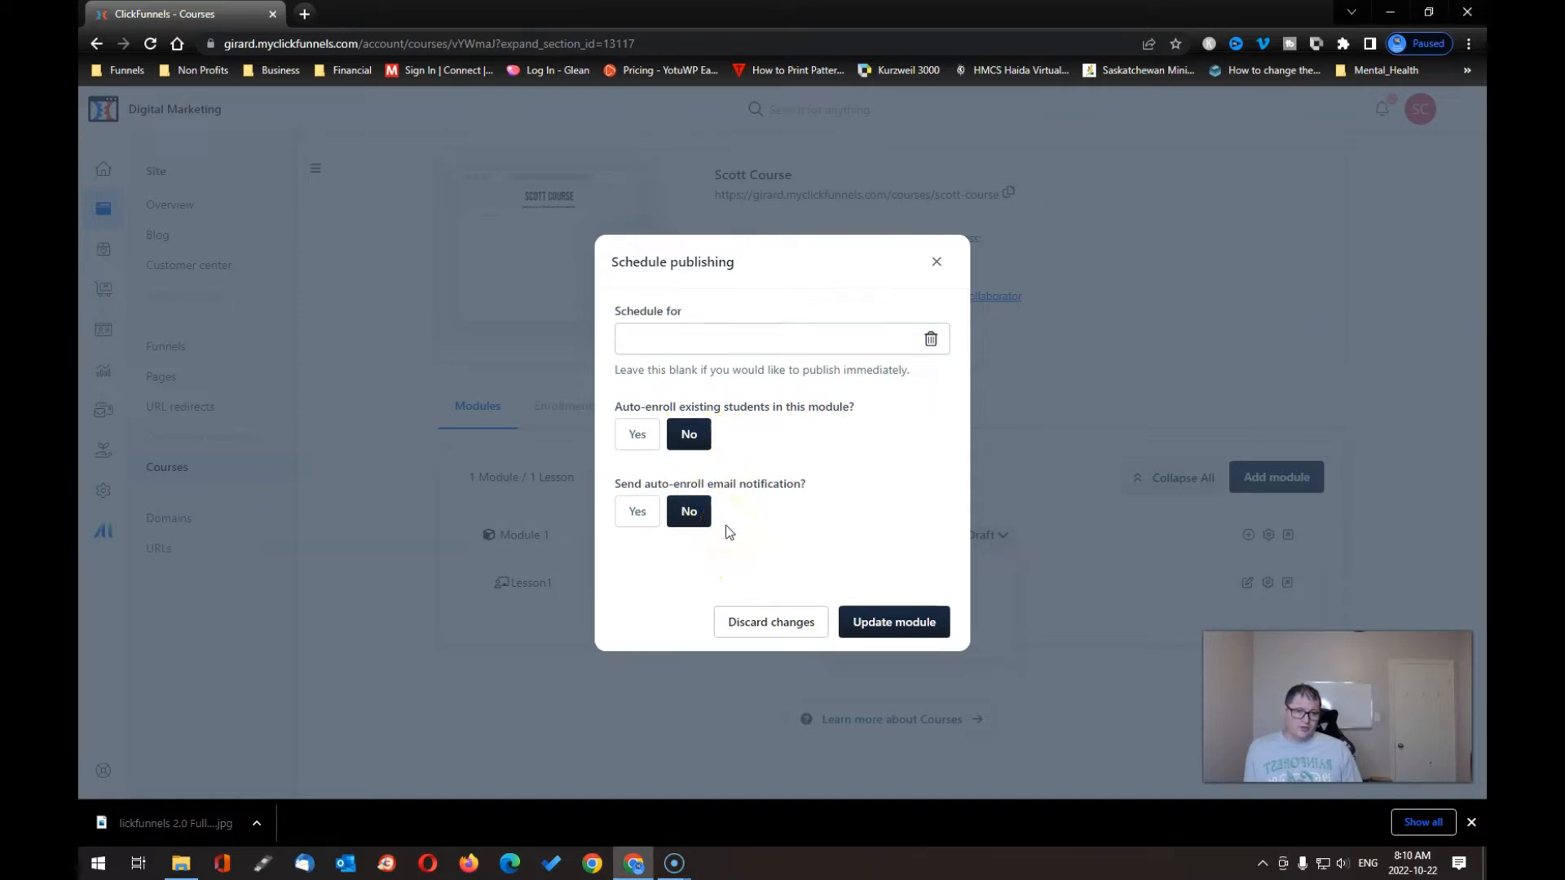
left_click(698, 339)
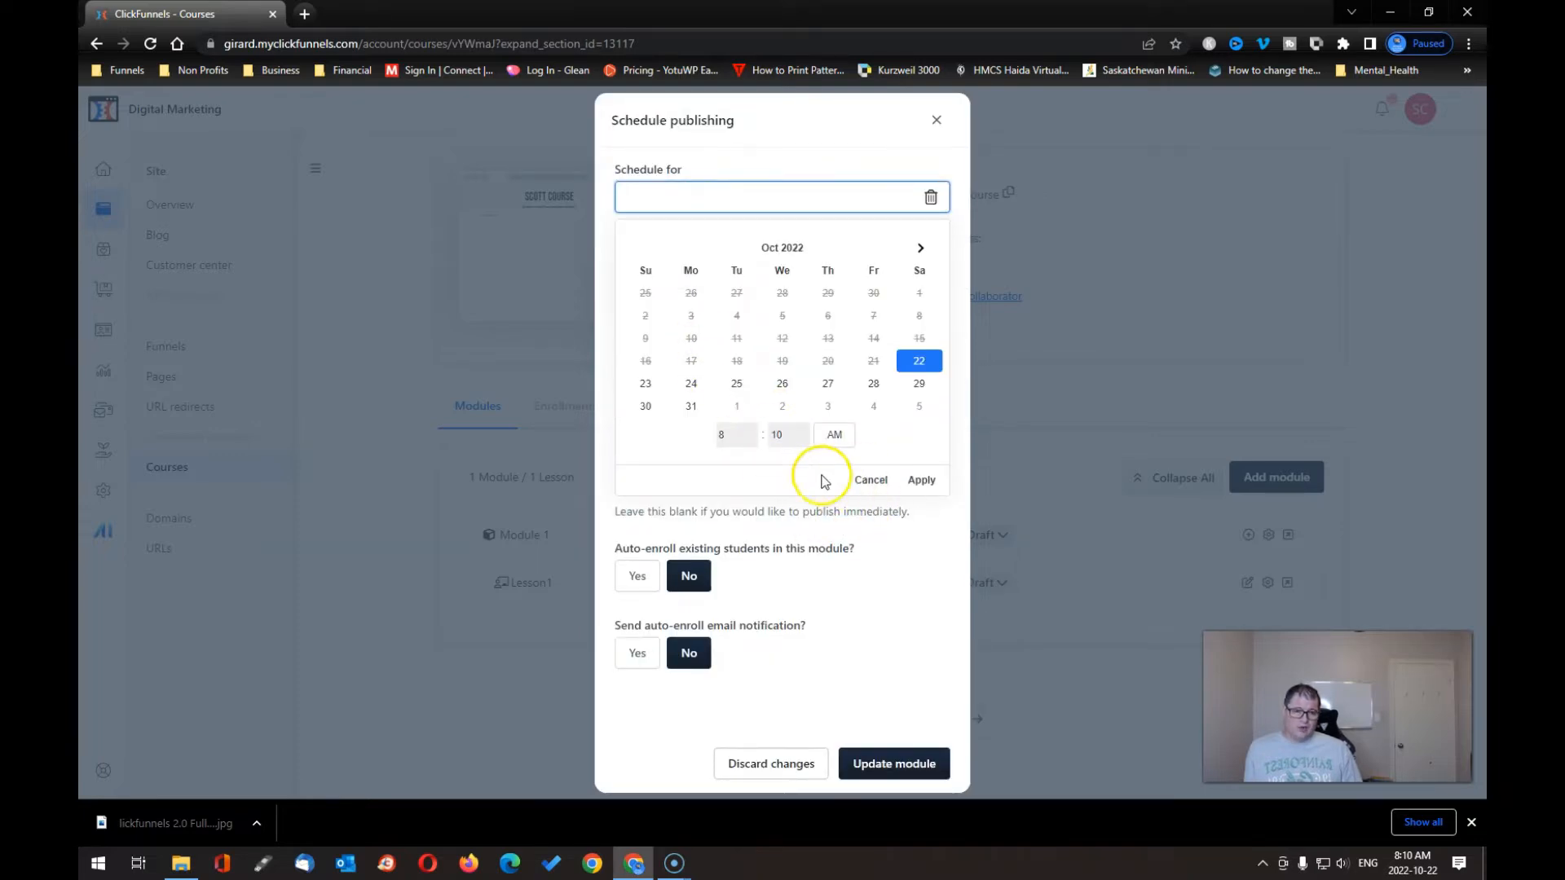
left_click(788, 766)
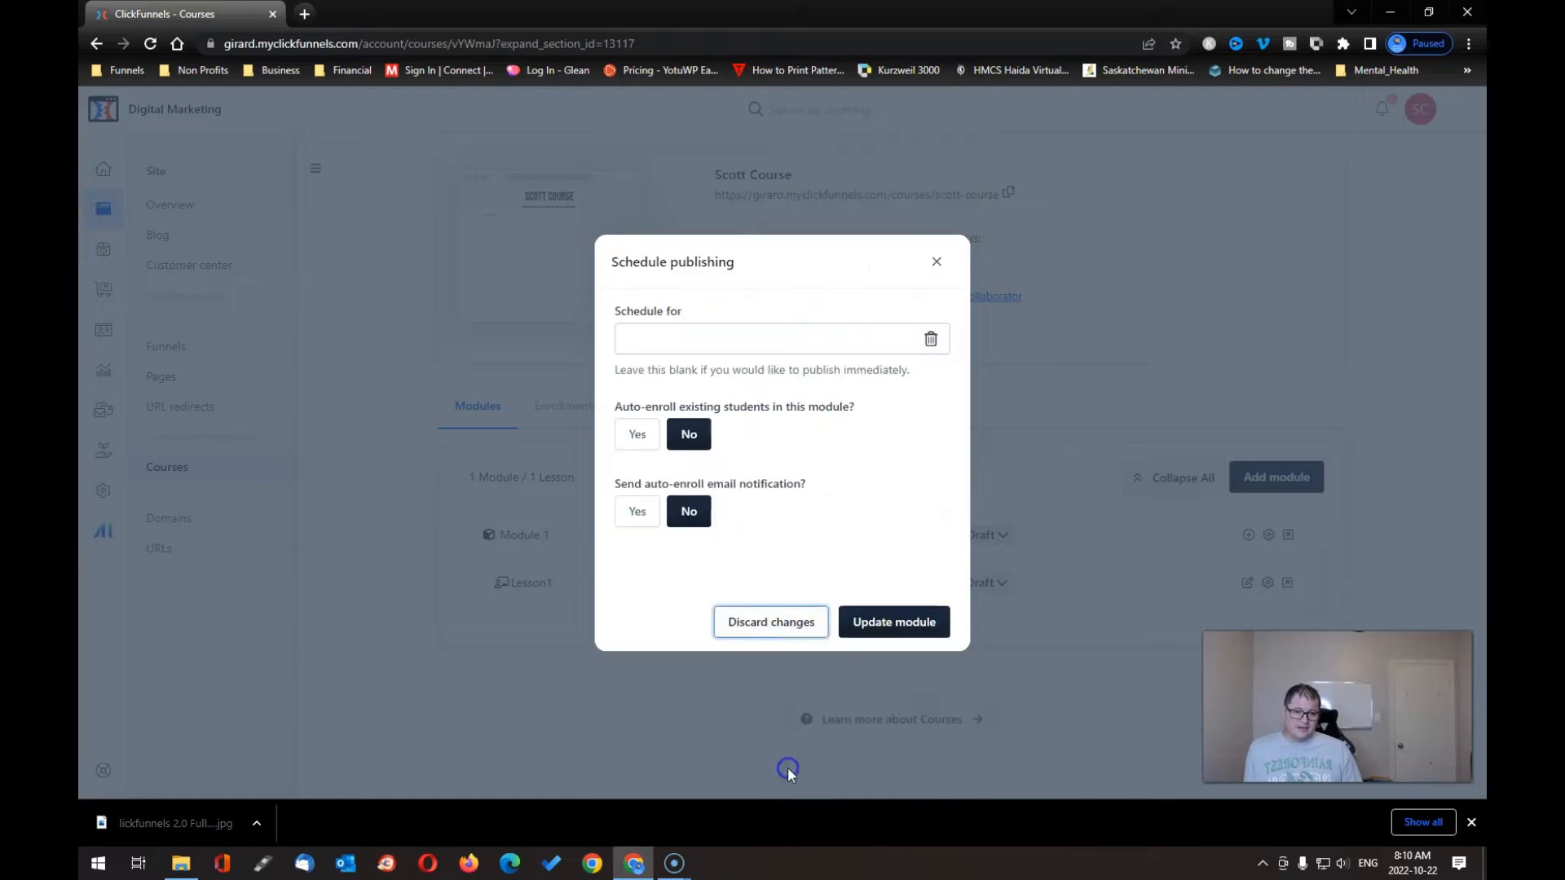
left_click(894, 626)
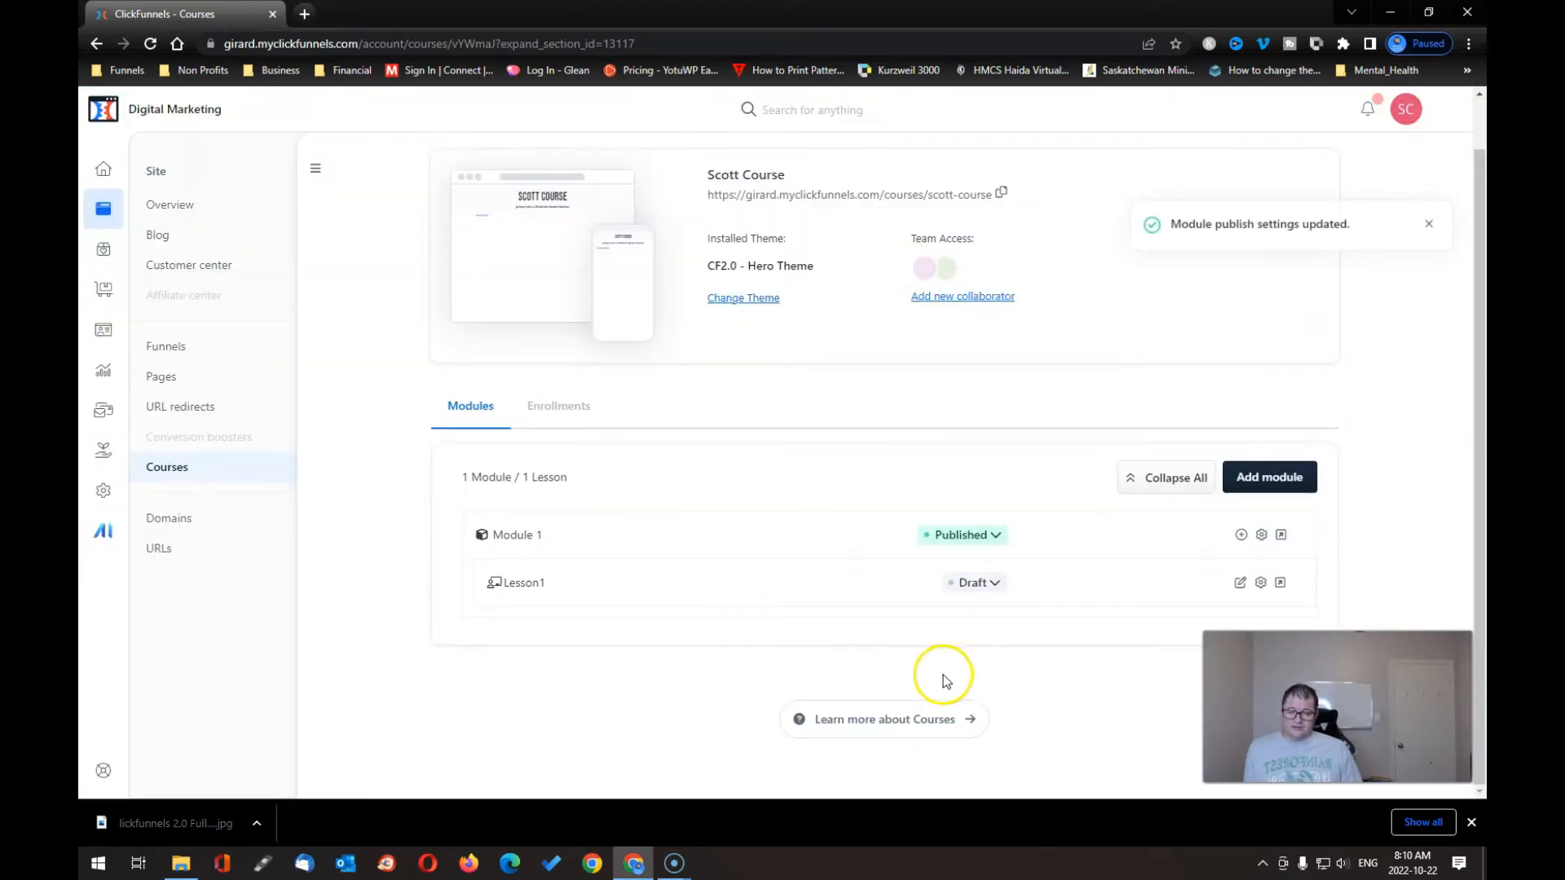
left_click(994, 538)
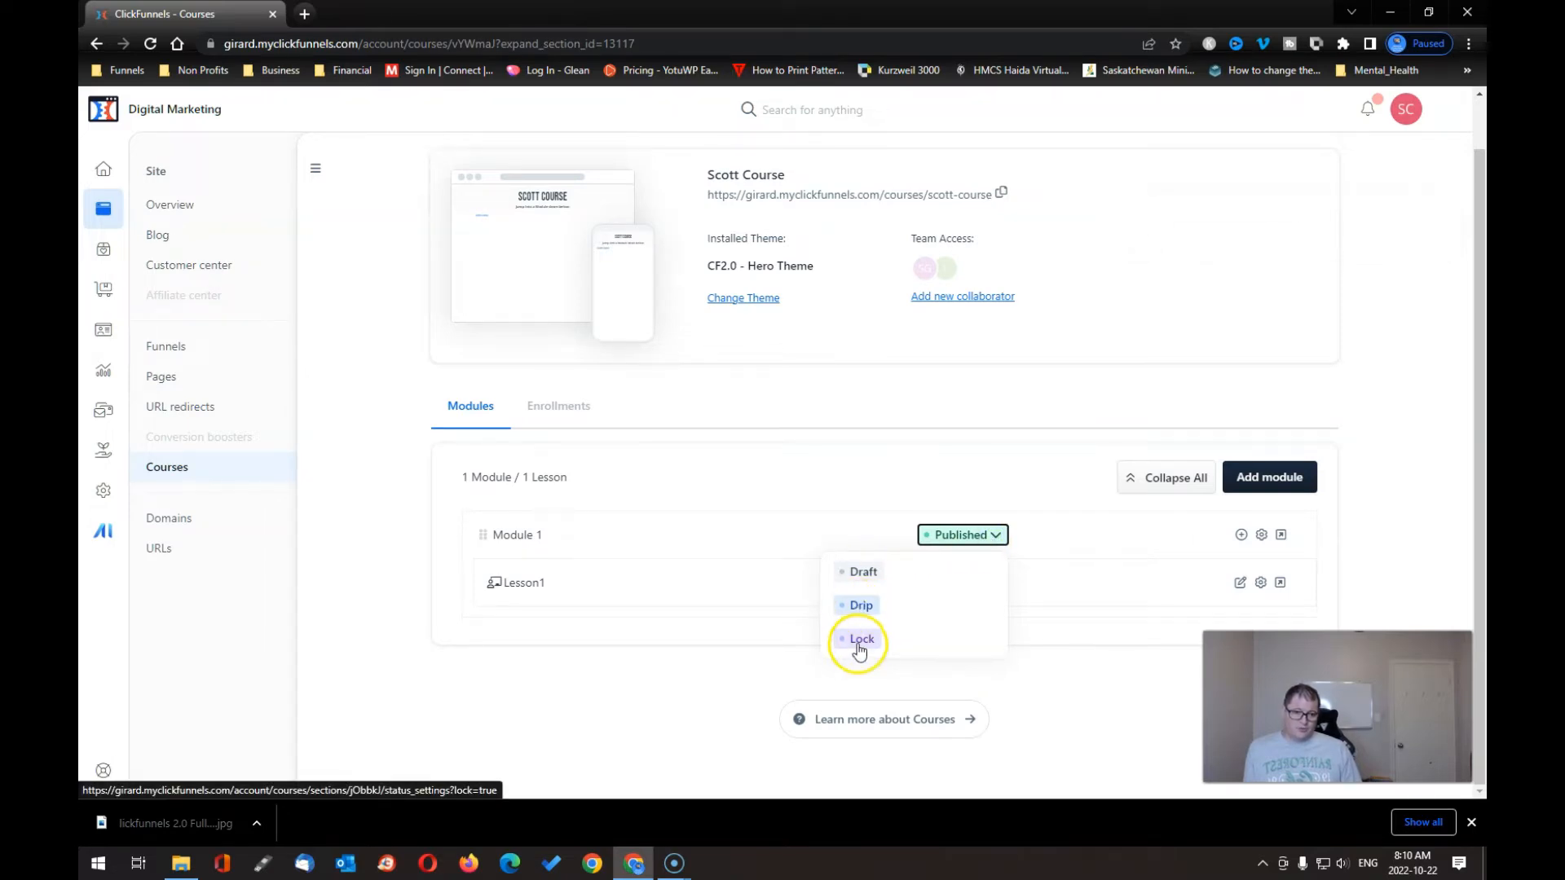
left_click(726, 616)
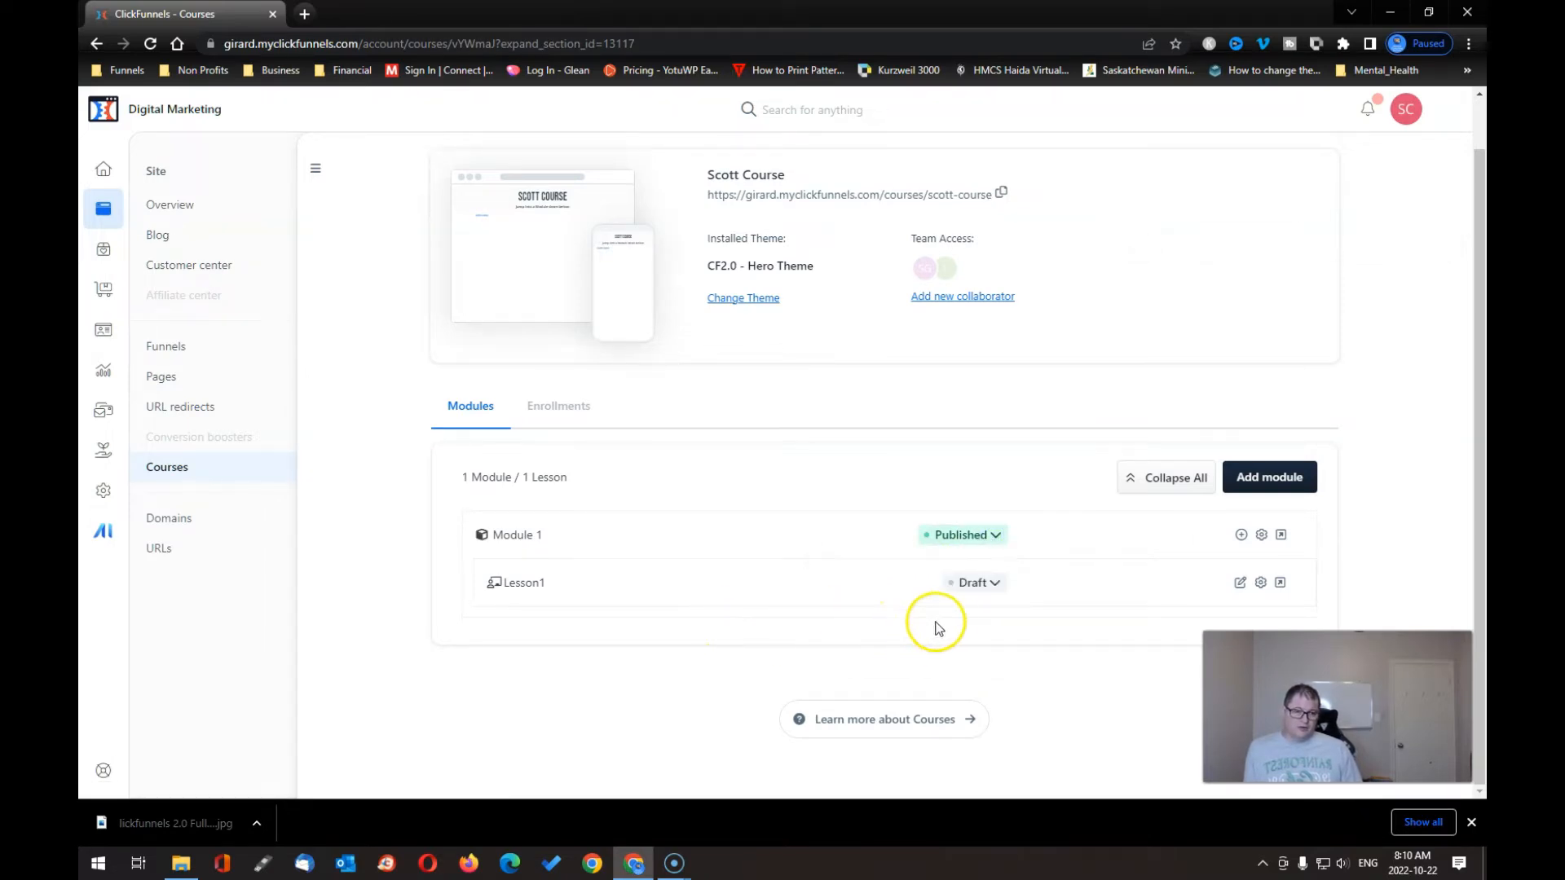
- Publish Lesson1, check its settings, and return to the Scott Course overview
left_click(988, 585)
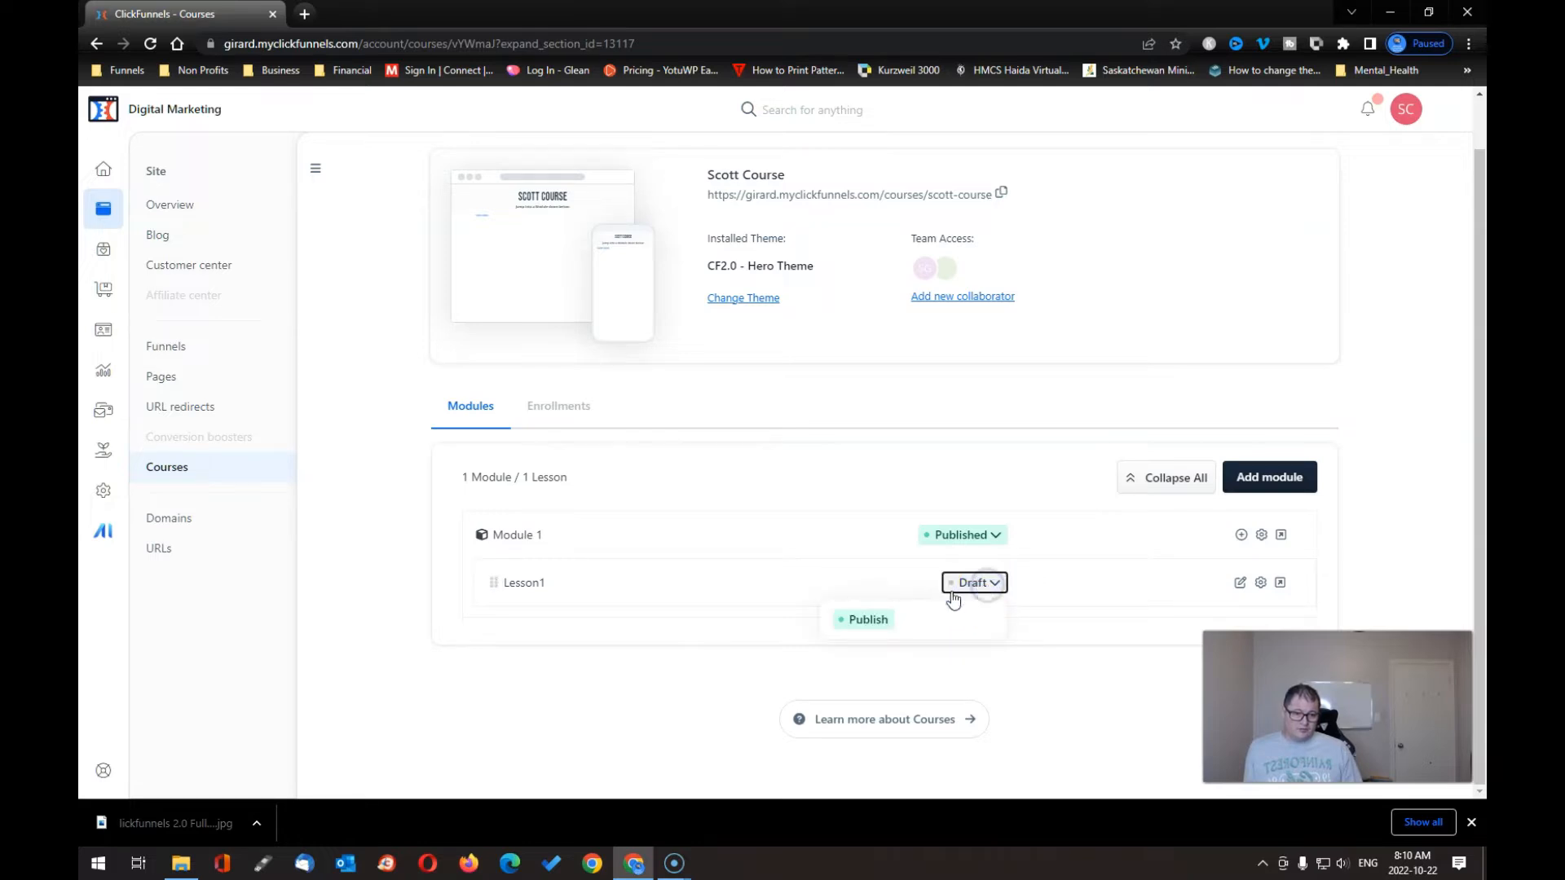
left_click(864, 620)
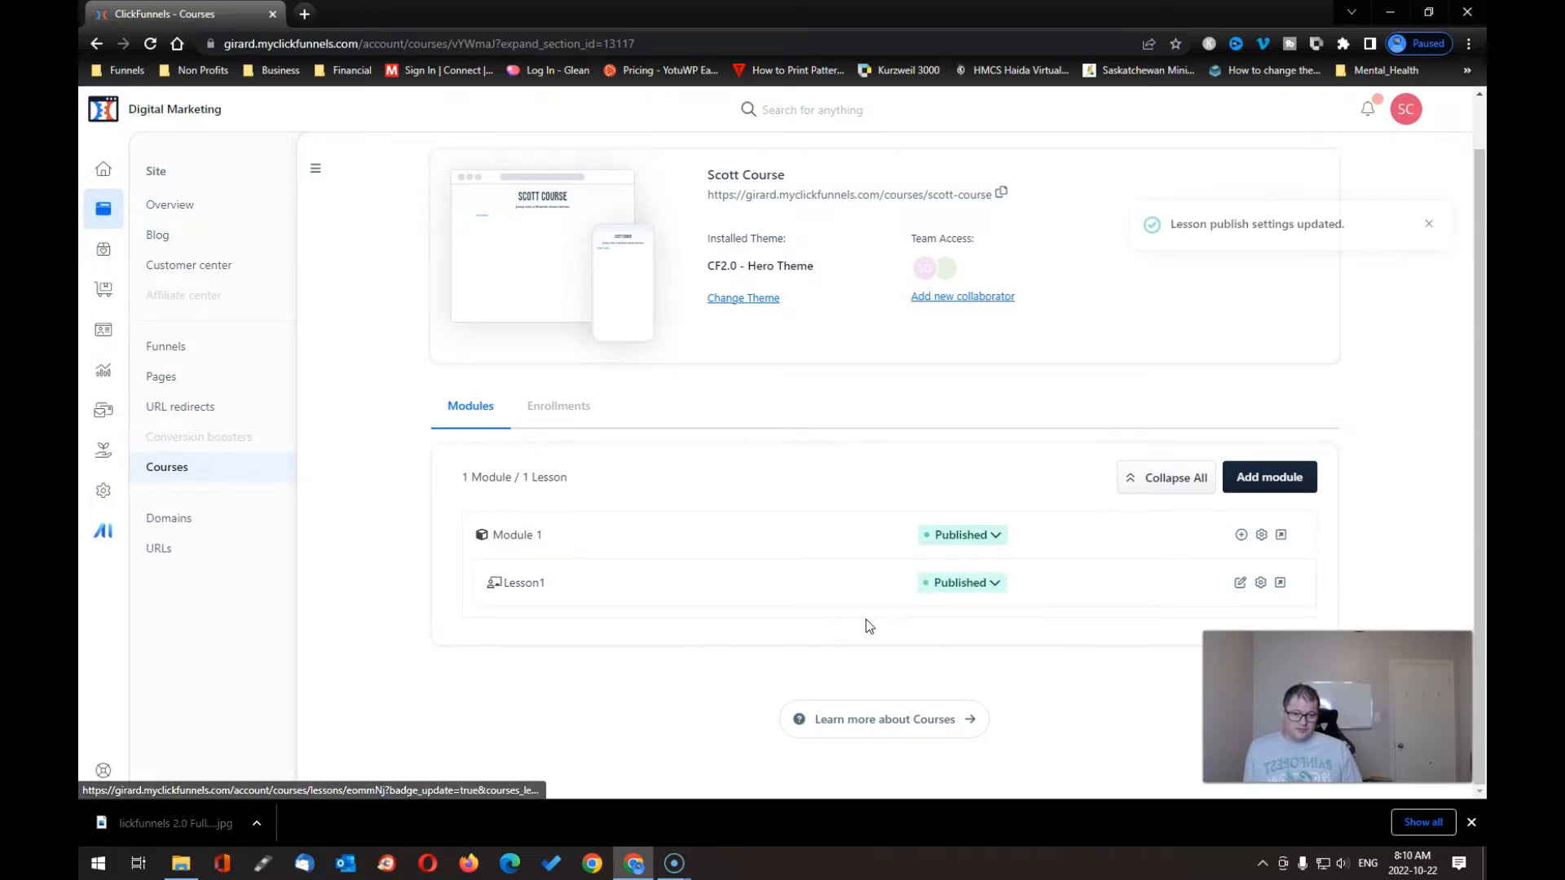
left_click(1262, 583)
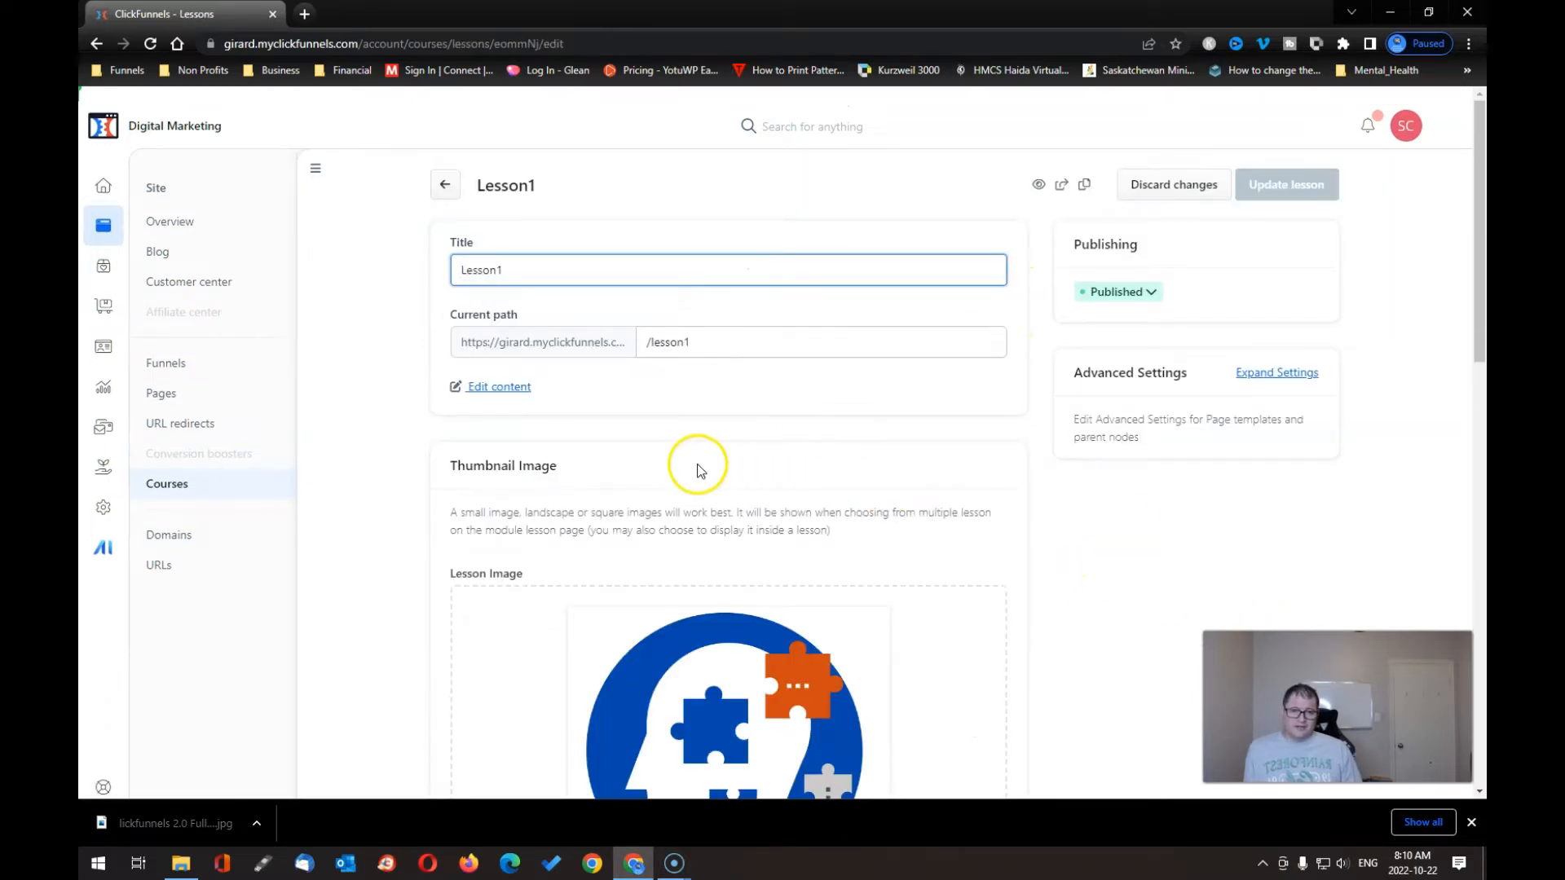
left_click(445, 184)
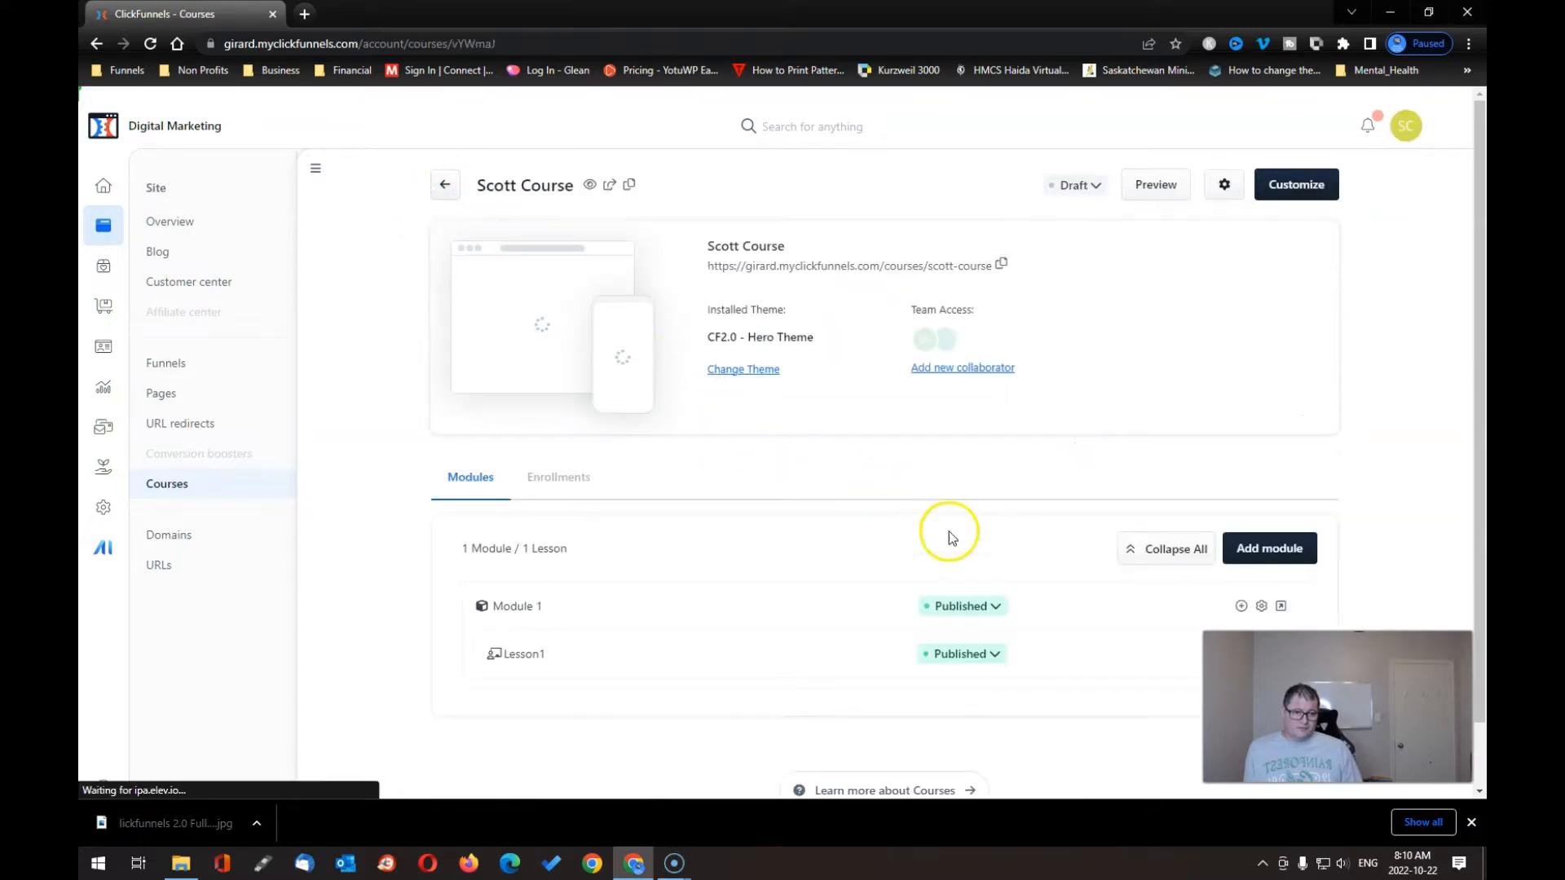
- Add a new lesson under Module 1 titled 'Lesson 2'
left_click(1241, 607)
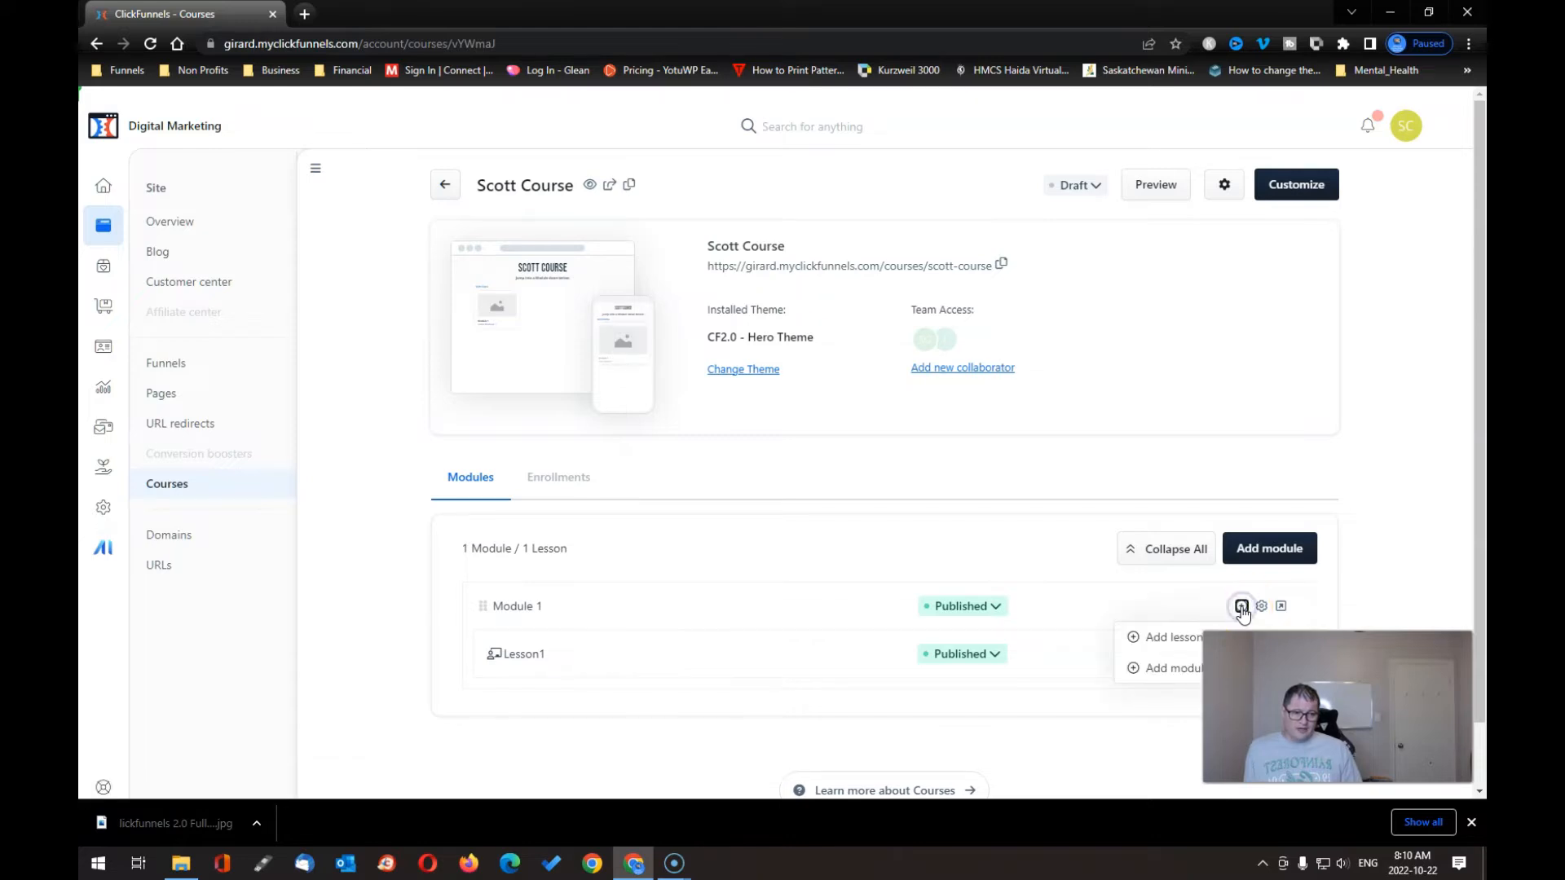
left_click(1156, 644)
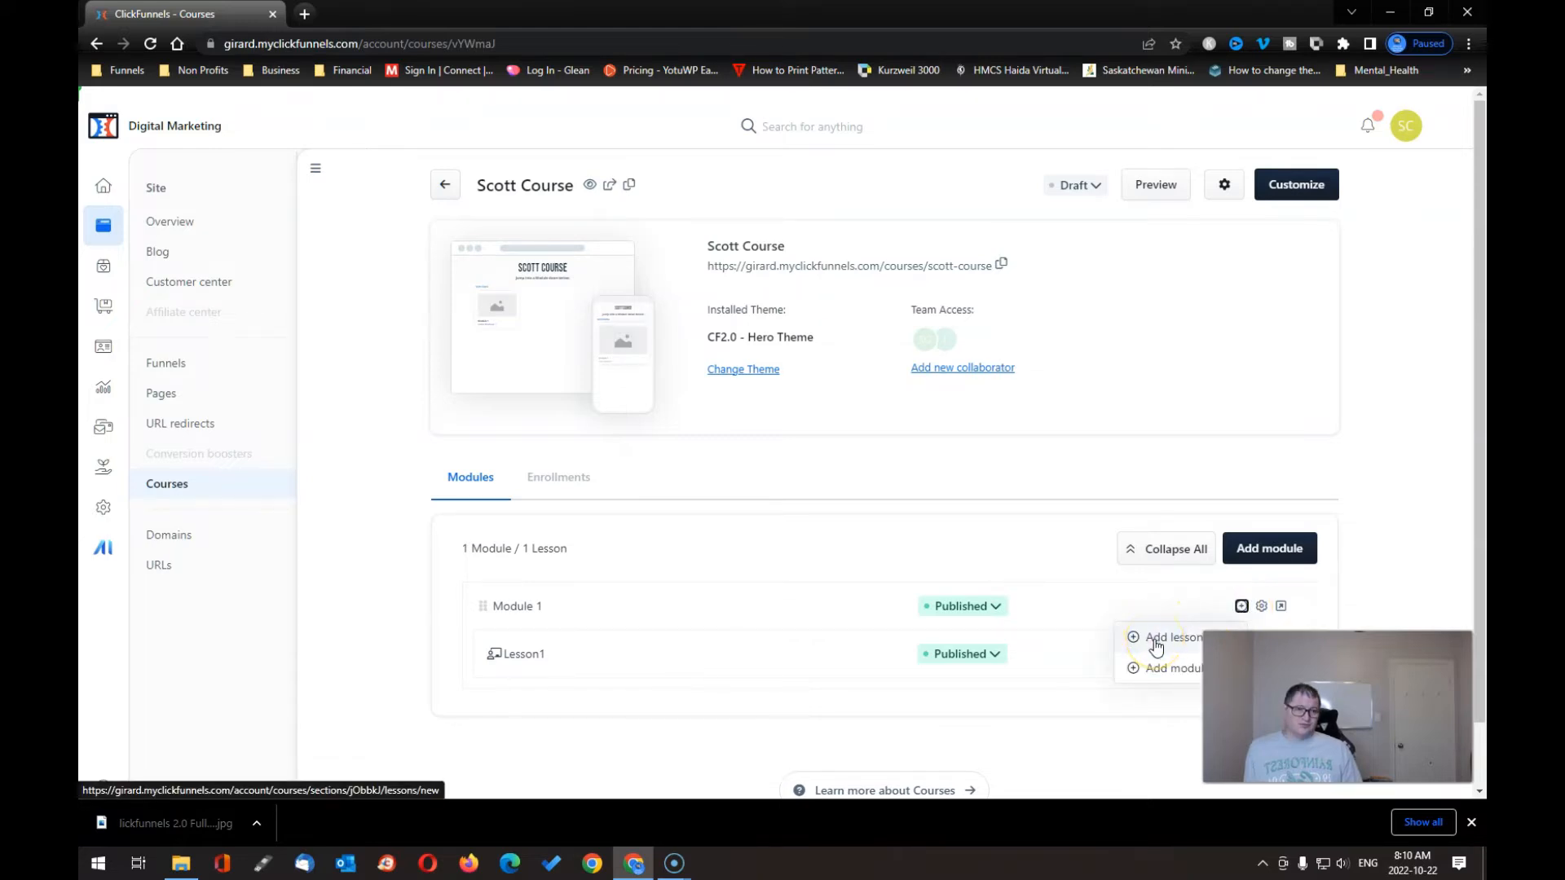
left_click(1156, 644)
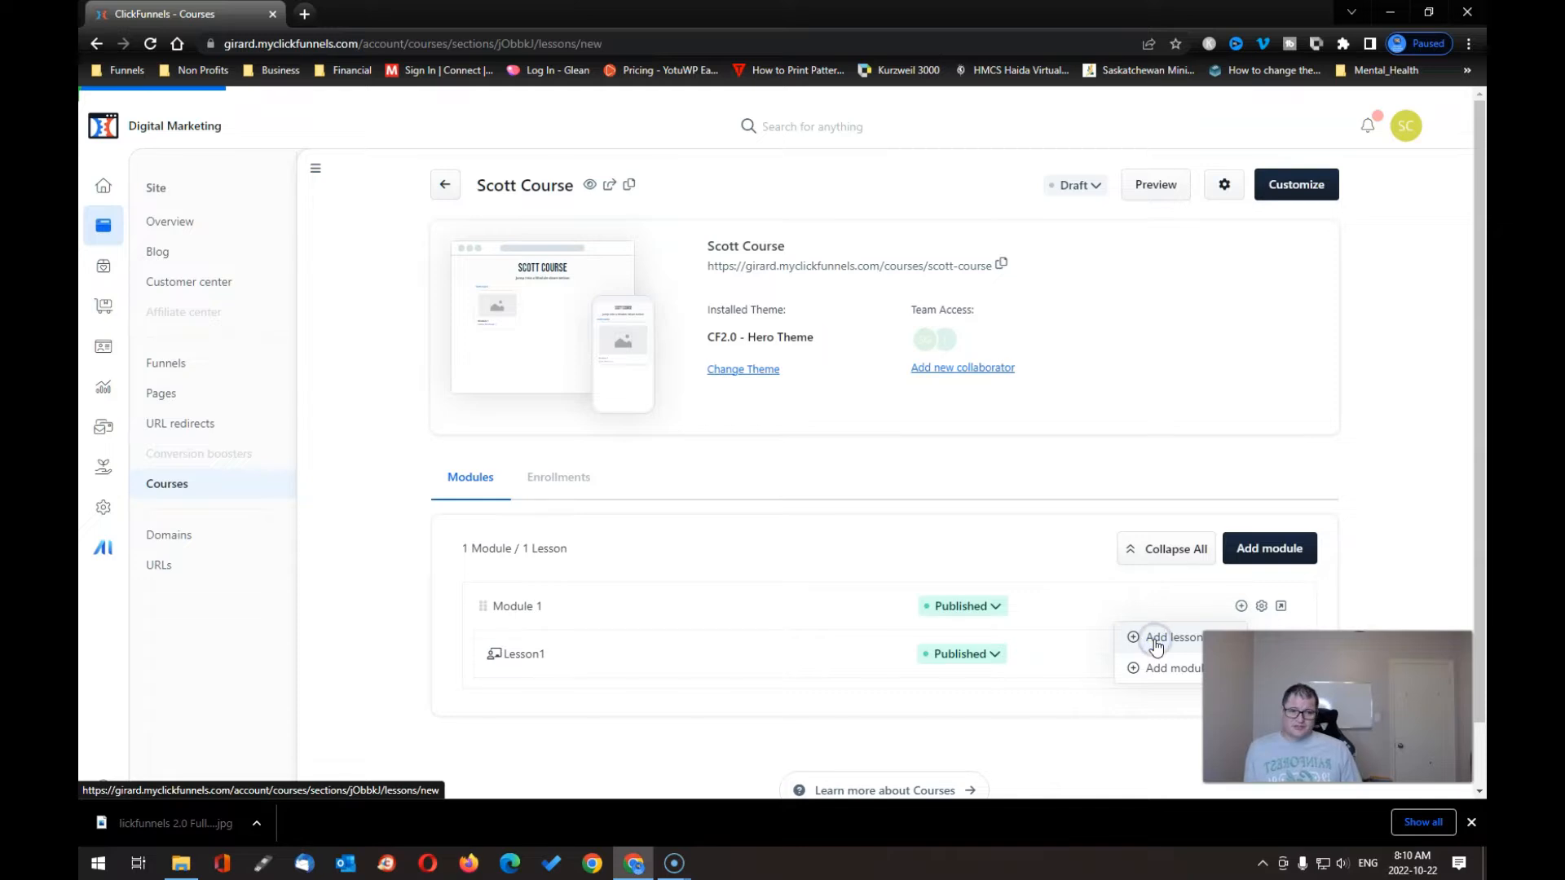
left_click(628, 276)
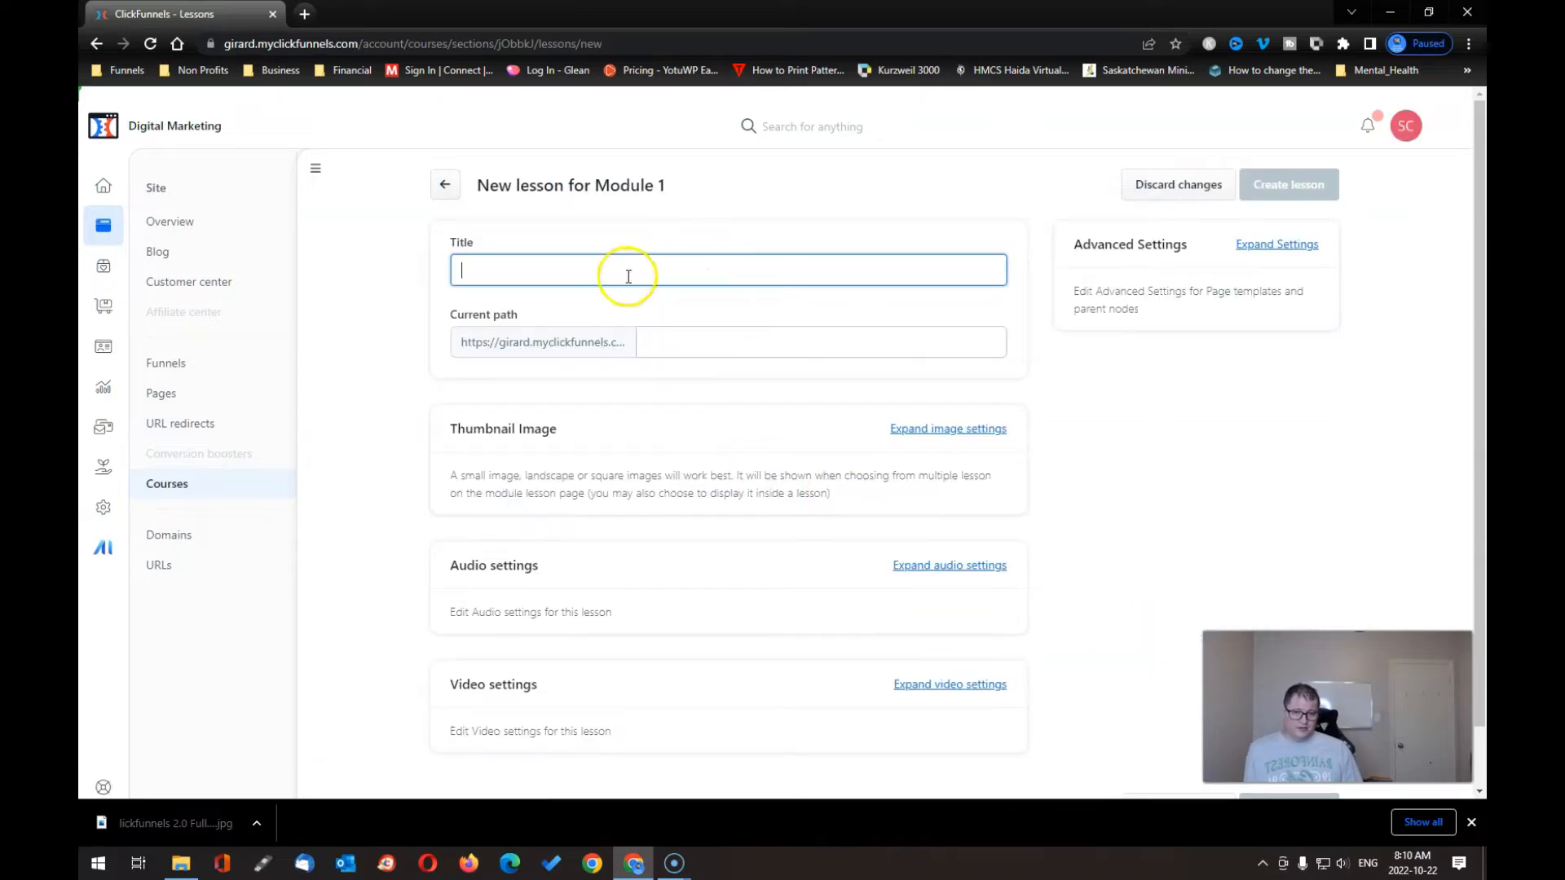
key("Caps_Lock")
type("lESS")
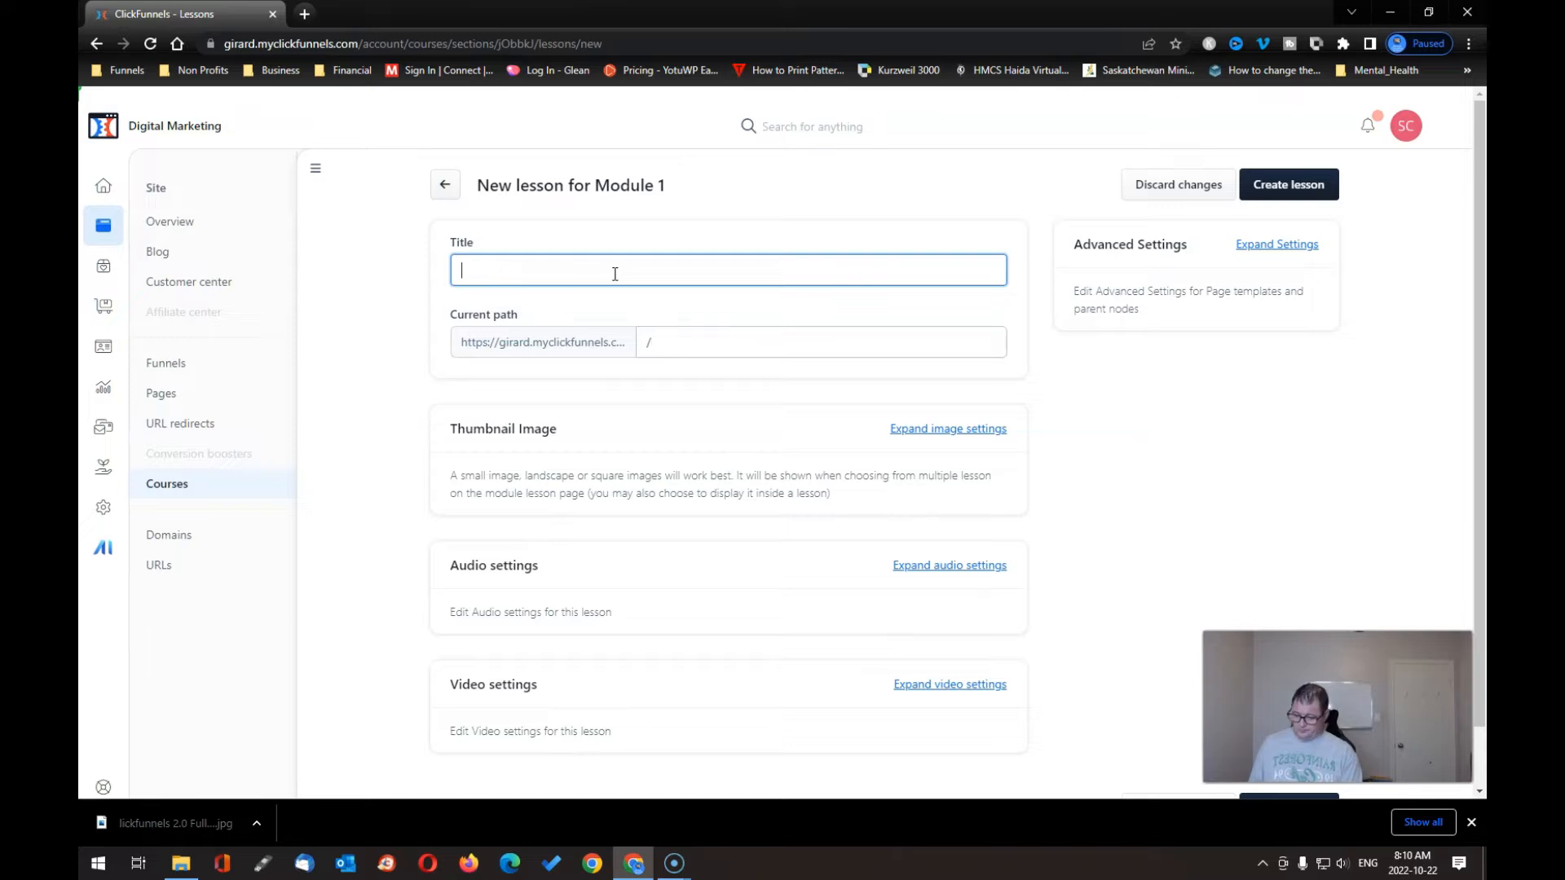
key("Caps_Lock")
type("Lesson ")
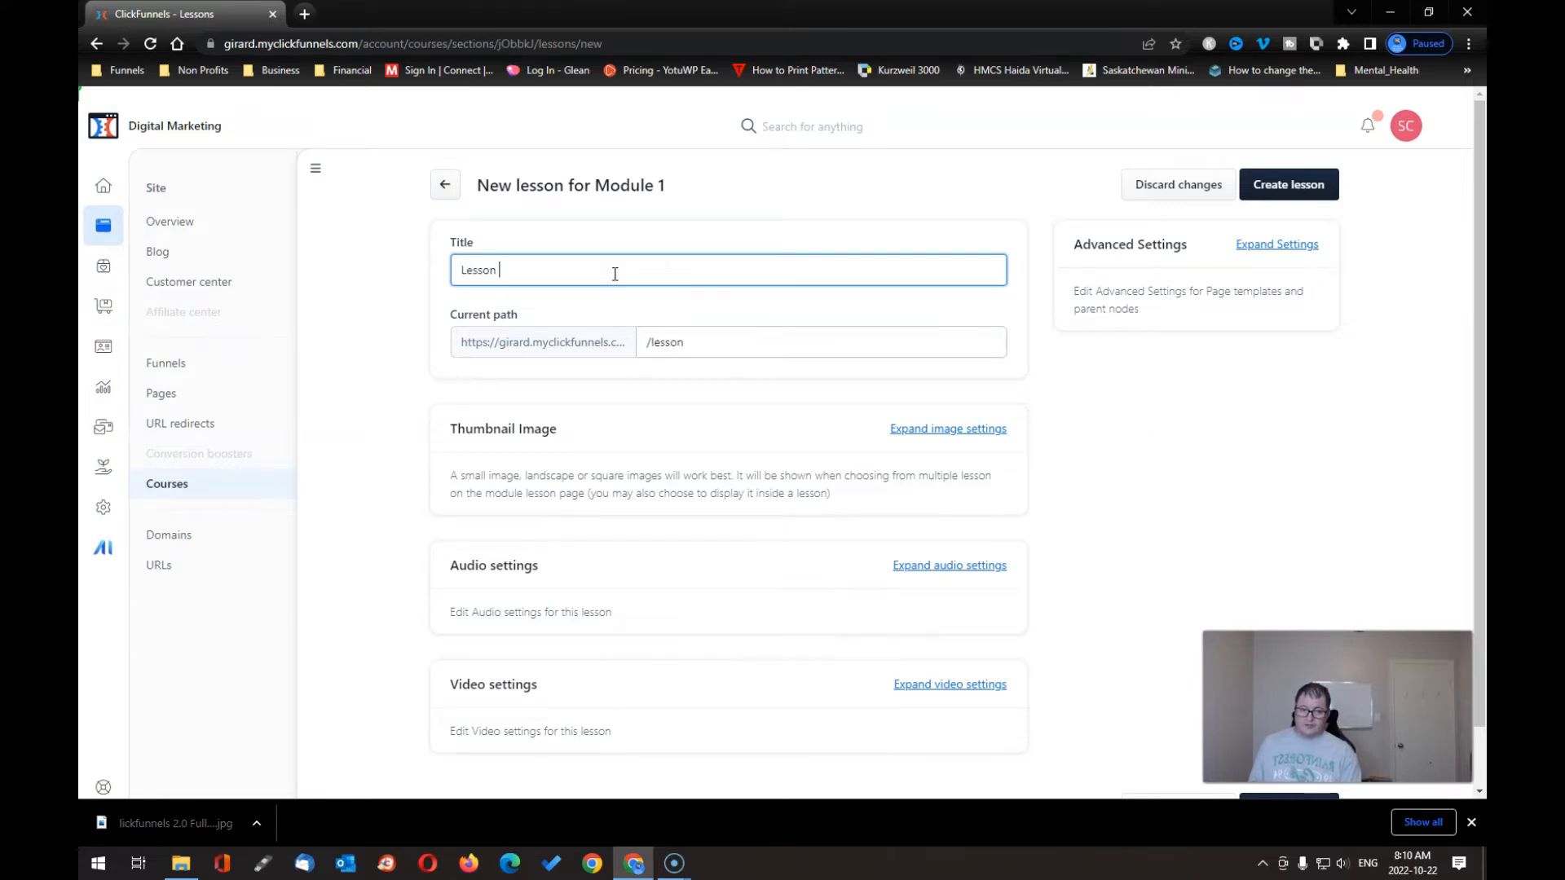
type("1")
key("BackSpace")
type("2")
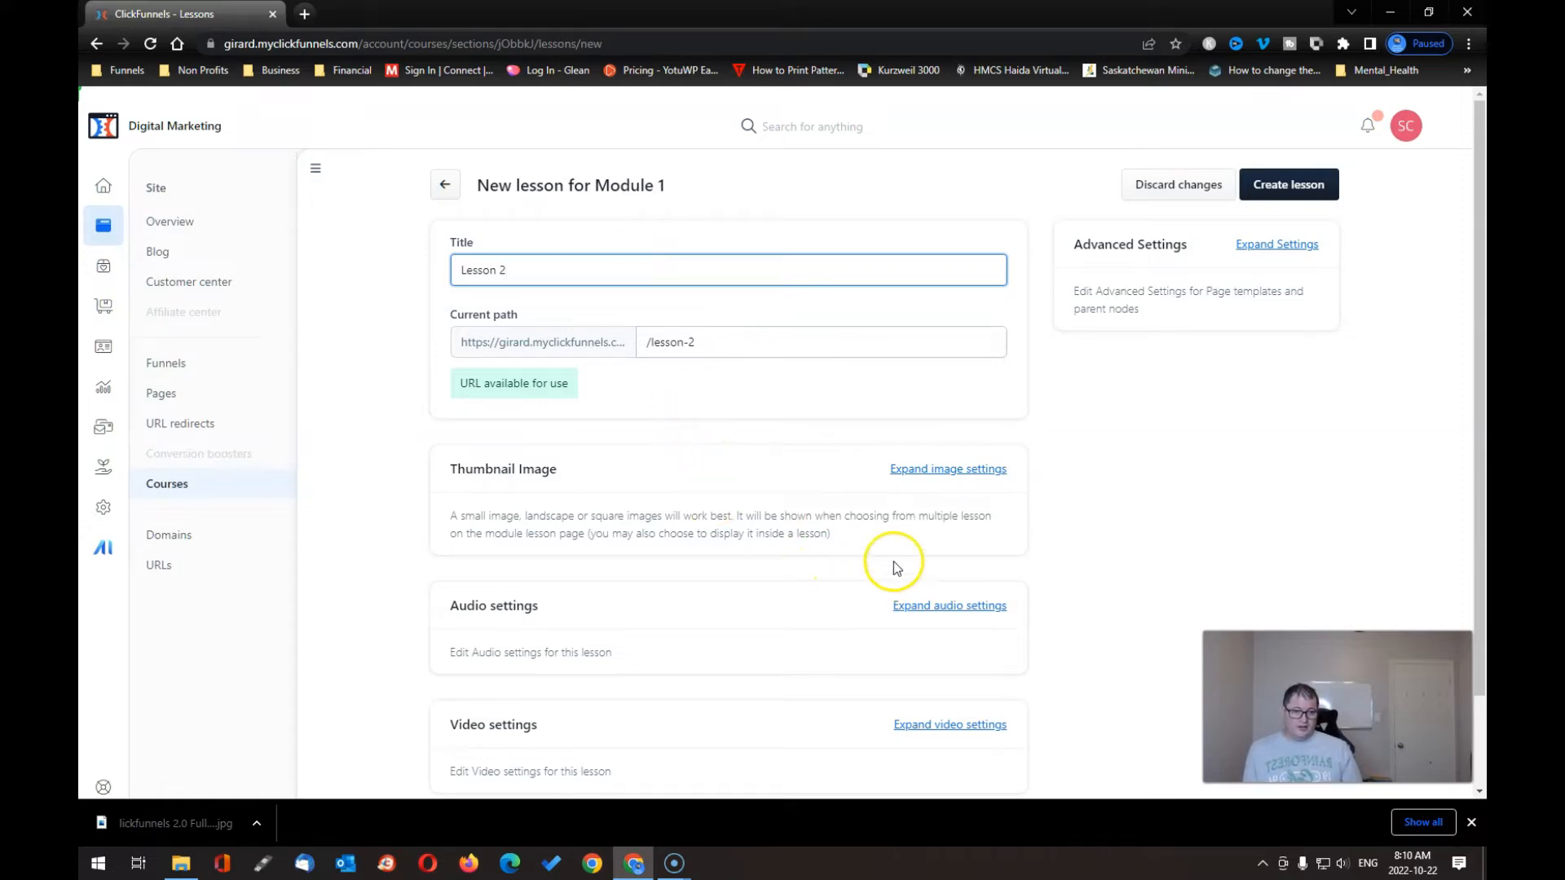
- Give Lesson 2 the puzzle-head thumbnail and the recorded video, then create it
left_click(937, 469)
left_click(740, 621)
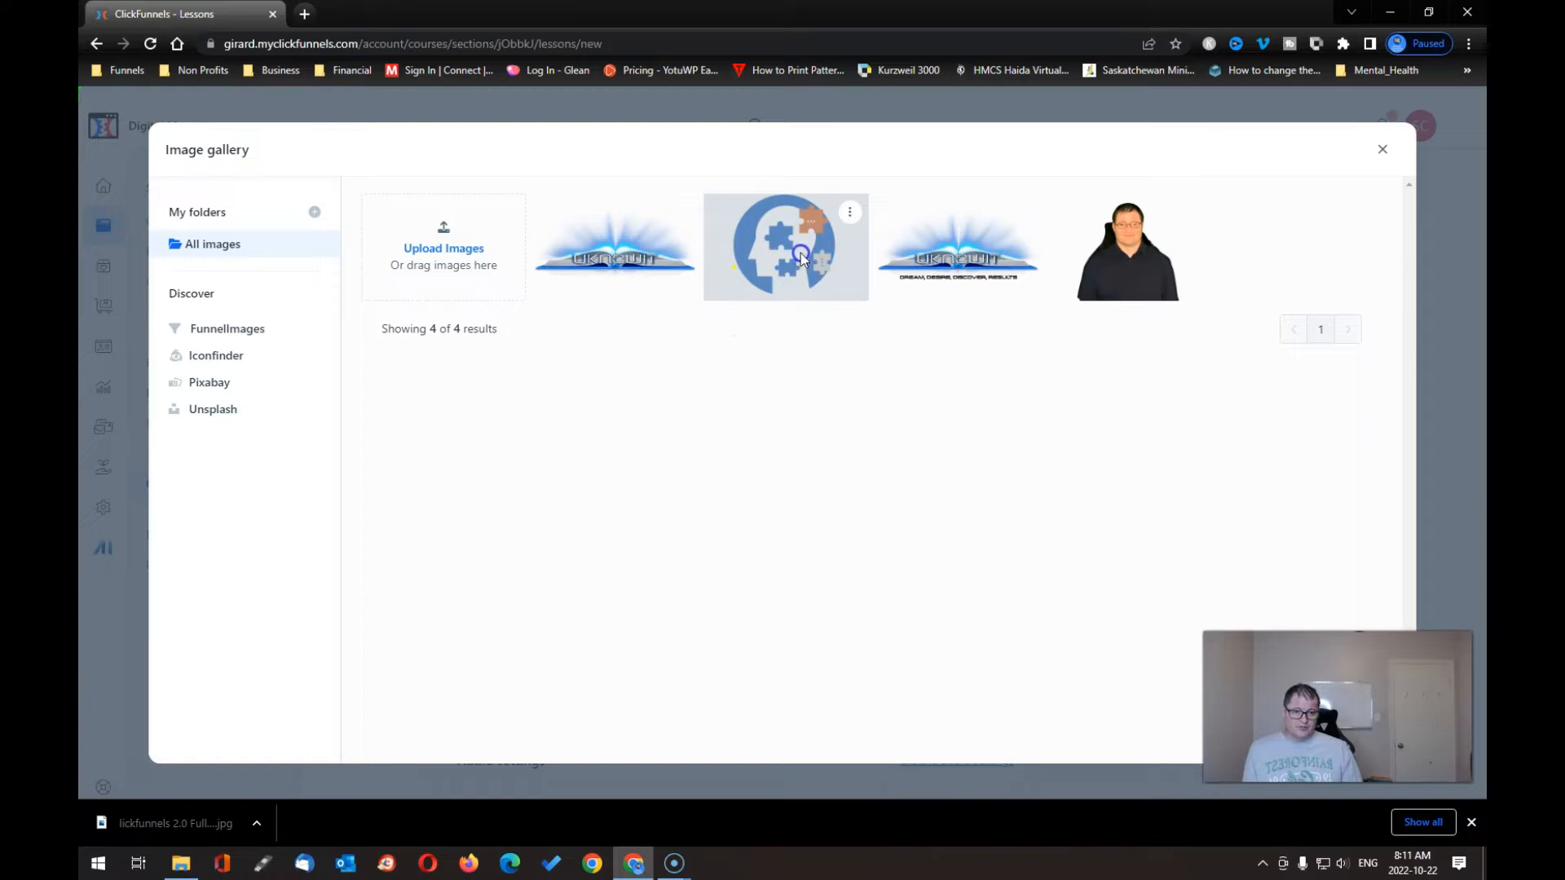
left_click(800, 252)
scroll(900, 575, "down", 5)
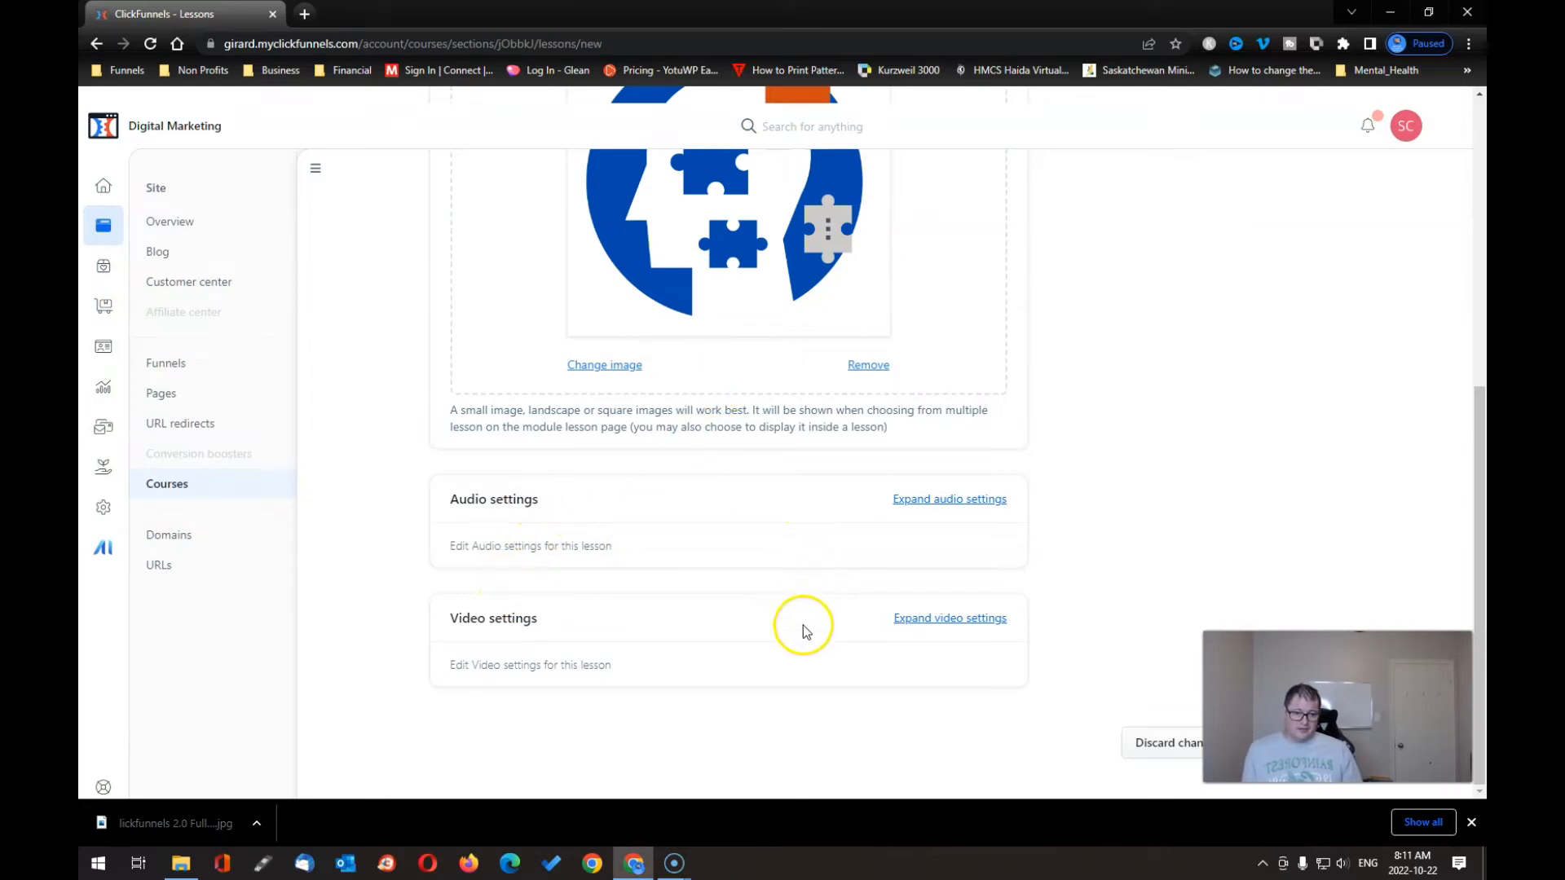
left_click(946, 618)
scroll(770, 623, "down", 2)
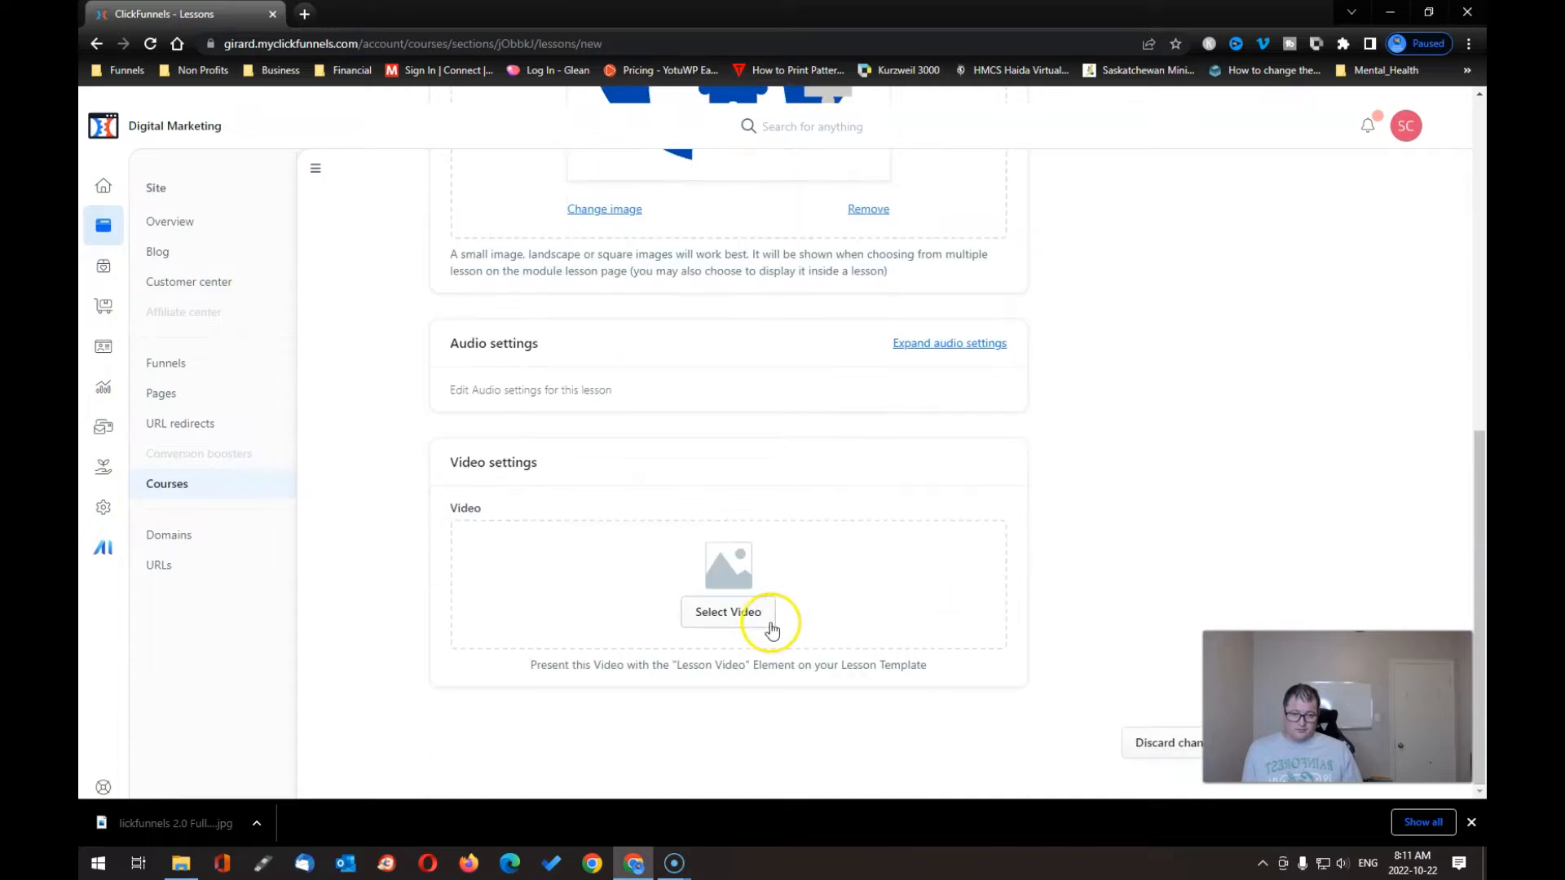
left_click(744, 613)
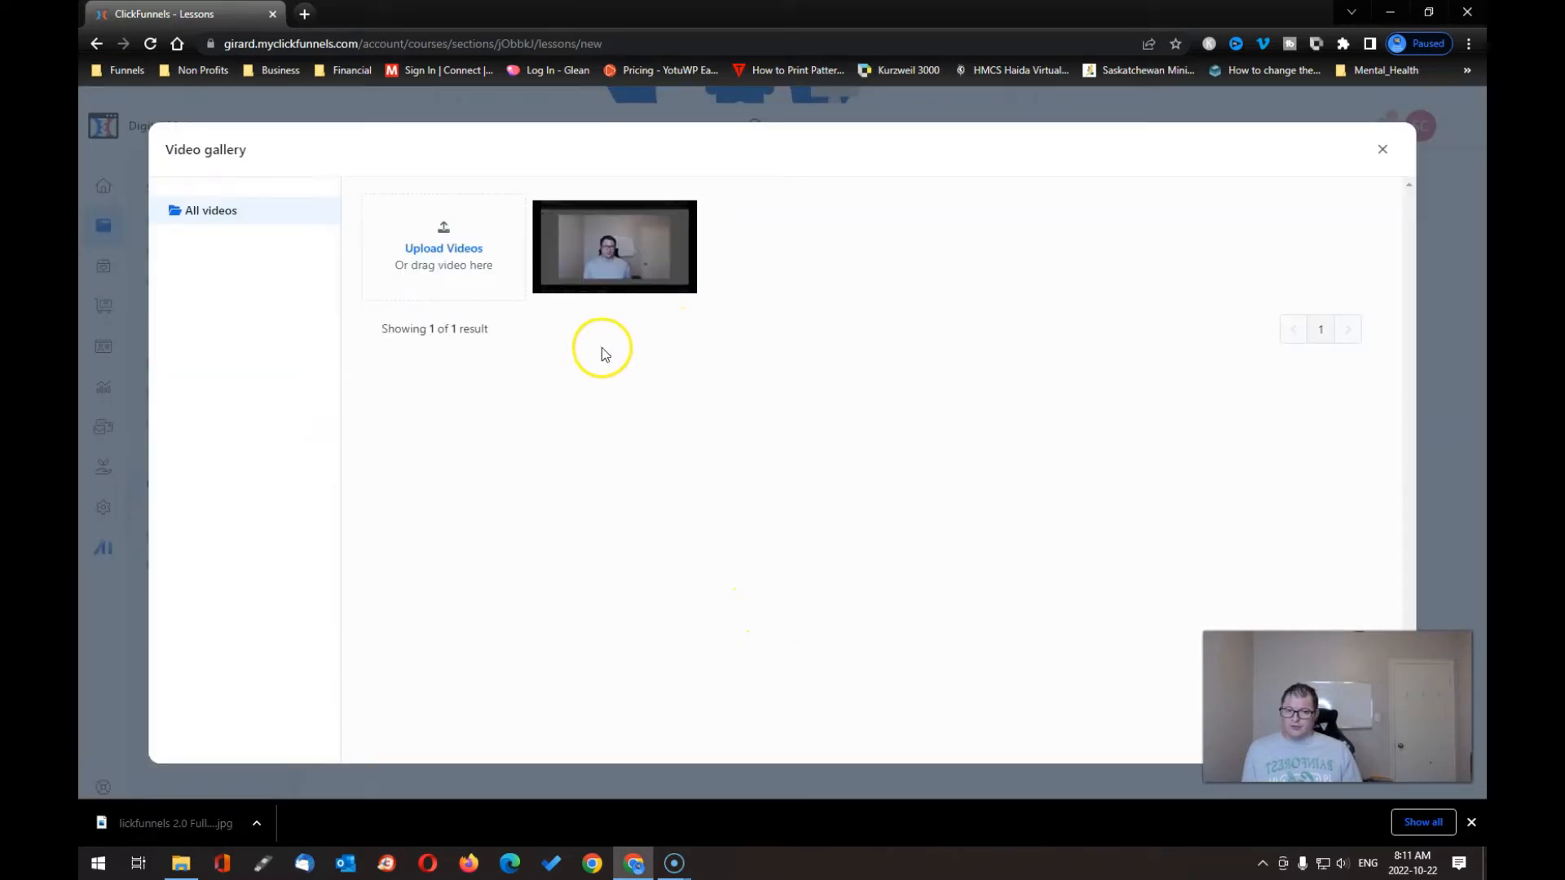
left_click(617, 263)
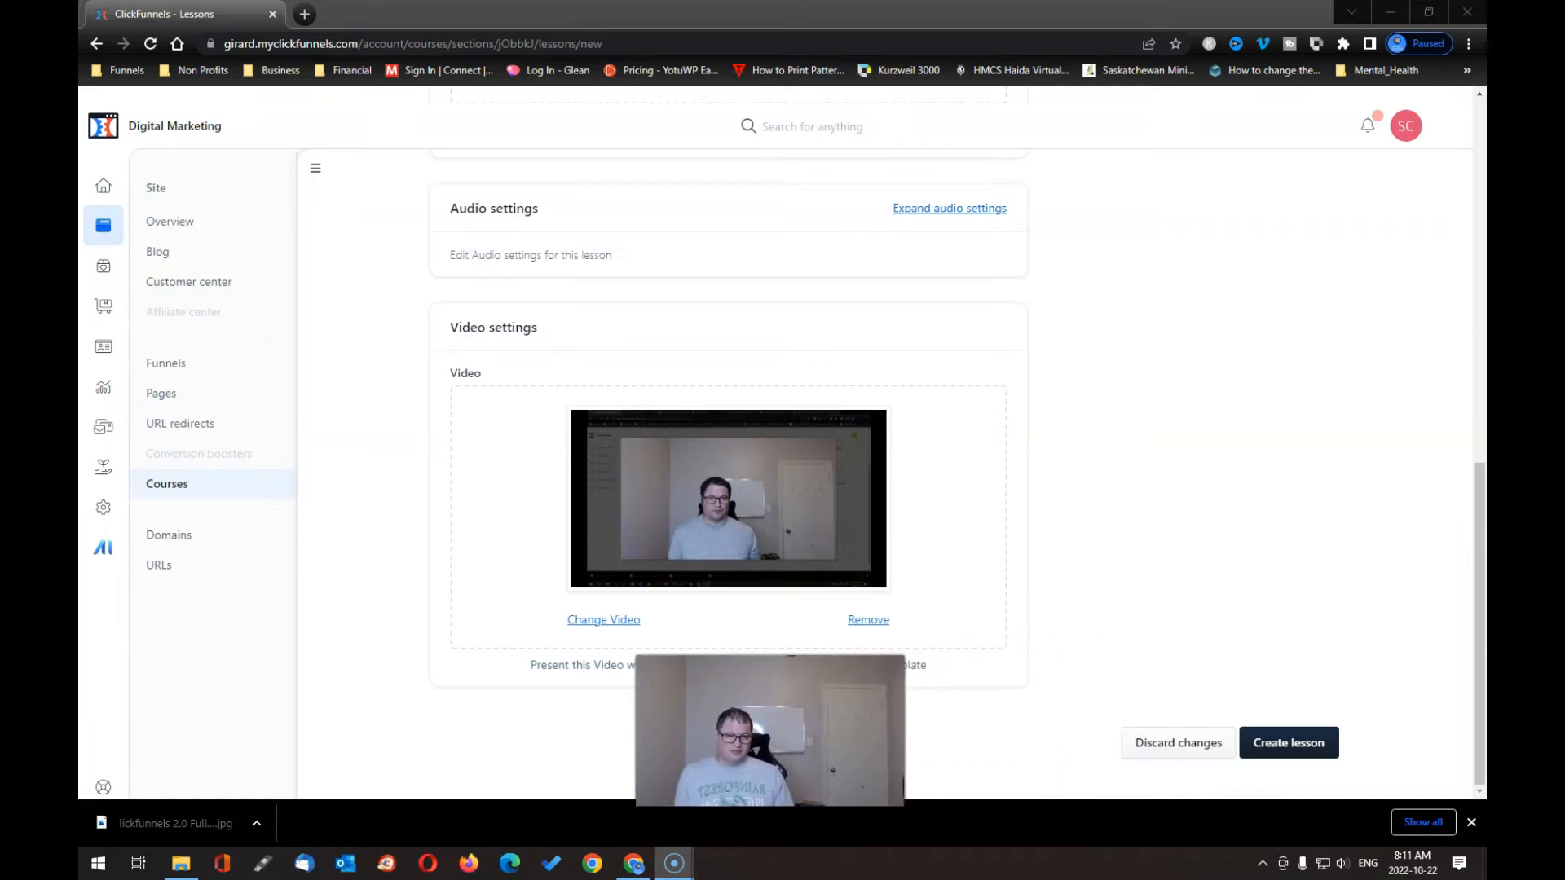
left_click(1305, 737)
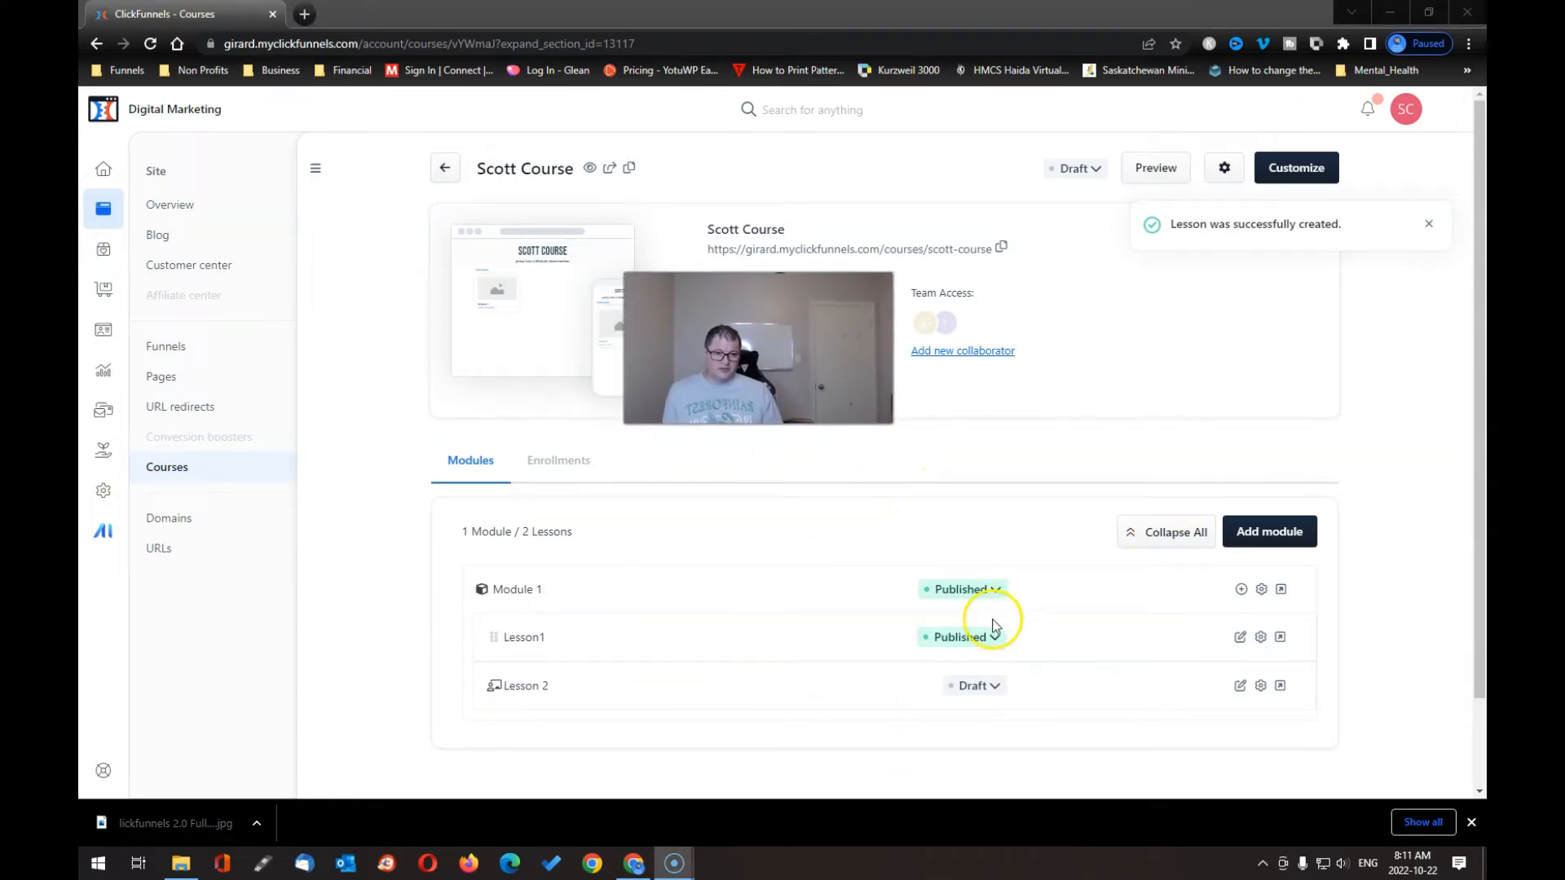
- Fill in a new module titled 'Module 2' with a description and the puzzle-head thumbnail
left_click(1273, 536)
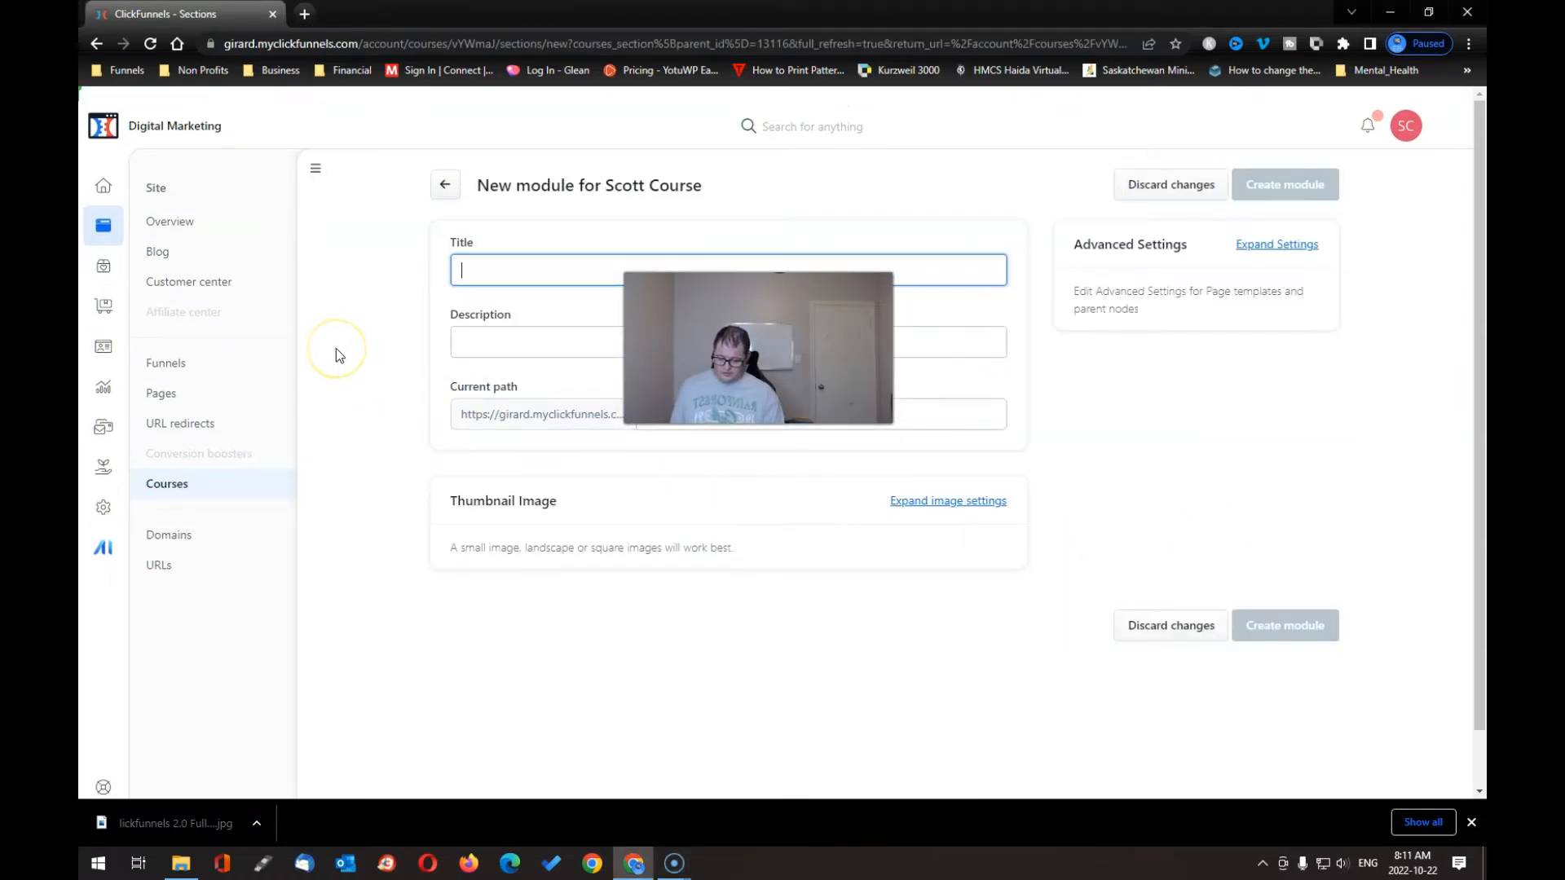
type("Module ")
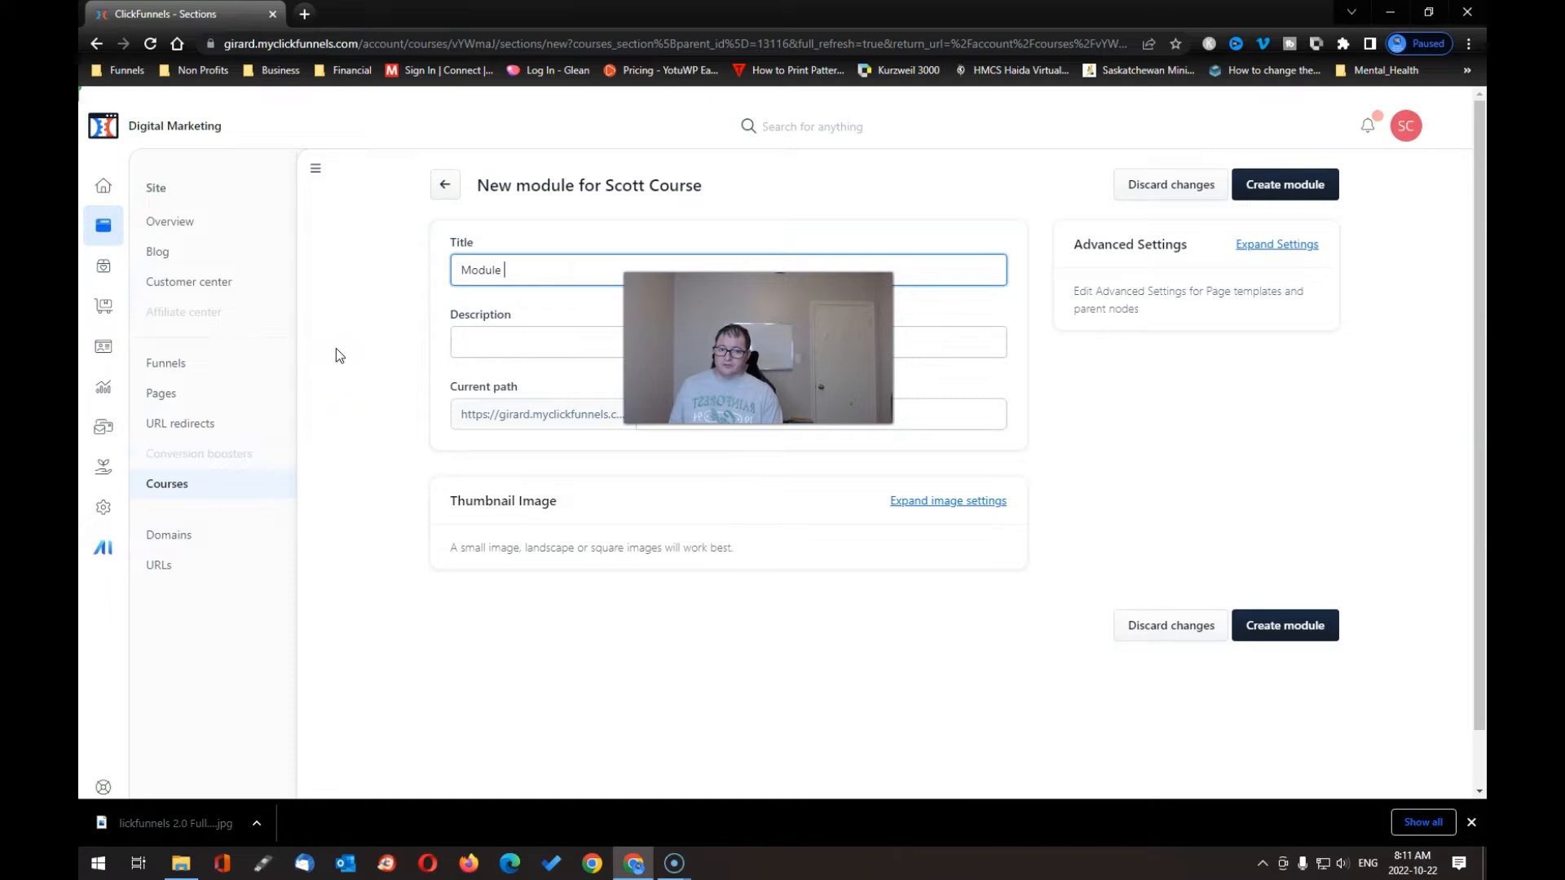
type("2")
left_click(489, 352)
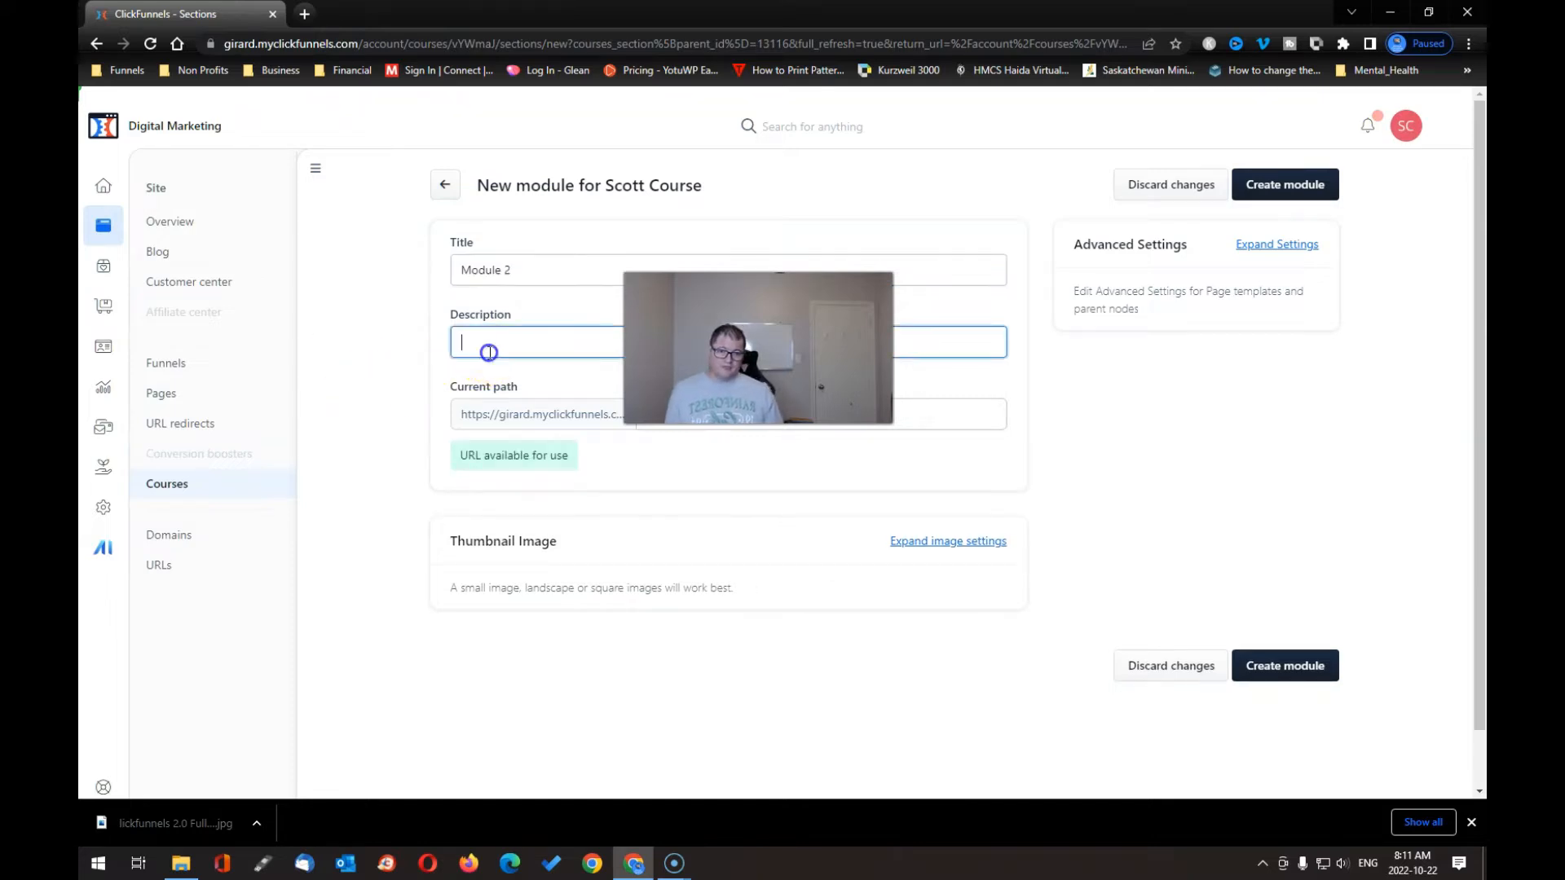
scroll(489, 355, "down", 1)
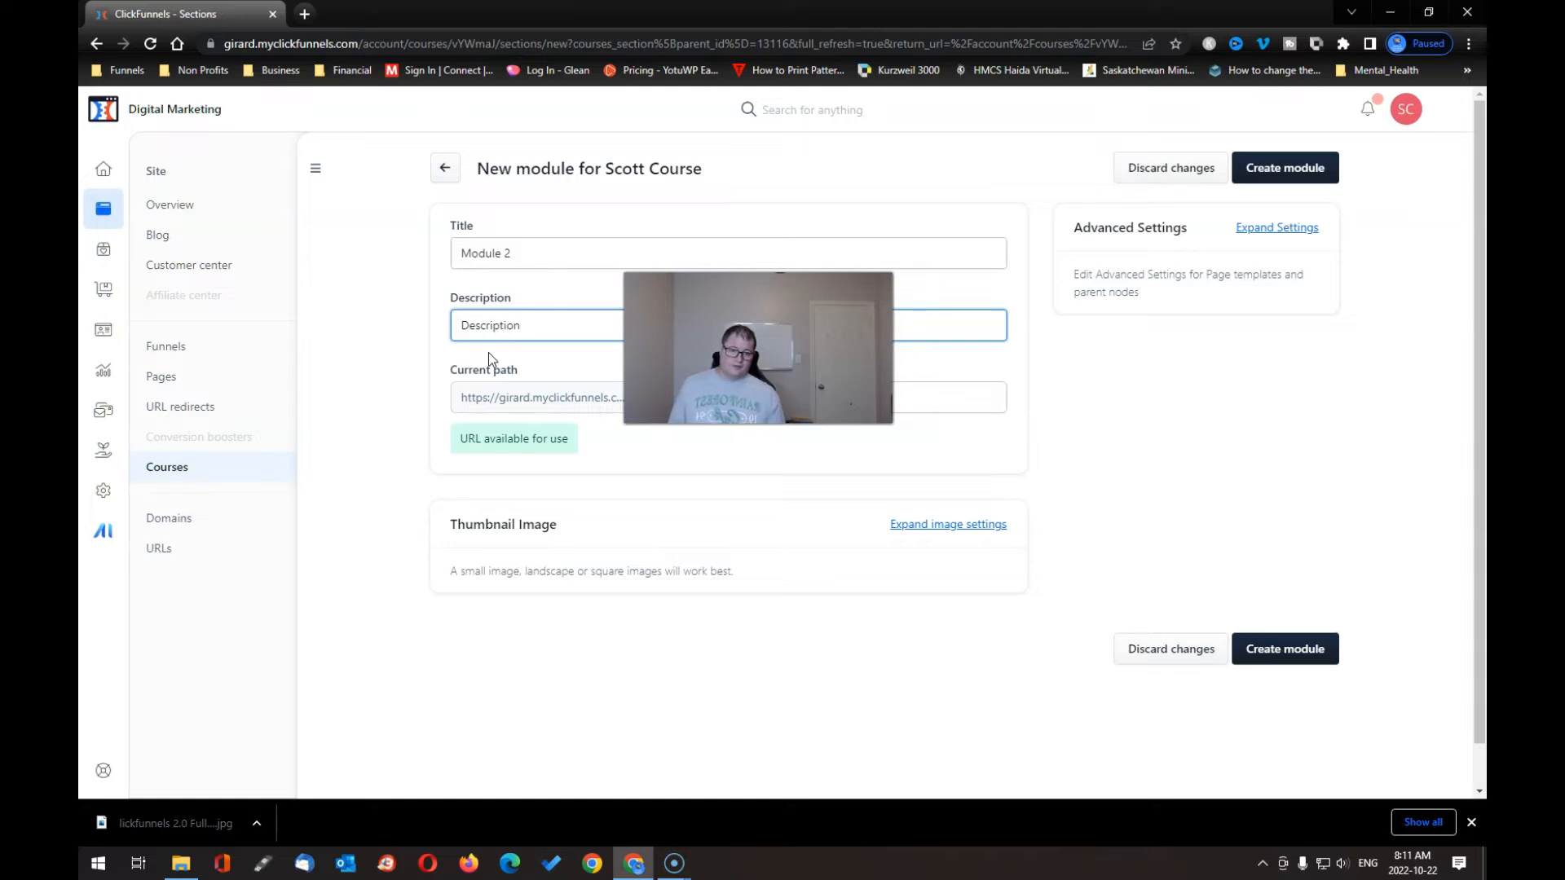
left_click(954, 524)
left_click(729, 681)
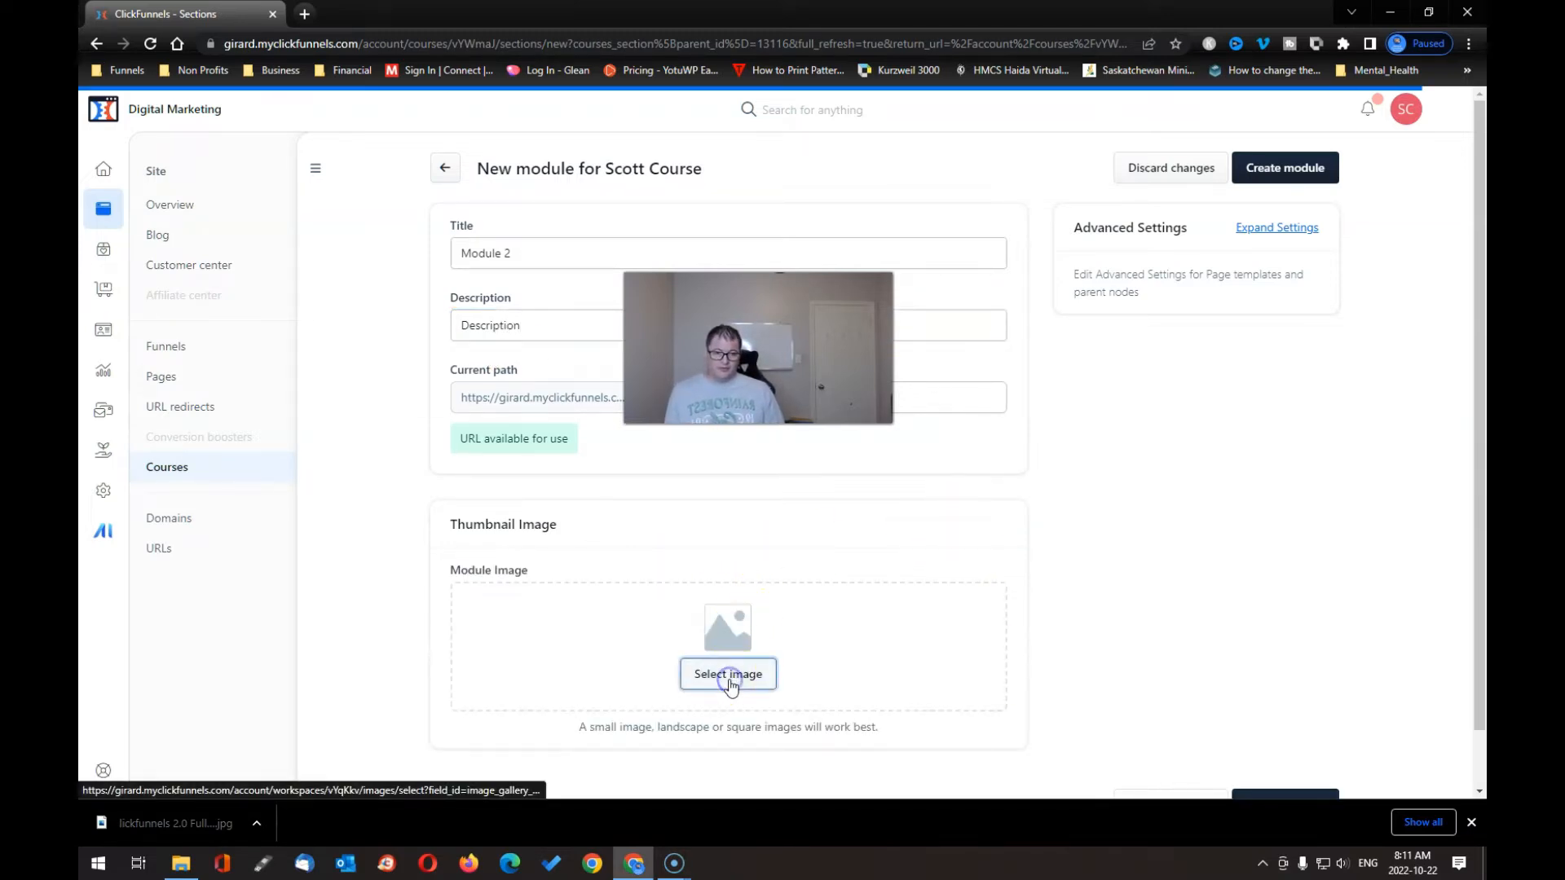
left_click(766, 256)
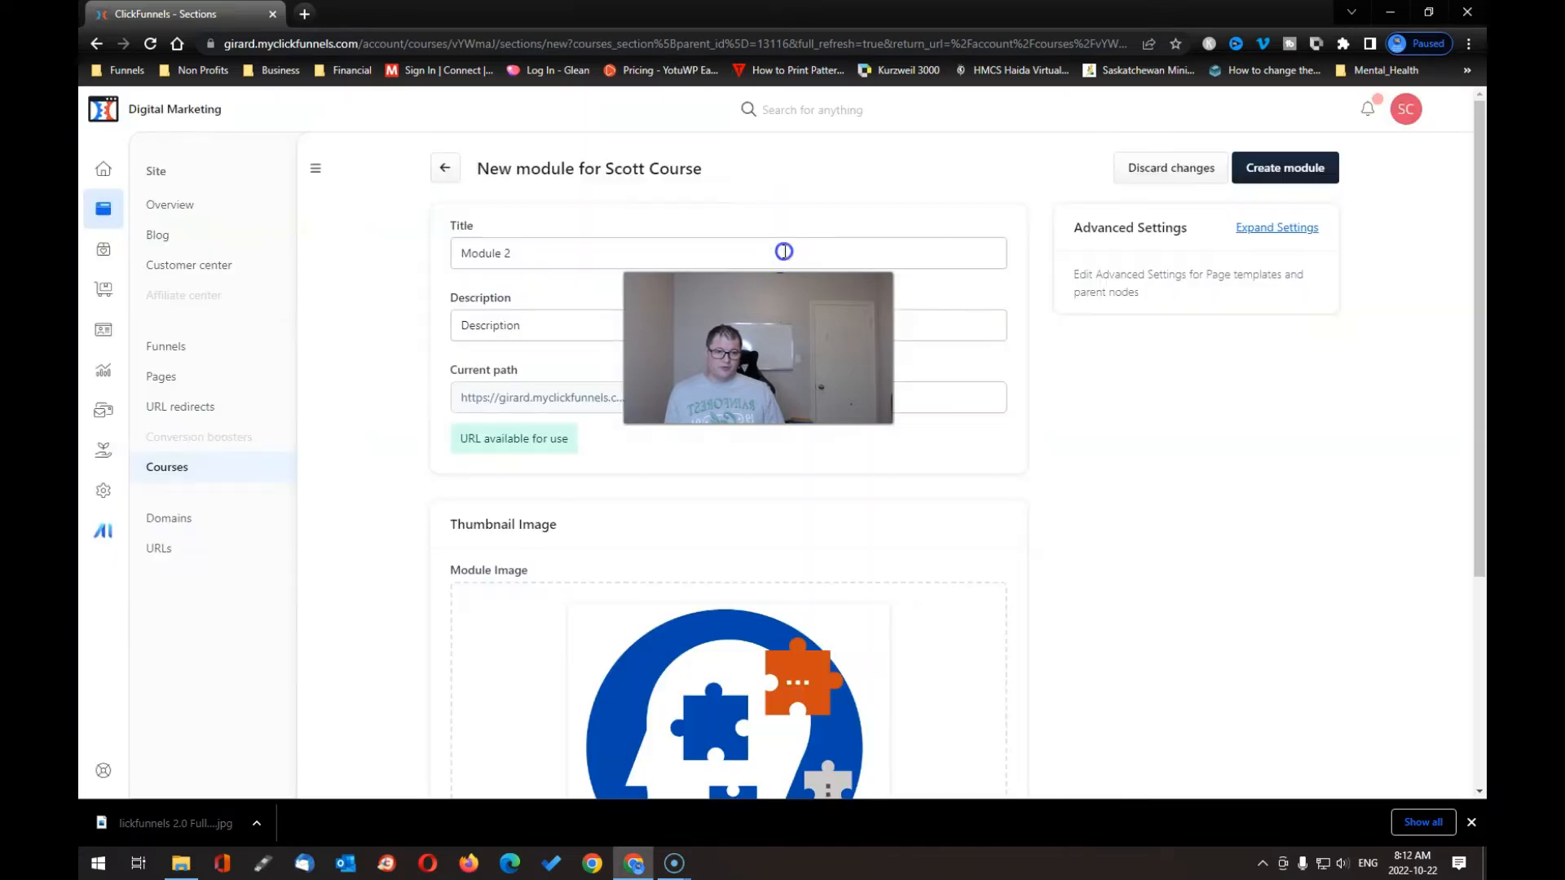
scroll(994, 683, "down", 4)
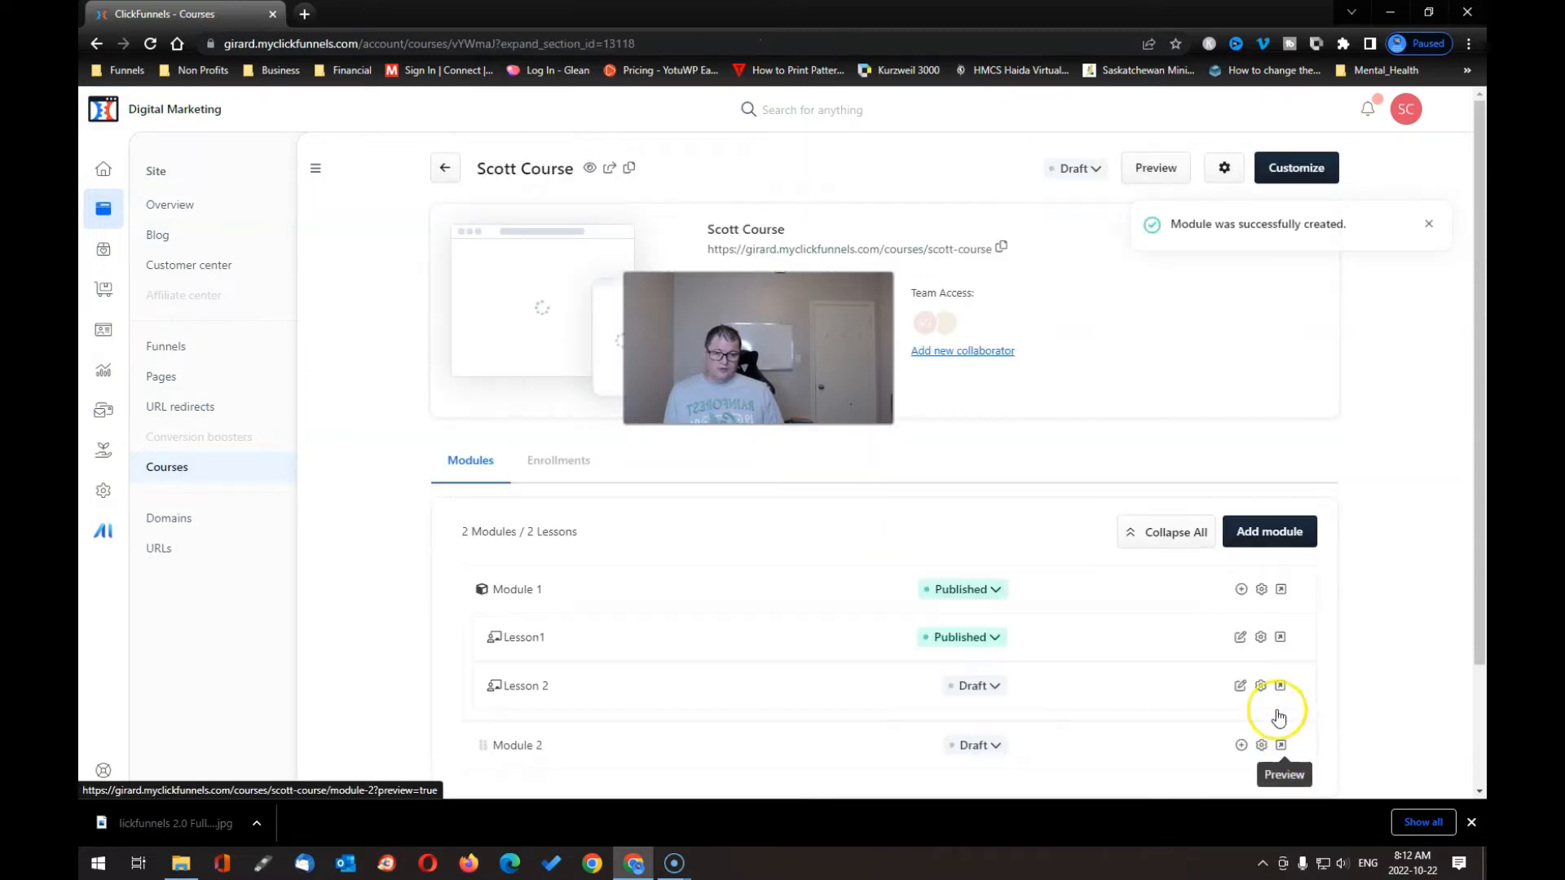
scroll(1137, 726, "down", 2)
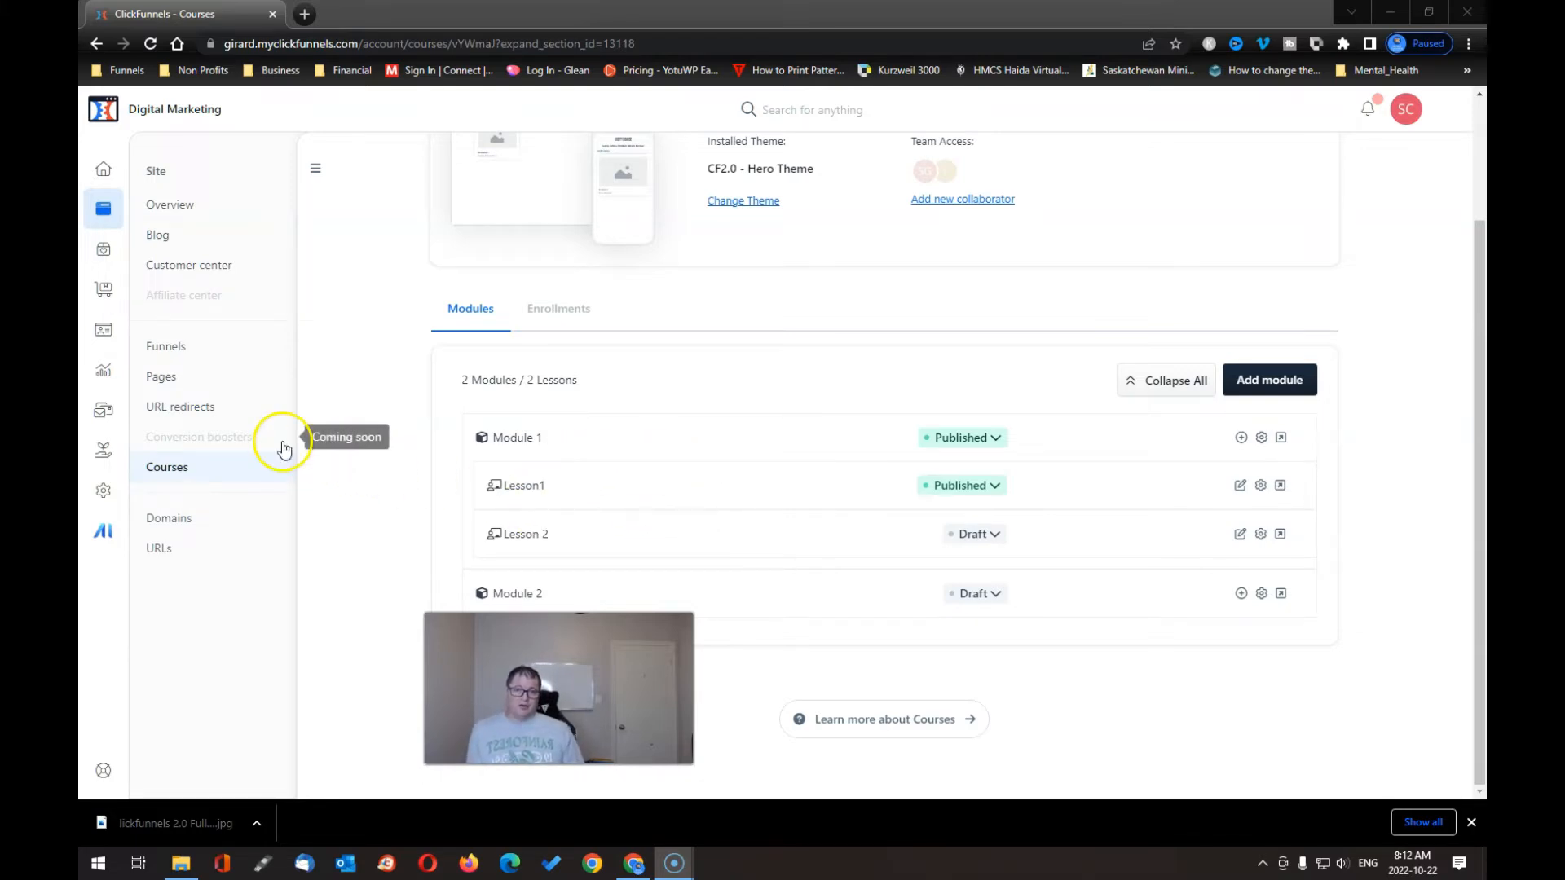
- Create a digital product named 'My excellent course' with a description
left_click(105, 251)
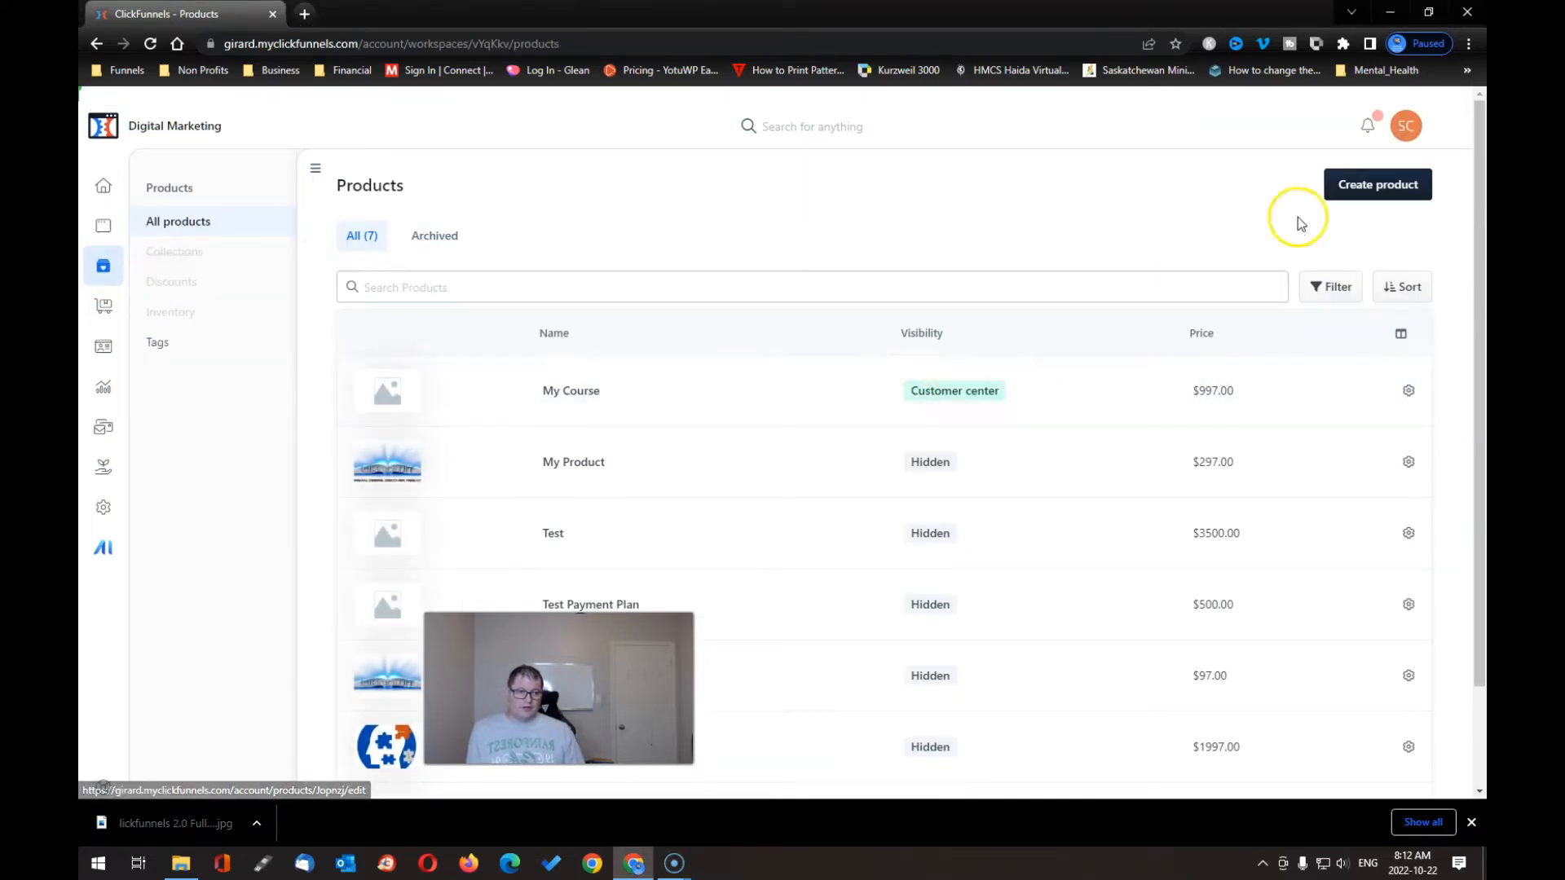
left_click(1390, 182)
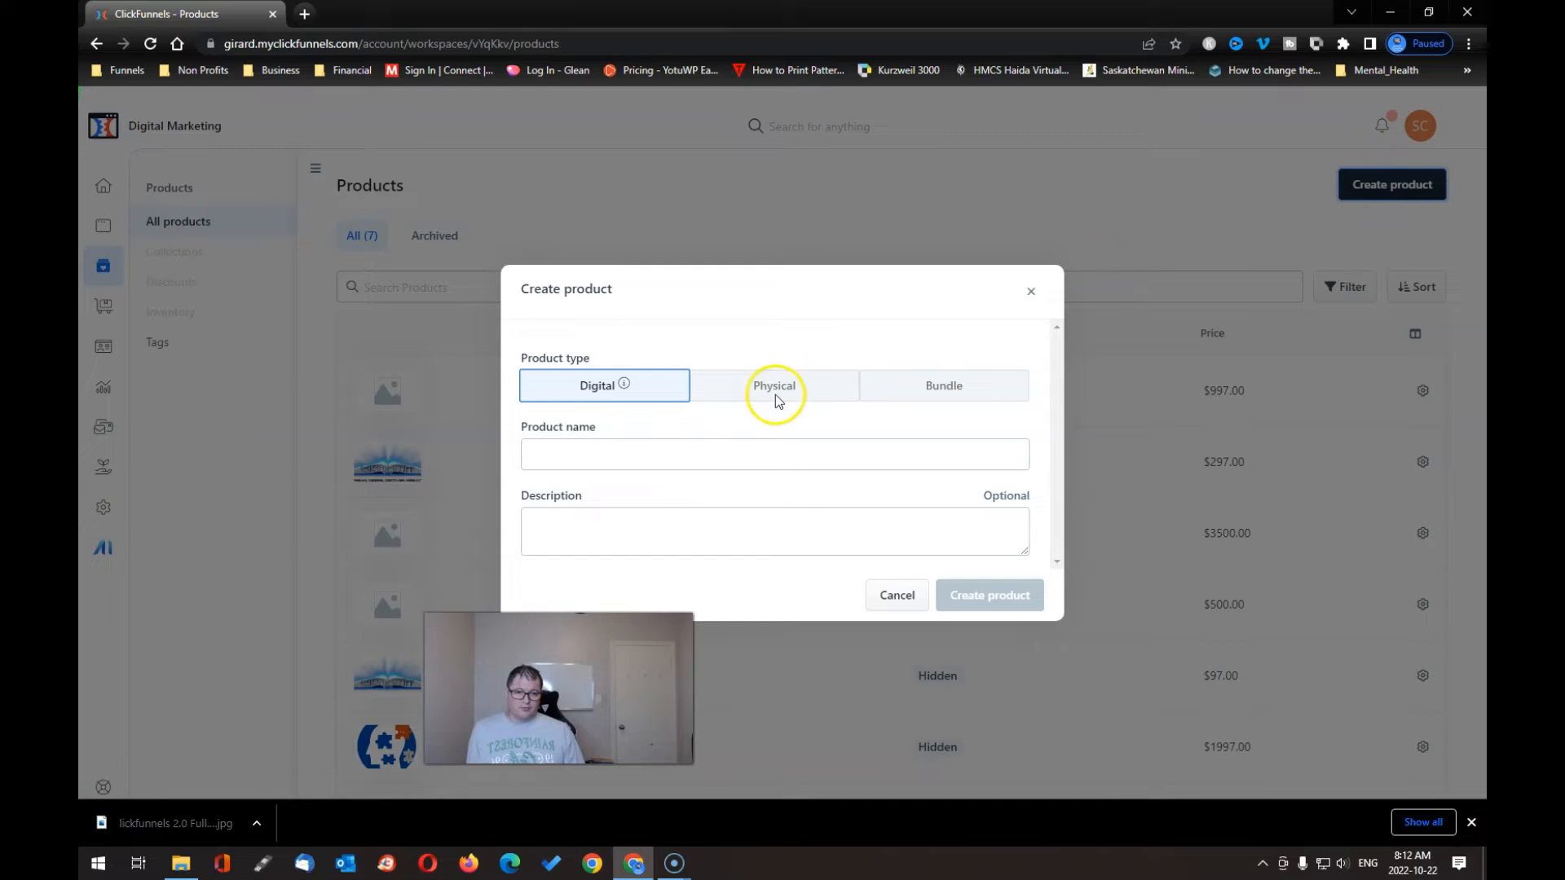
left_click(607, 455)
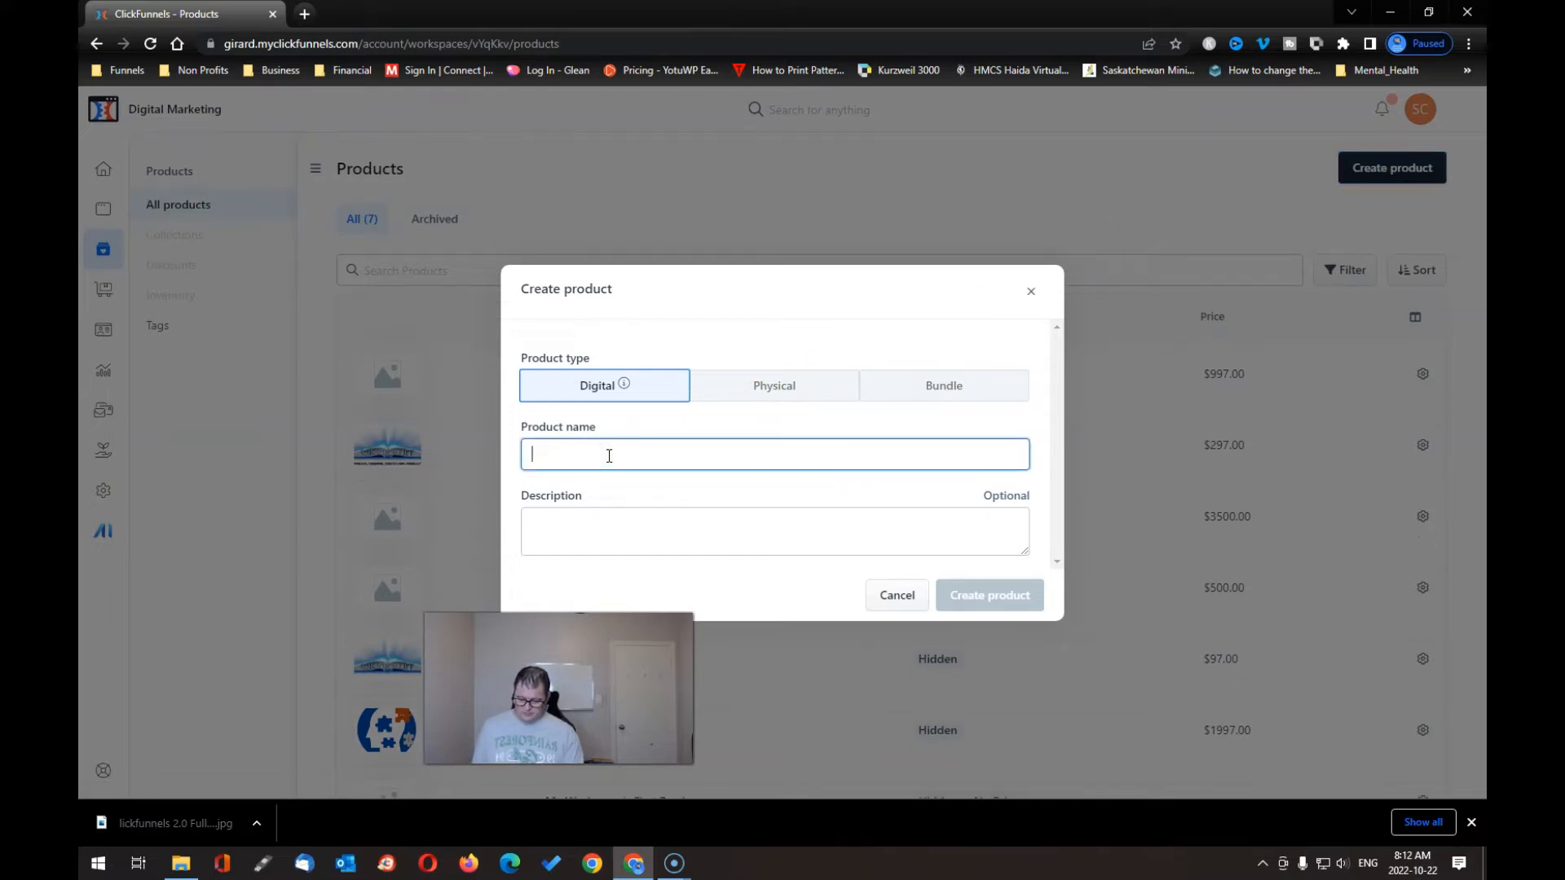
type("My ex")
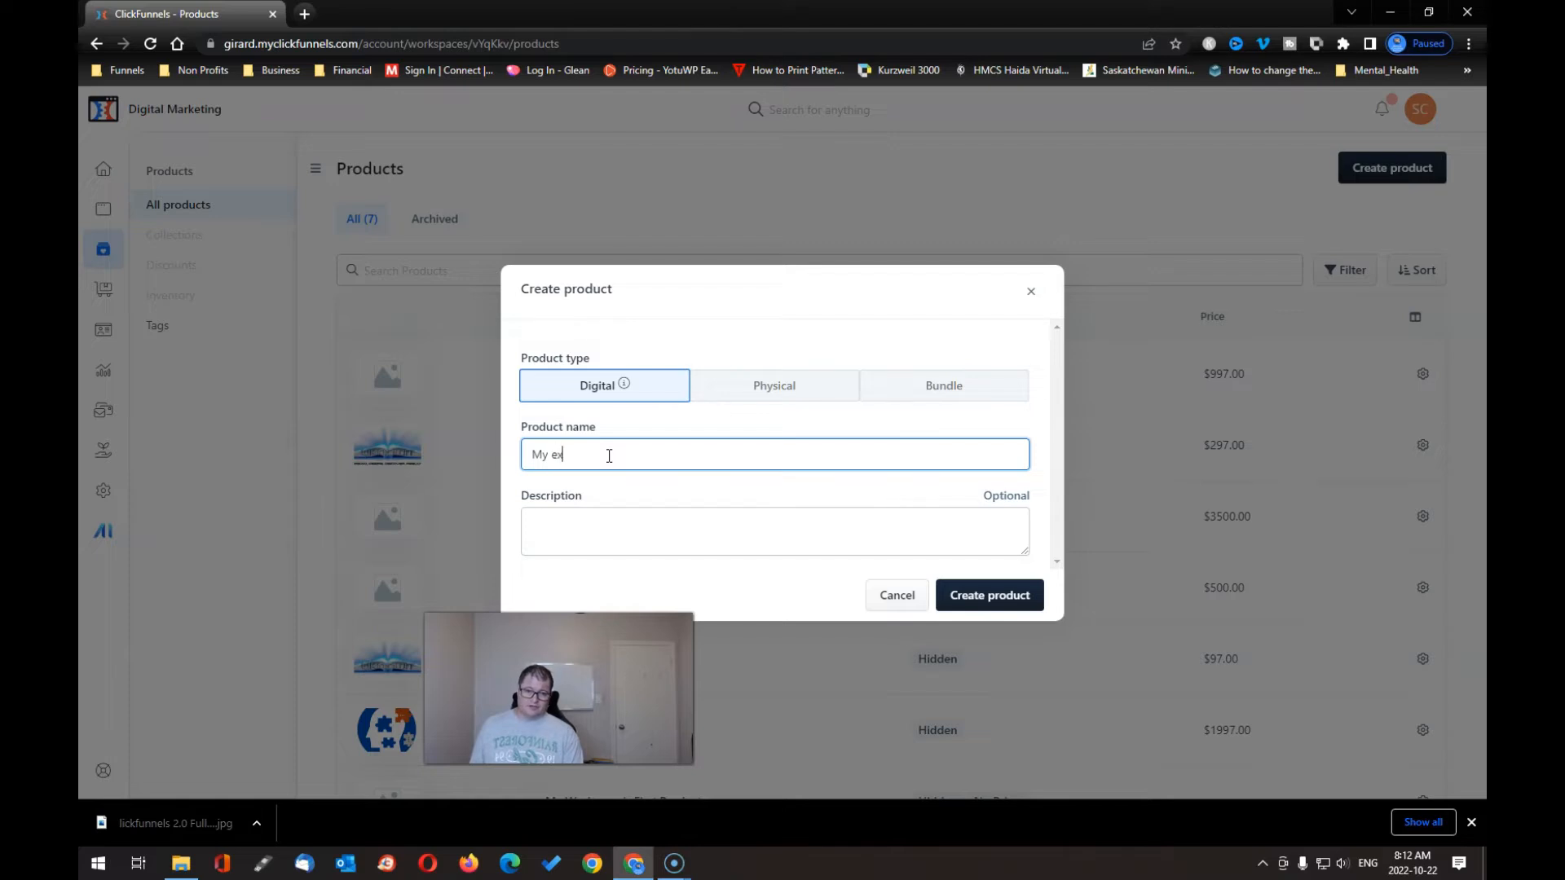
type("cellent course")
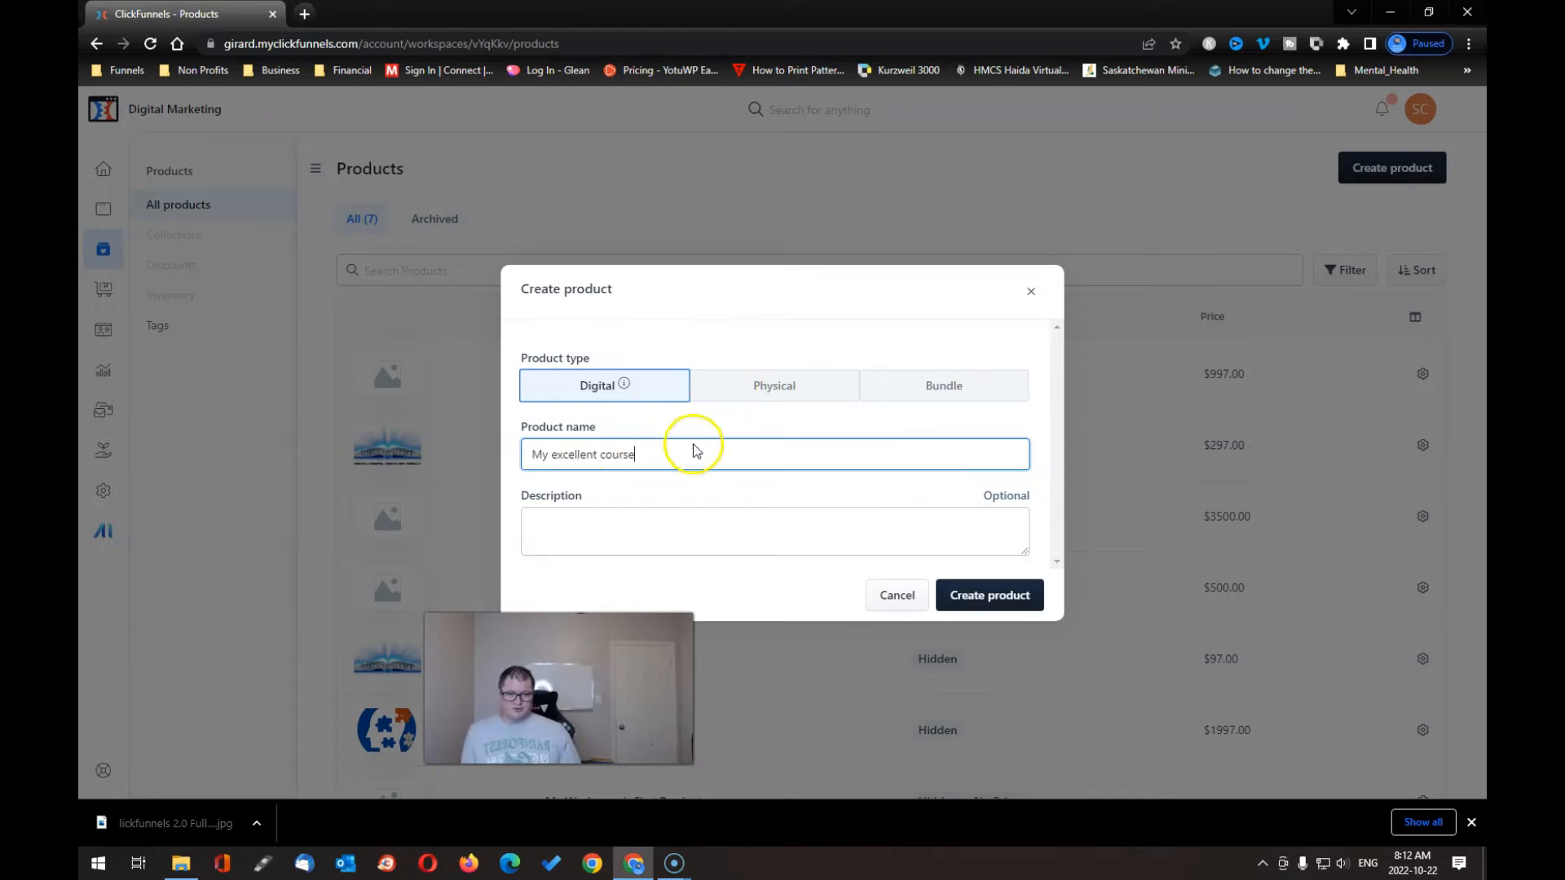
left_click(585, 513)
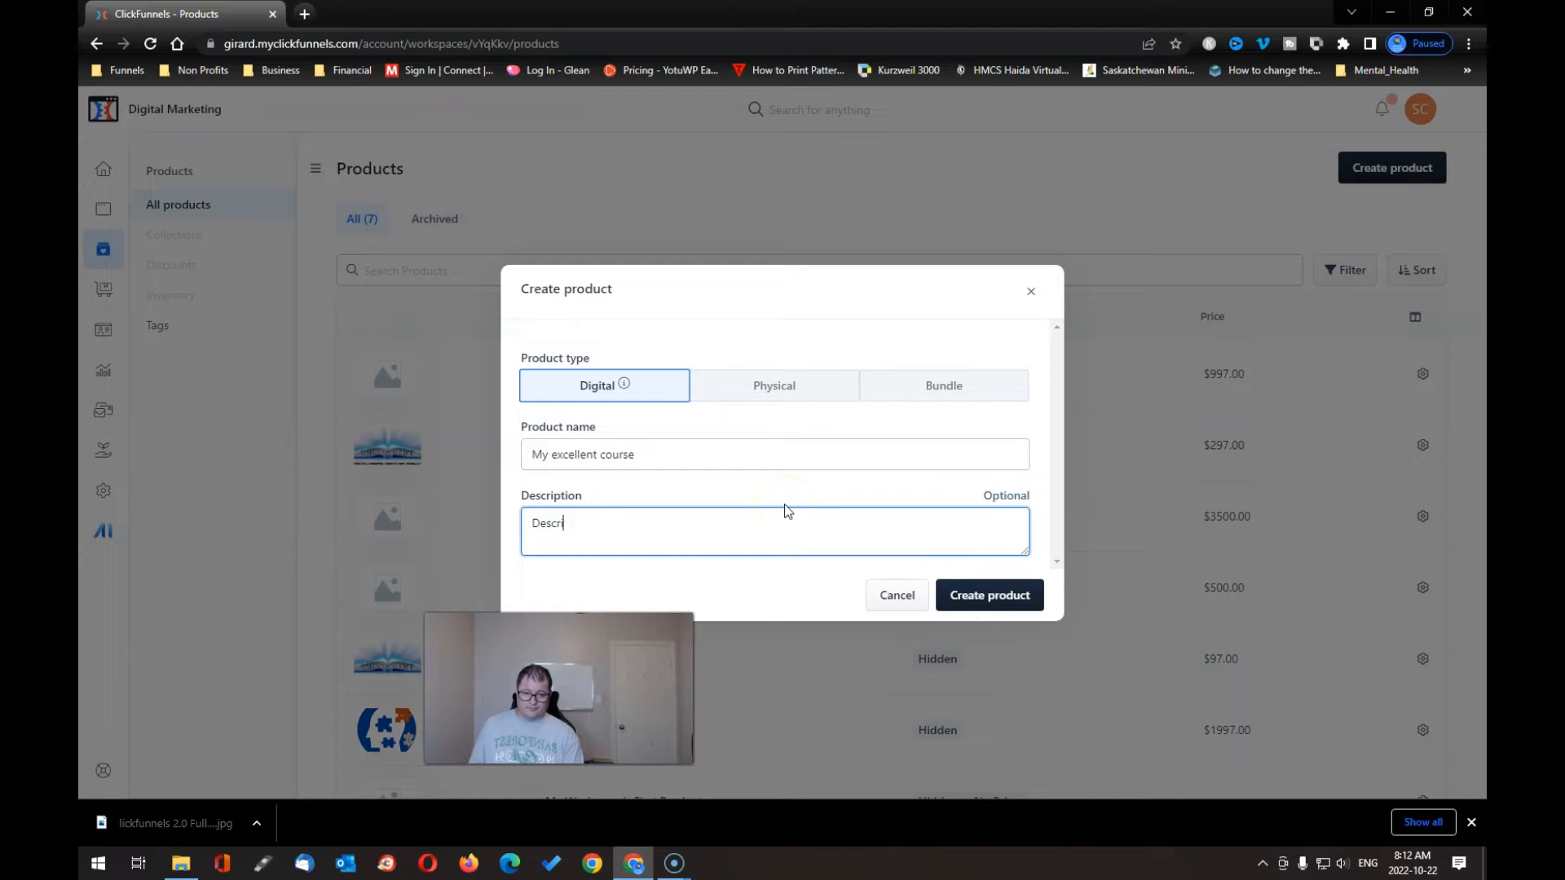
left_click(1014, 604)
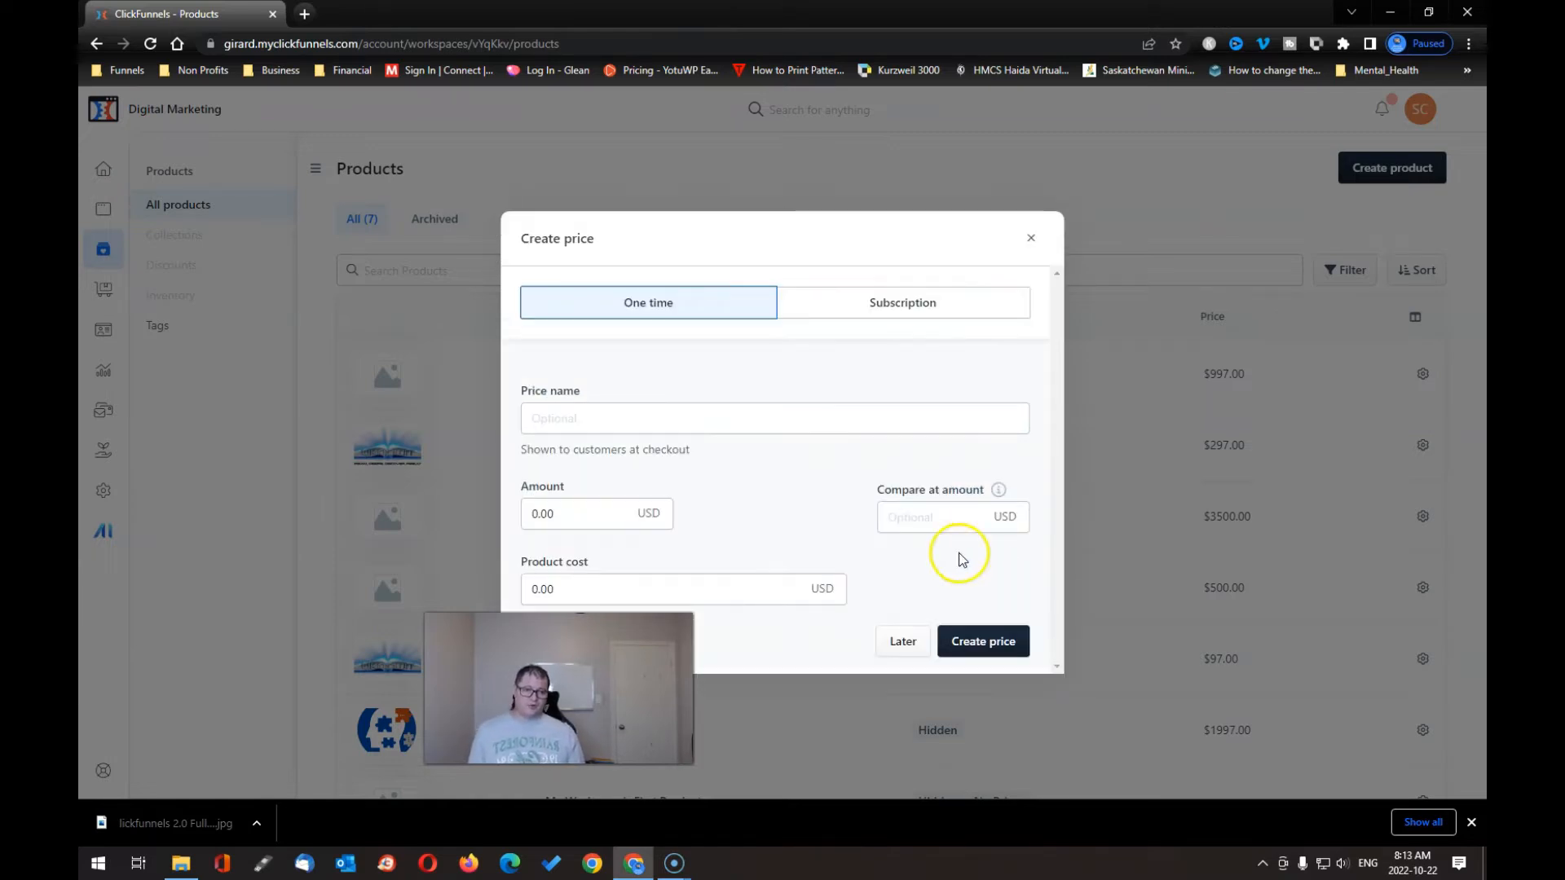
- Set the course price to a one-time payment named My Course
left_click(851, 304)
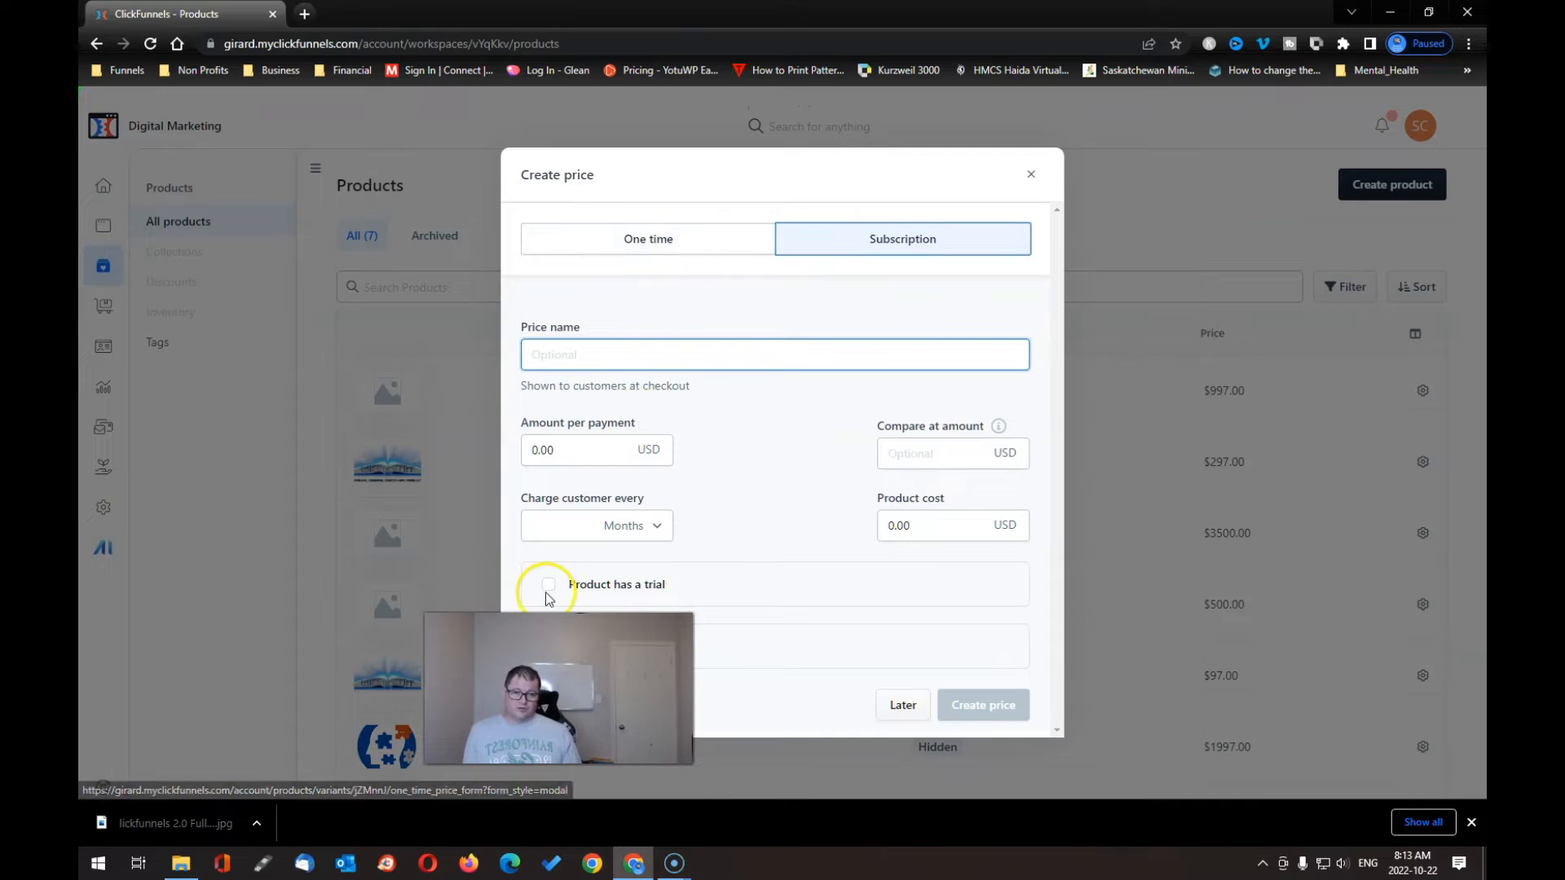
left_click(551, 685)
left_click_drag(551, 685, 1241, 678)
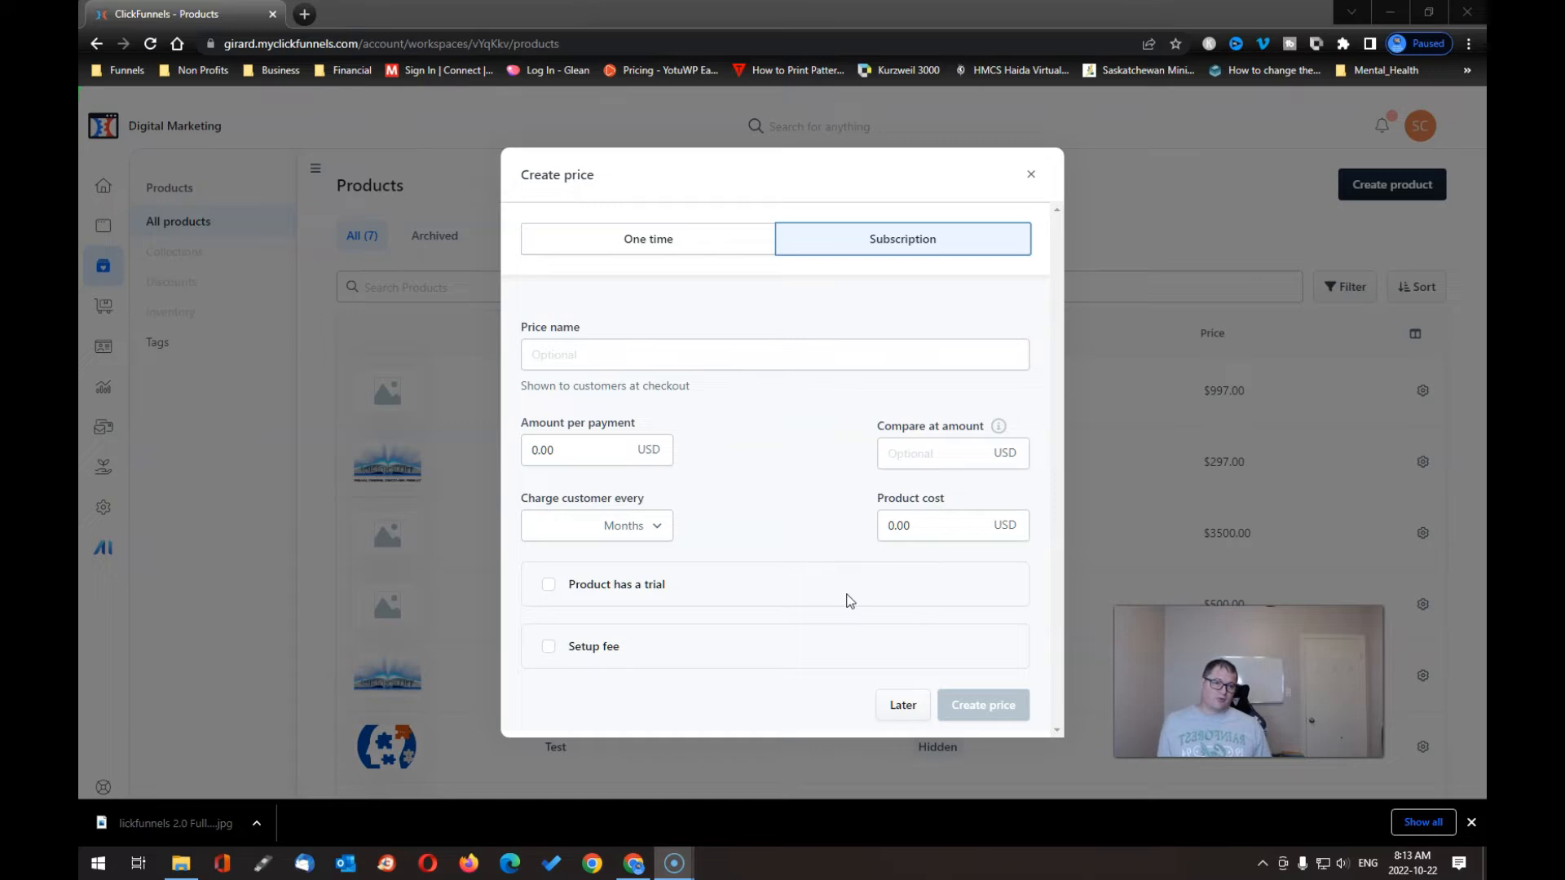
left_click(643, 246)
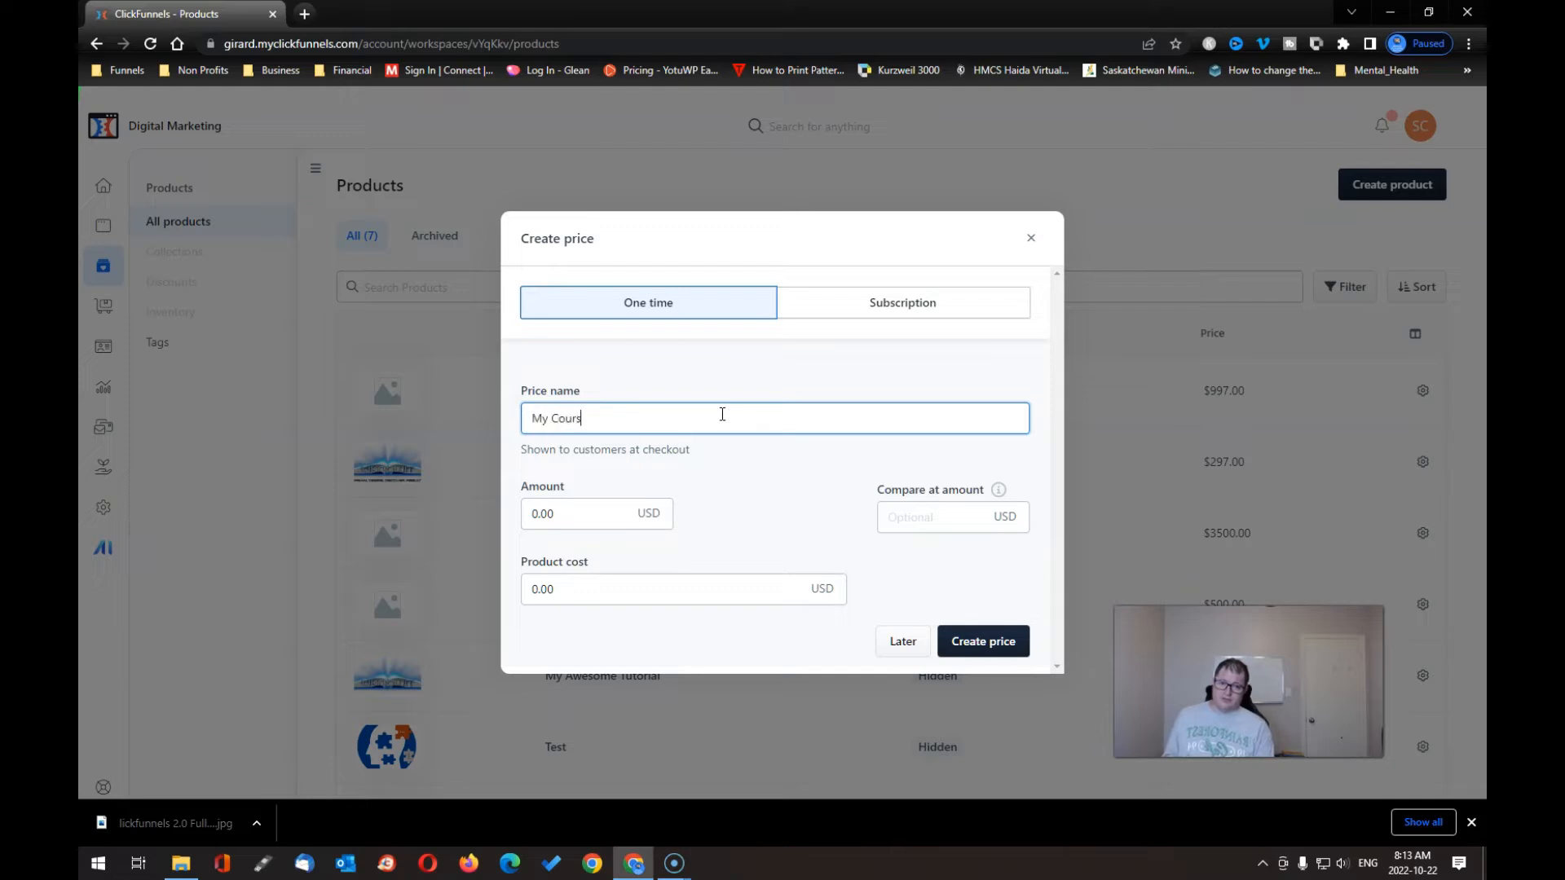
left_click(602, 418)
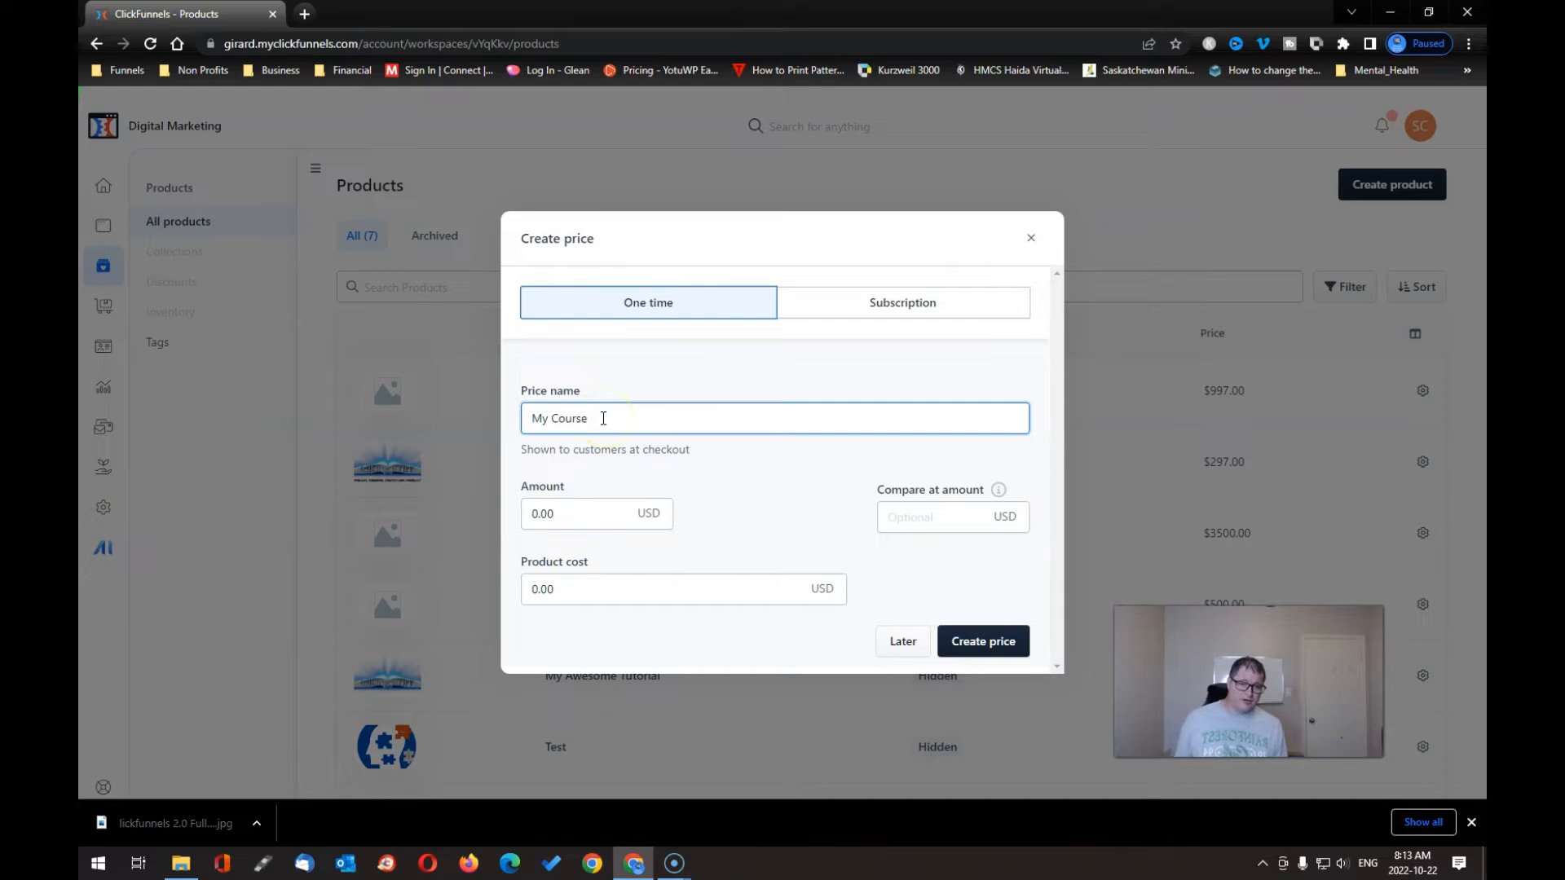
- Enter 997.00 as the price amount and create the one-time price
left_click(579, 518)
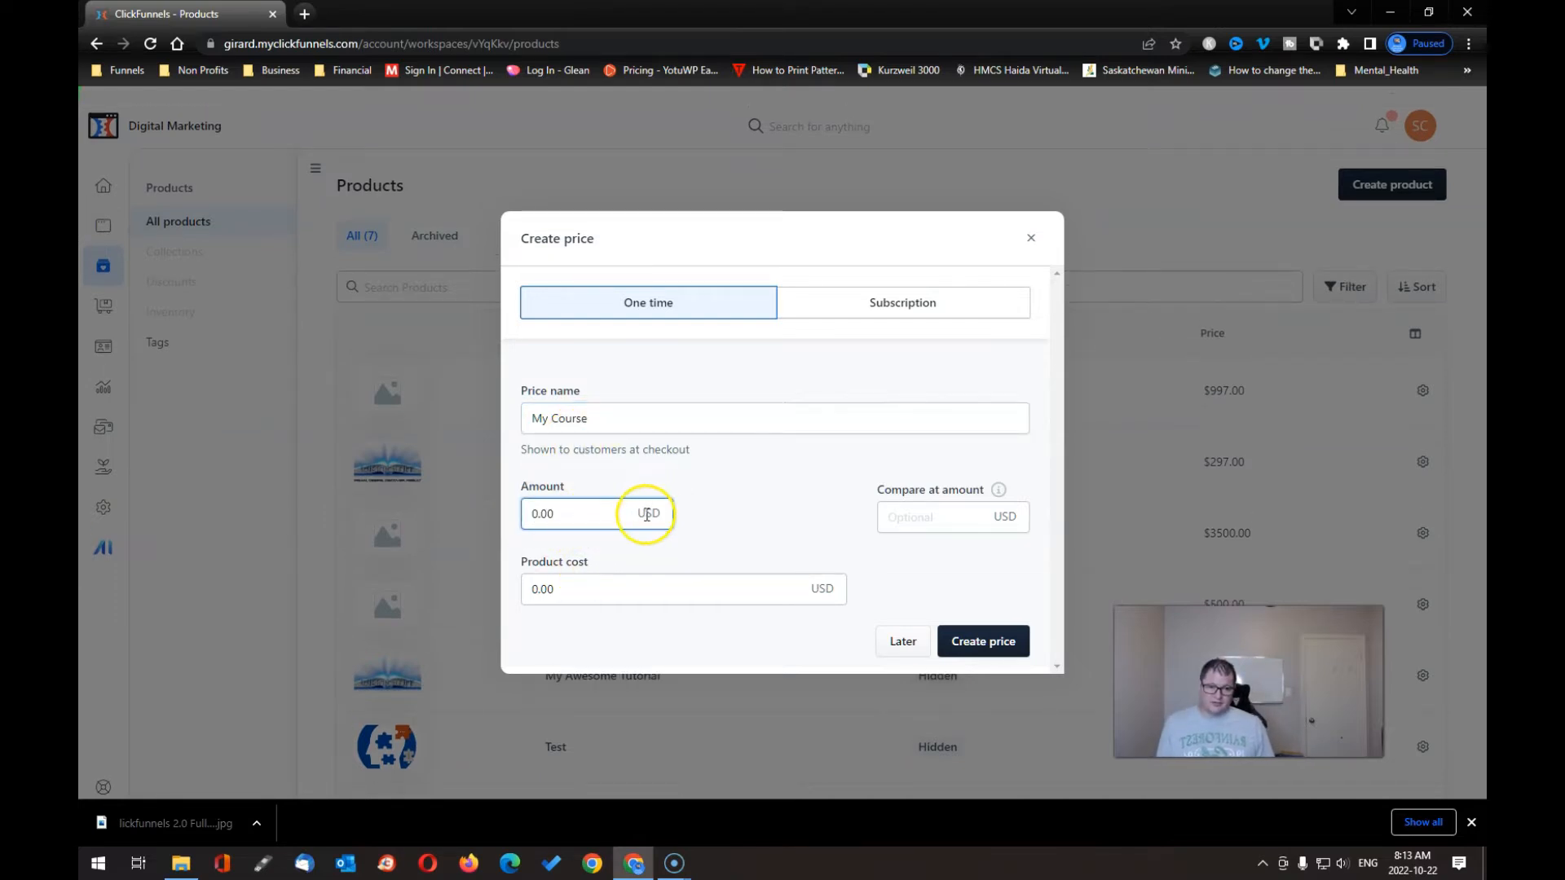
double_click(596, 518)
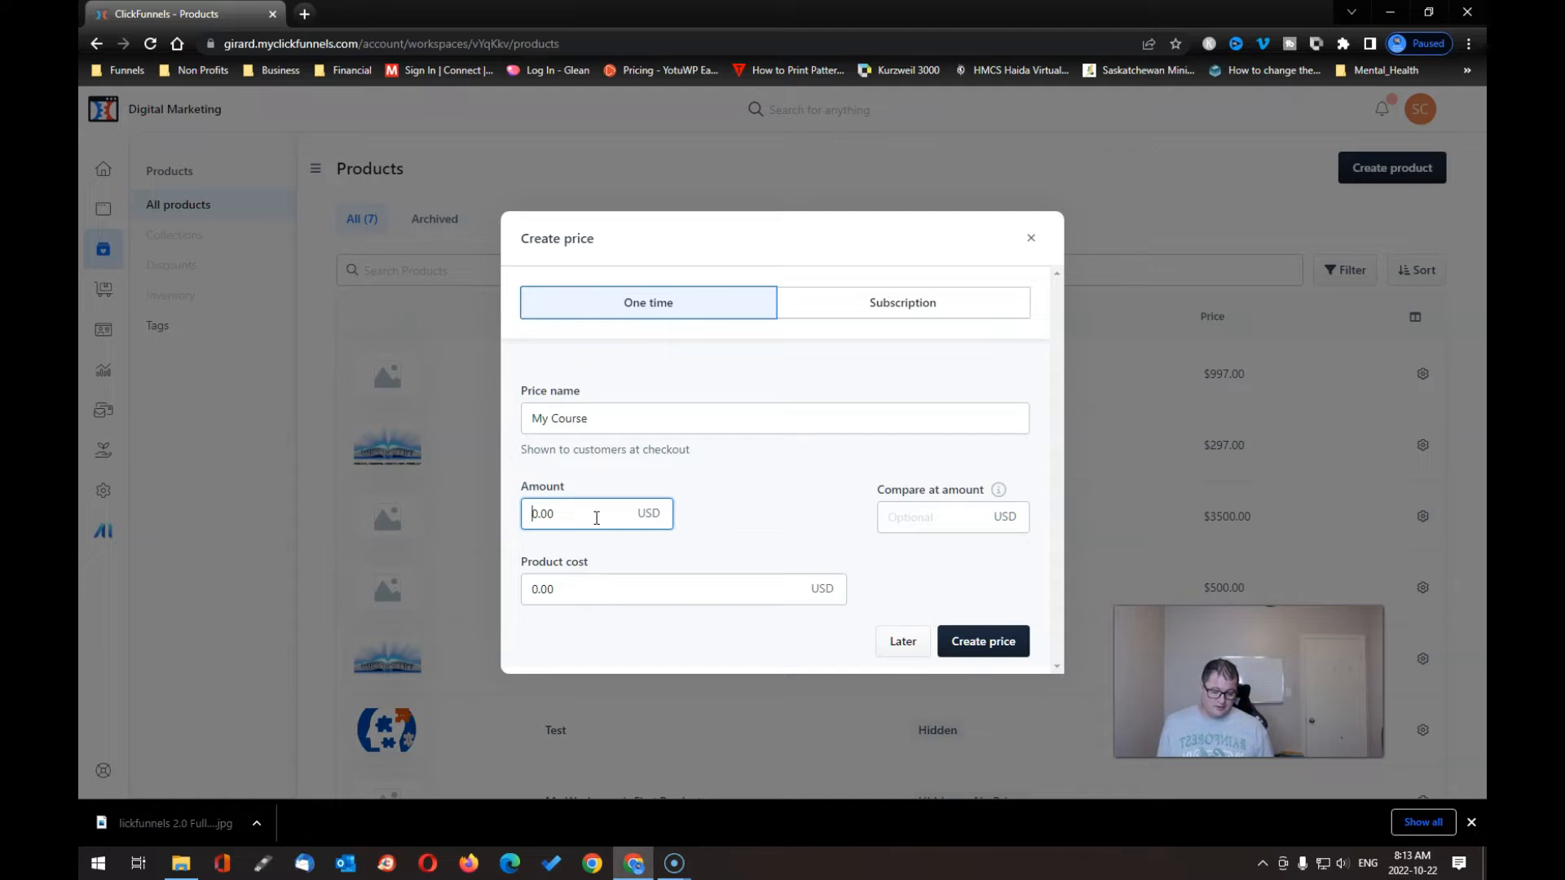
key("Num_Lock")
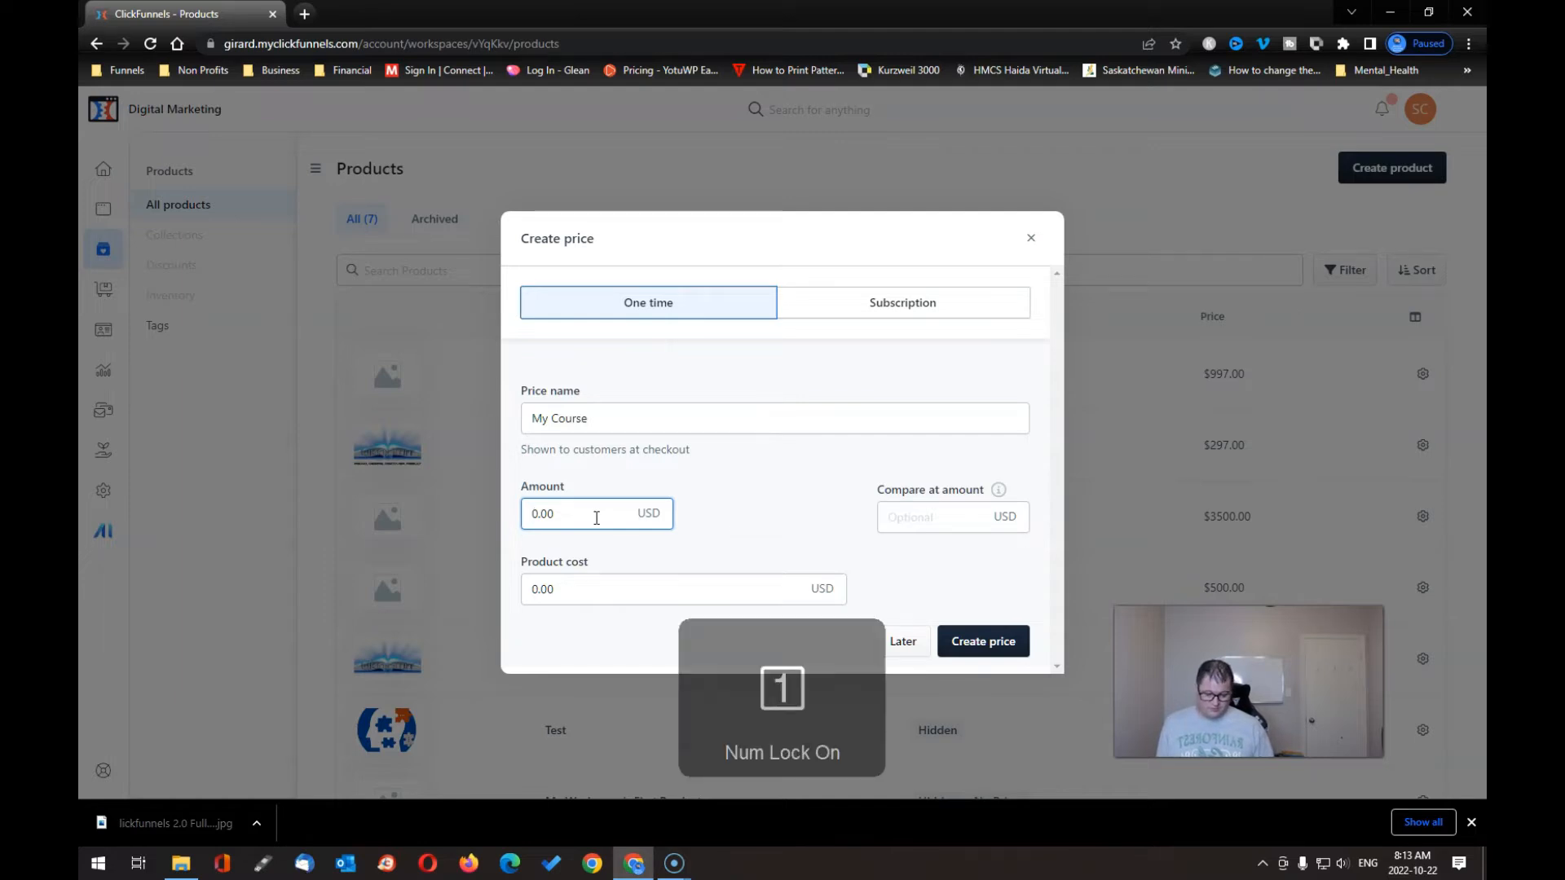
type("97")
left_click(618, 508)
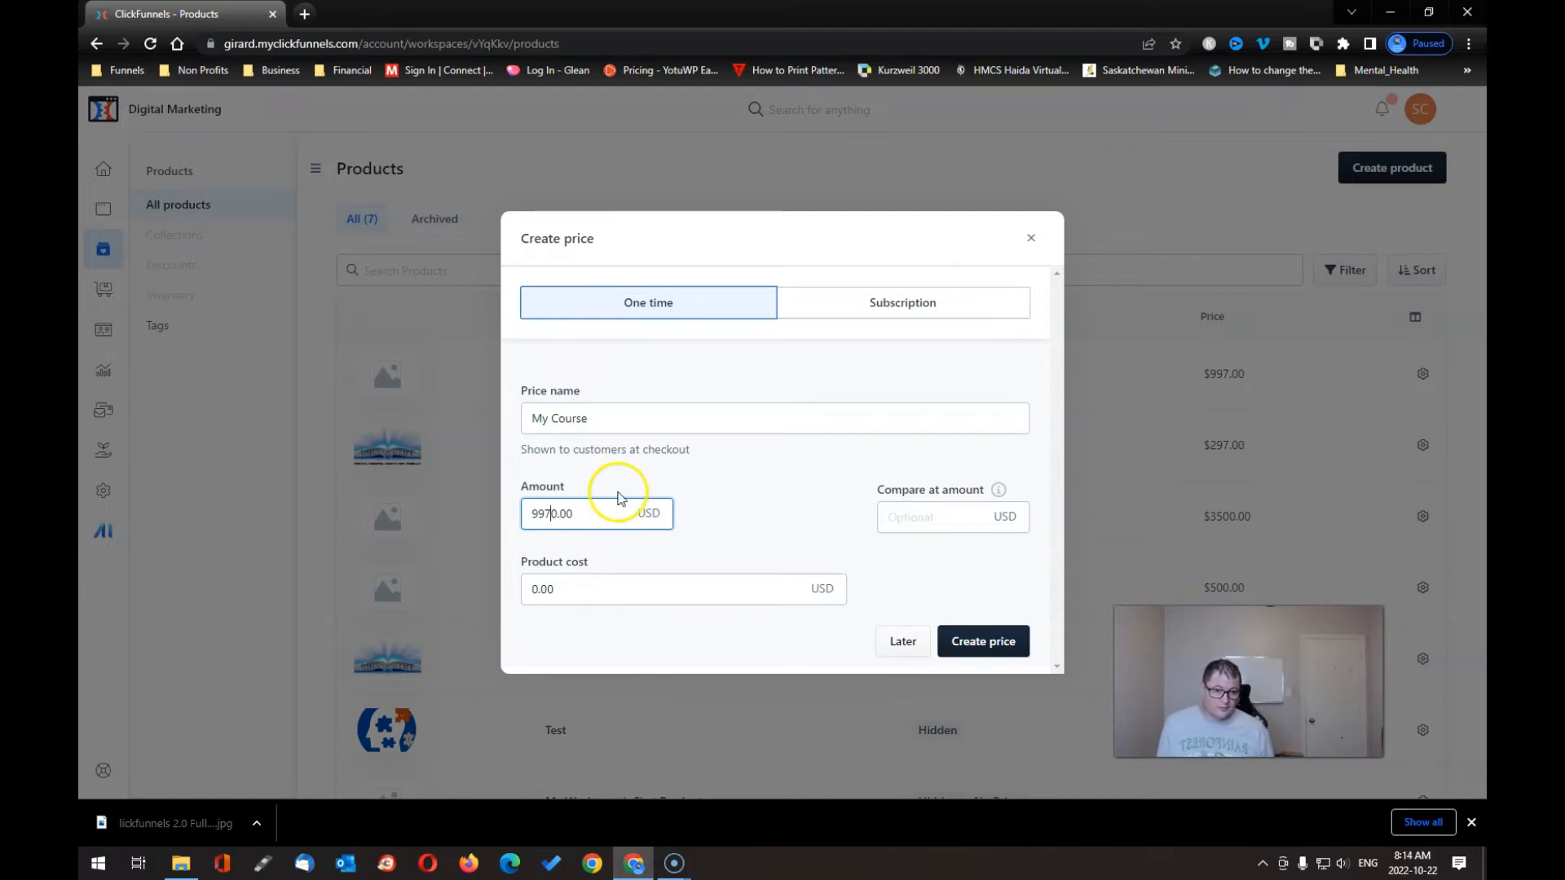
left_click(557, 514)
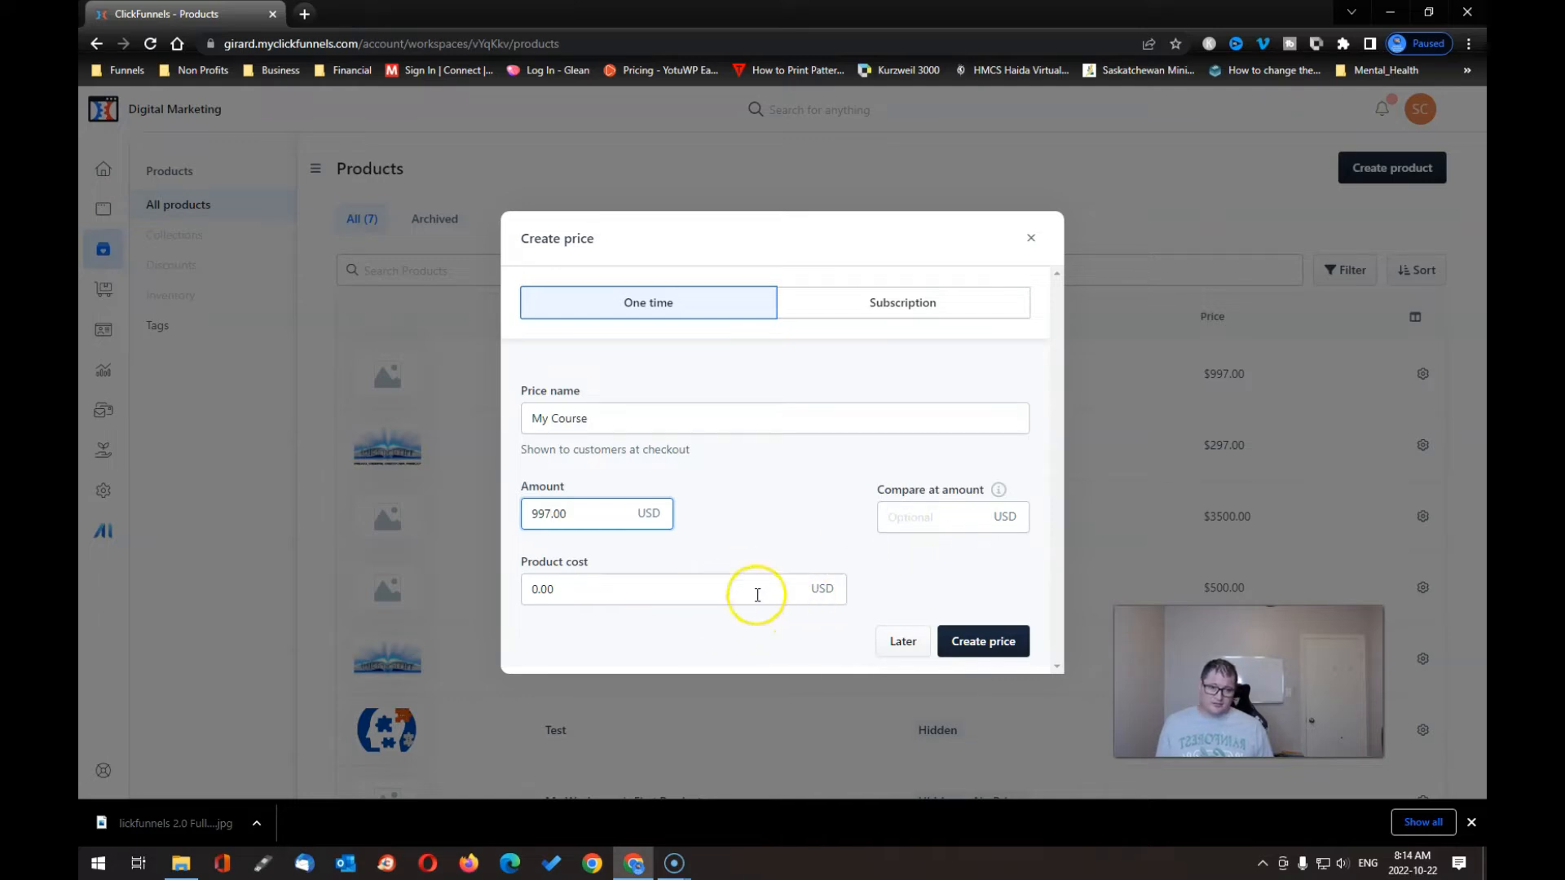
left_click(985, 640)
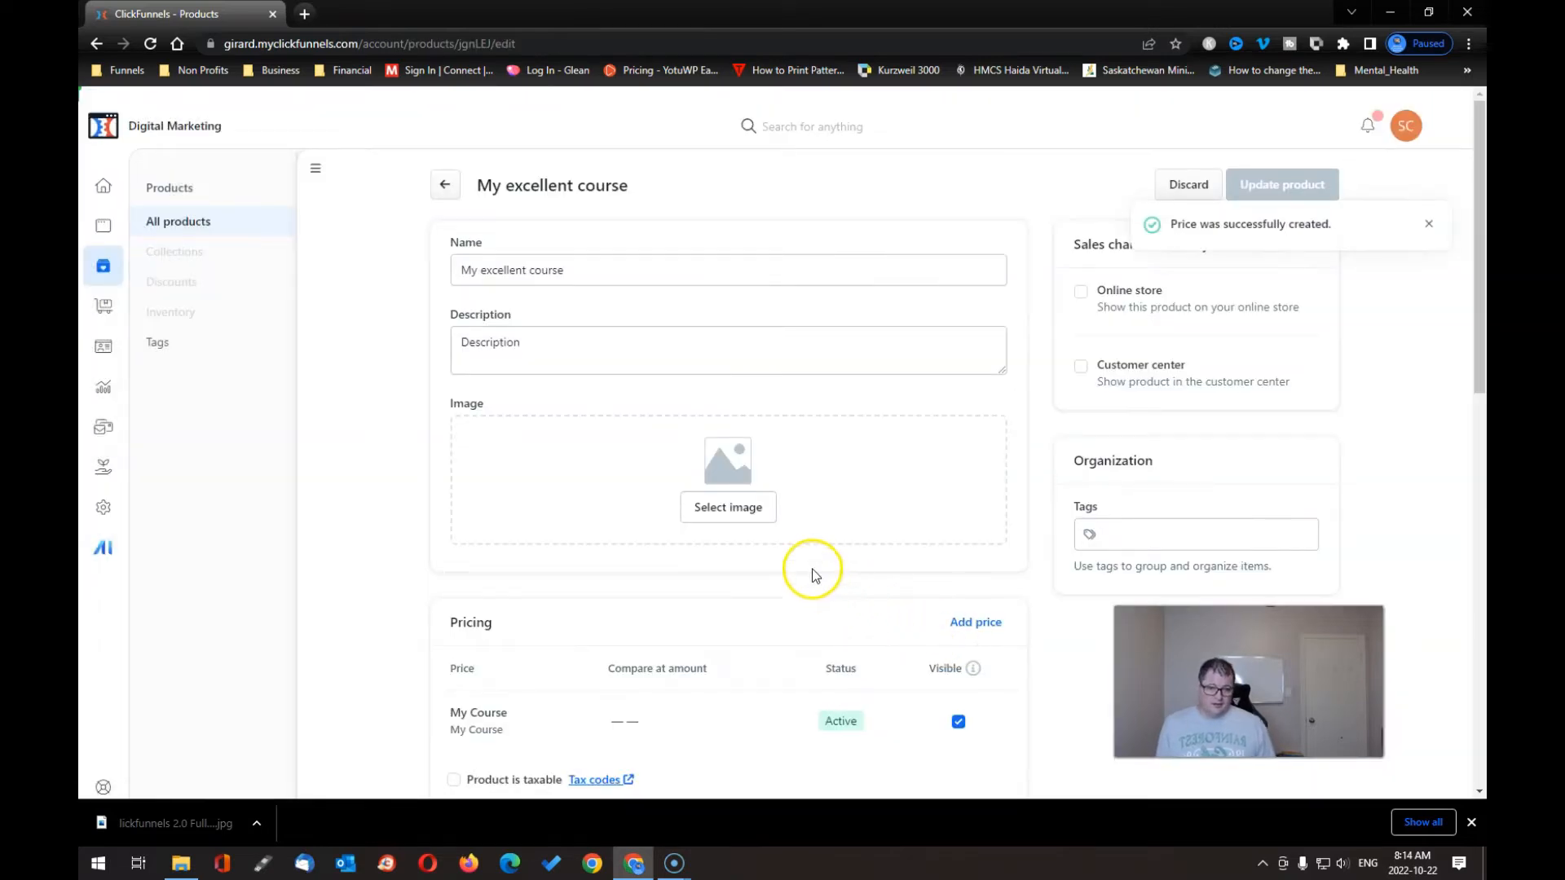
- Replace the first-picked puzzle-head image with the UKNOWIT logo as the product image
scroll(771, 593, "down", 5)
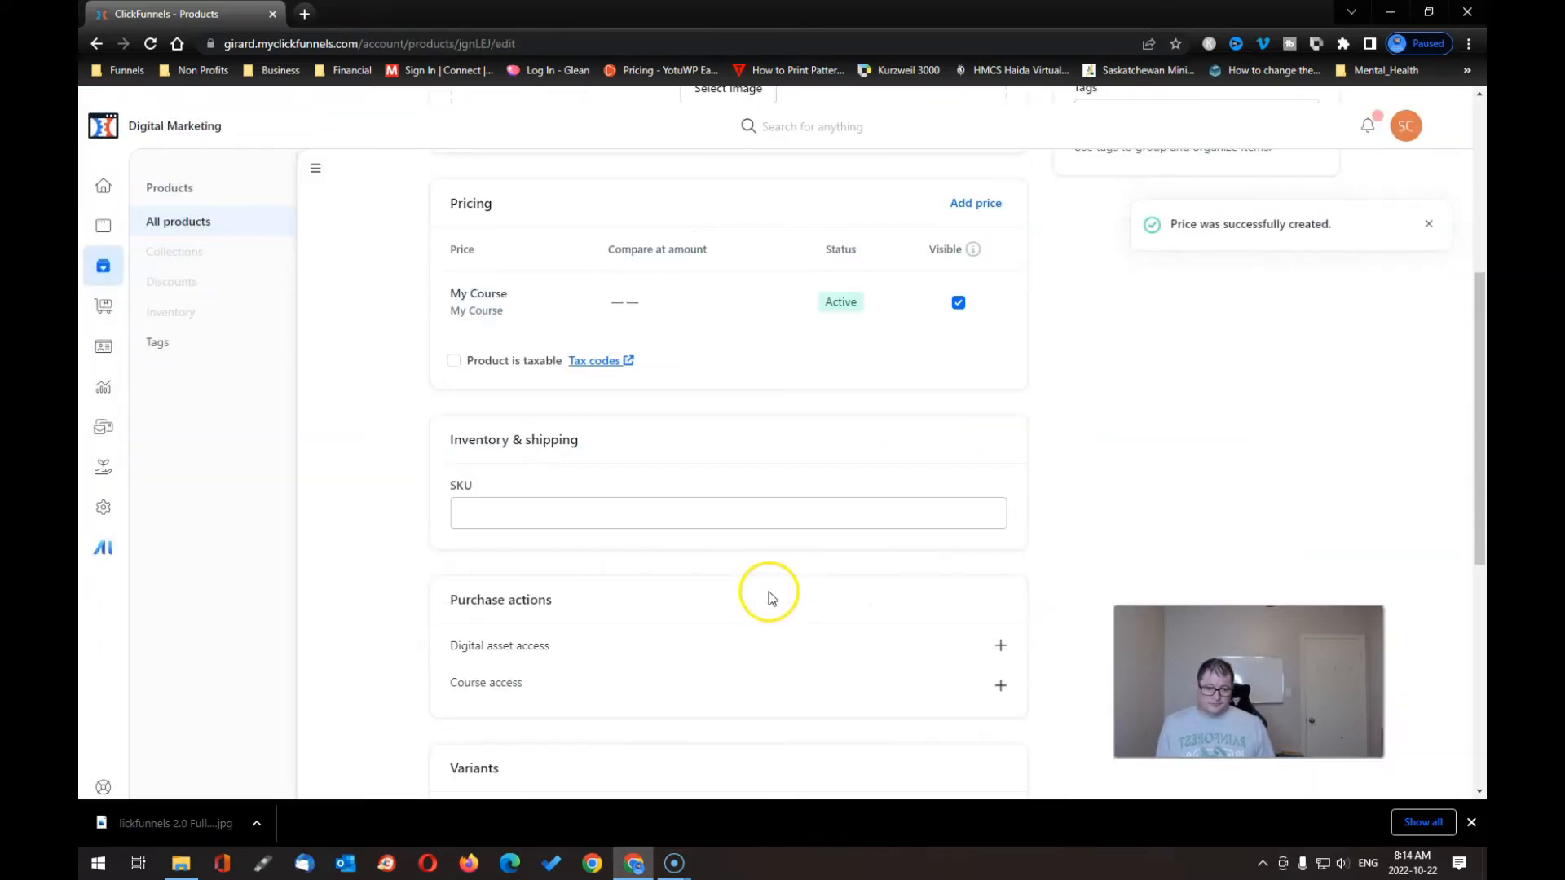
scroll(769, 593, "up", 3)
left_click(724, 369)
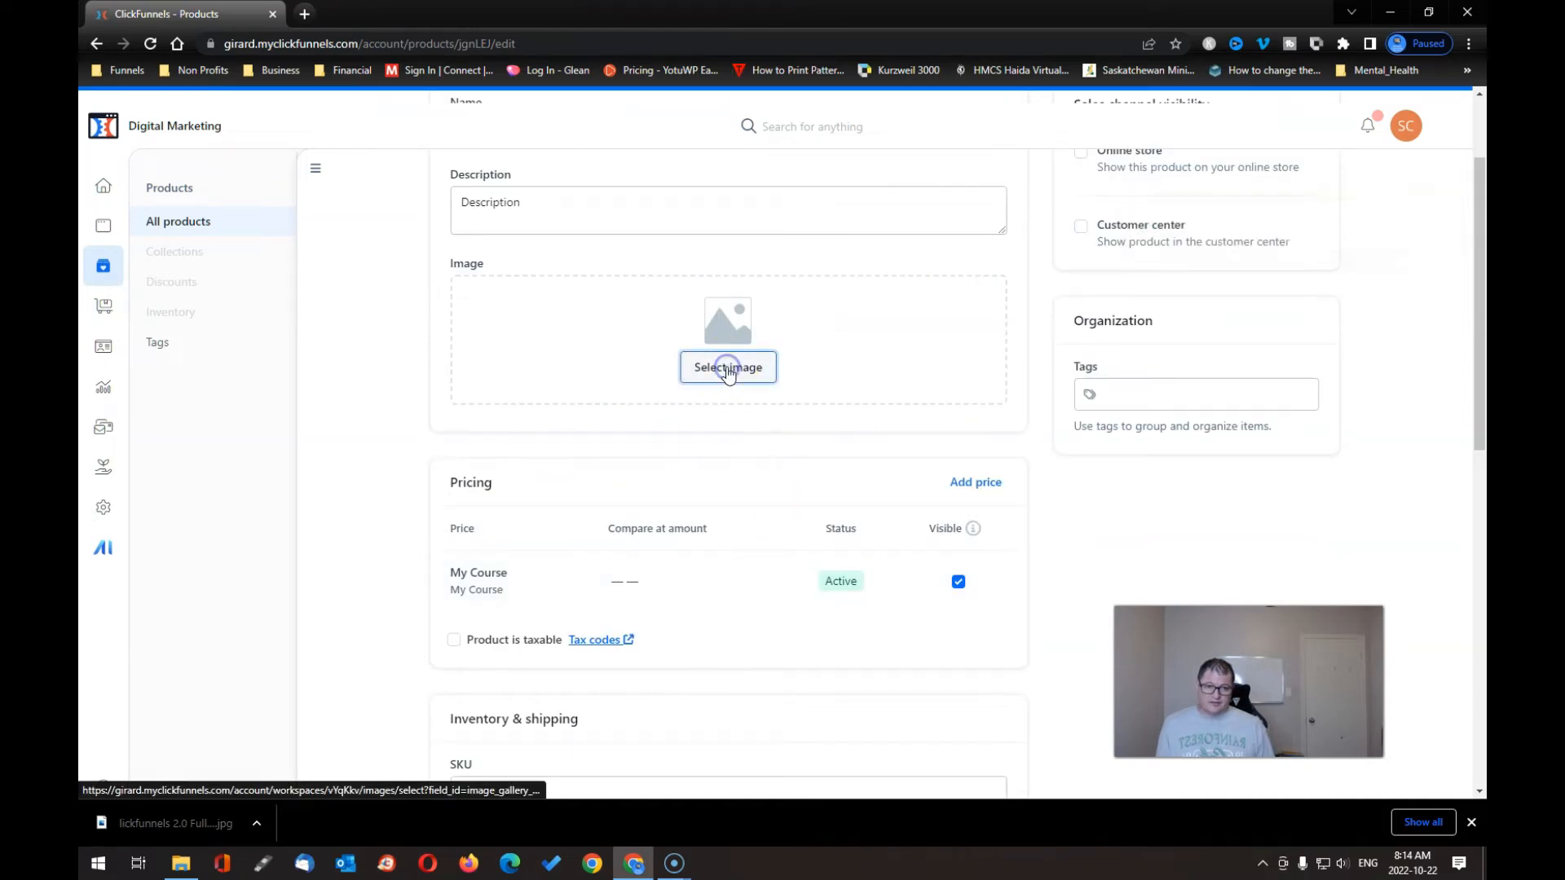
left_click(784, 240)
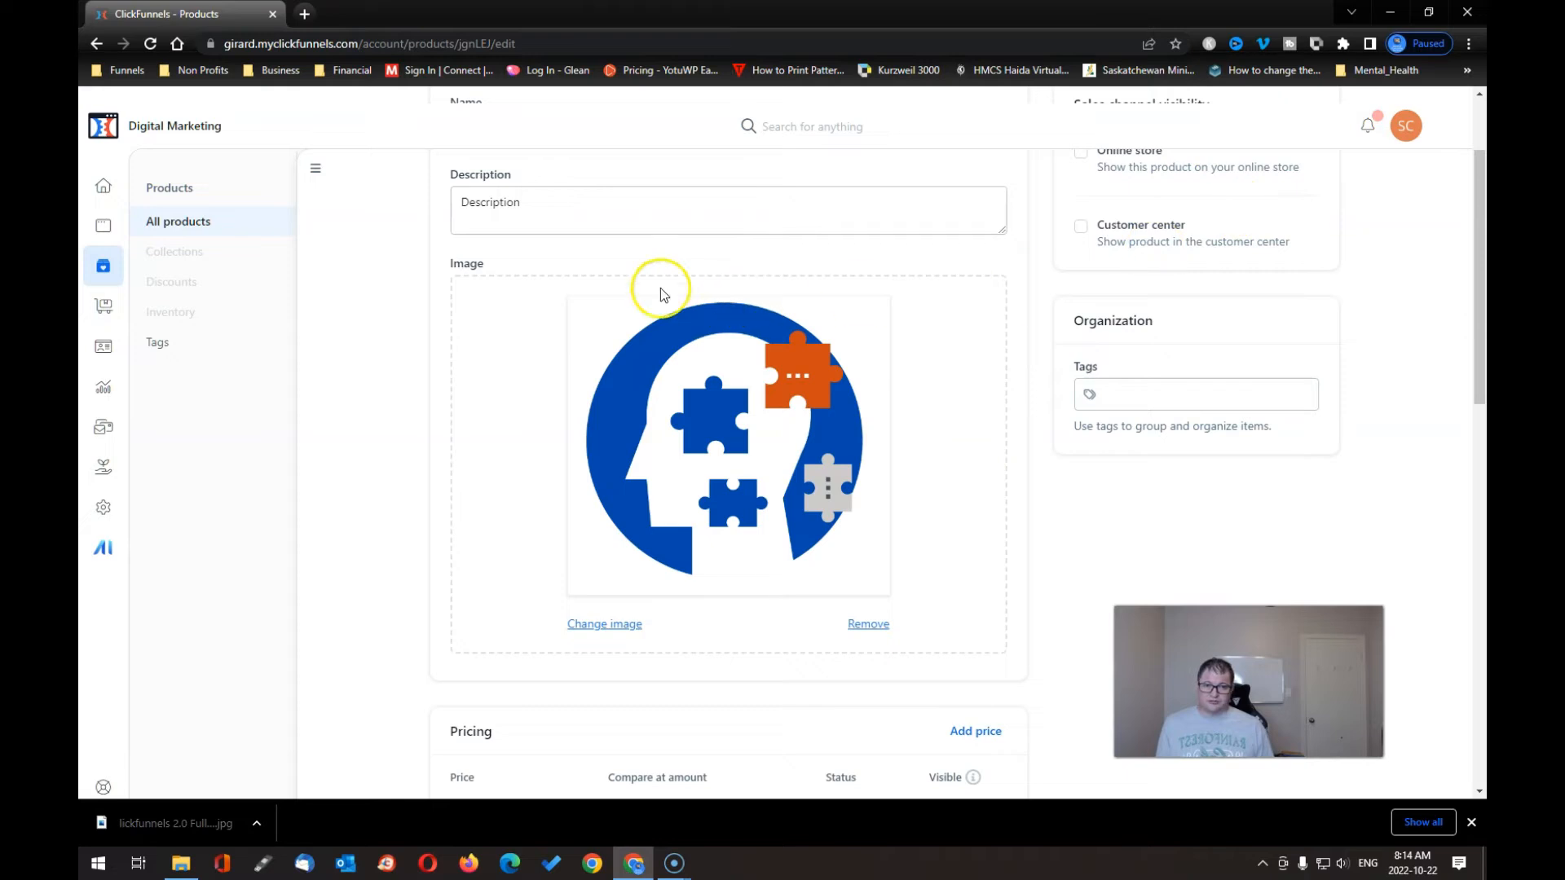
key("alt+Left")
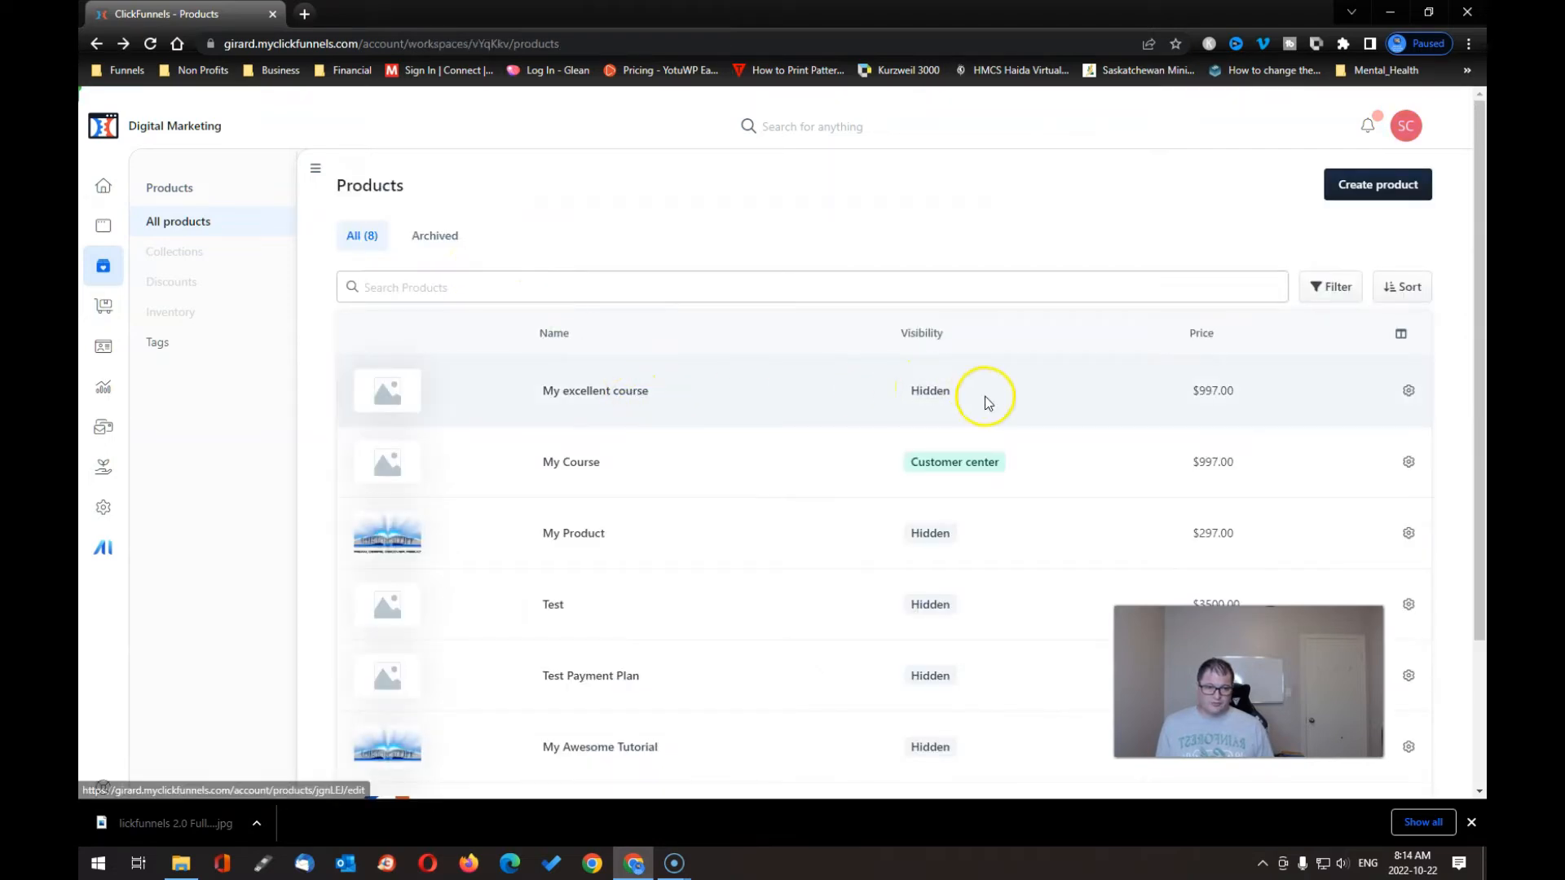
left_click(1415, 391)
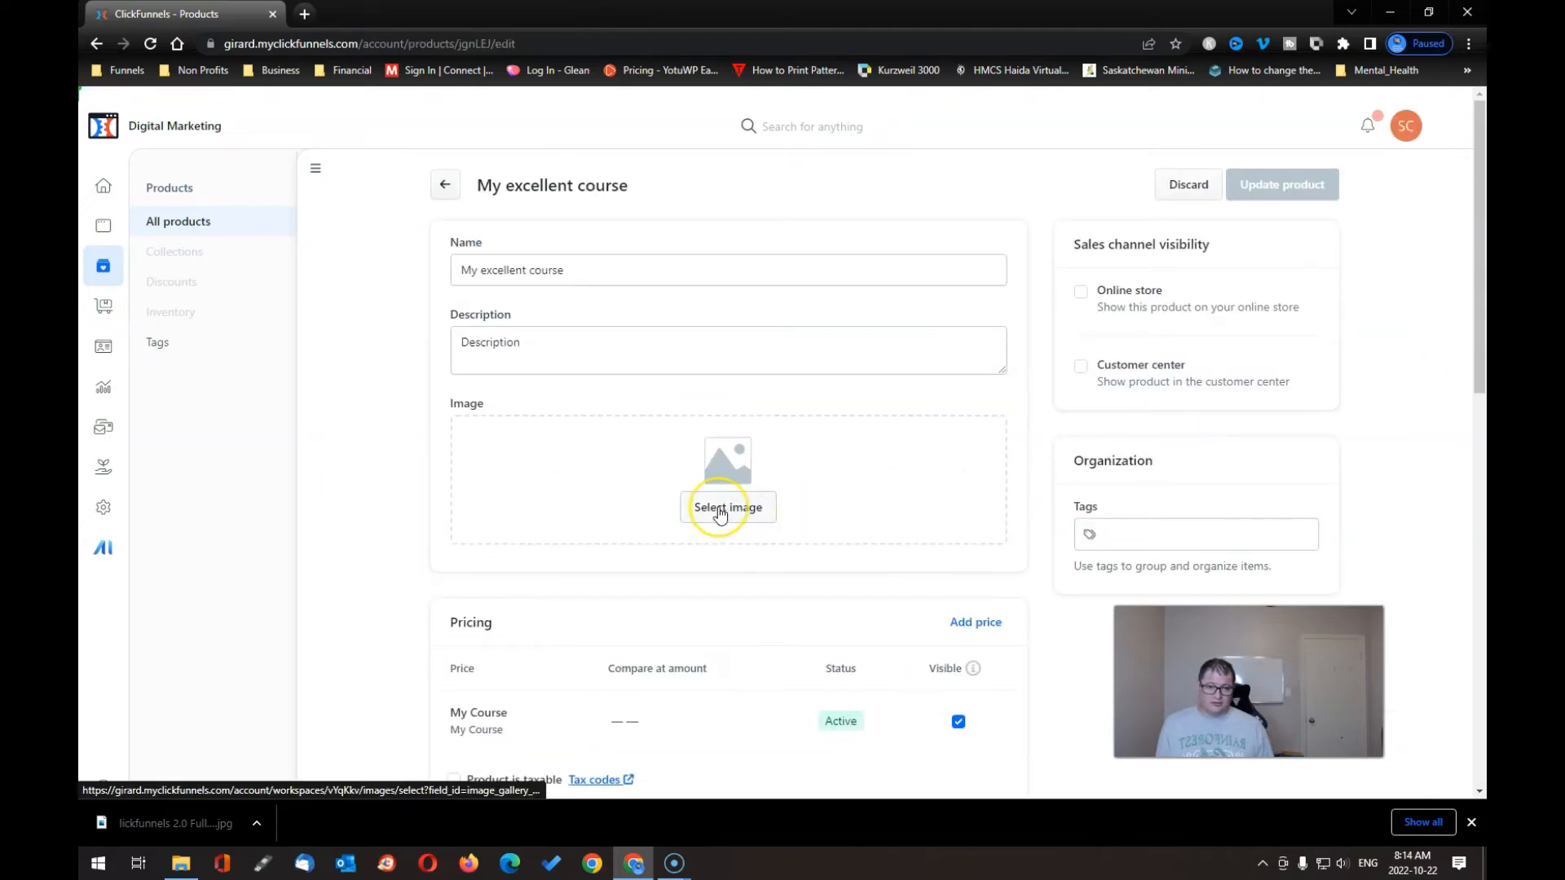
left_click(718, 512)
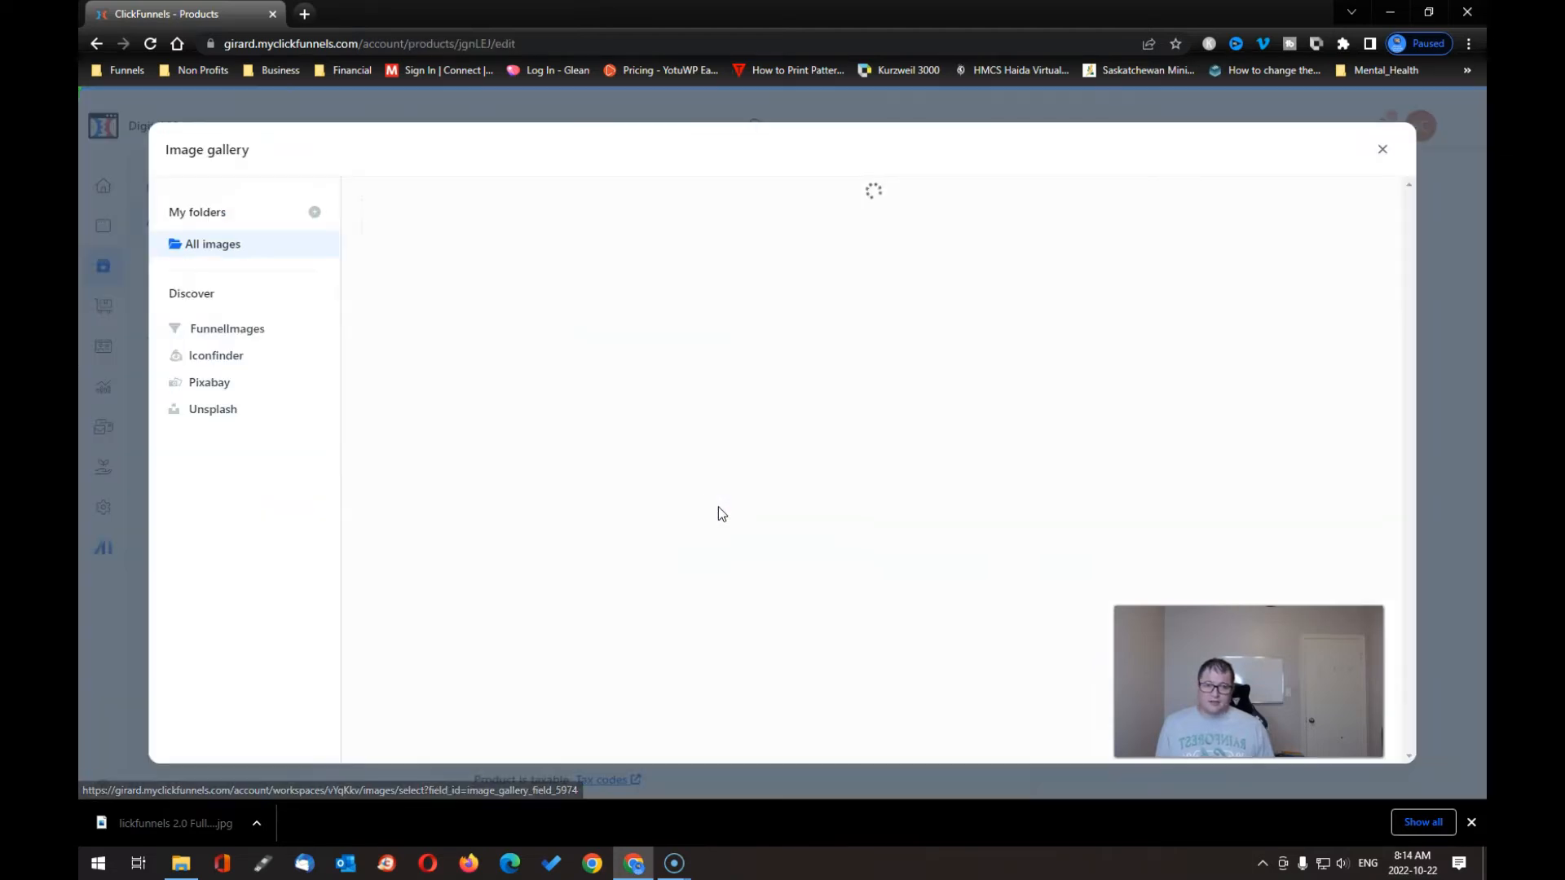
left_click(921, 255)
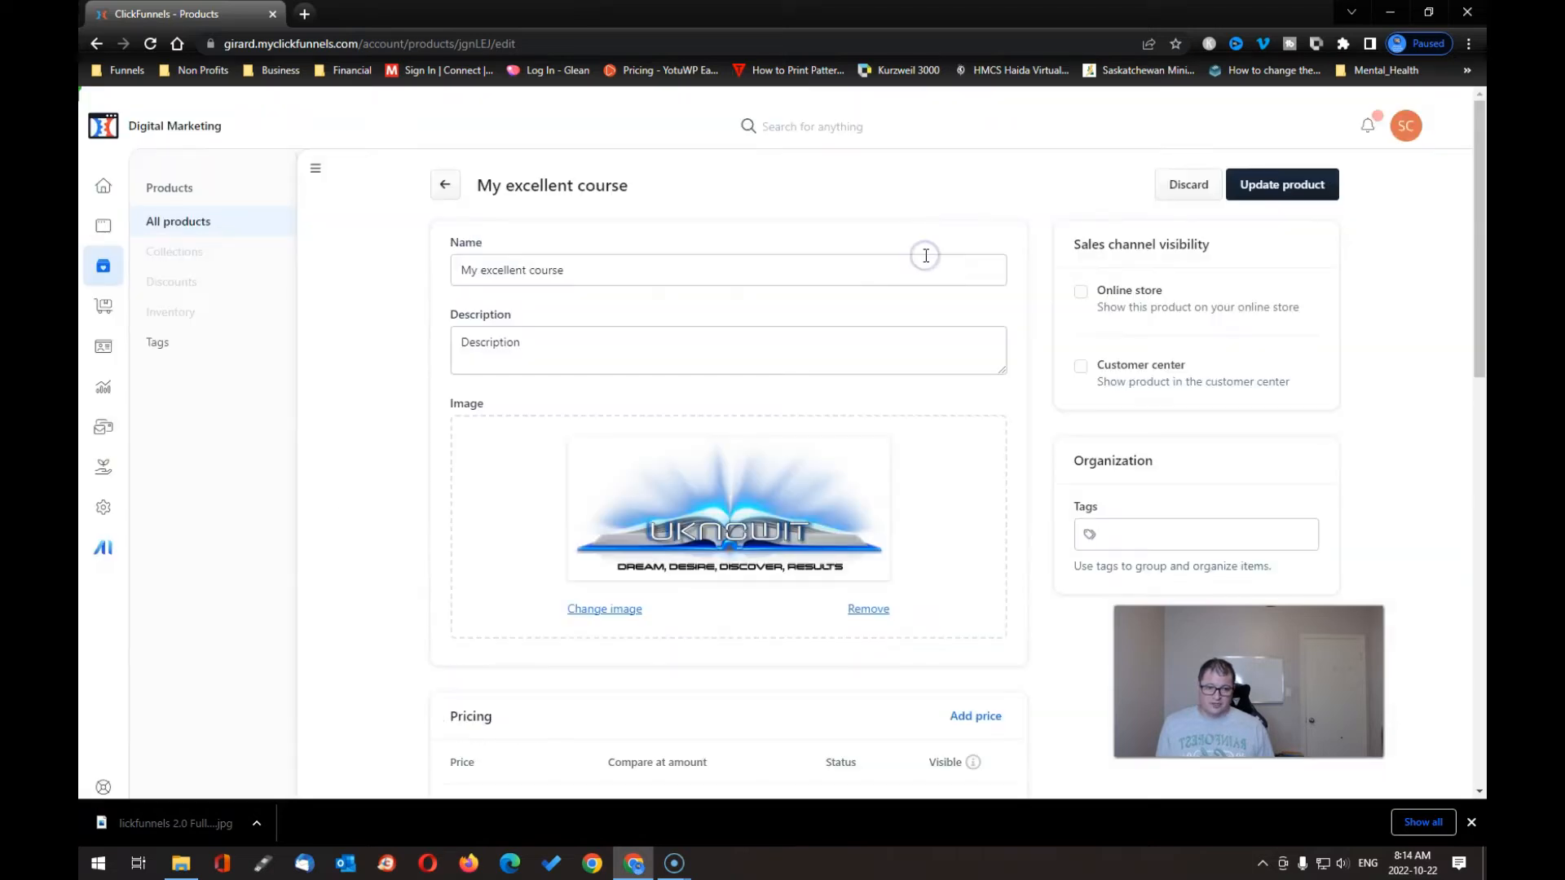
- Show the course in the customer center, mark it taxable, and open TaxJar's tax codes reference
left_click(1082, 368)
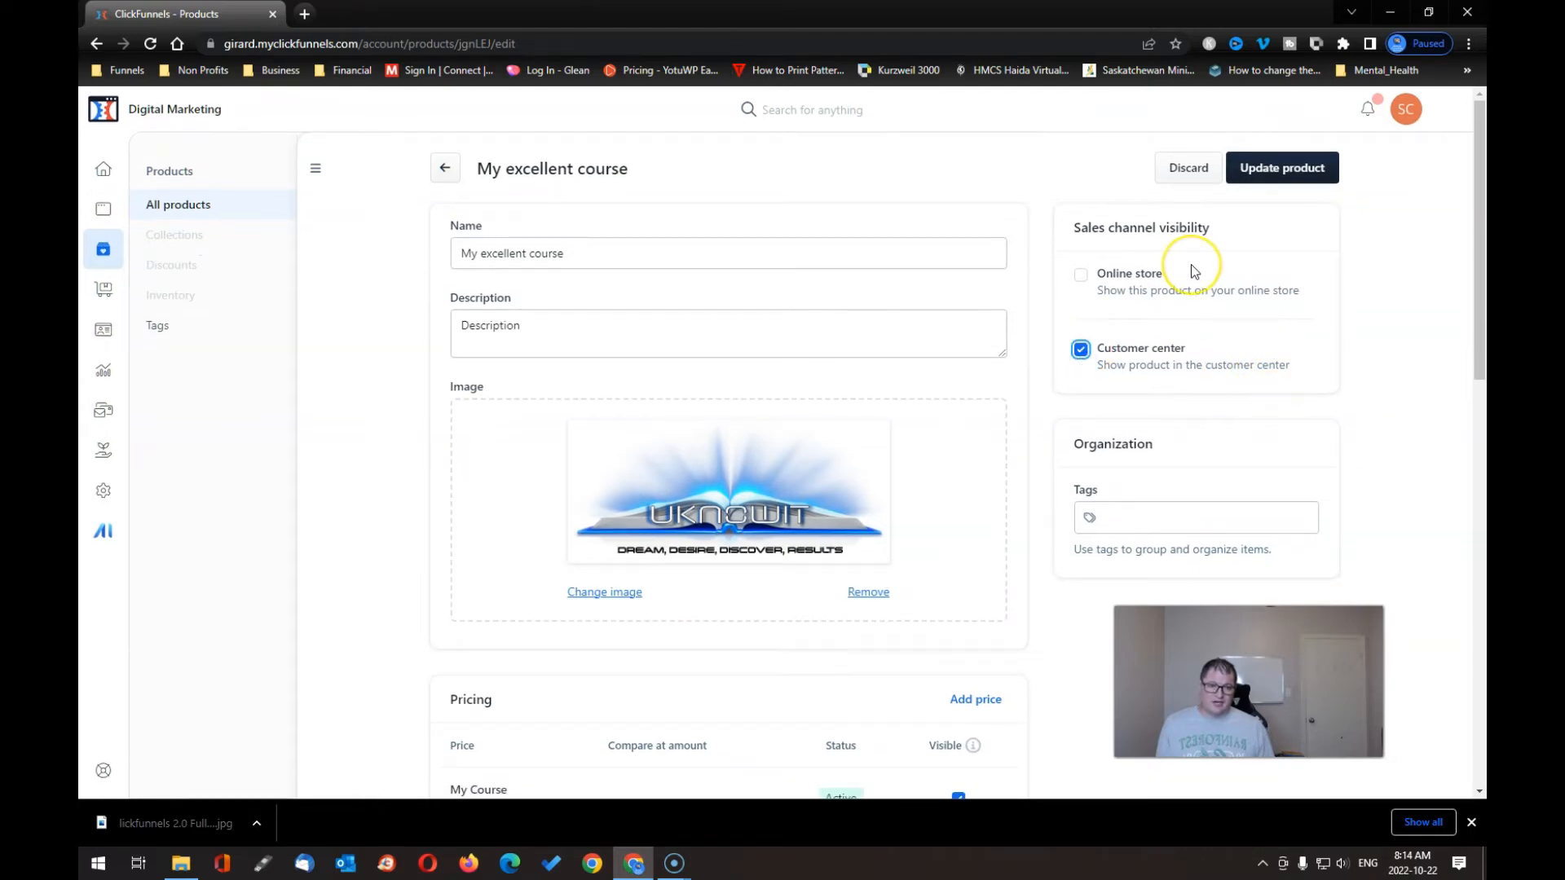
scroll(1239, 405, "down", 5)
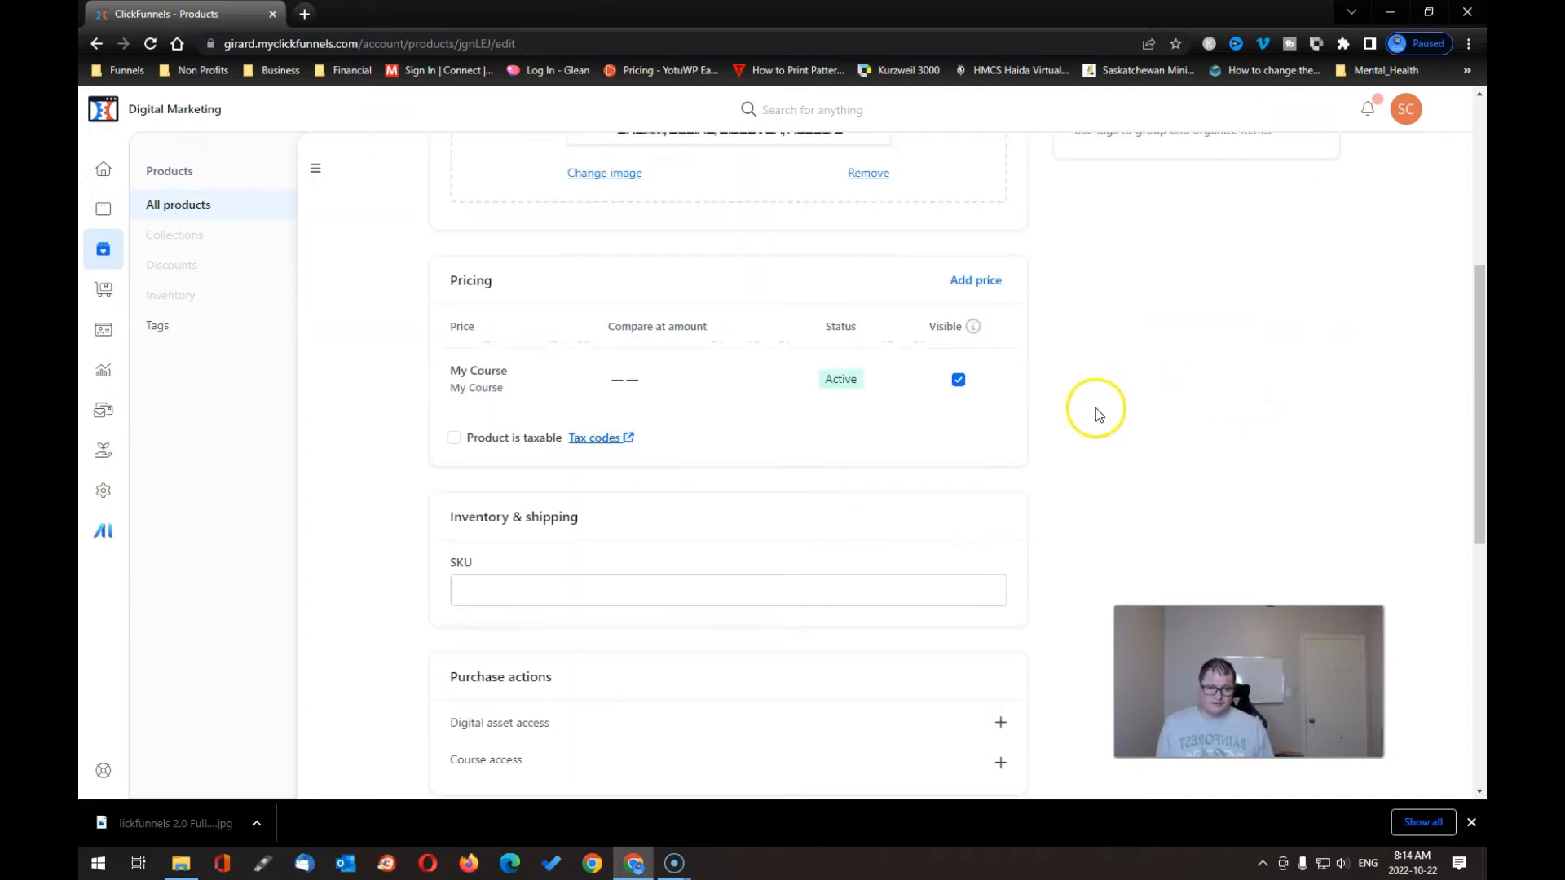
left_click(454, 439)
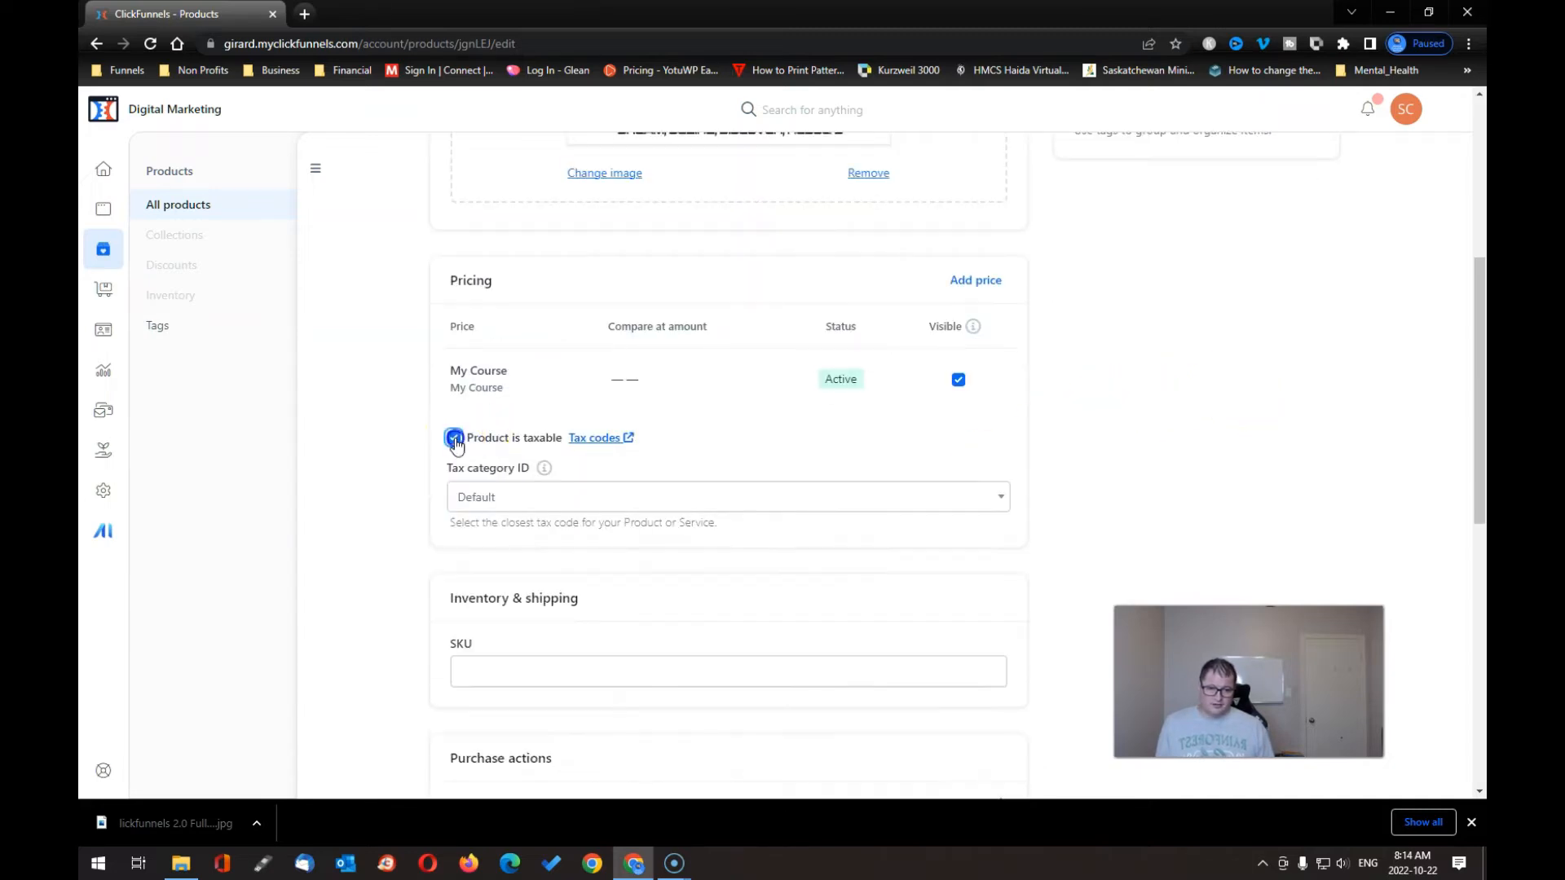
left_click(779, 505)
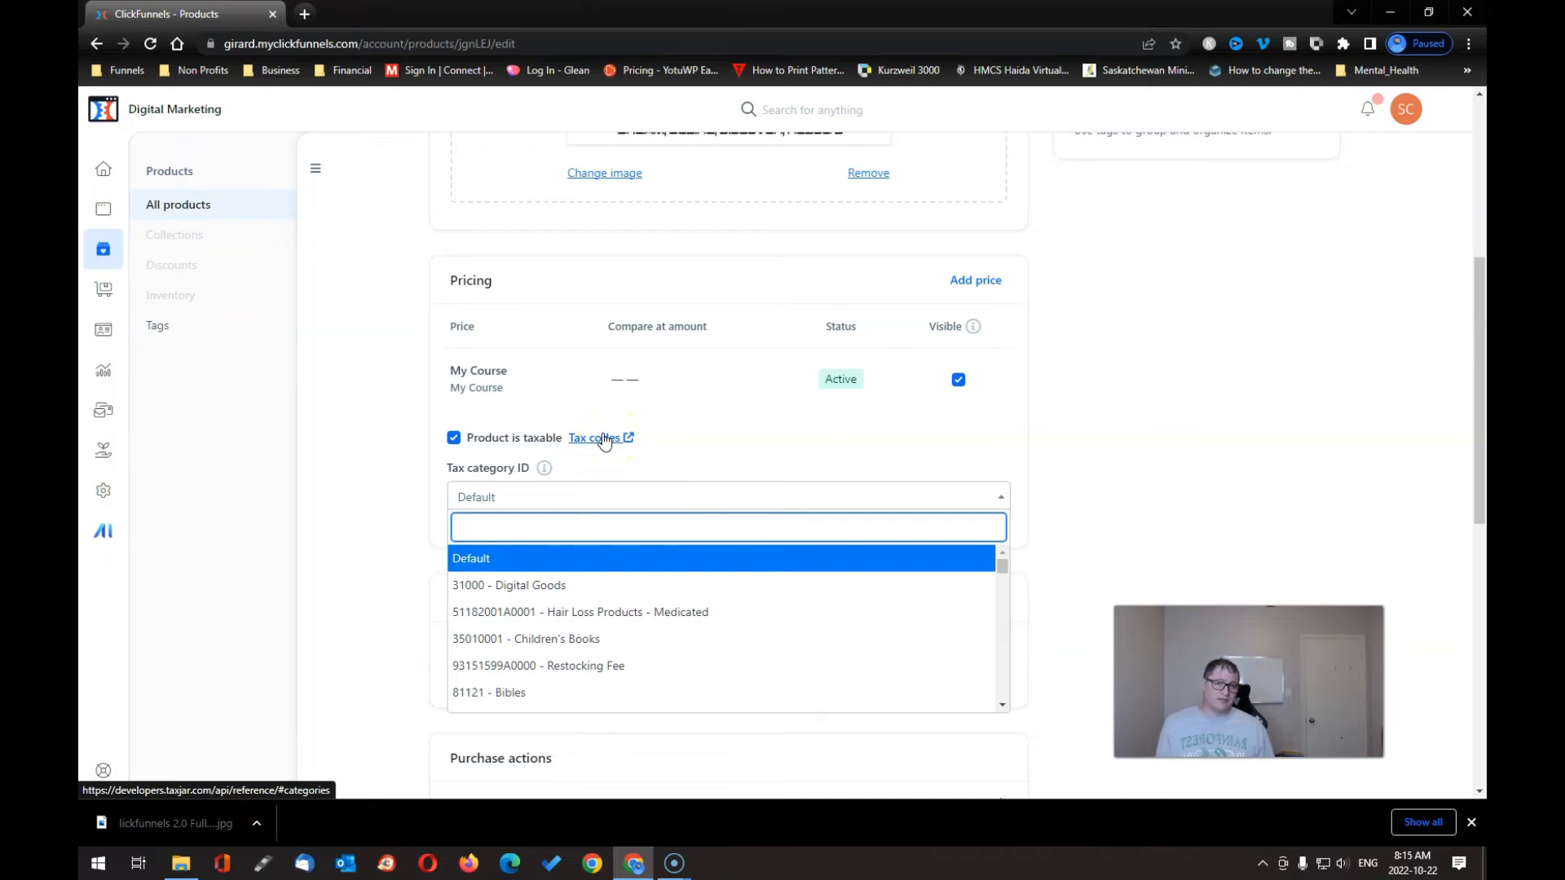
left_click(602, 438)
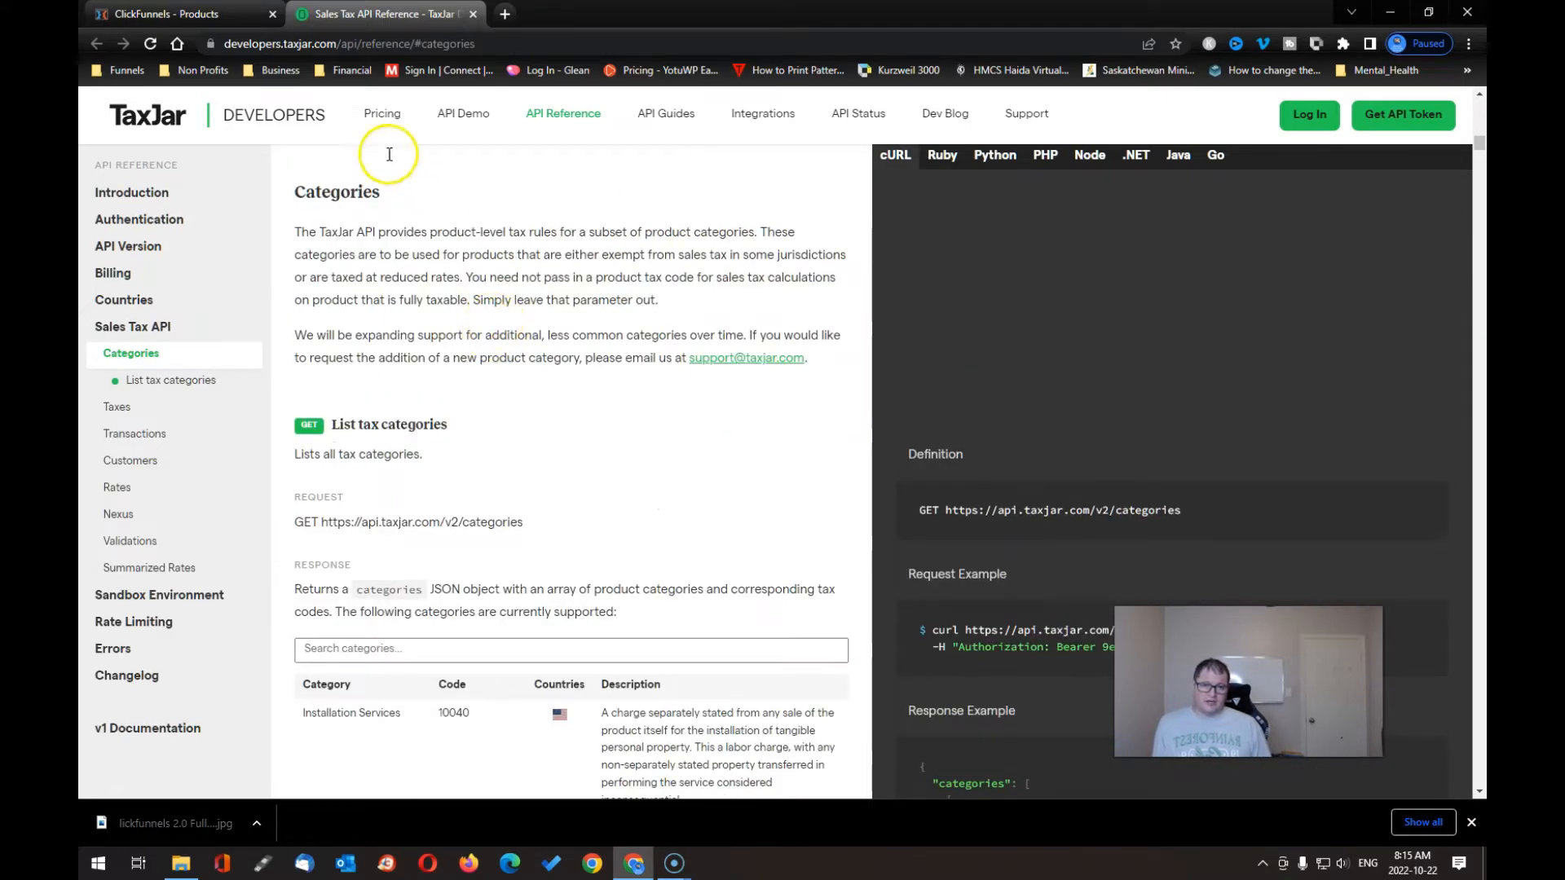
- Return from the TaxJar categories reference to the ClickFunnels product page
left_click(199, 14)
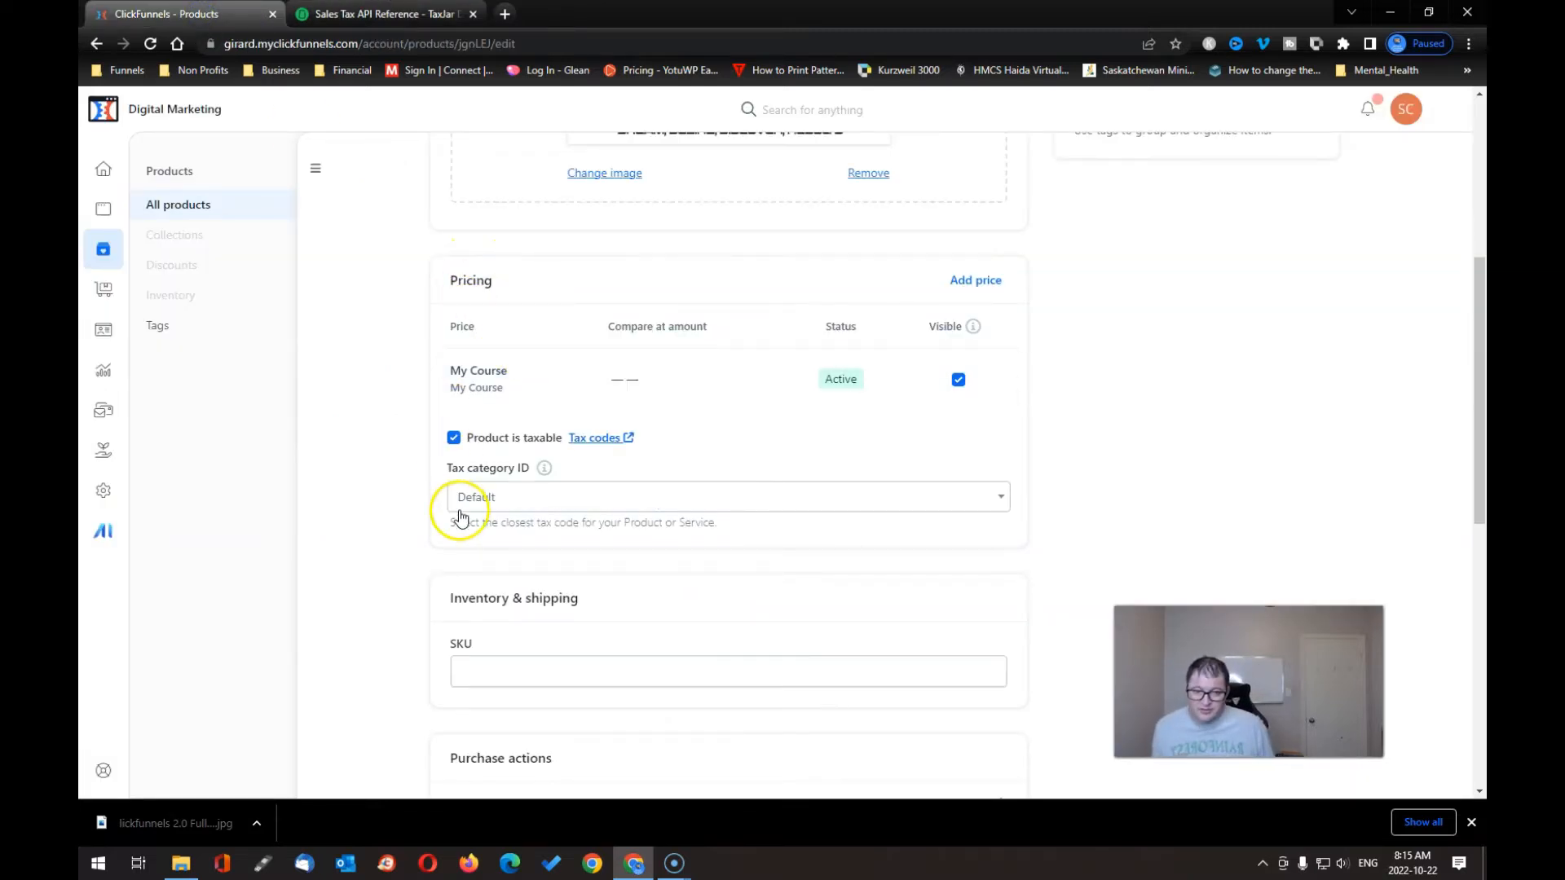
- Make My excellent course non-taxable and save the product with Update product
left_click(453, 437)
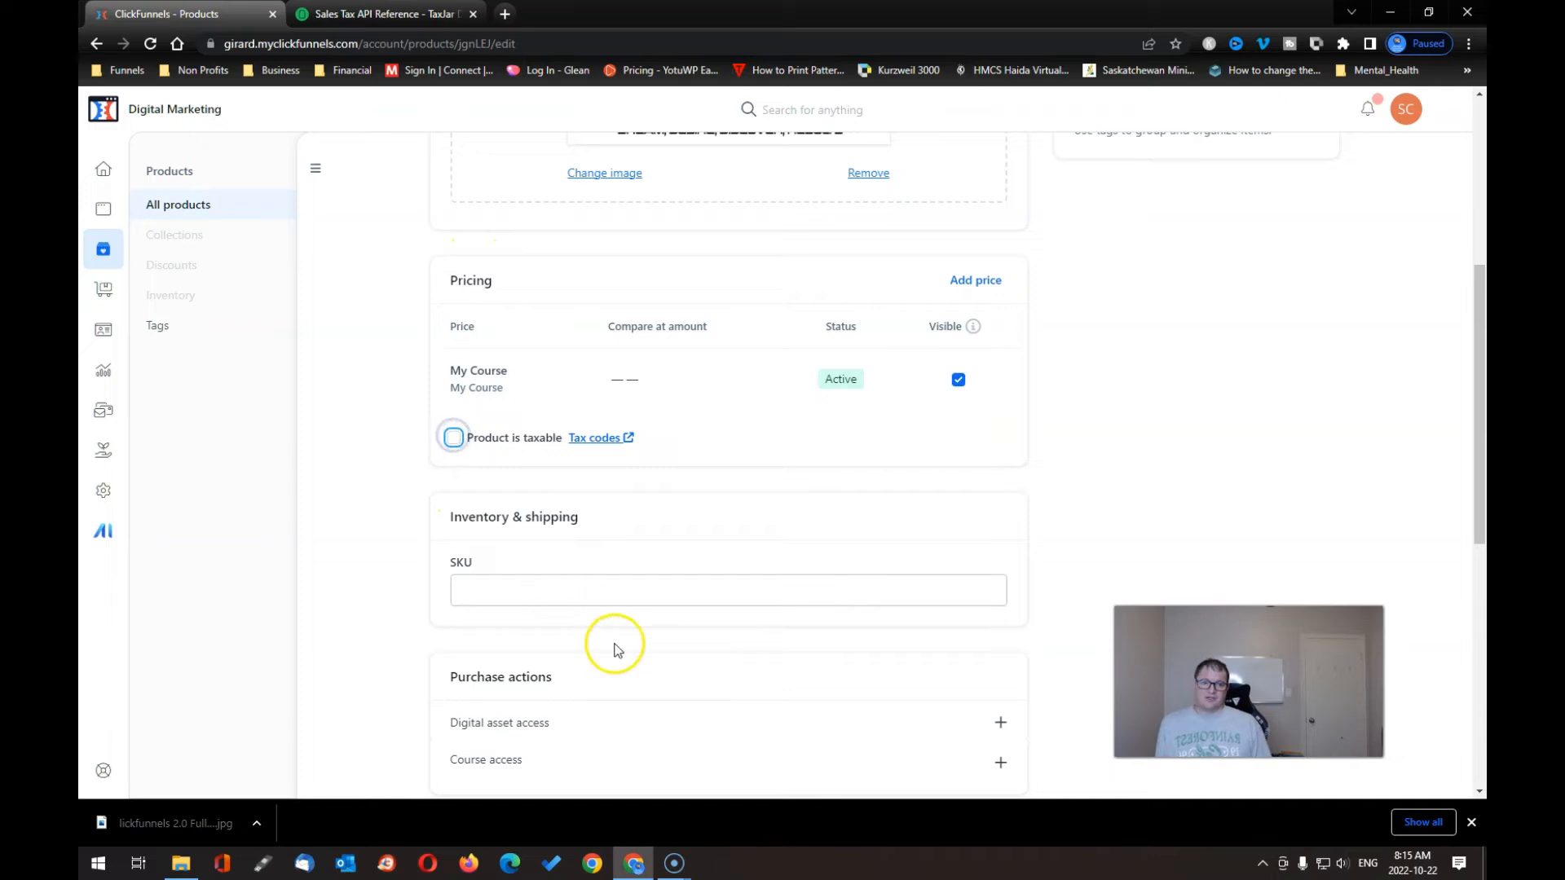
scroll(633, 662, "down", 3)
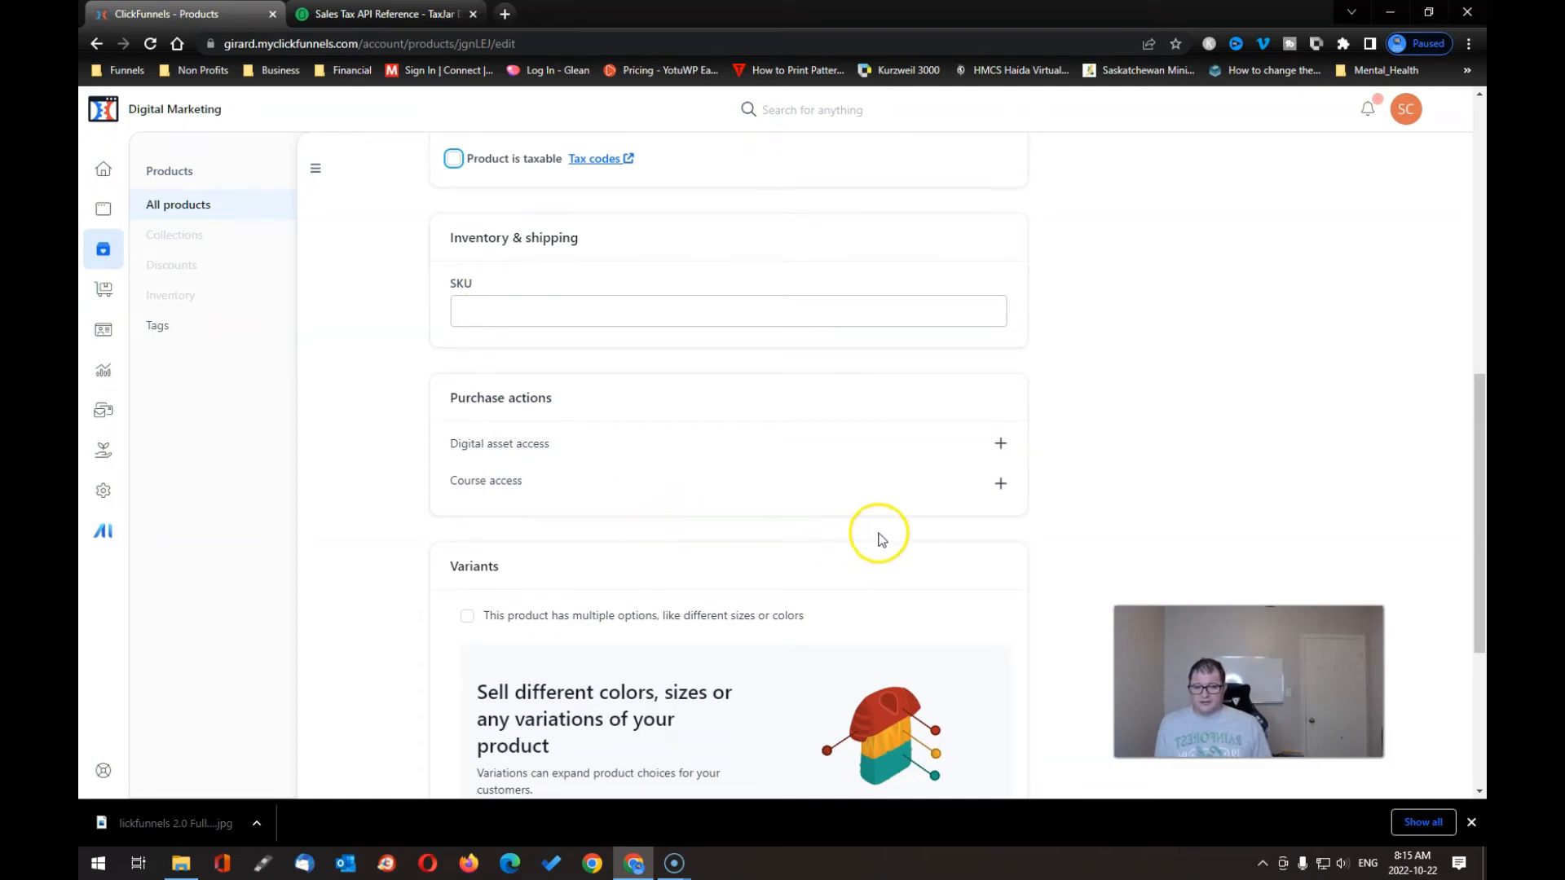
left_click(1001, 487)
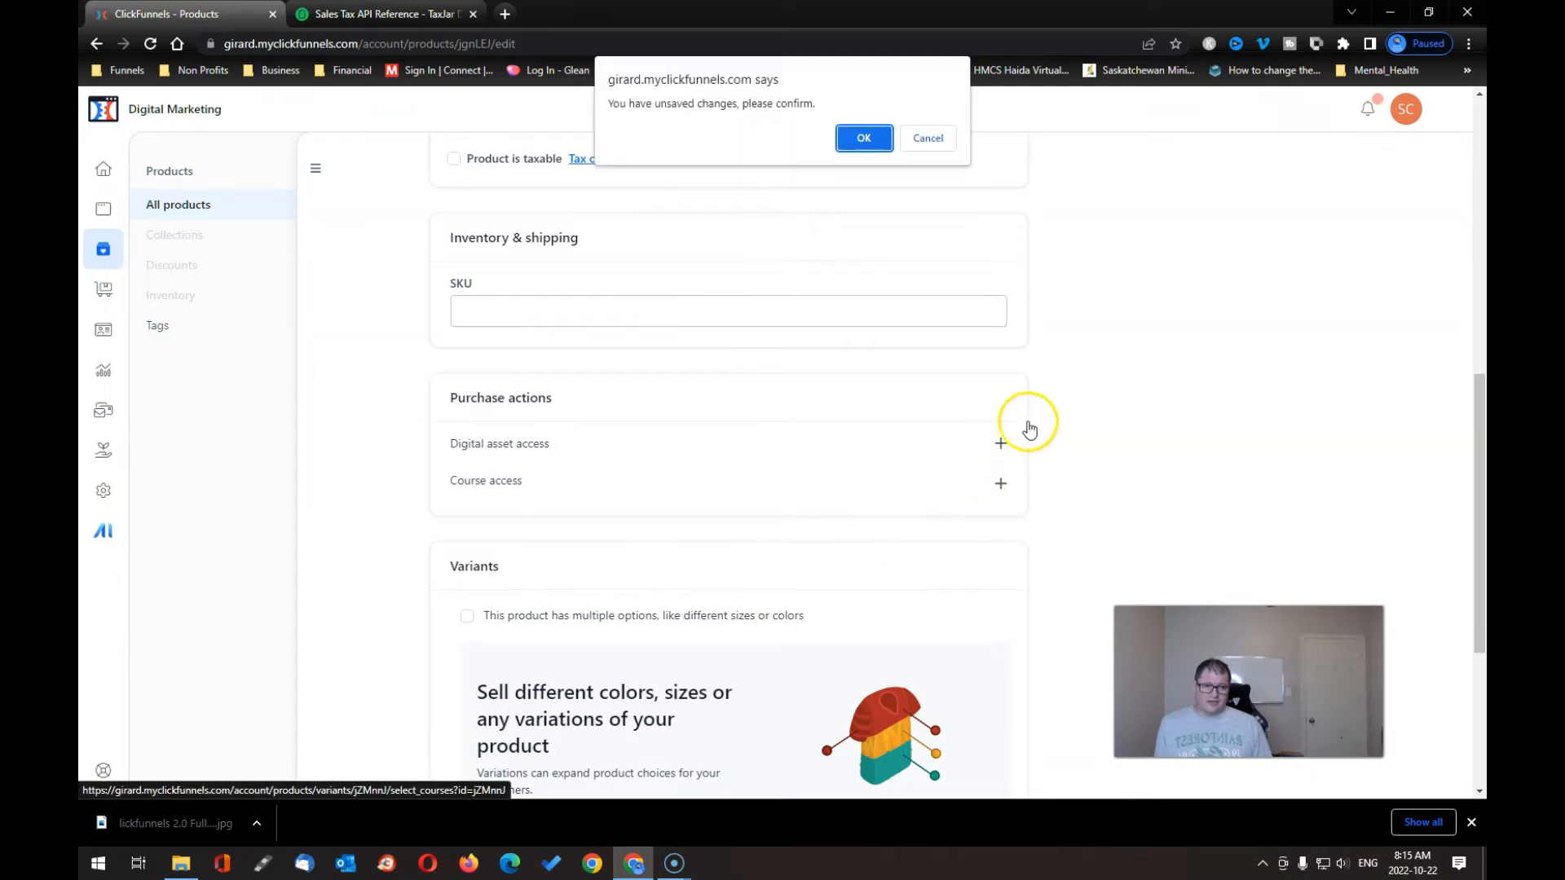
left_click(929, 138)
scroll(924, 430, "up", 3)
scroll(923, 429, "up", 5)
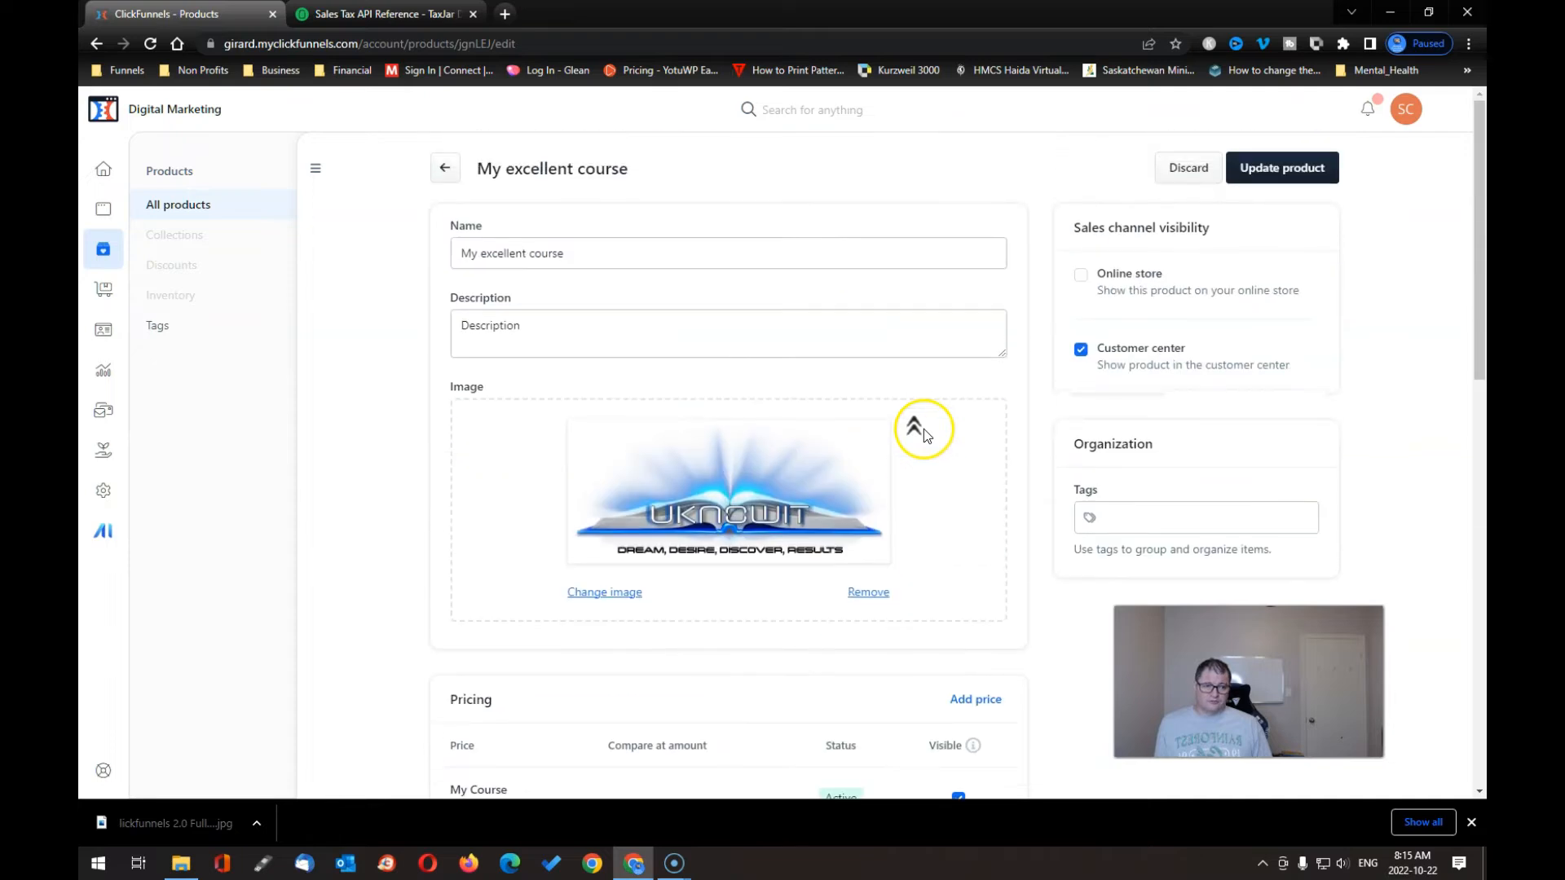
left_click(1286, 168)
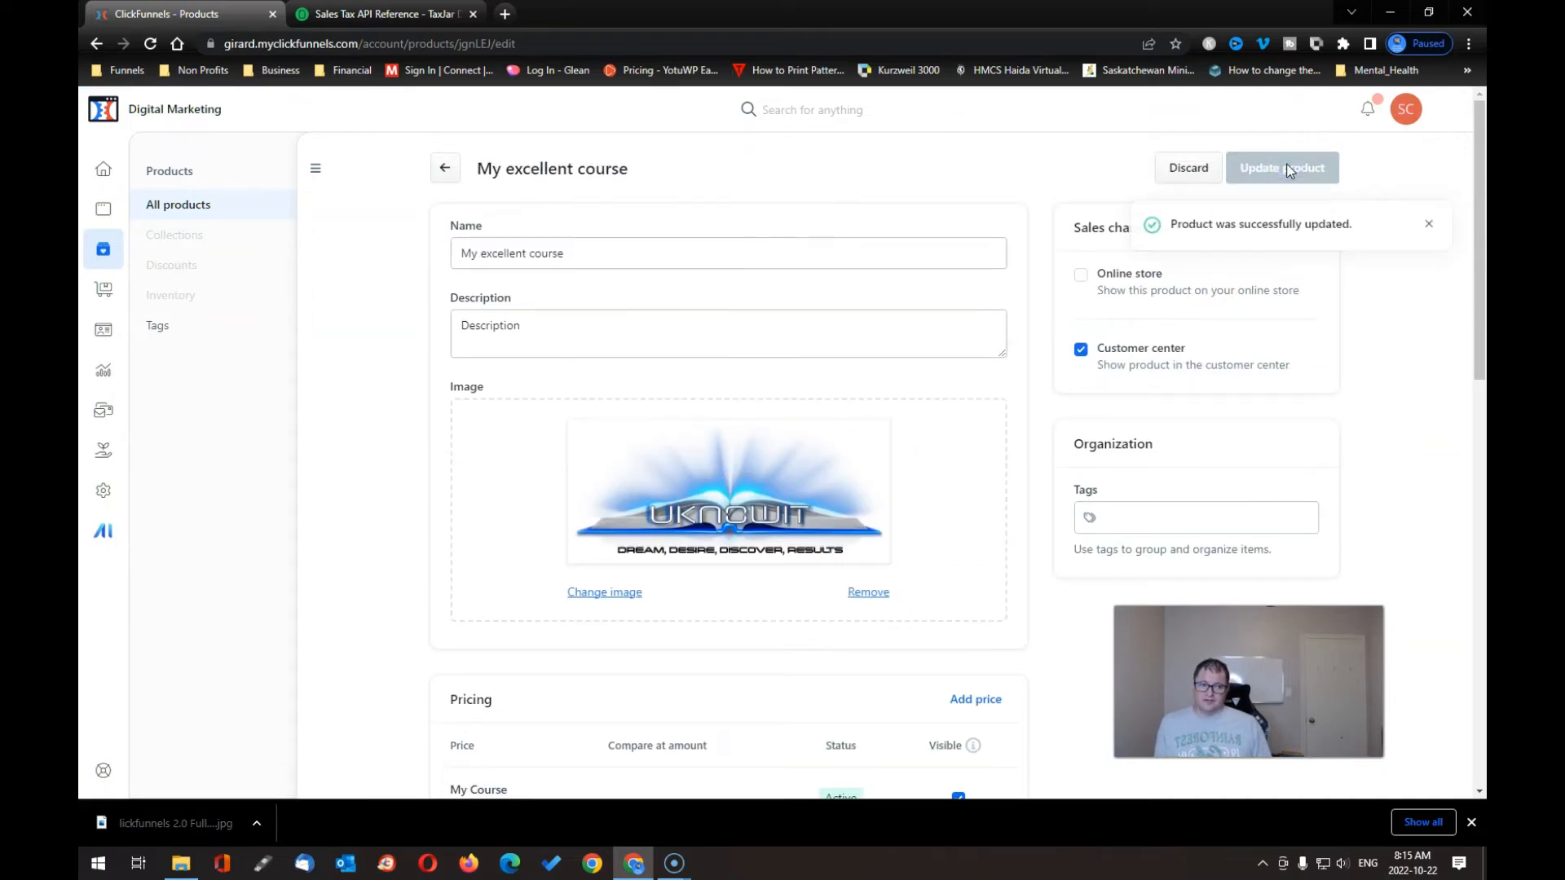
scroll(930, 408, "down", 10)
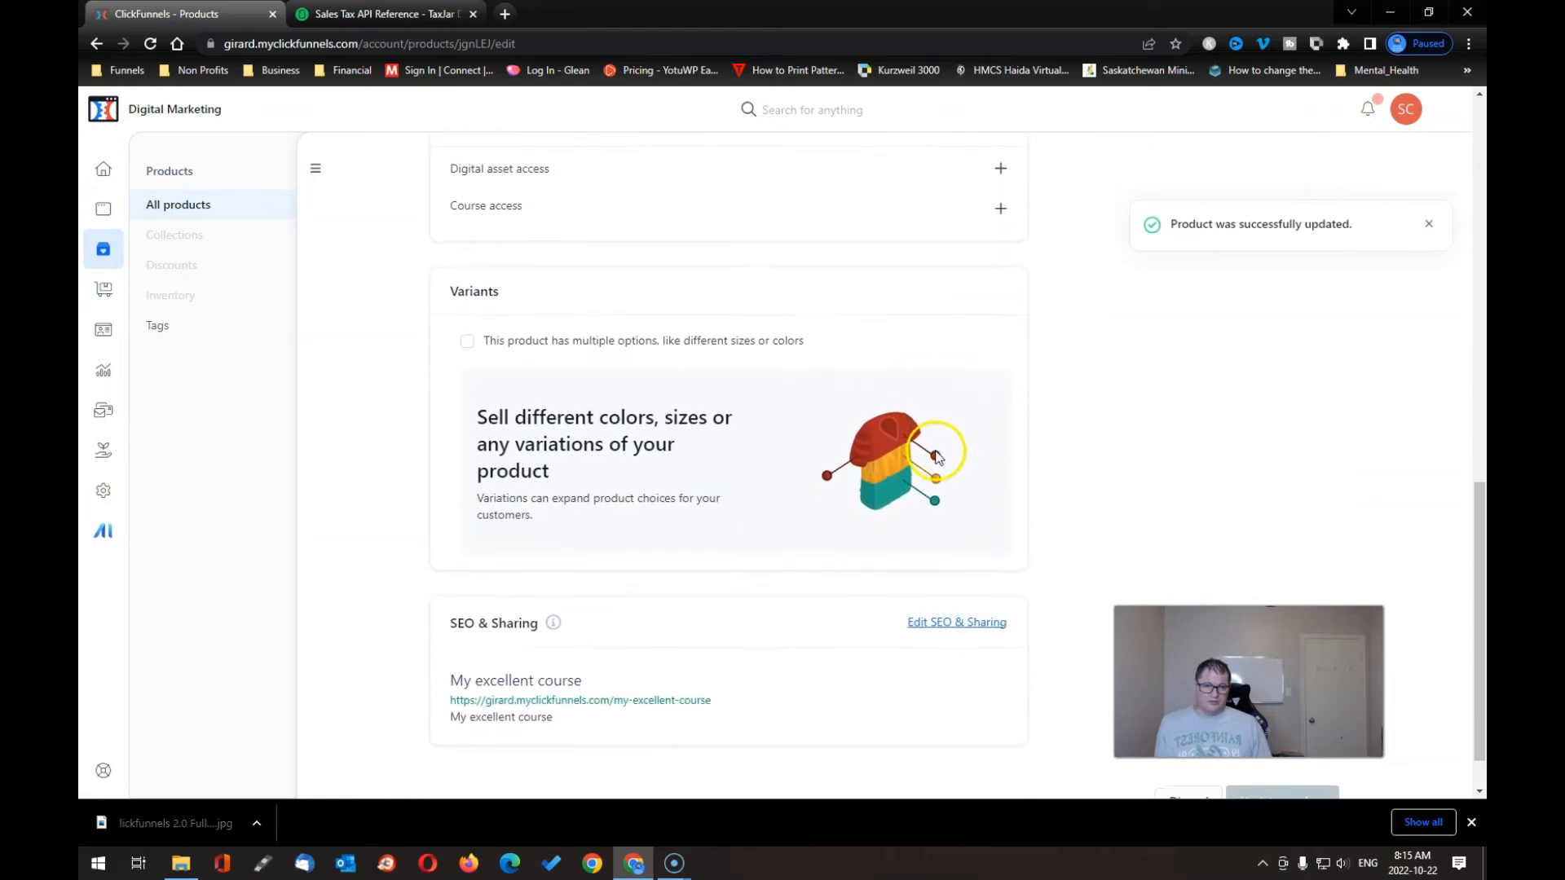
- Try adding course access (no published courses), then return to Products and the site overview
scroll(929, 465, "up", 3)
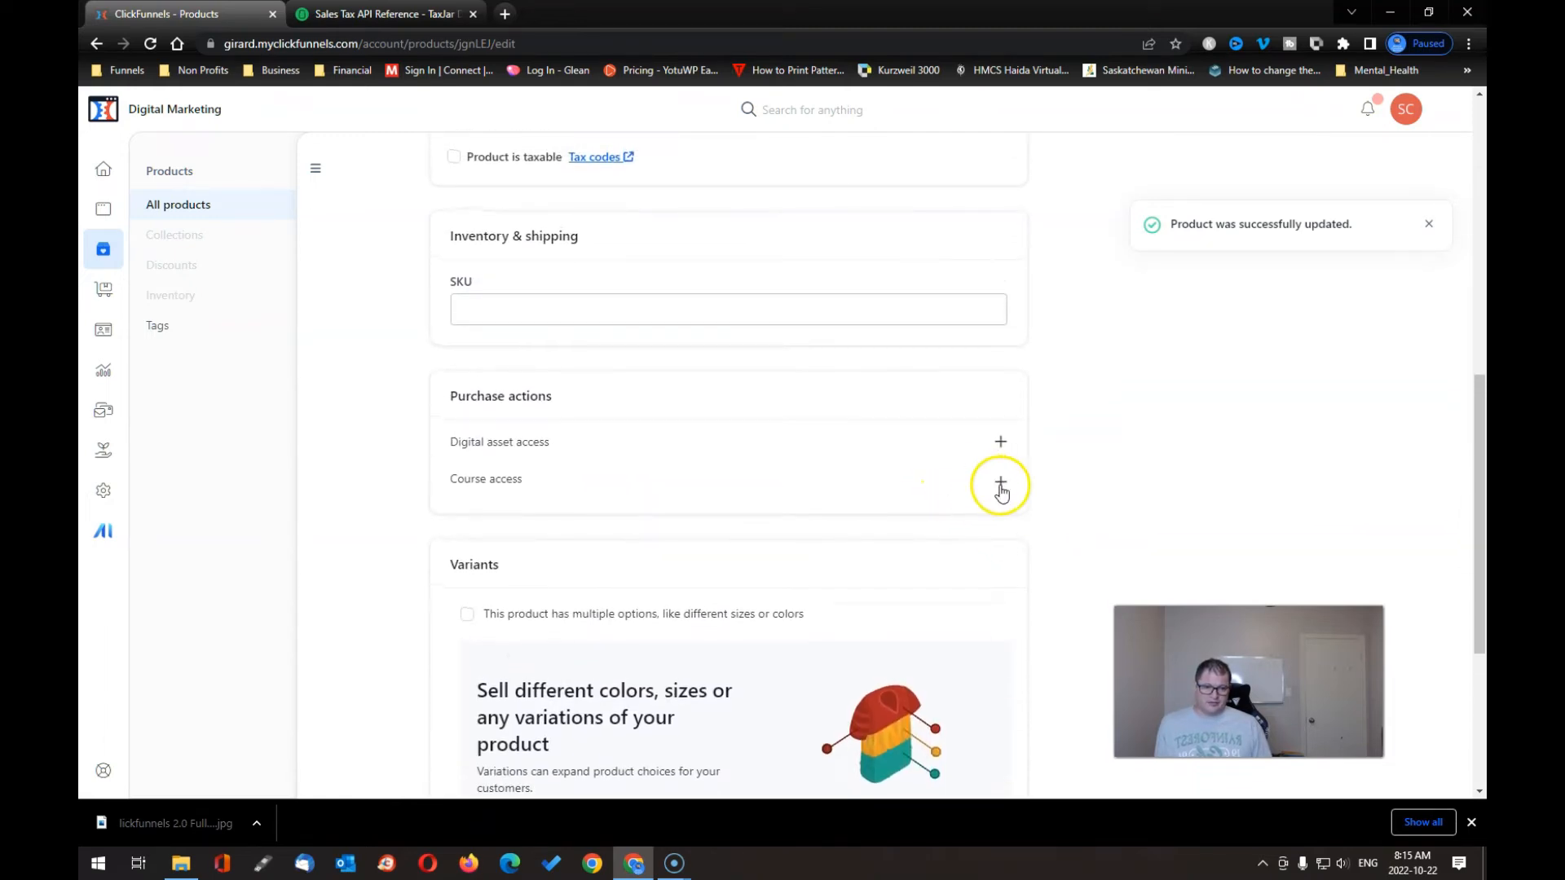
left_click(1001, 488)
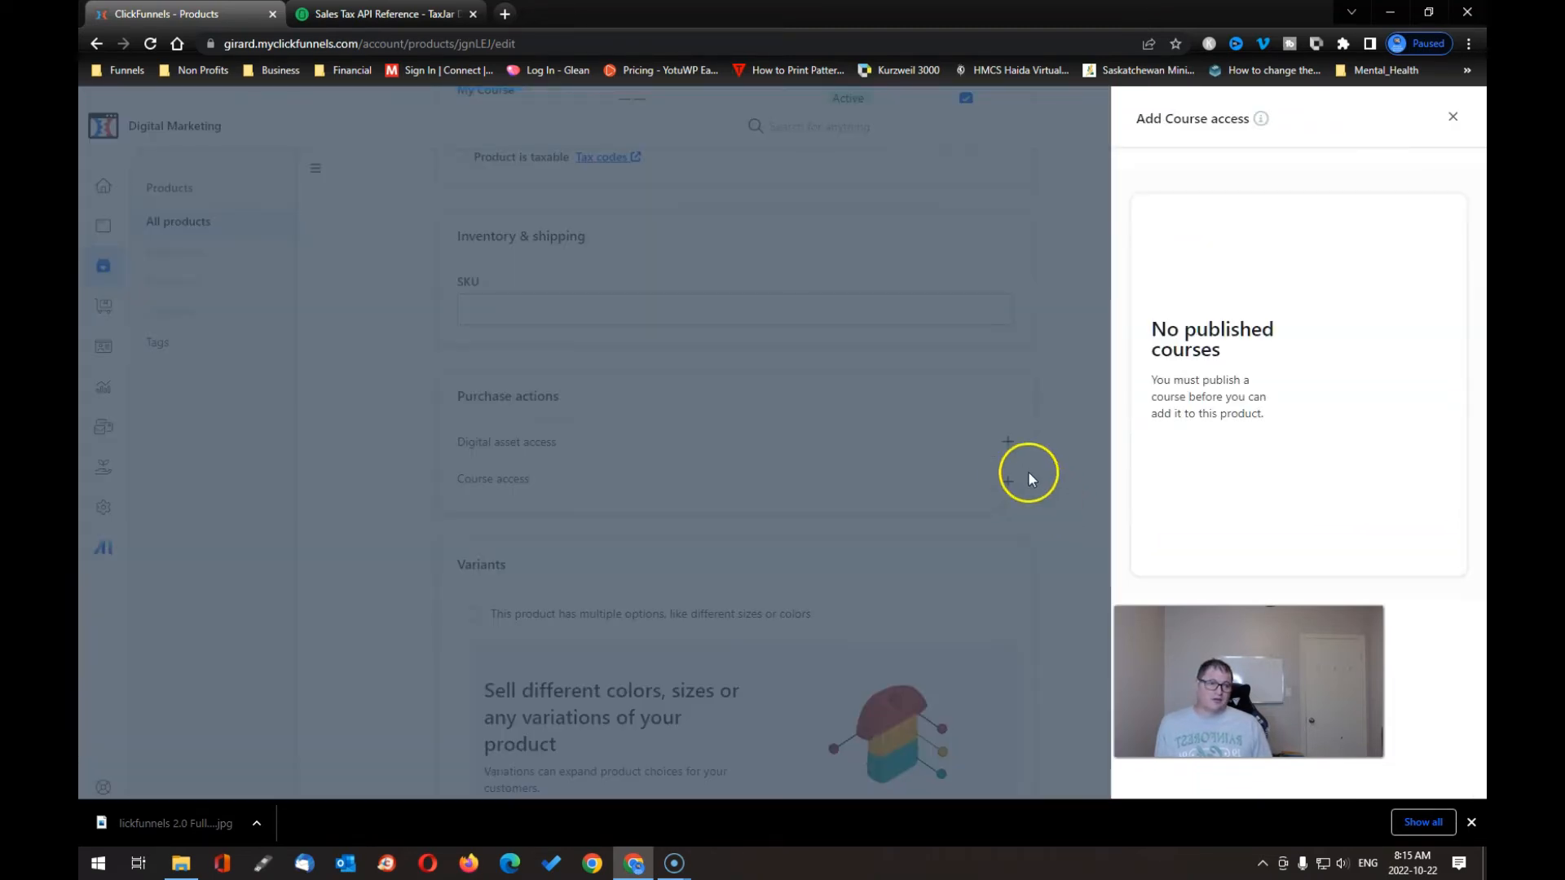
left_click(1065, 465)
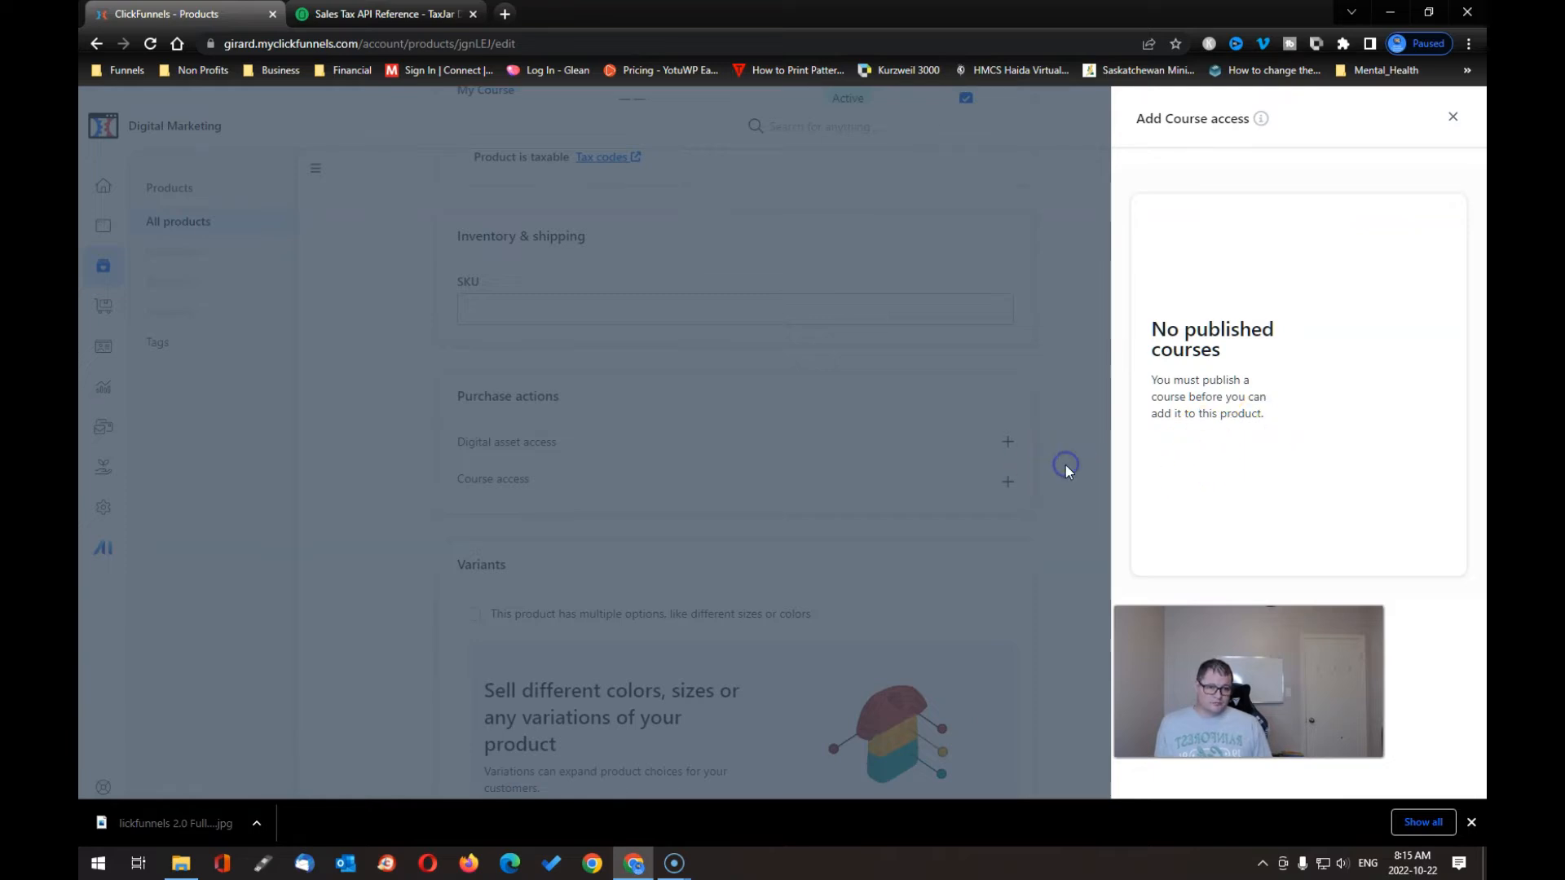
left_click(1452, 117)
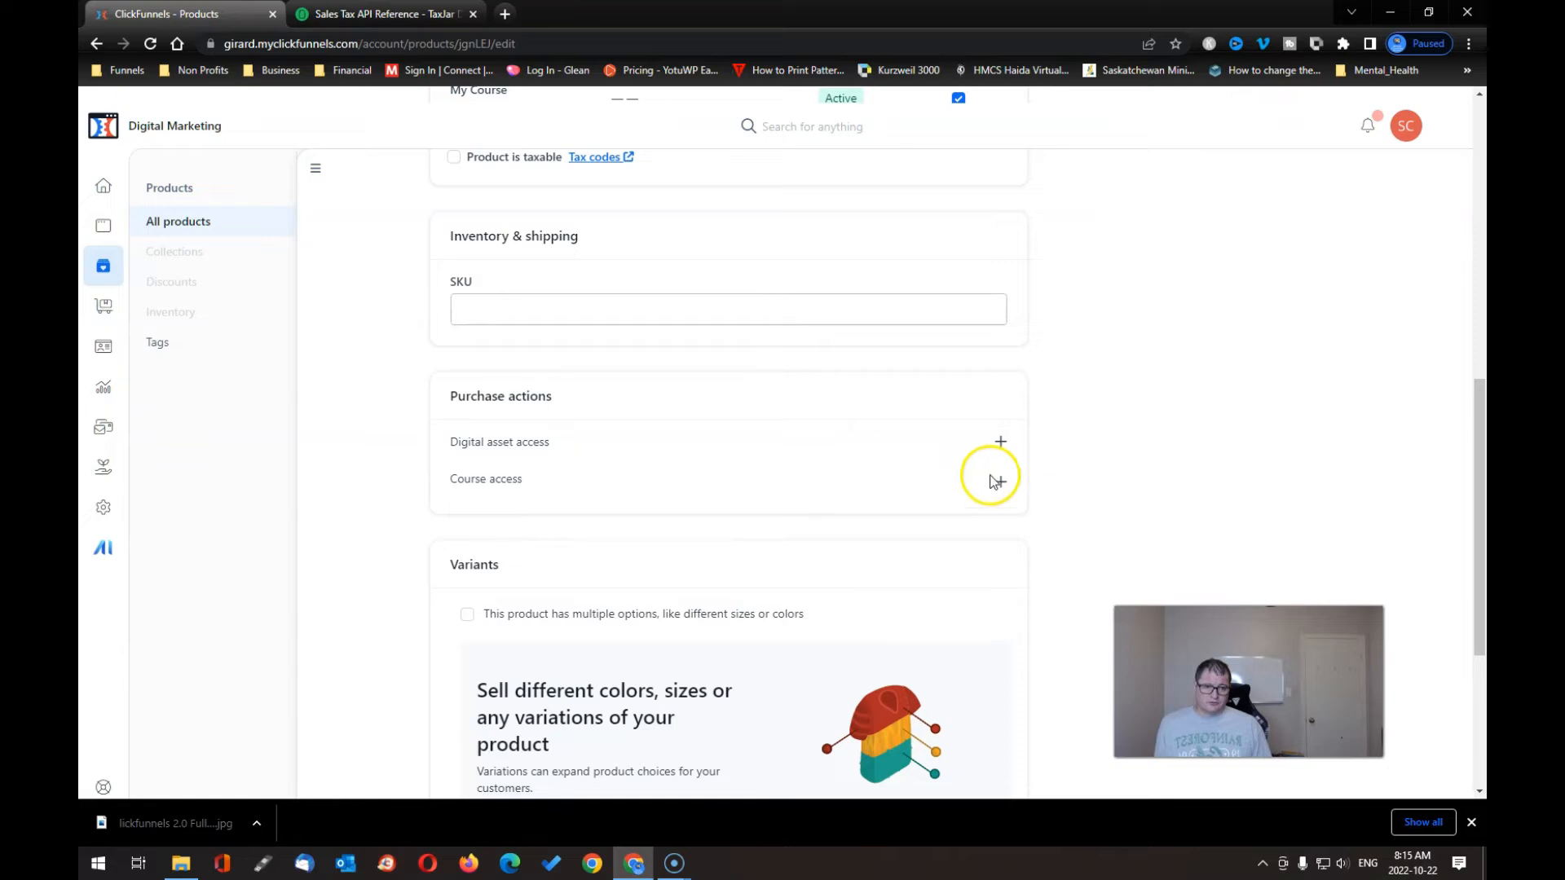
scroll(318, 366, "up", 9)
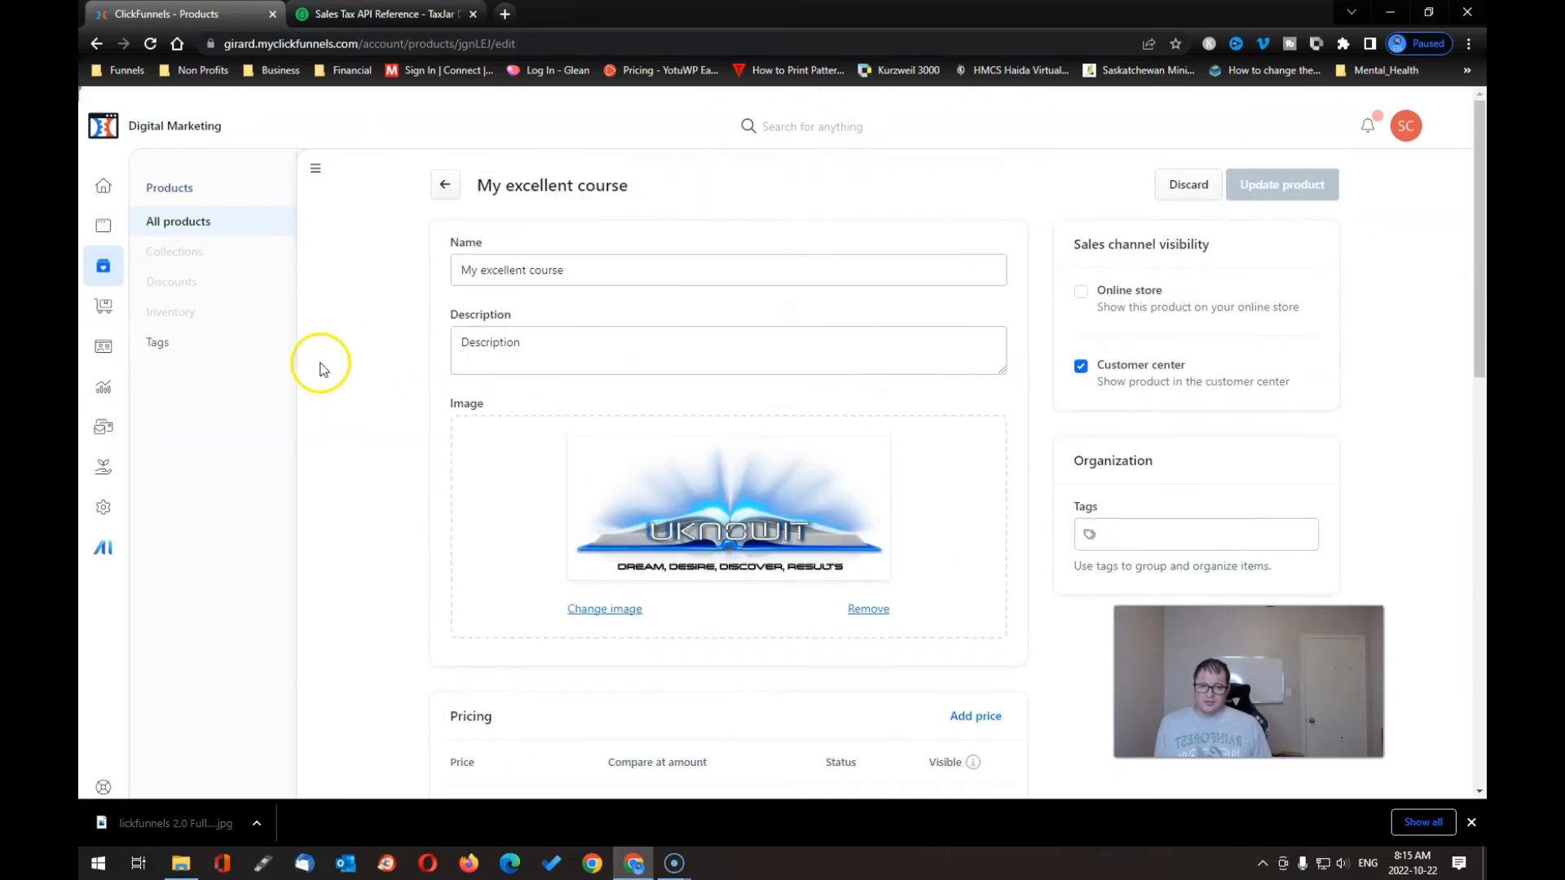
left_click(445, 187)
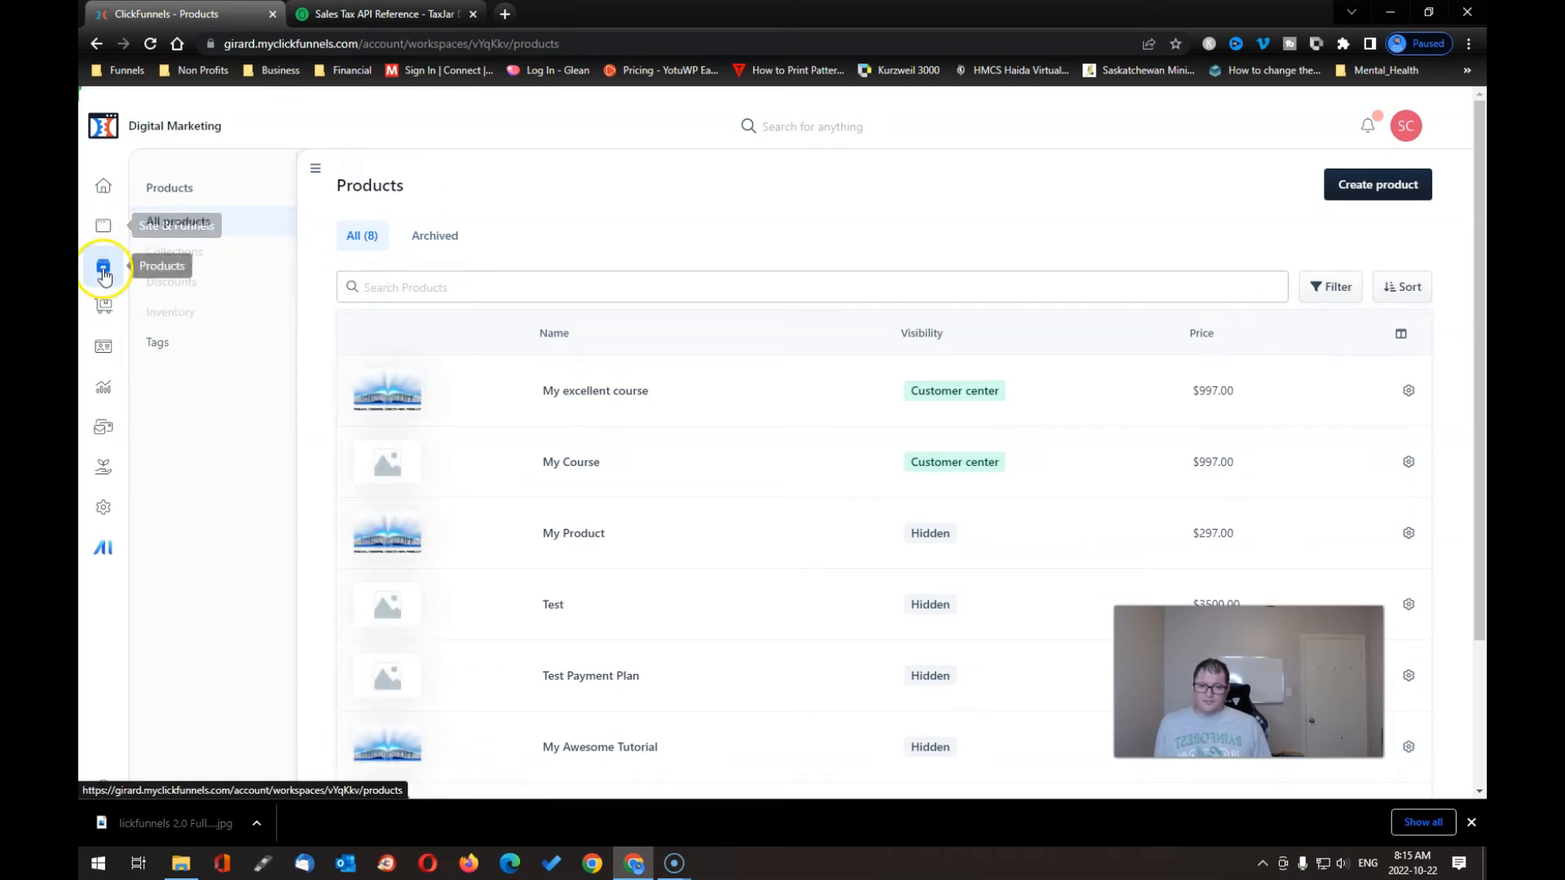
left_click(104, 230)
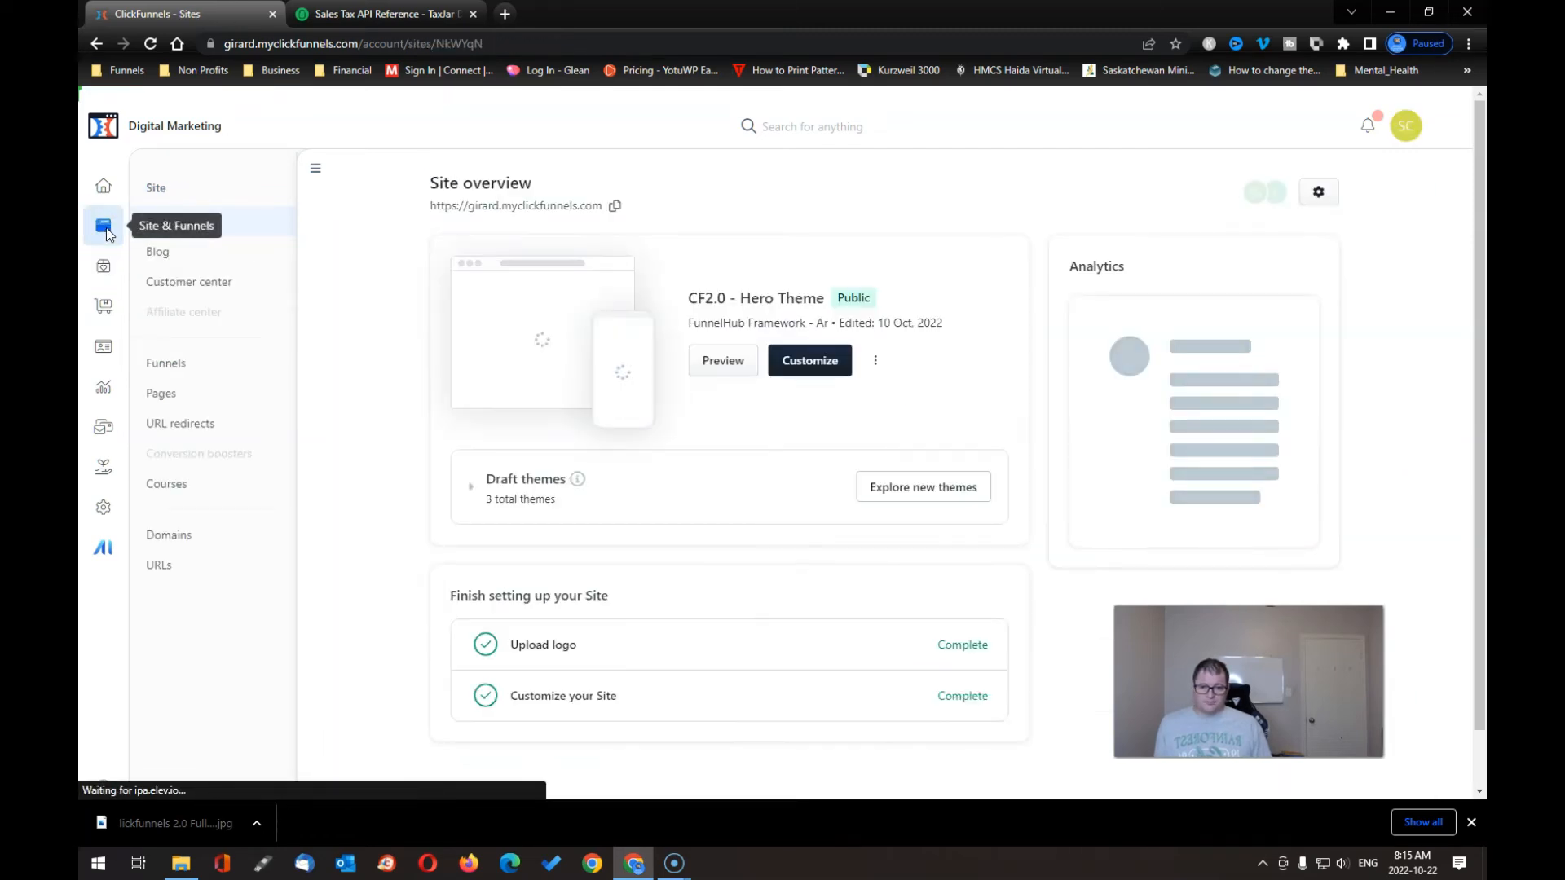
- Publish Scott Course immediately from the Courses list
left_click(171, 484)
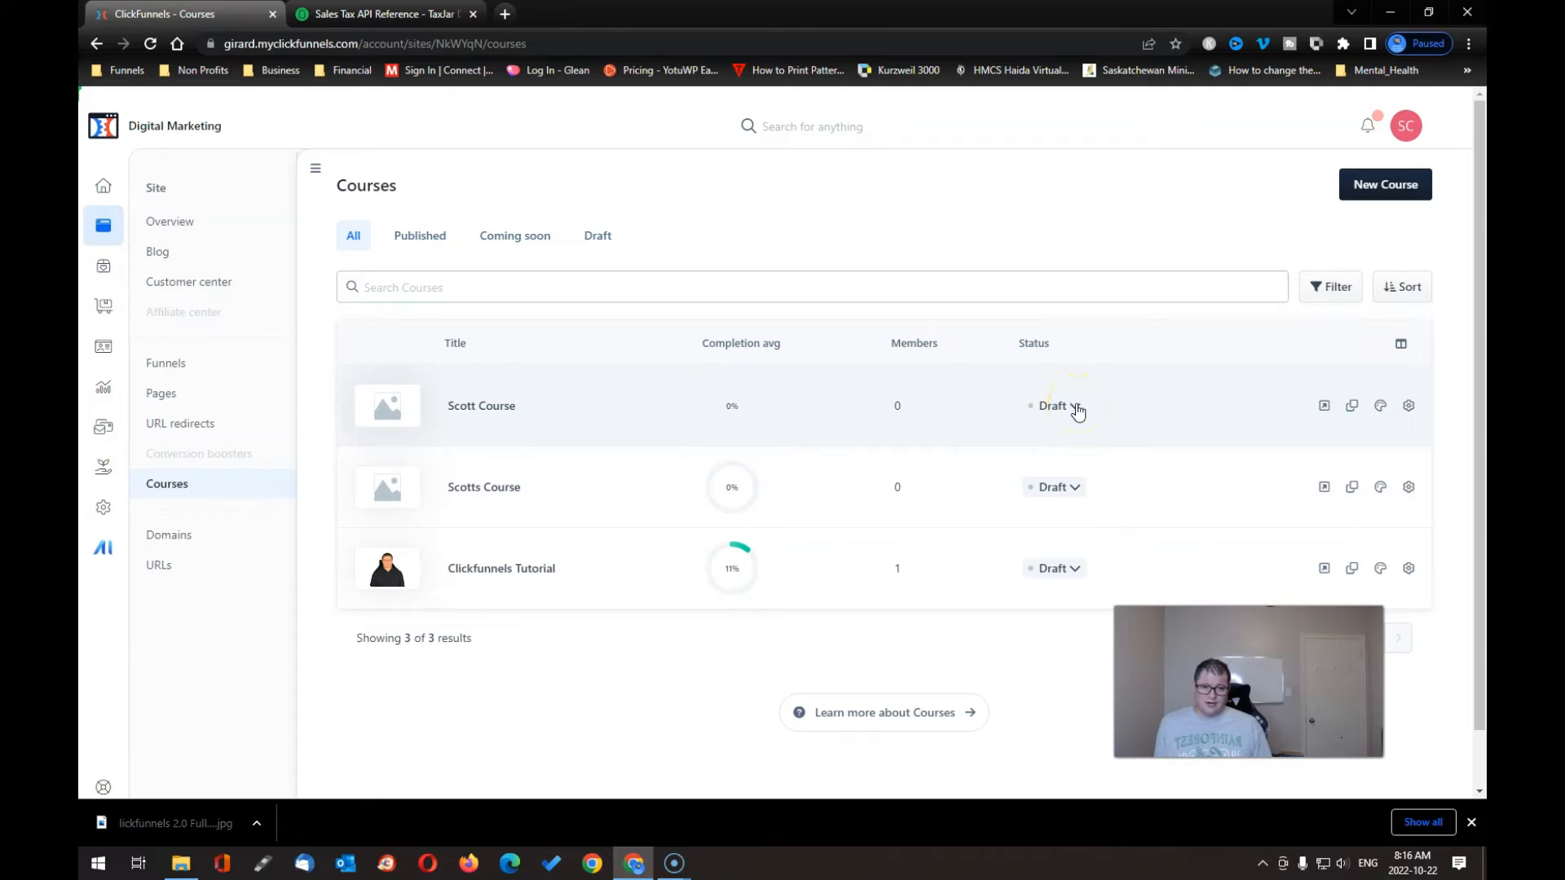
left_click(1076, 407)
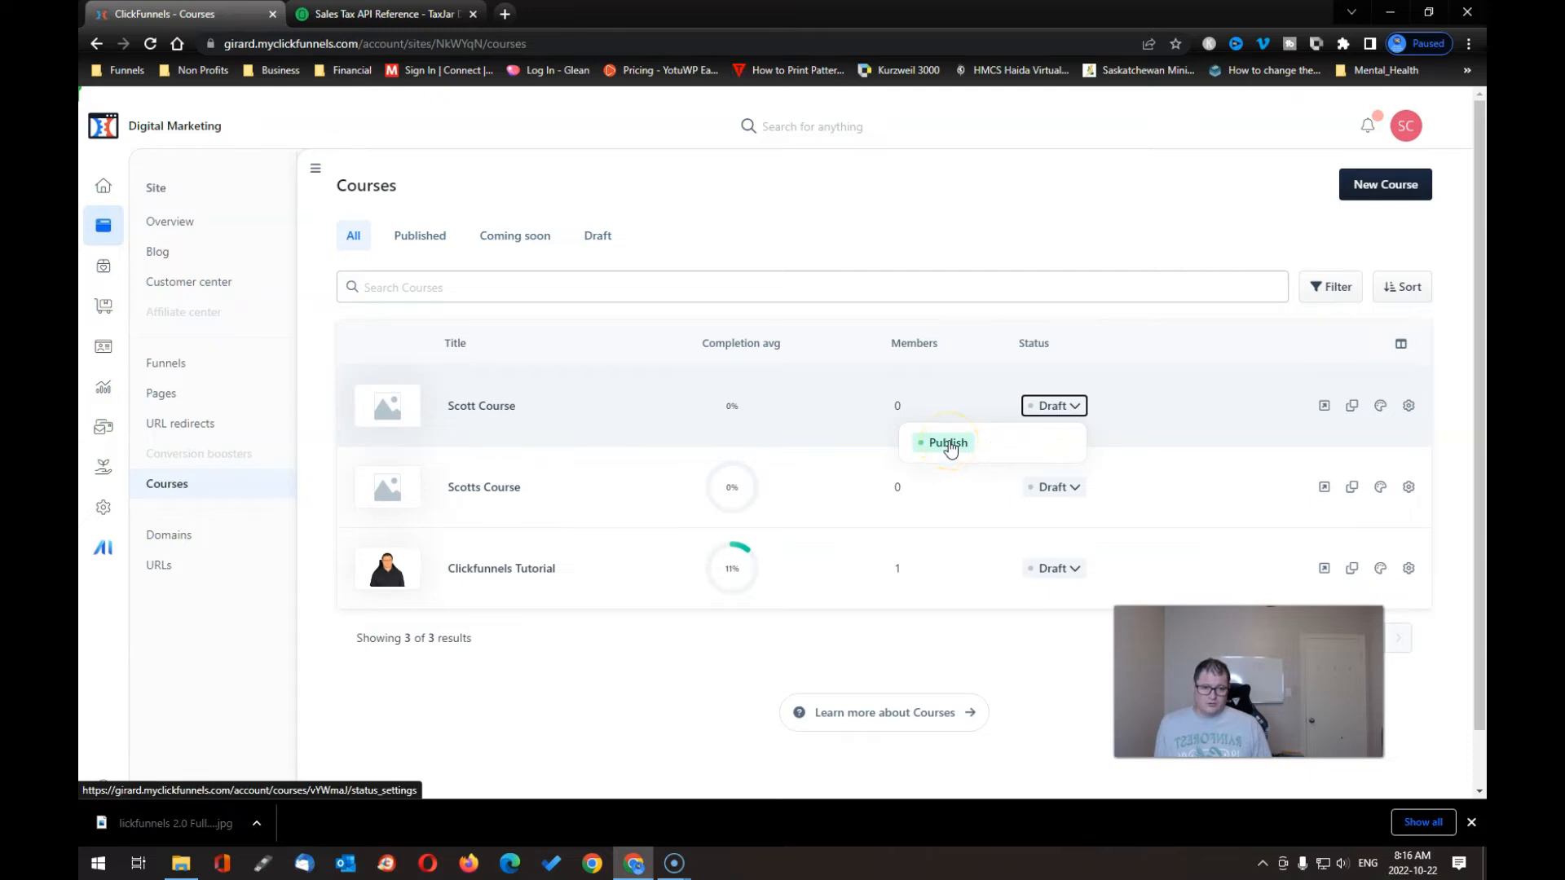
left_click(949, 445)
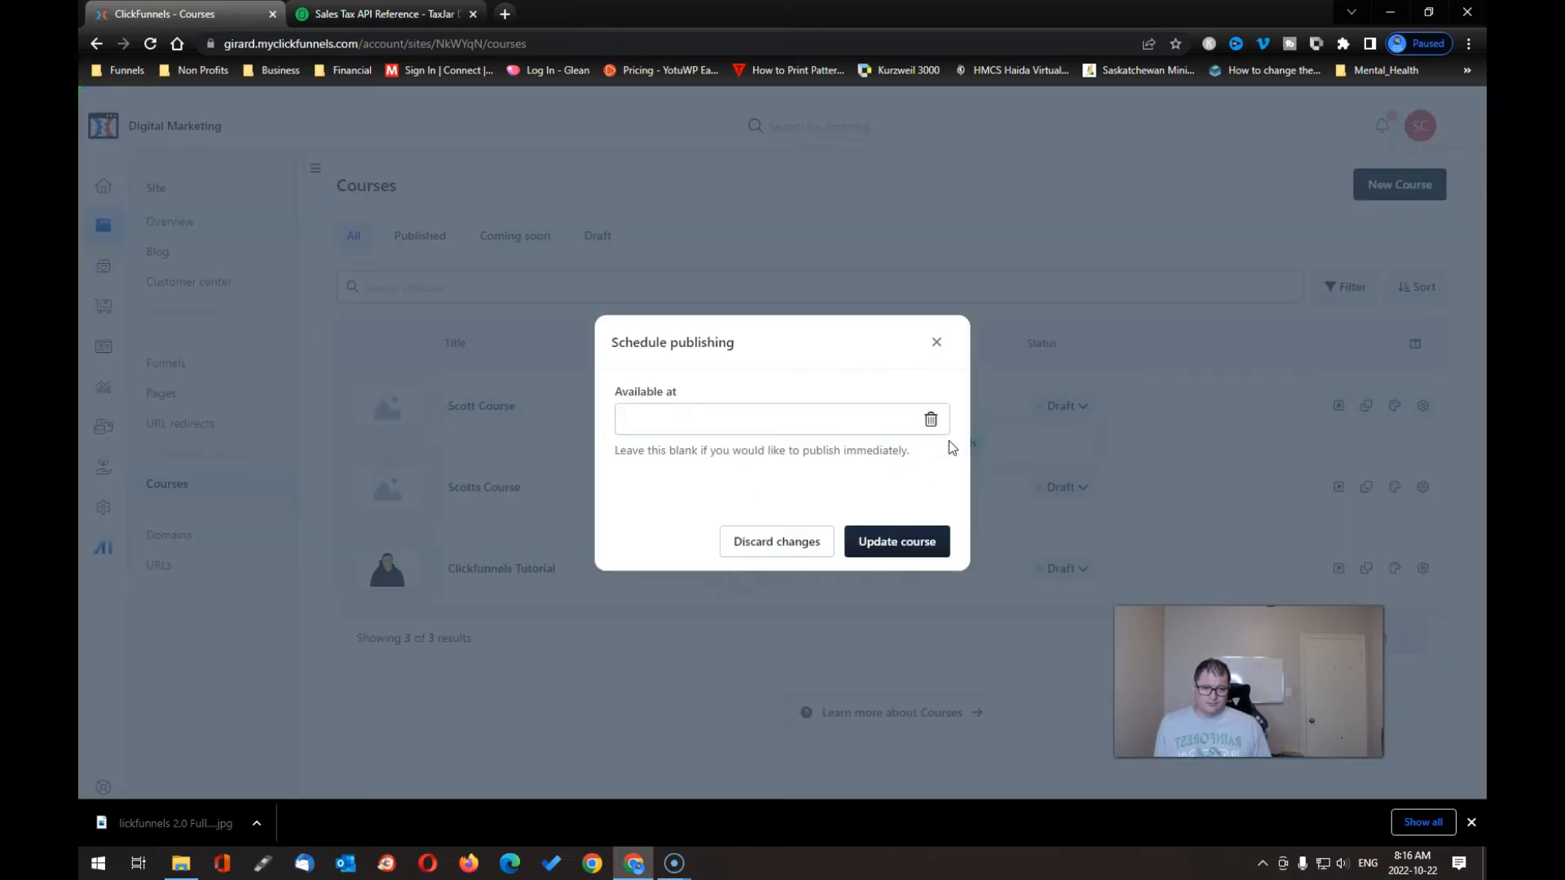
left_click(901, 542)
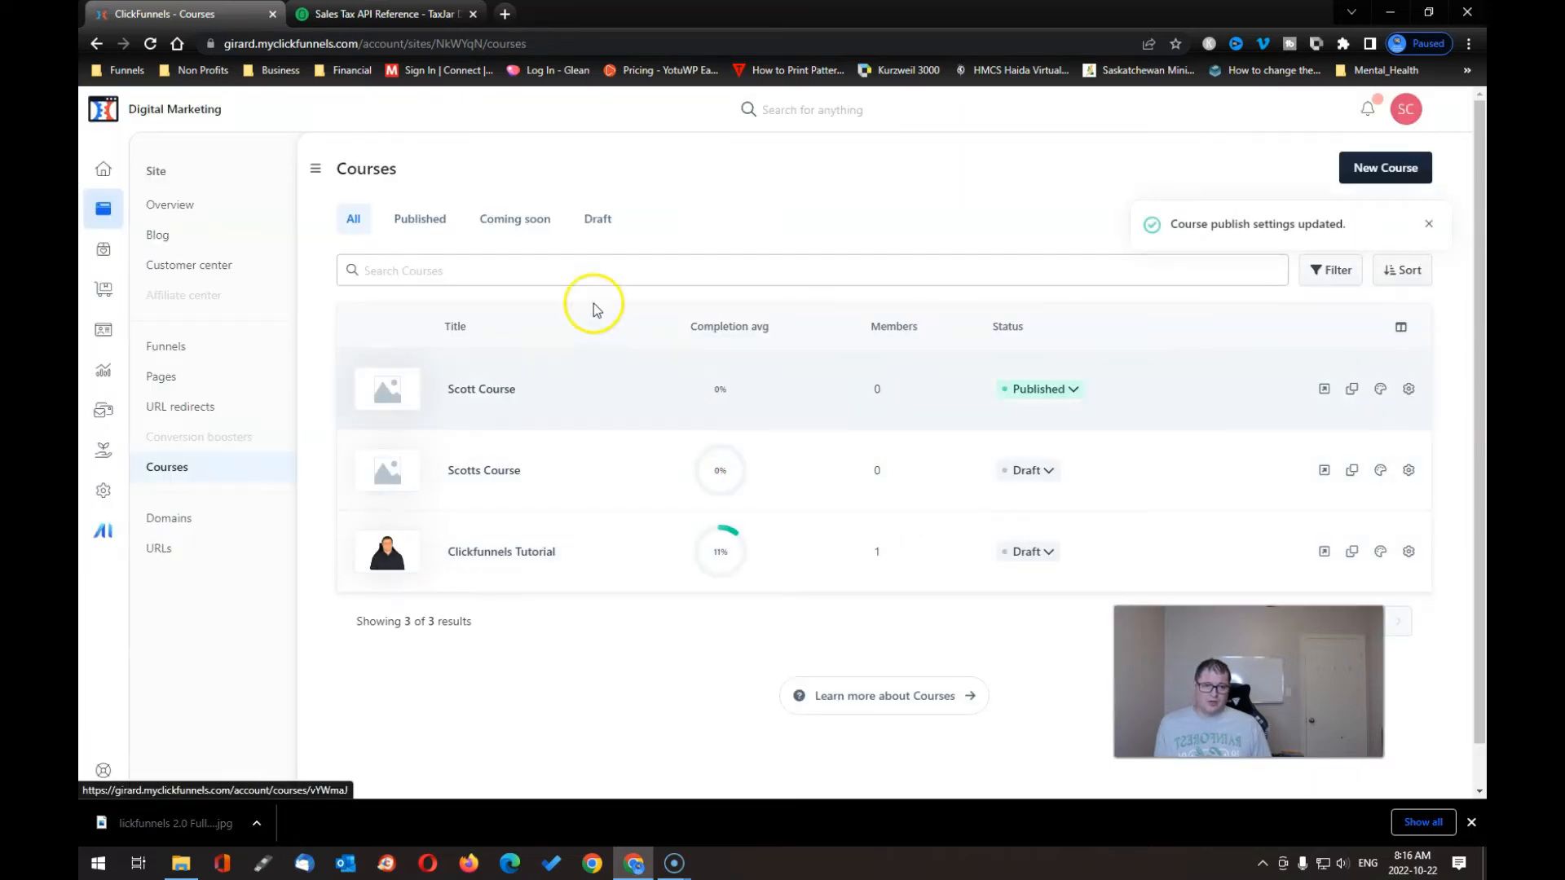
- Filter to published courses, view Scott Course's details, and return to all courses
left_click(434, 224)
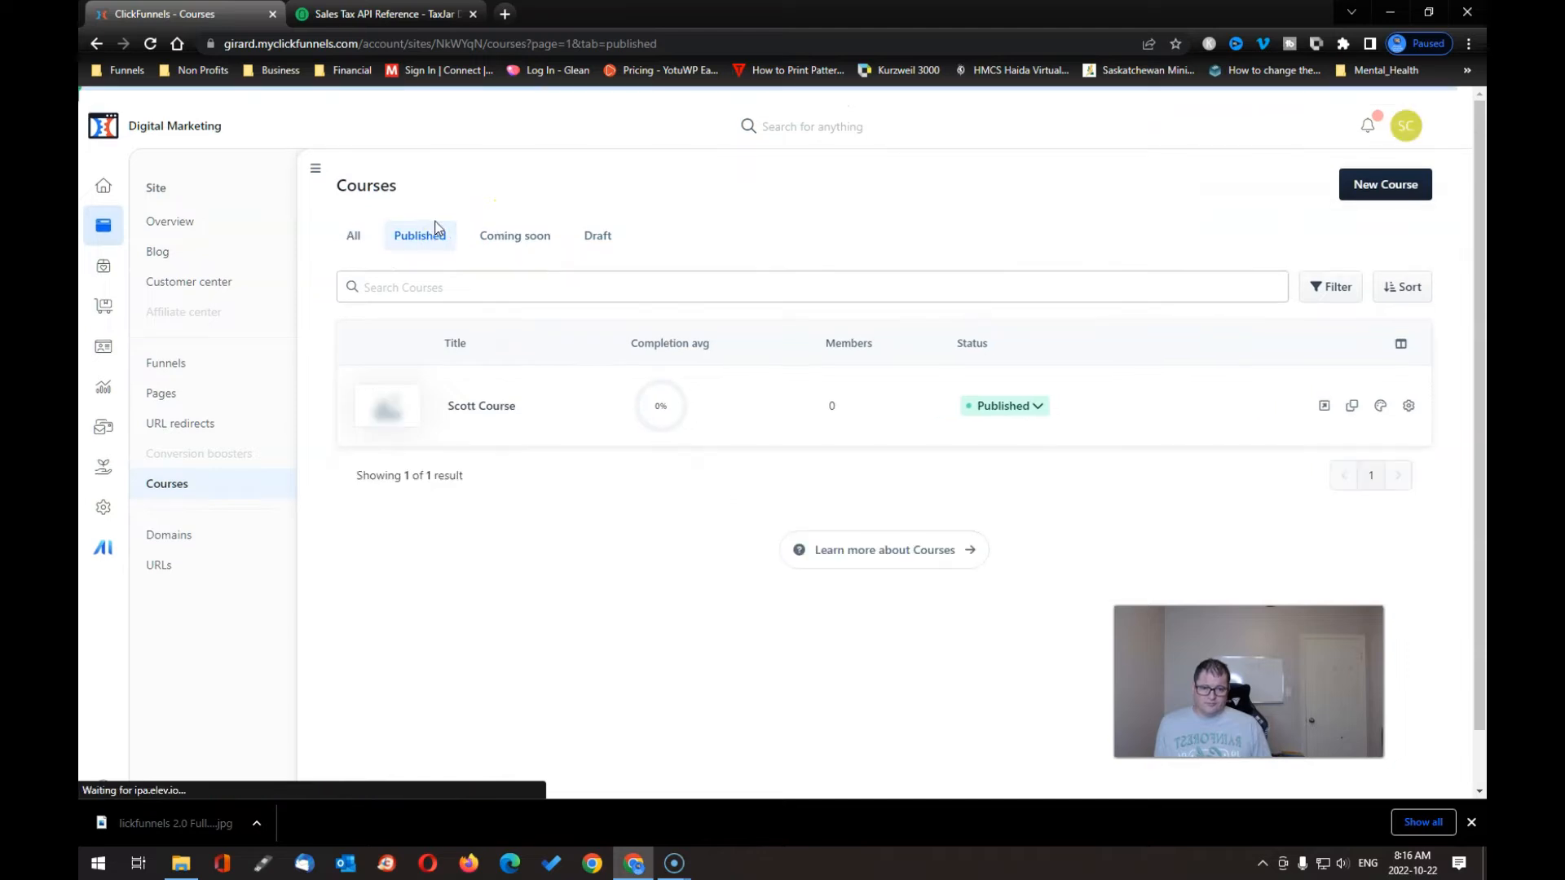
left_click(482, 412)
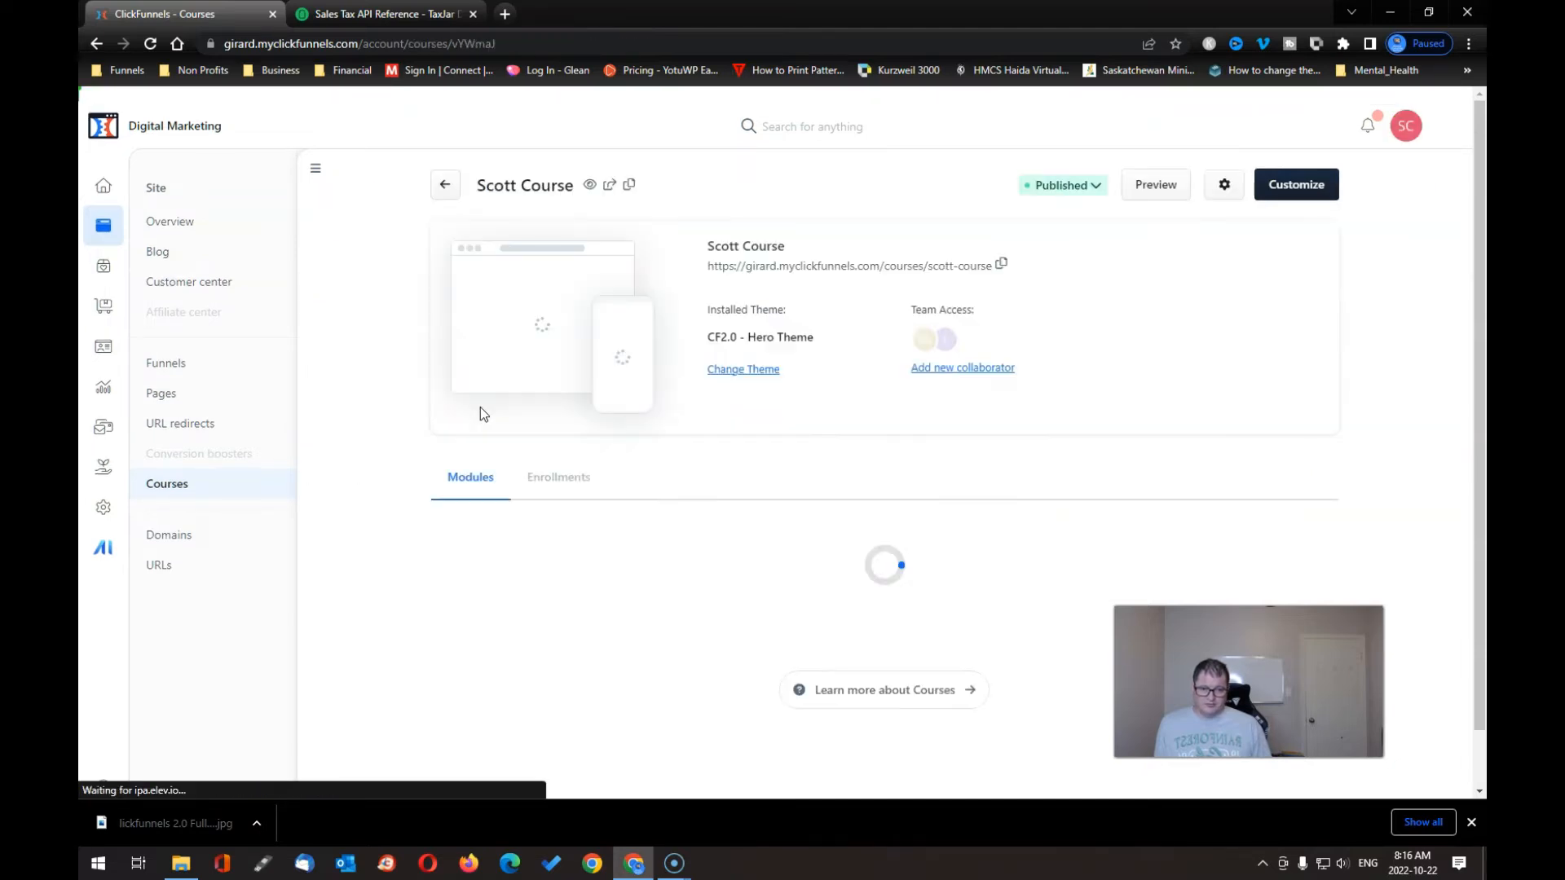
scroll(728, 495, "down", 2)
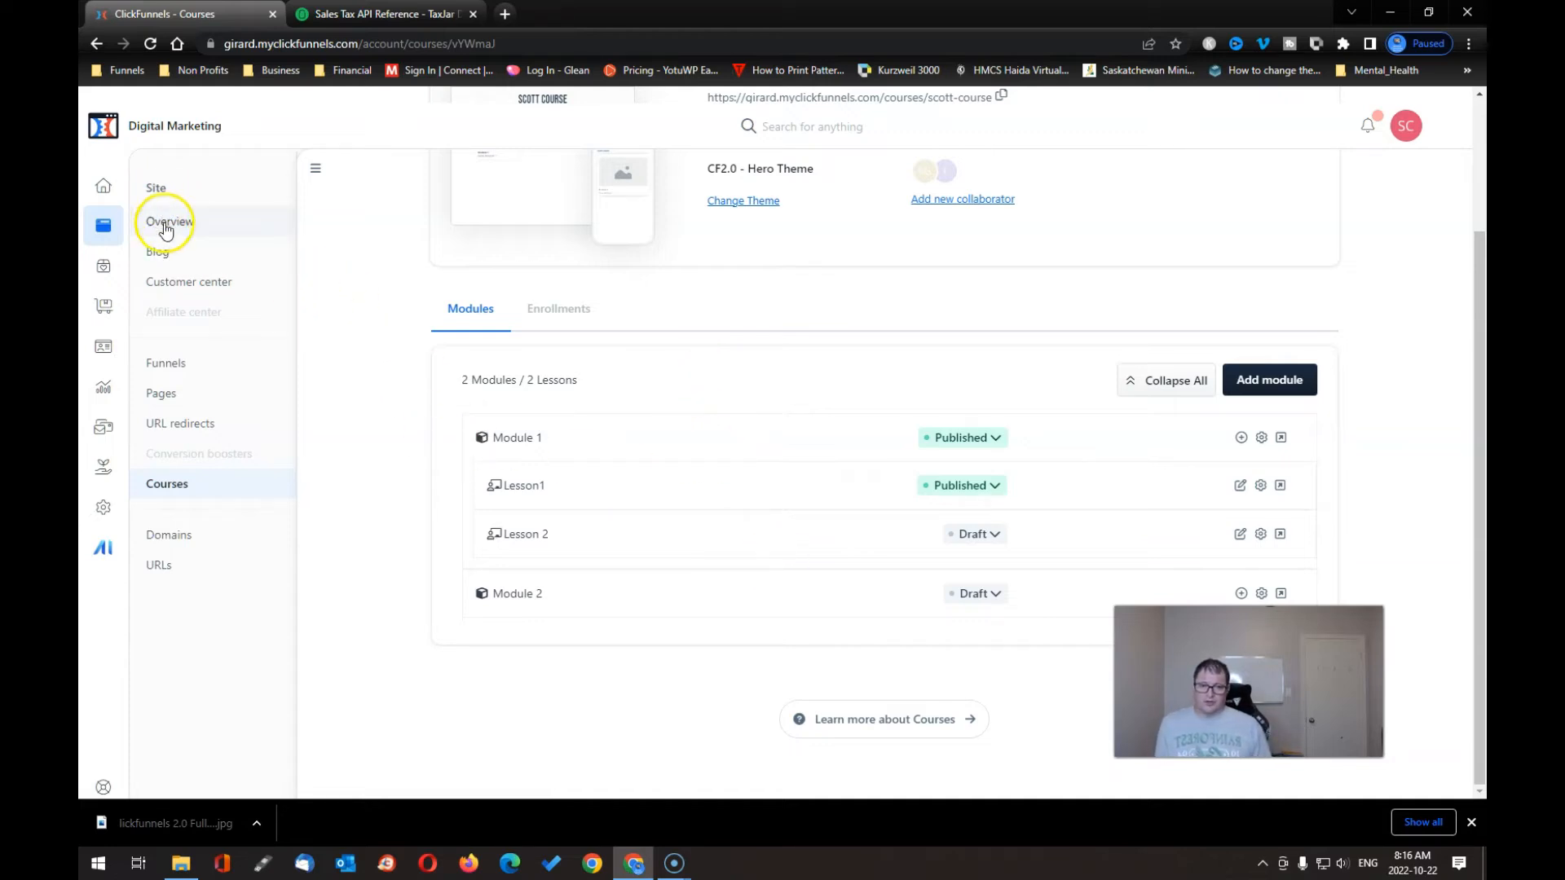
left_click(154, 487)
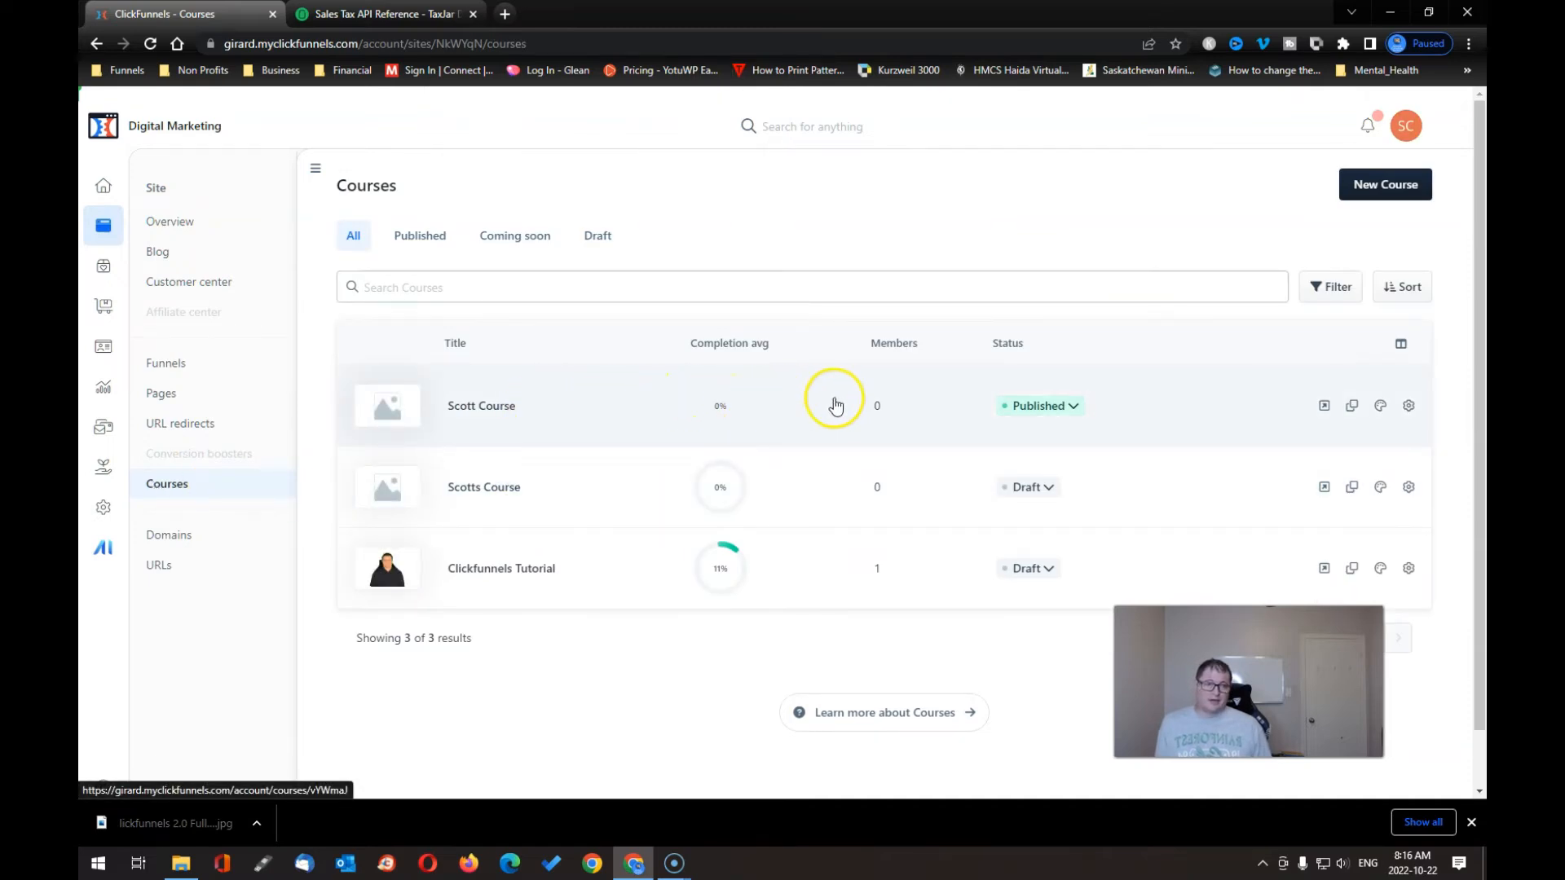
left_click(1078, 408)
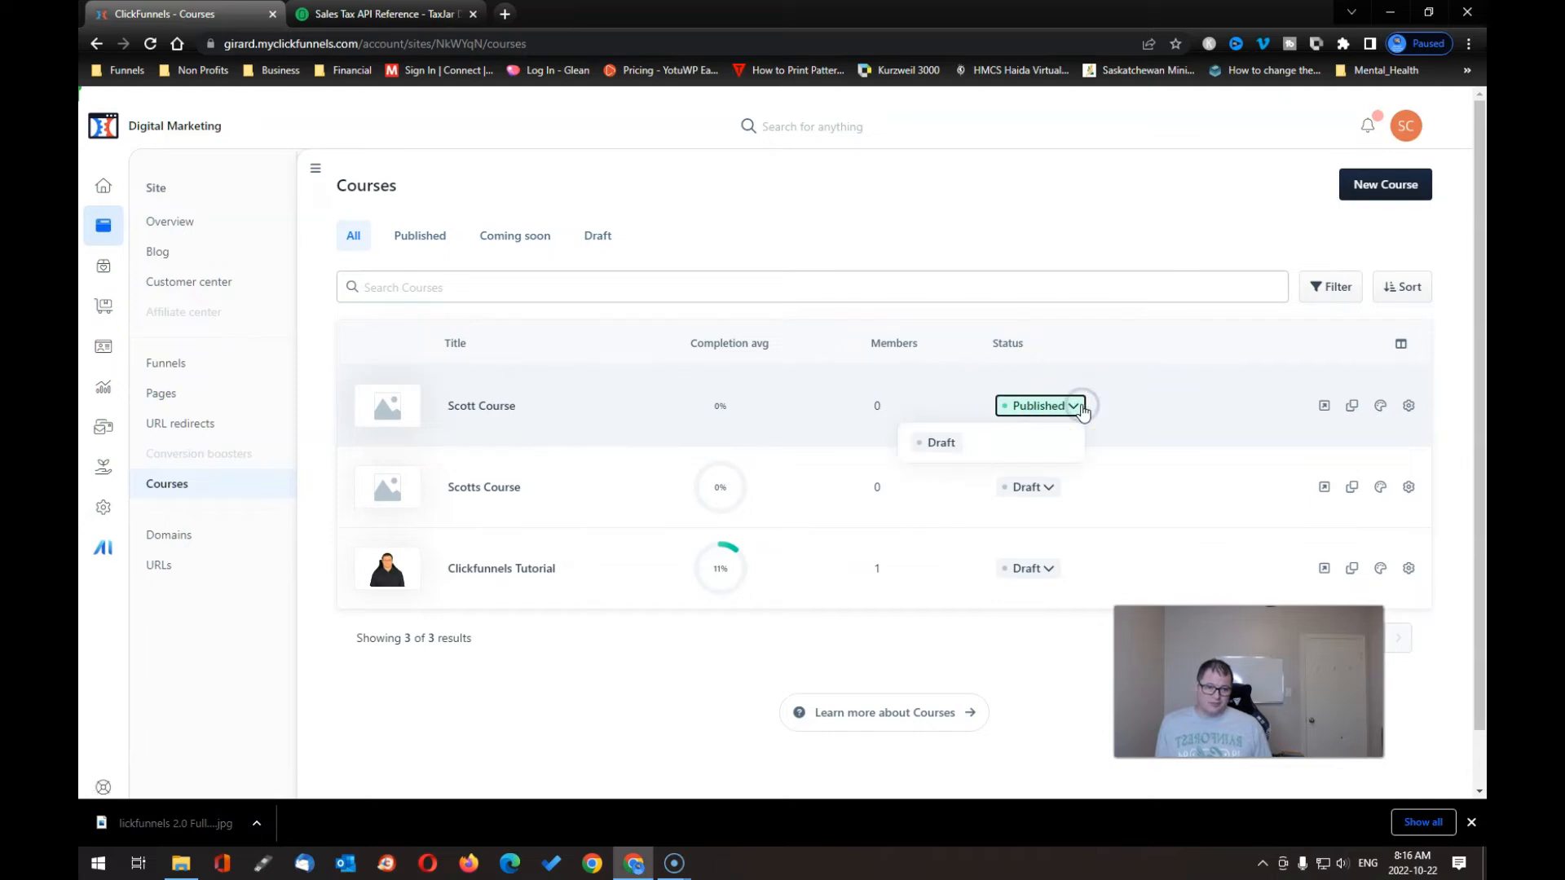
left_click(1081, 407)
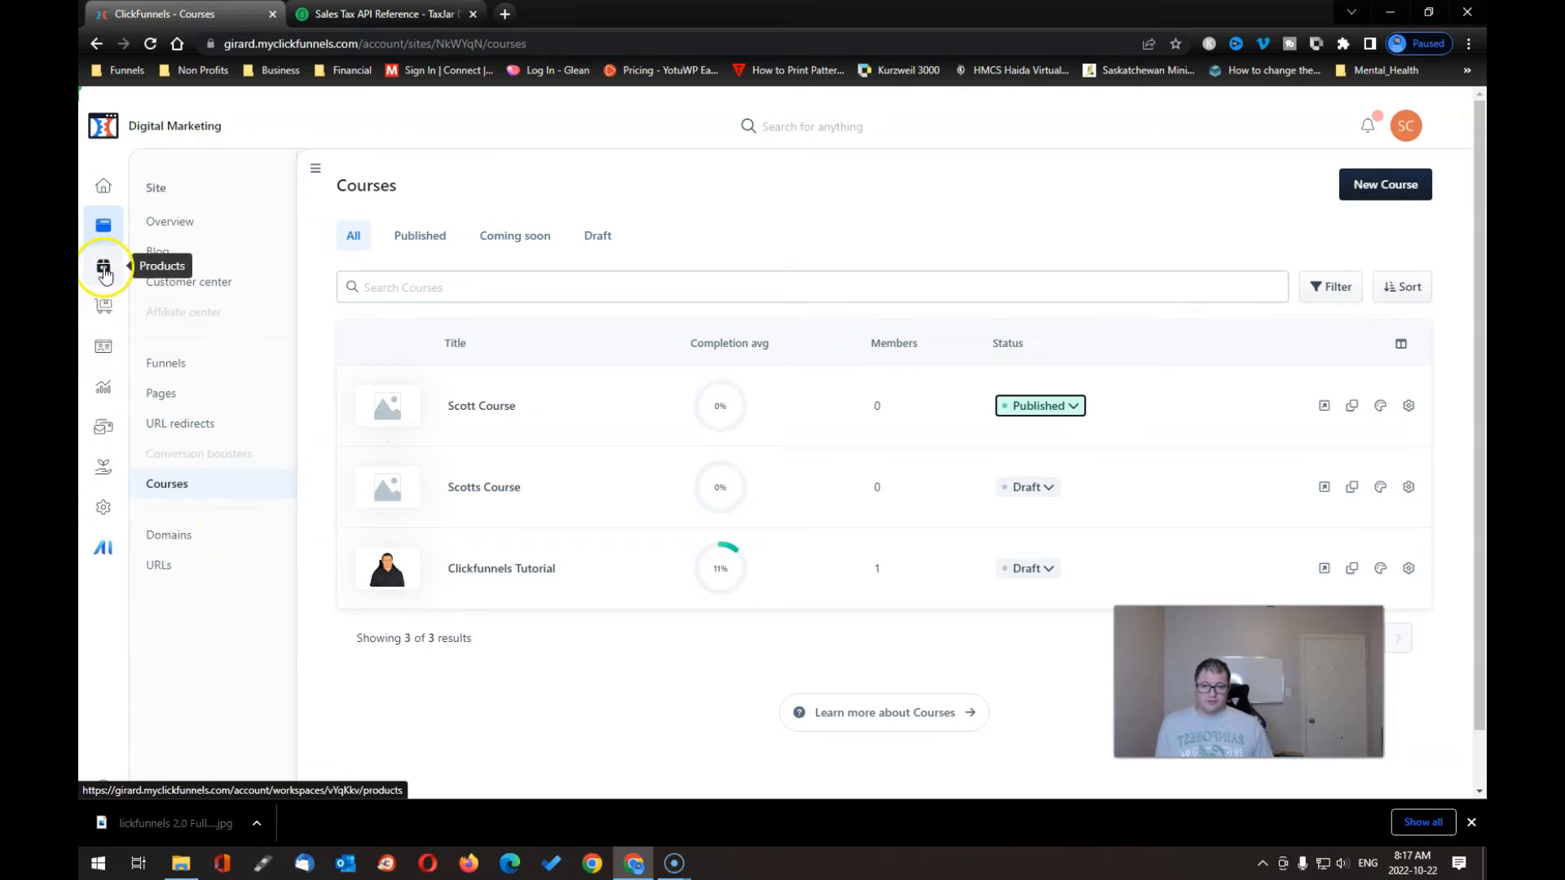
- Open My excellent course for editing from the Products list
left_click(105, 272)
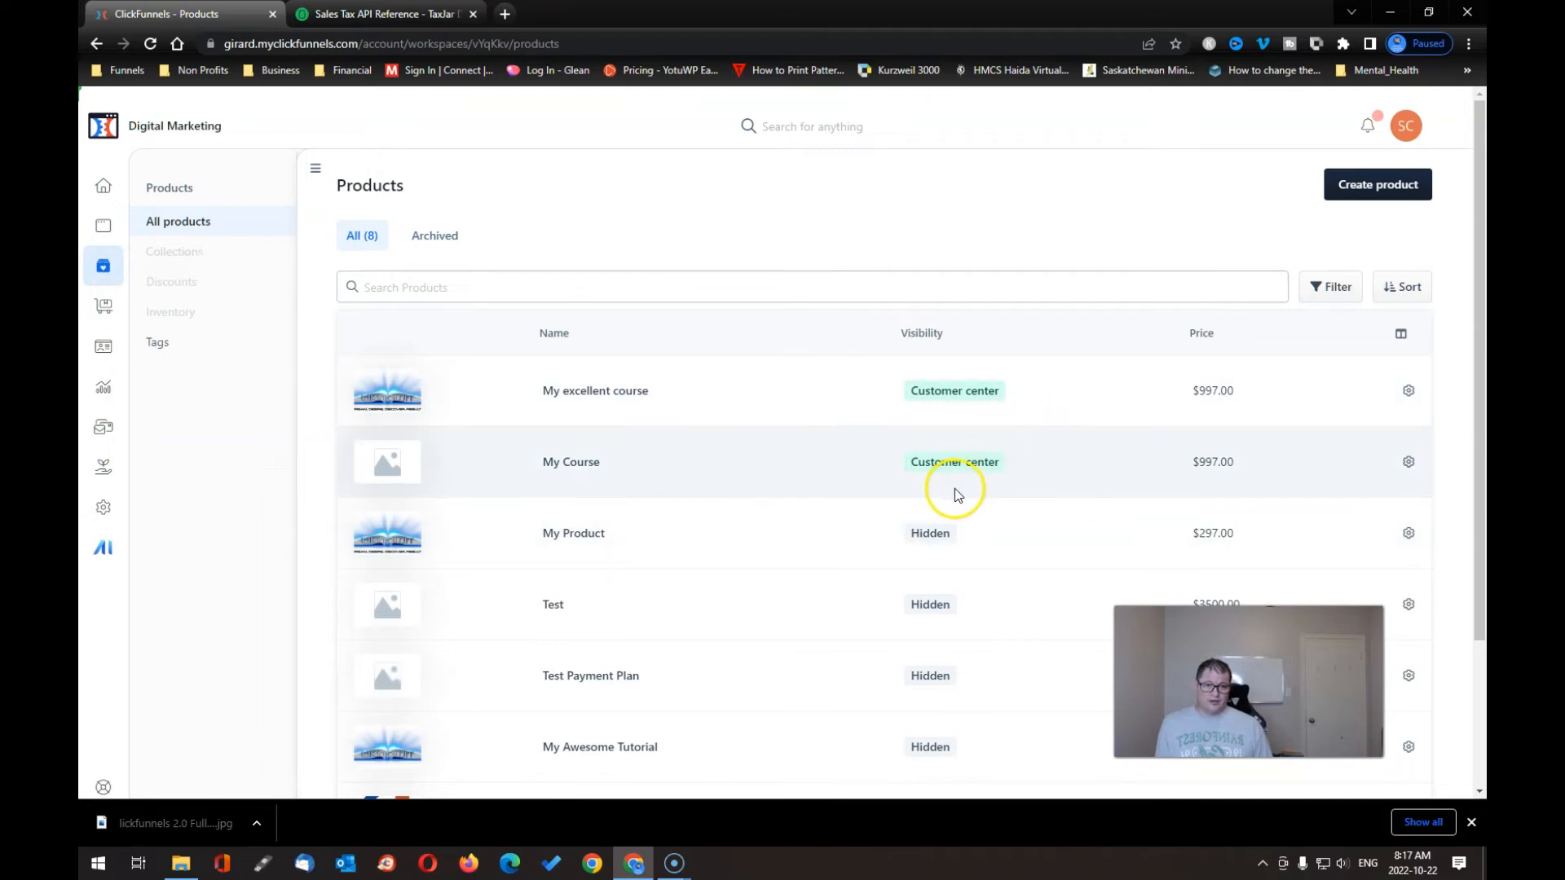
left_click(1410, 392)
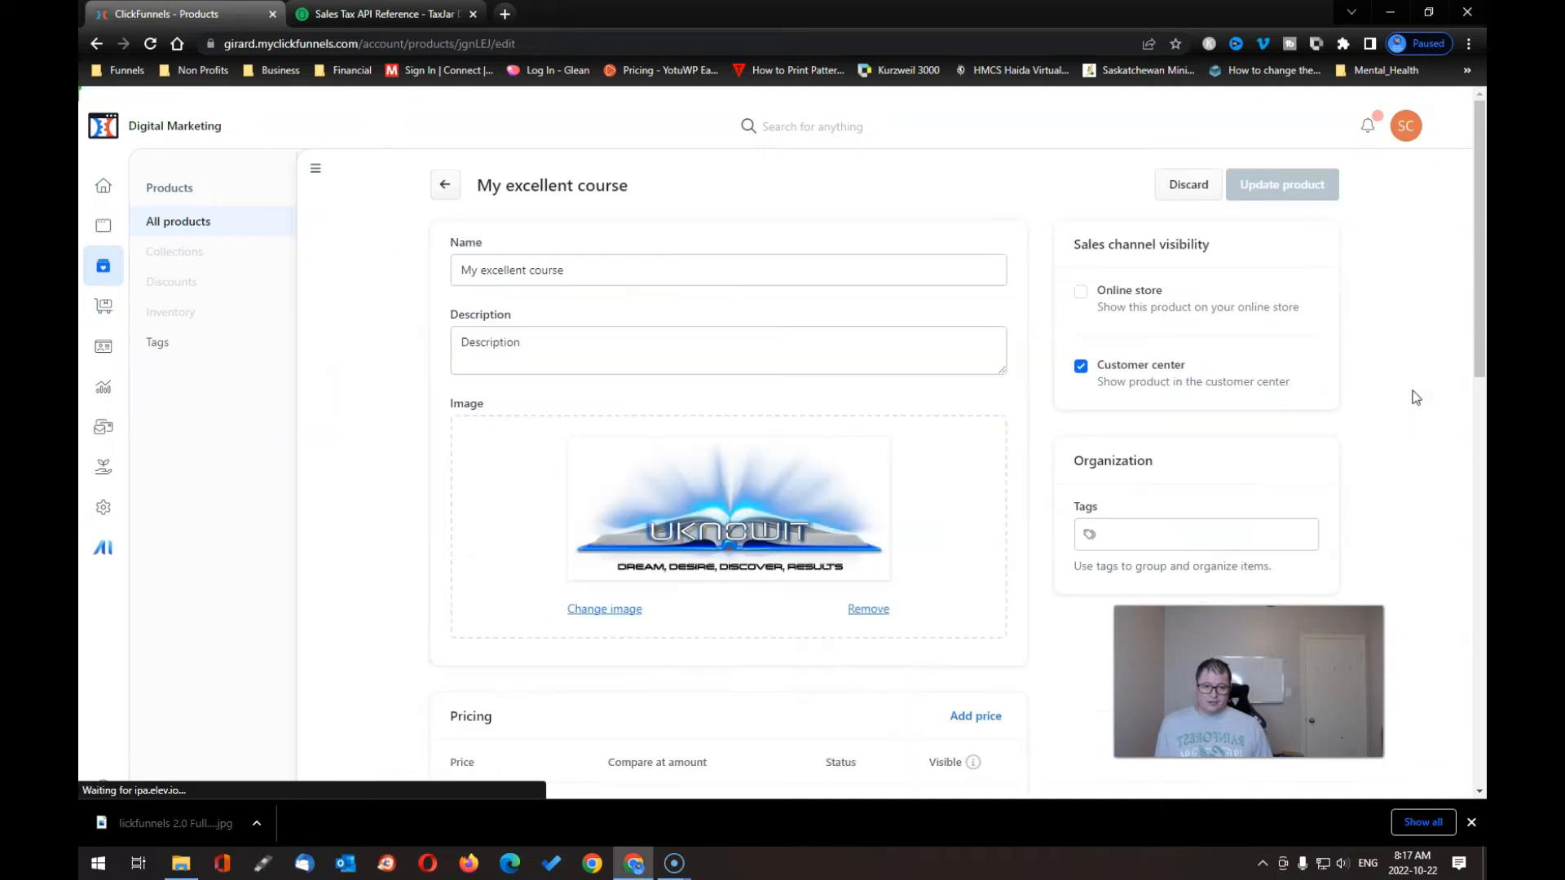
- Grant the product access to Scott Course with Module 1 and Module 2, and save
scroll(1080, 423, "down", 8)
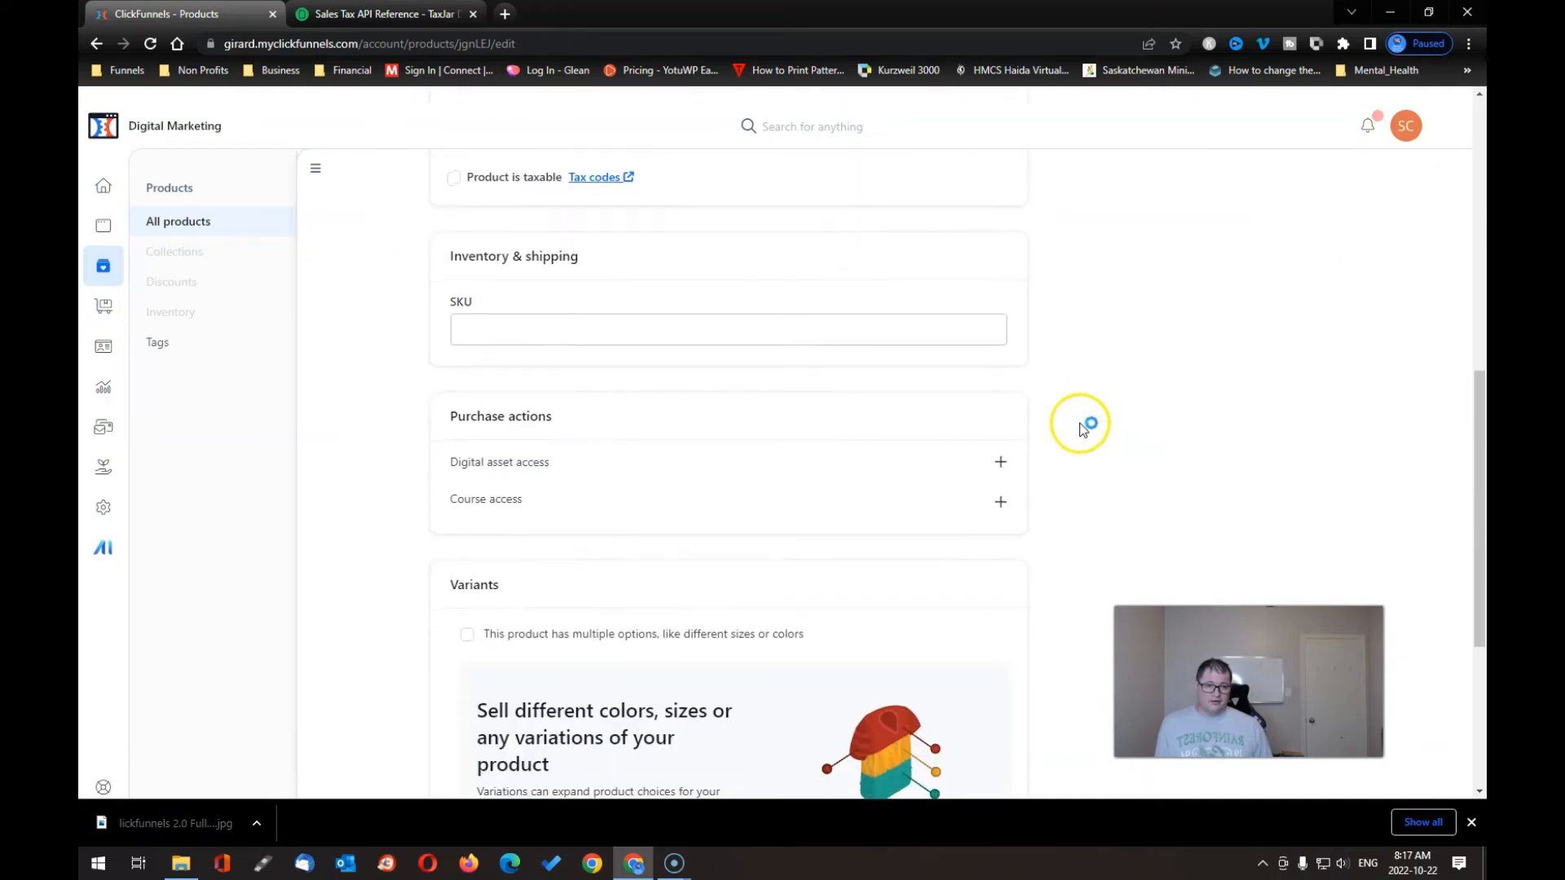
left_click(1000, 501)
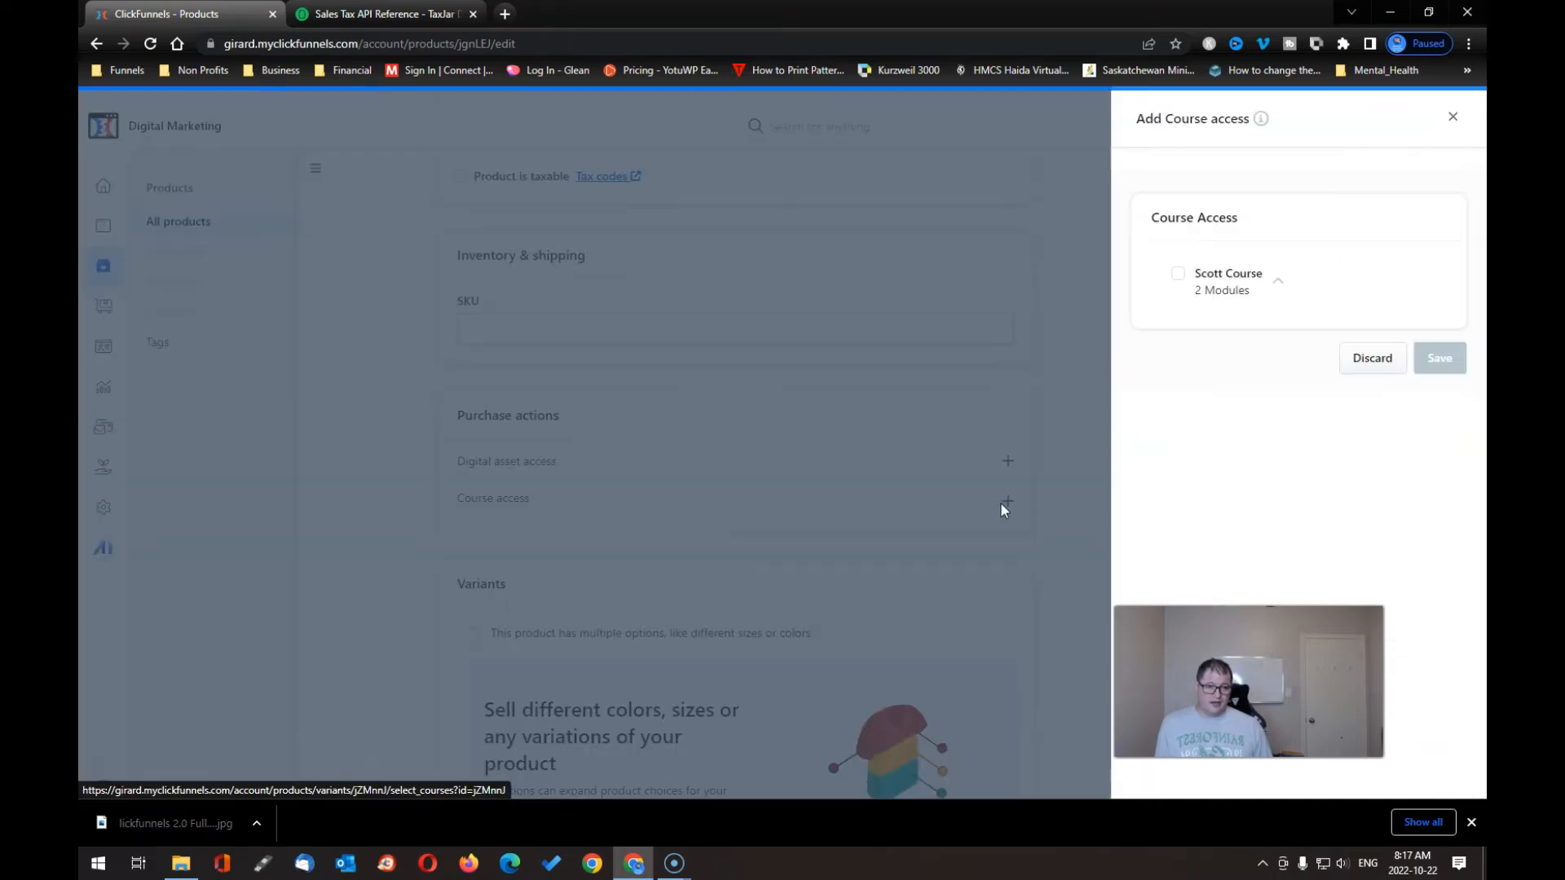
left_click(1179, 274)
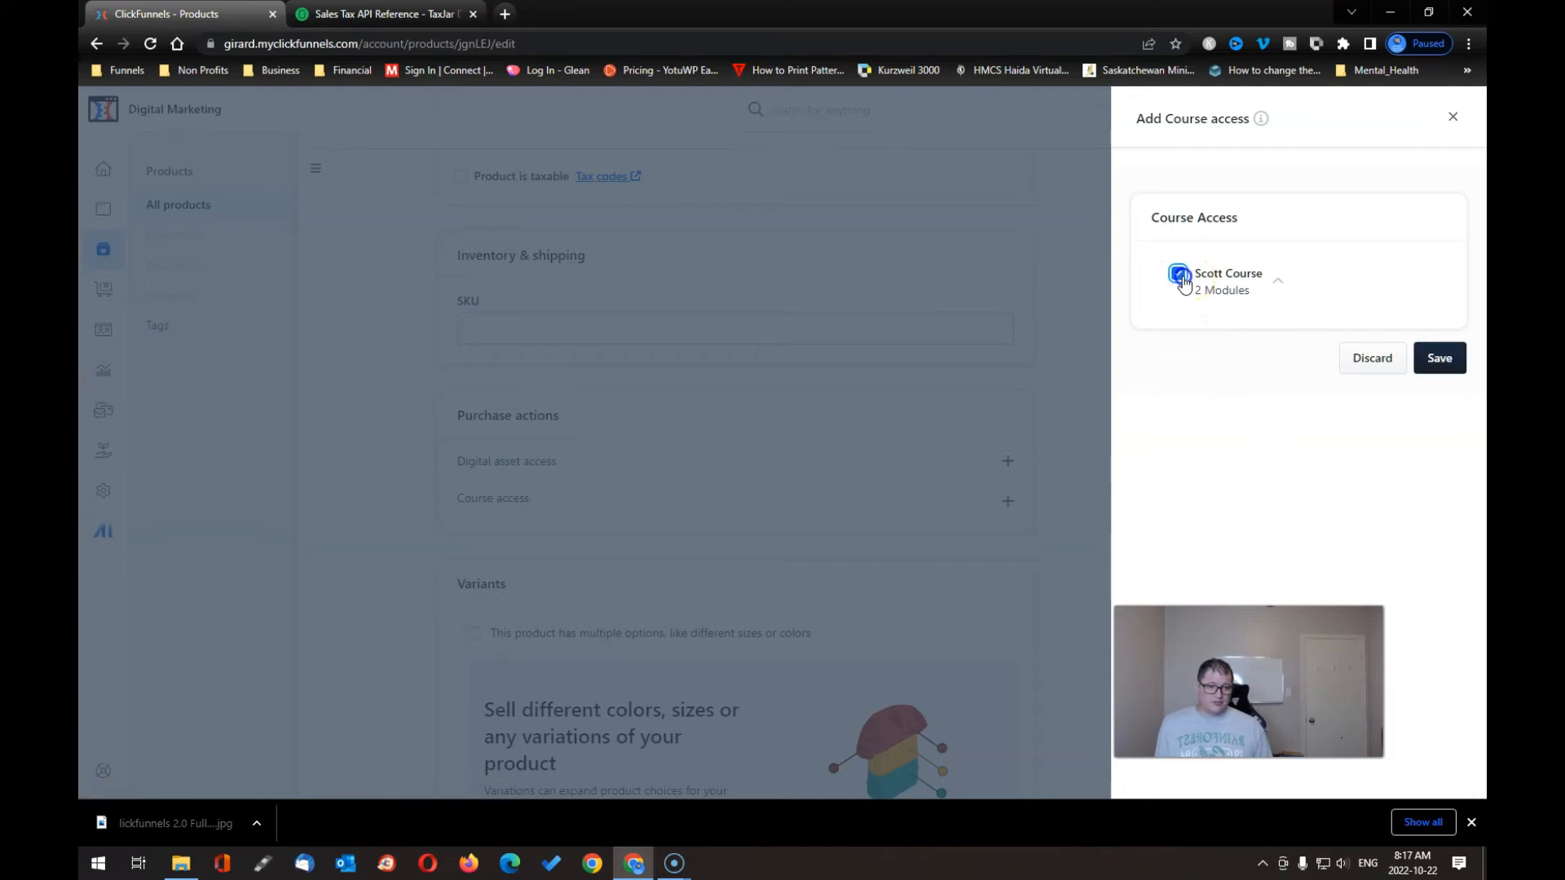
left_click(1276, 279)
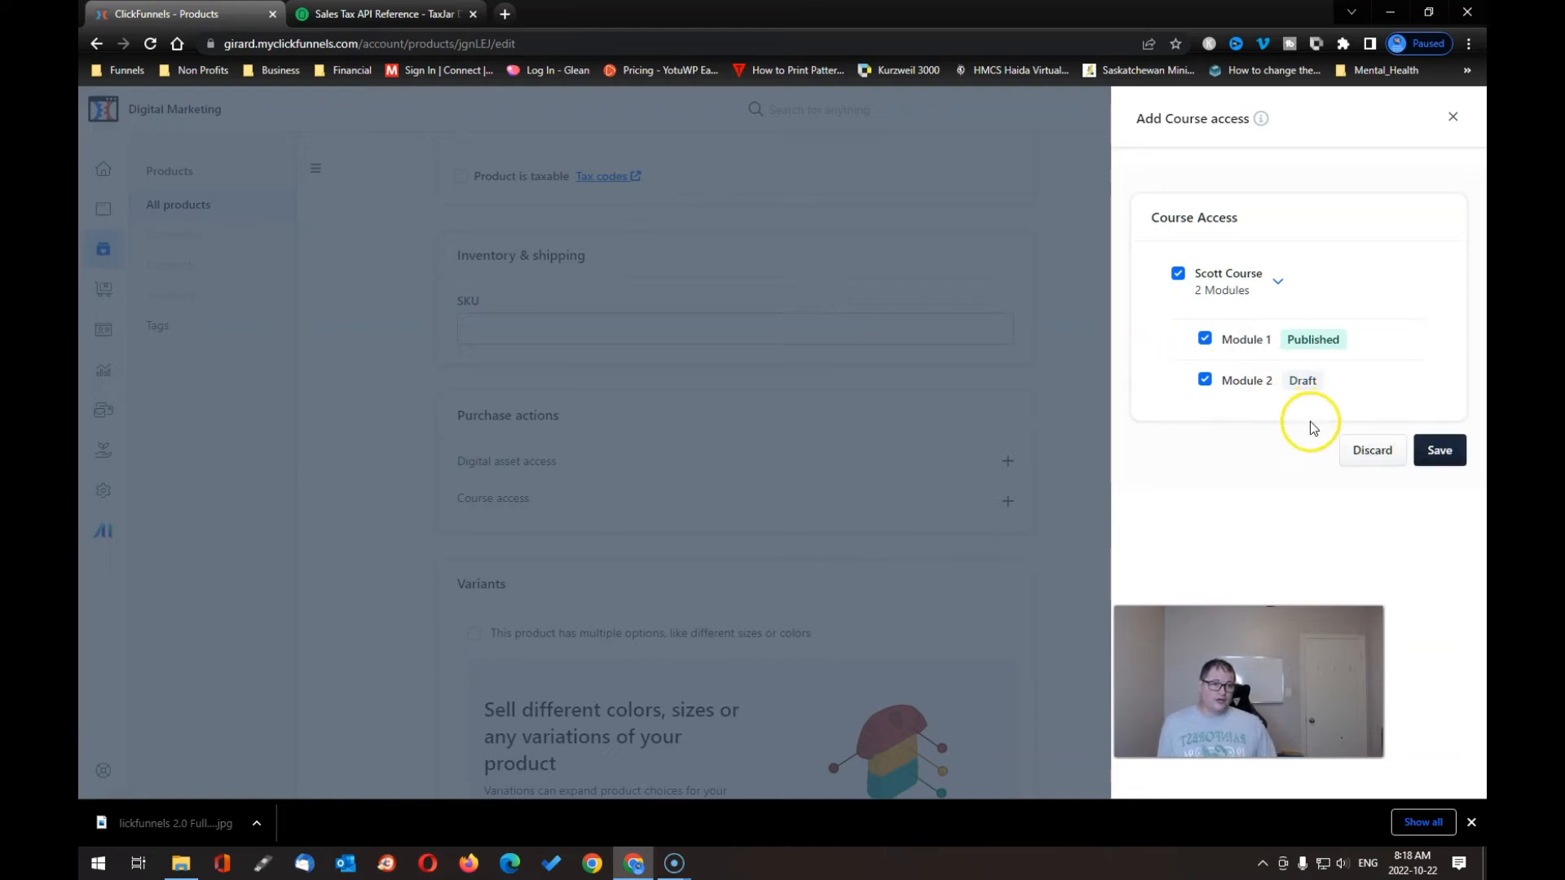
left_click(1440, 452)
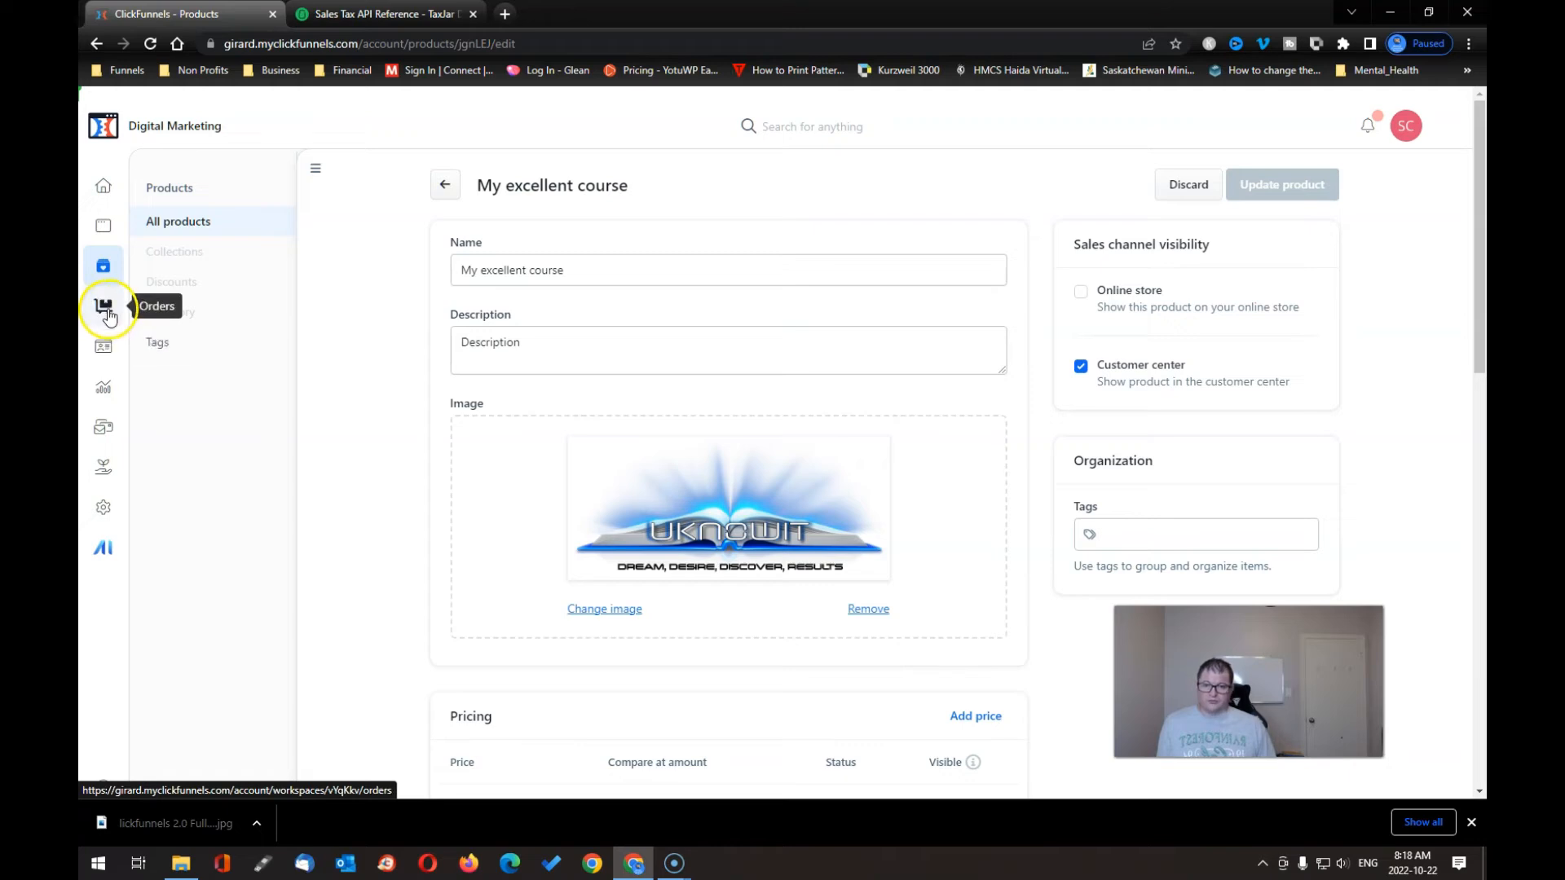
- Go to the Courses list through the site overview
left_click(106, 427)
left_click(106, 230)
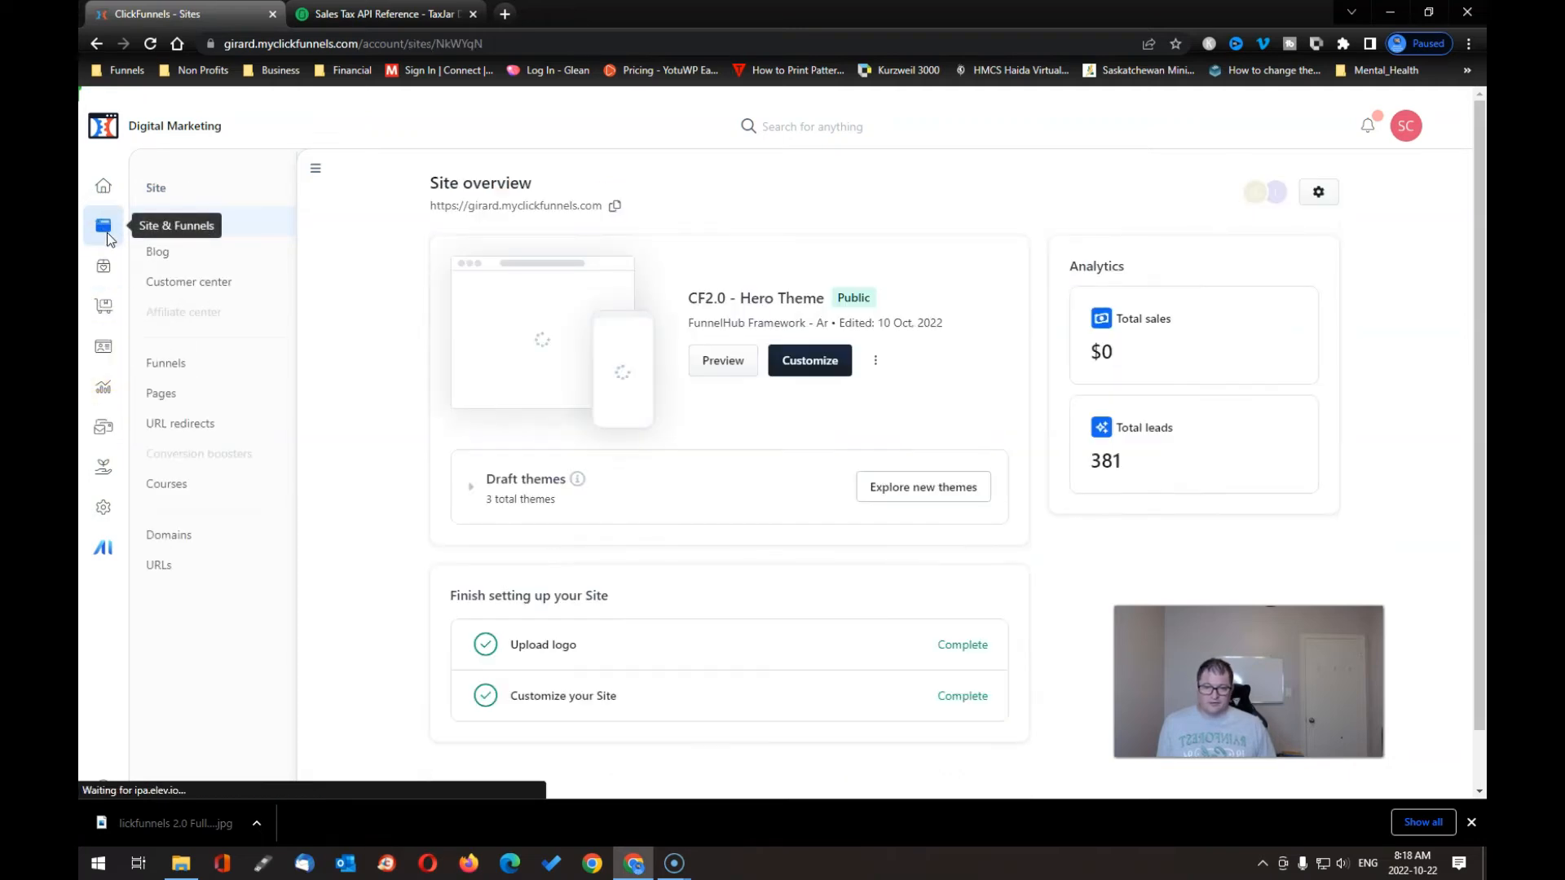
left_click(183, 409)
left_click(179, 484)
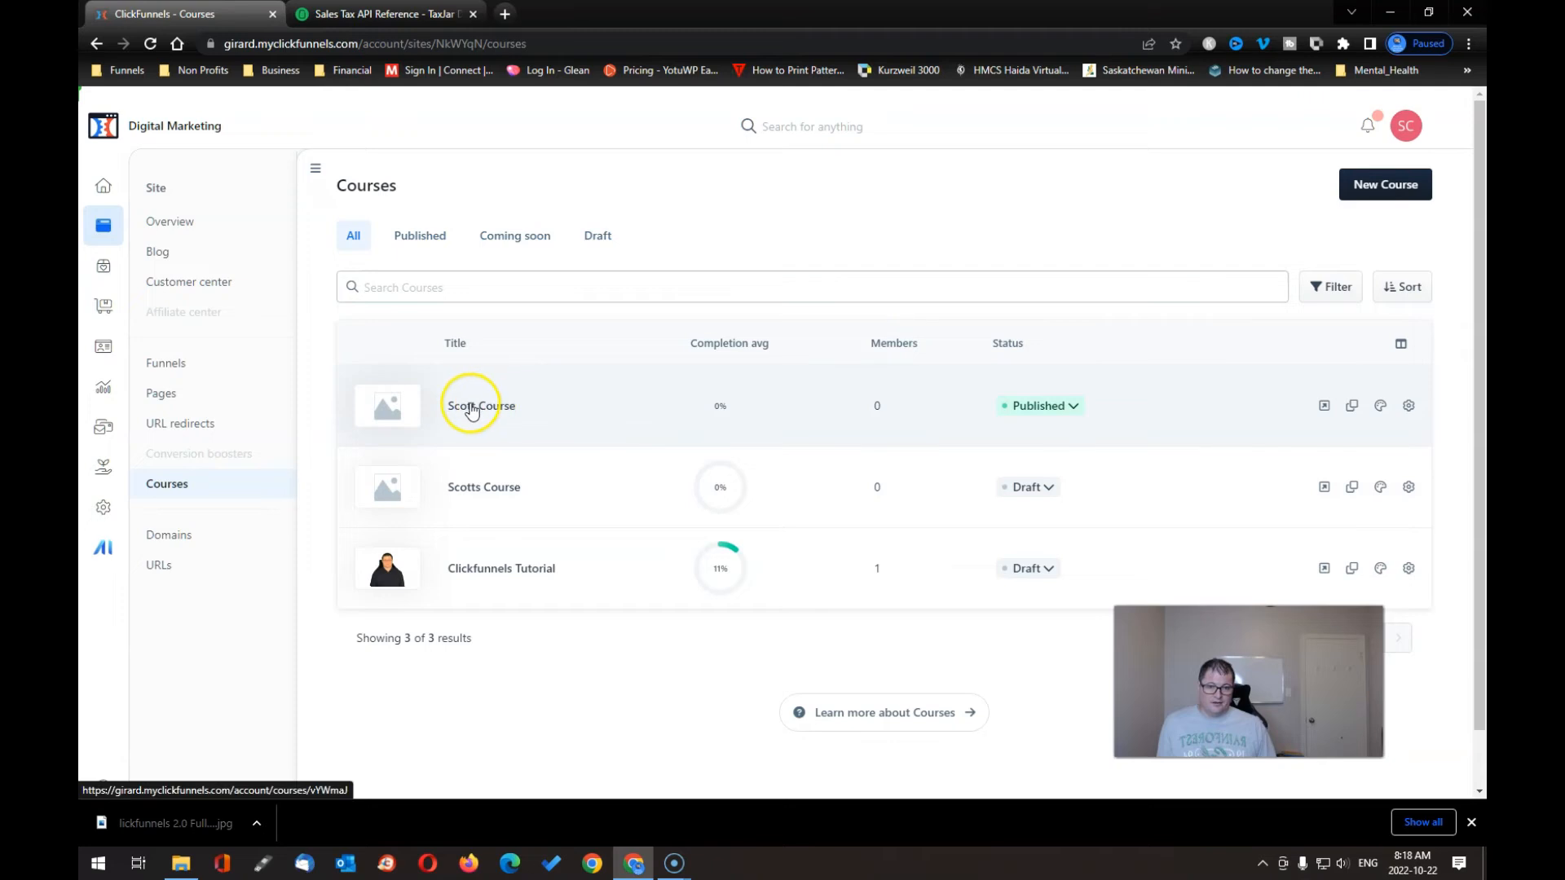
- Open Scott Course and launch its live preview in a new tab
left_click(471, 408)
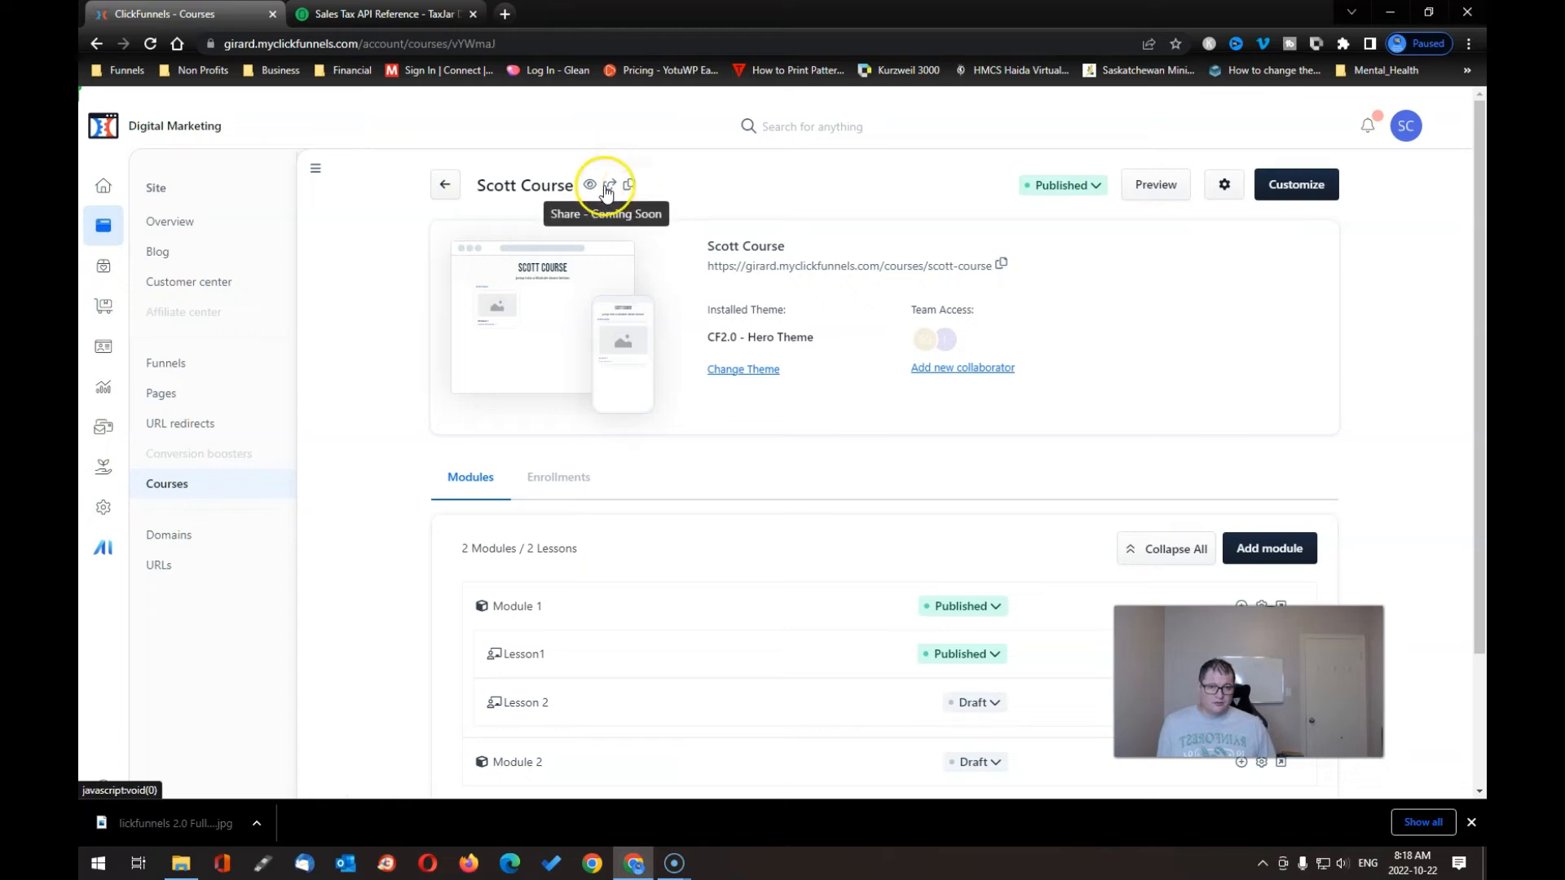
left_click(630, 189)
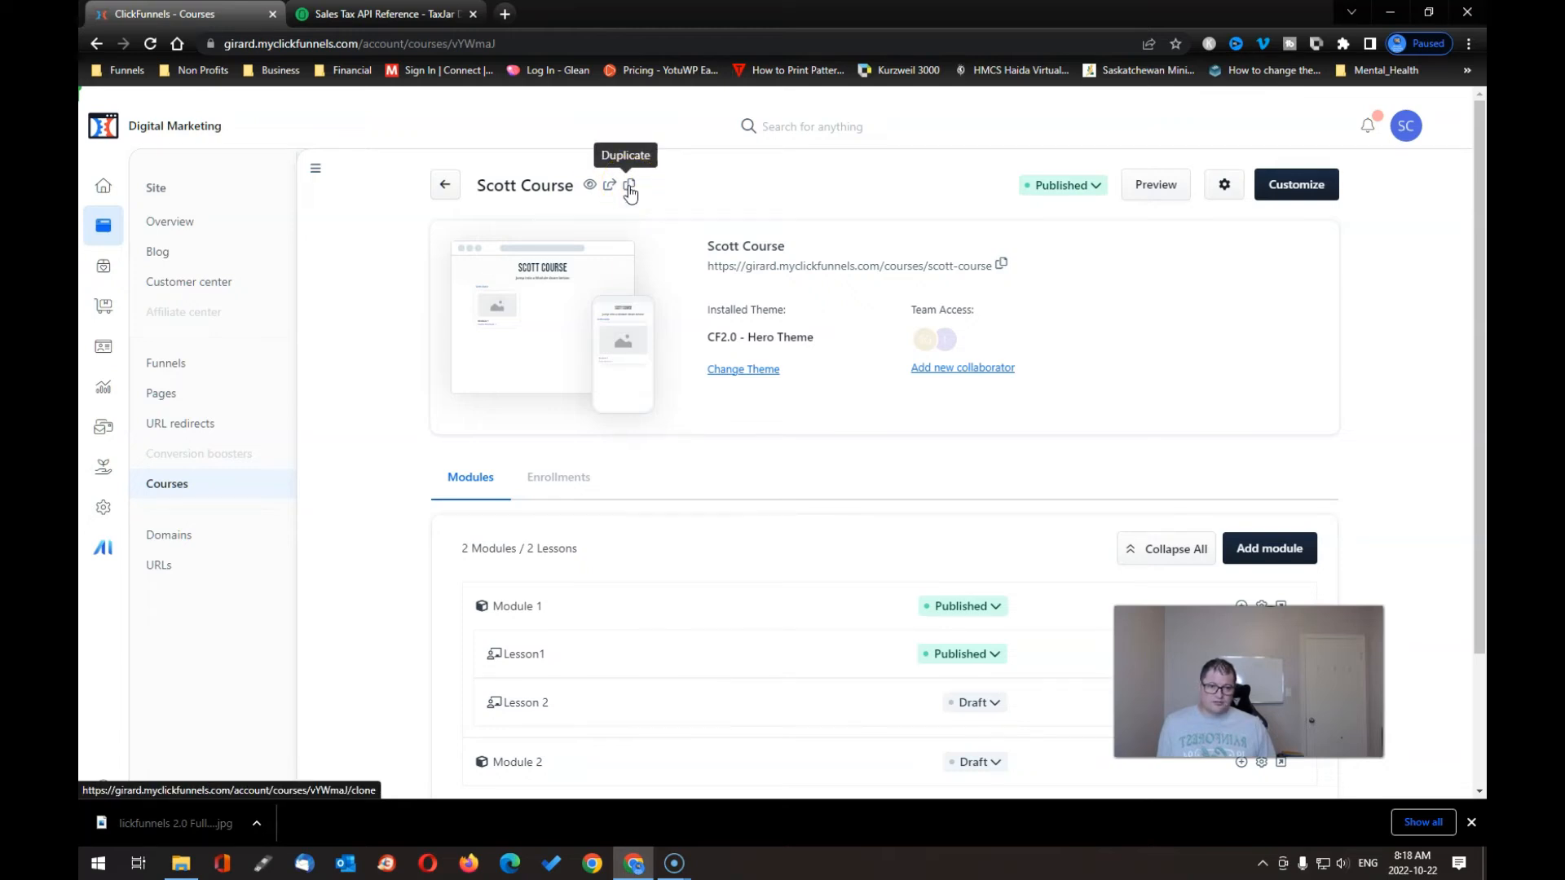
left_click(606, 187)
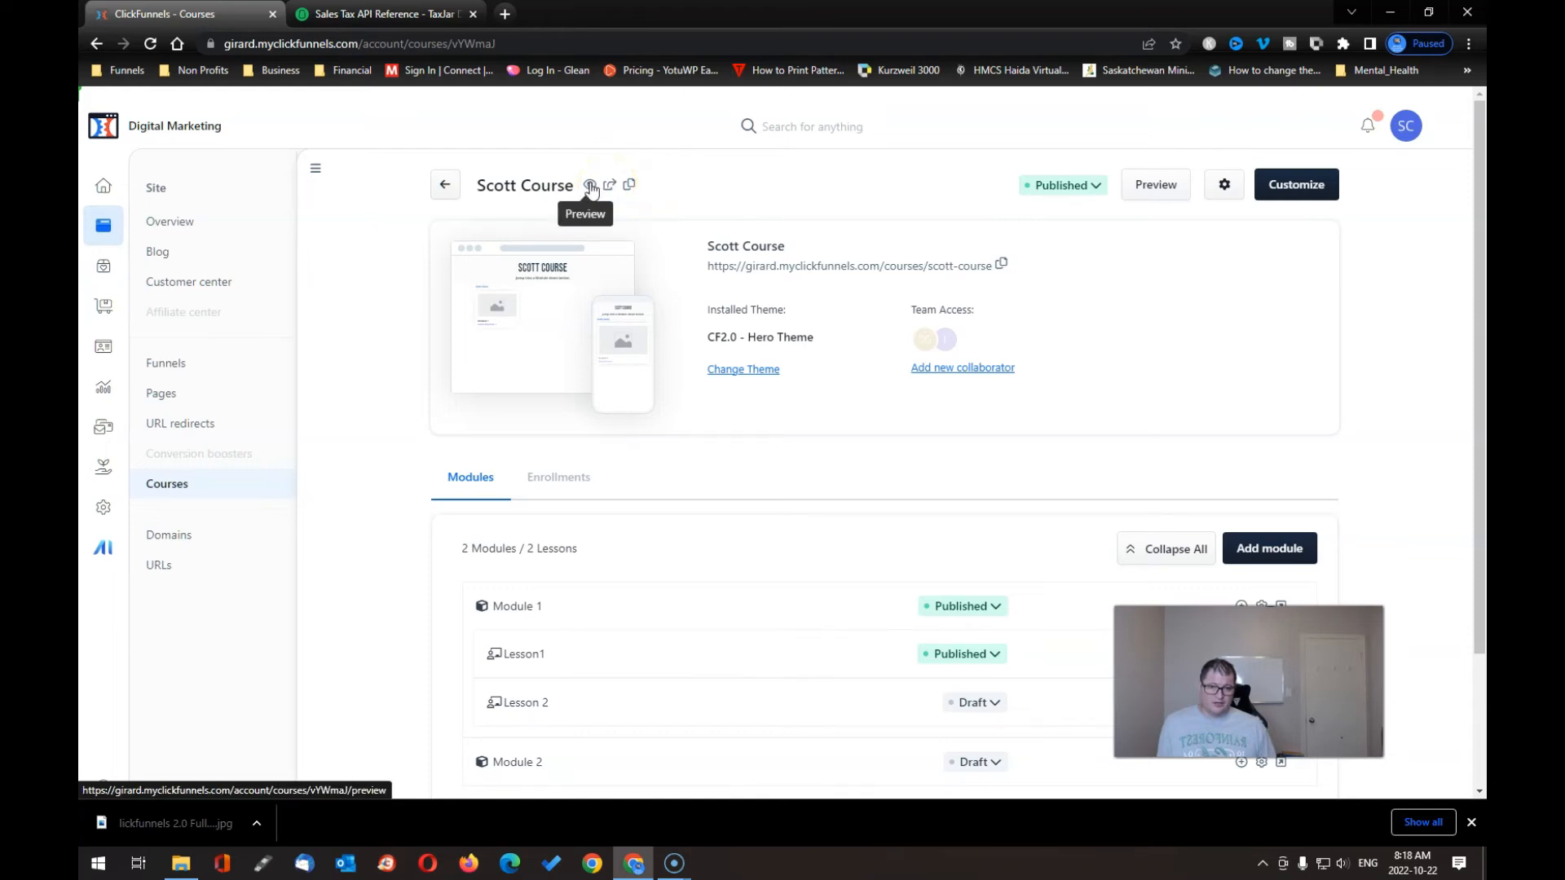
left_click(590, 186)
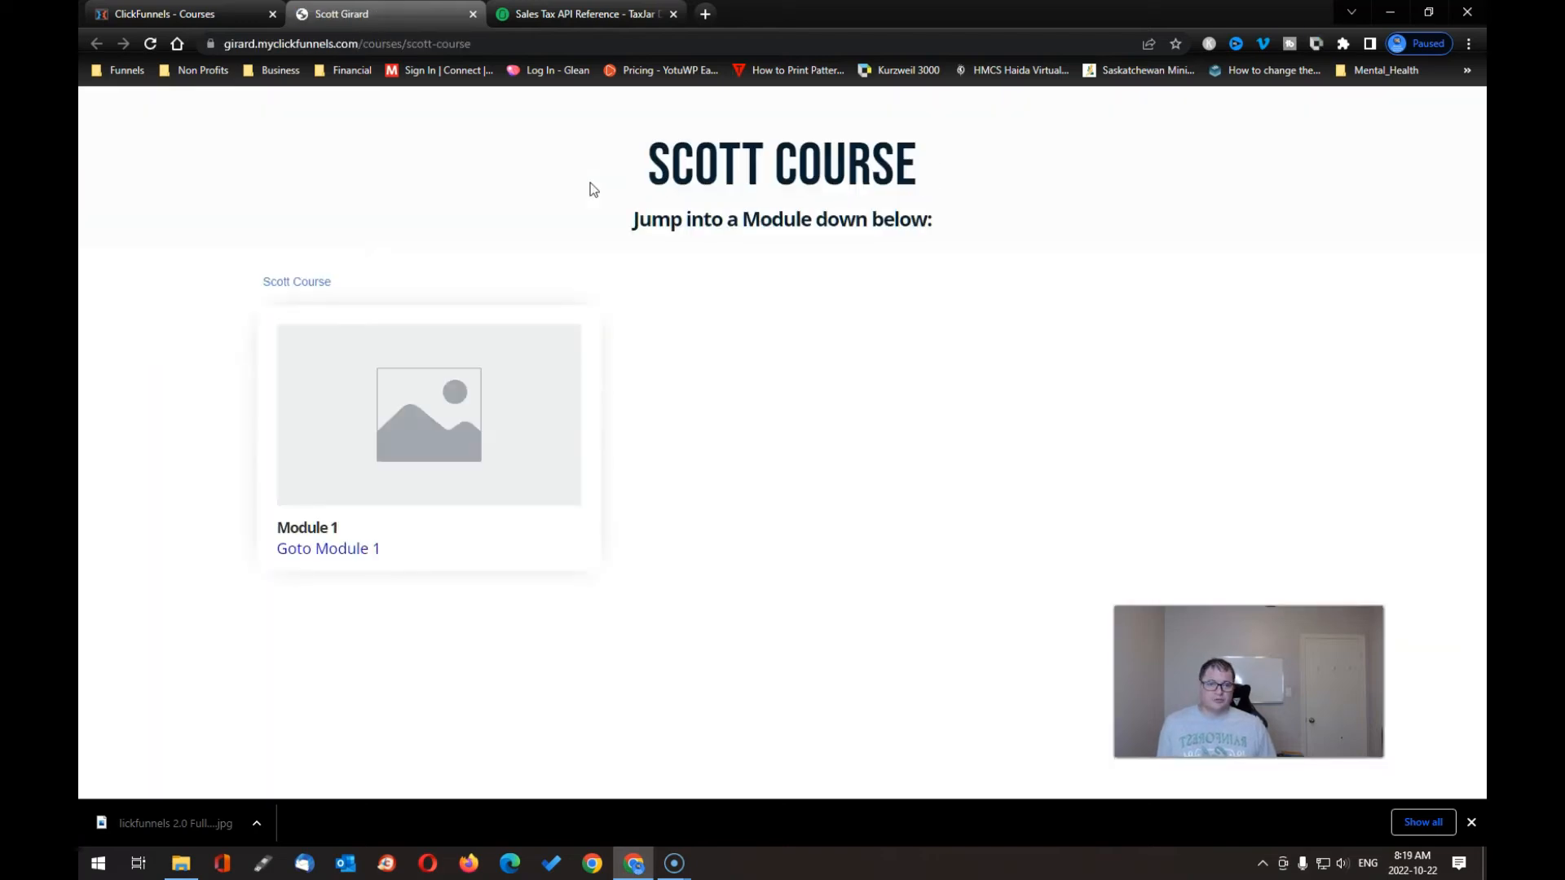
- Step from Module 1 into Lesson1's video page on the live course, then visit Content Hub
left_click(414, 437)
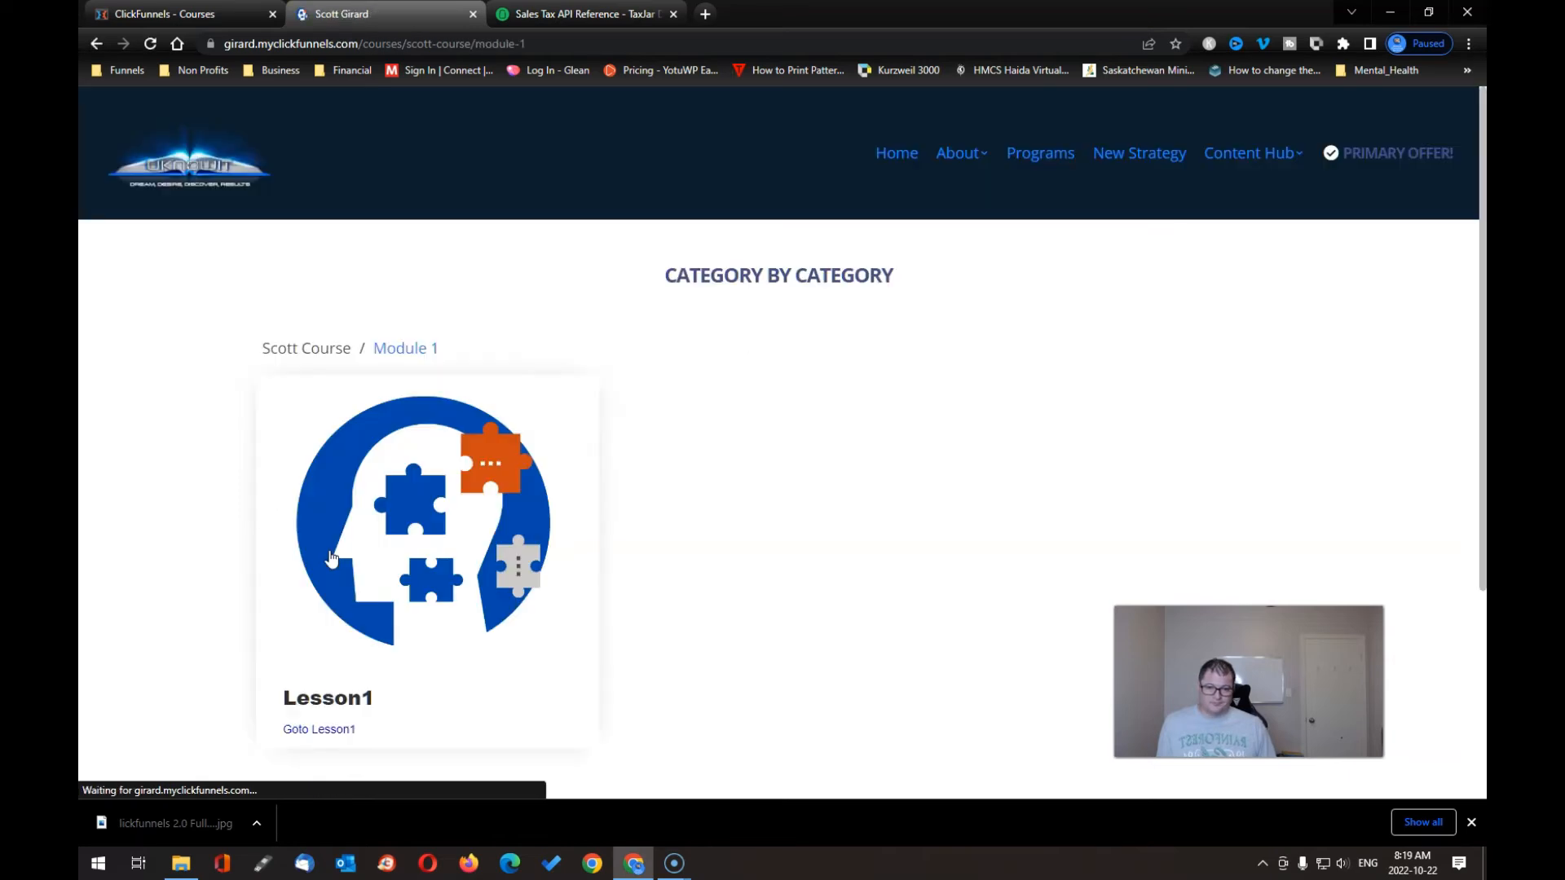
left_click(506, 502)
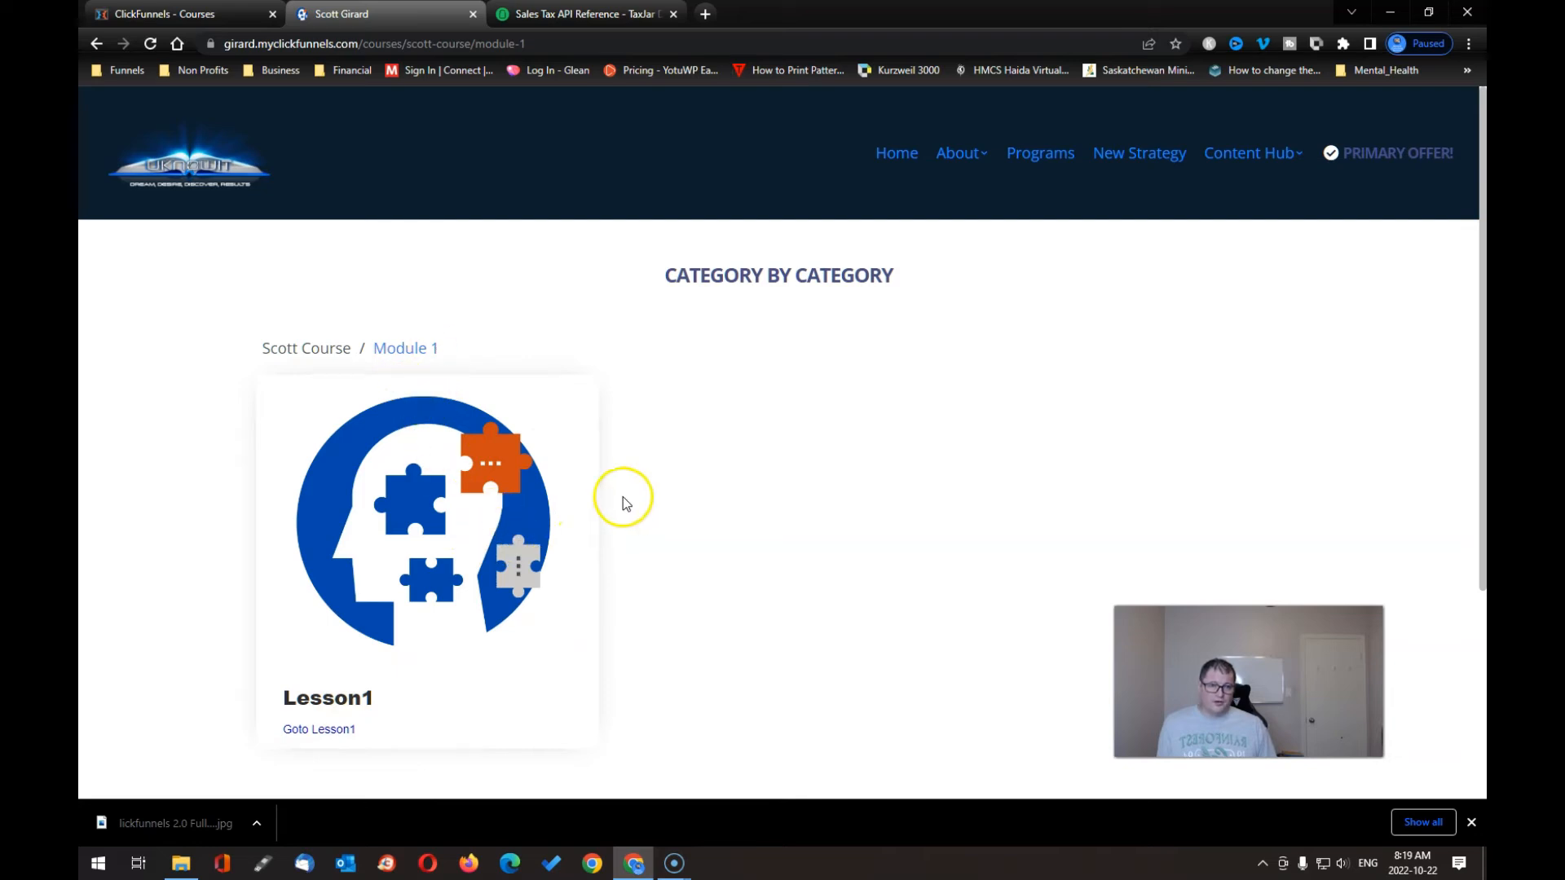
left_click(323, 731)
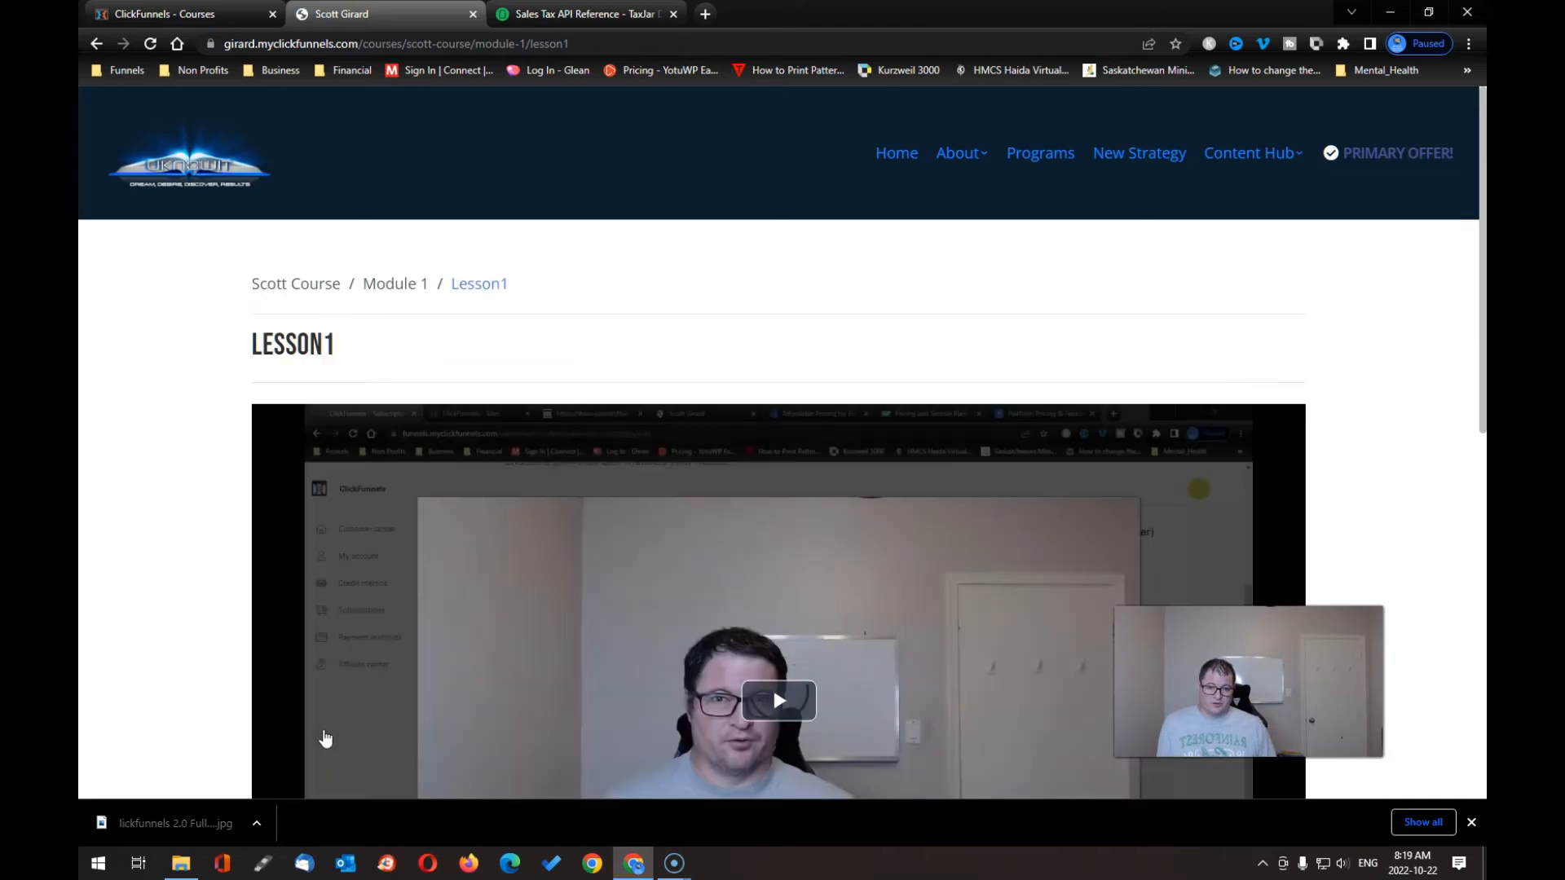
scroll(620, 507, "down", 4)
scroll(618, 505, "down", 5)
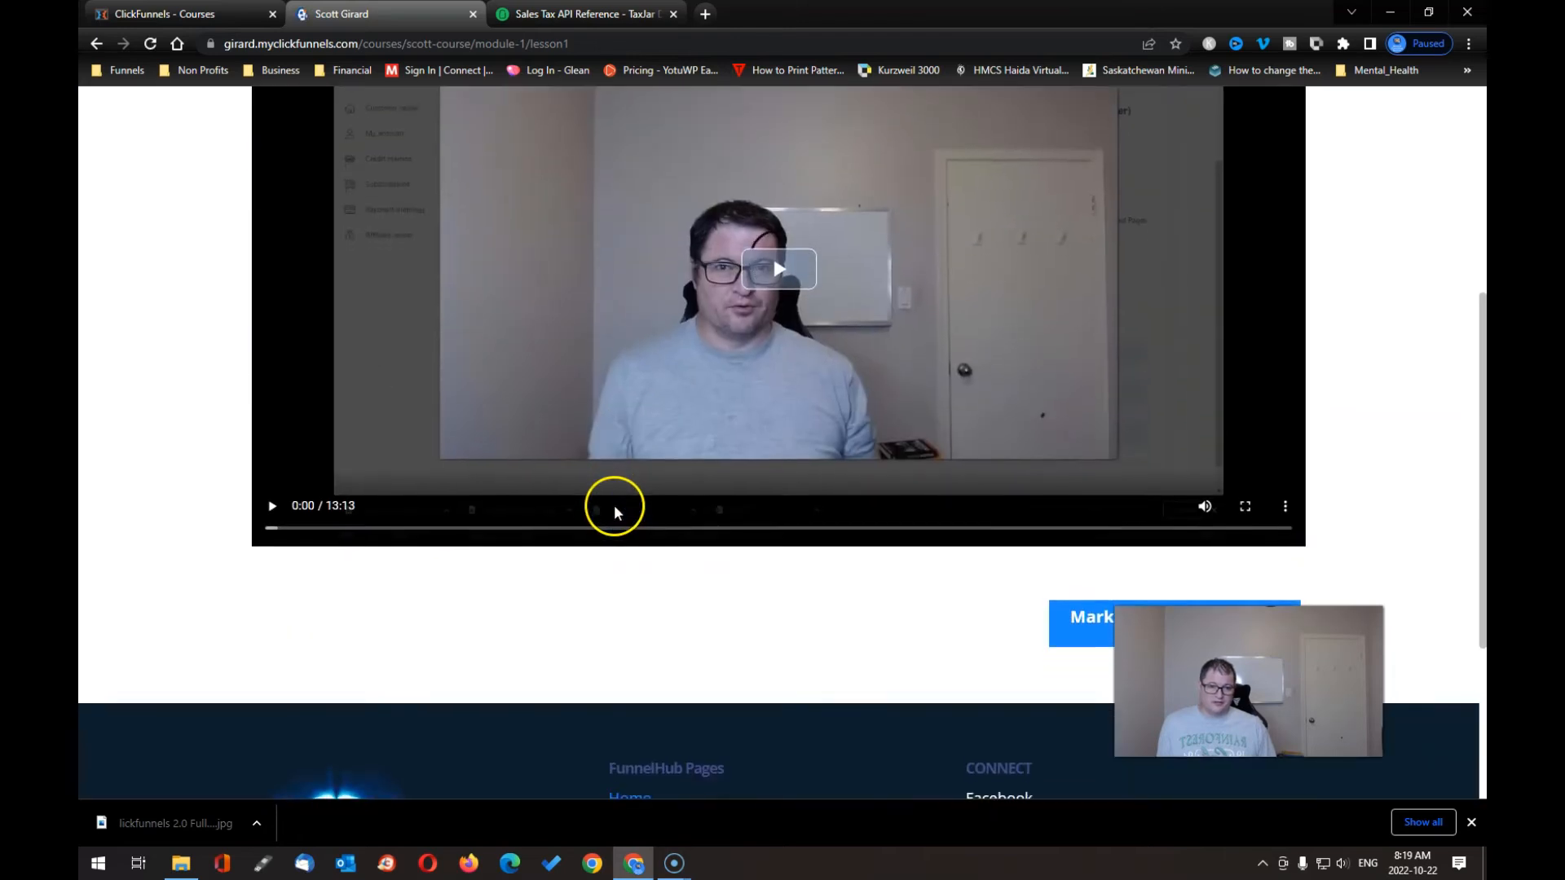
scroll(681, 632, "up", 10)
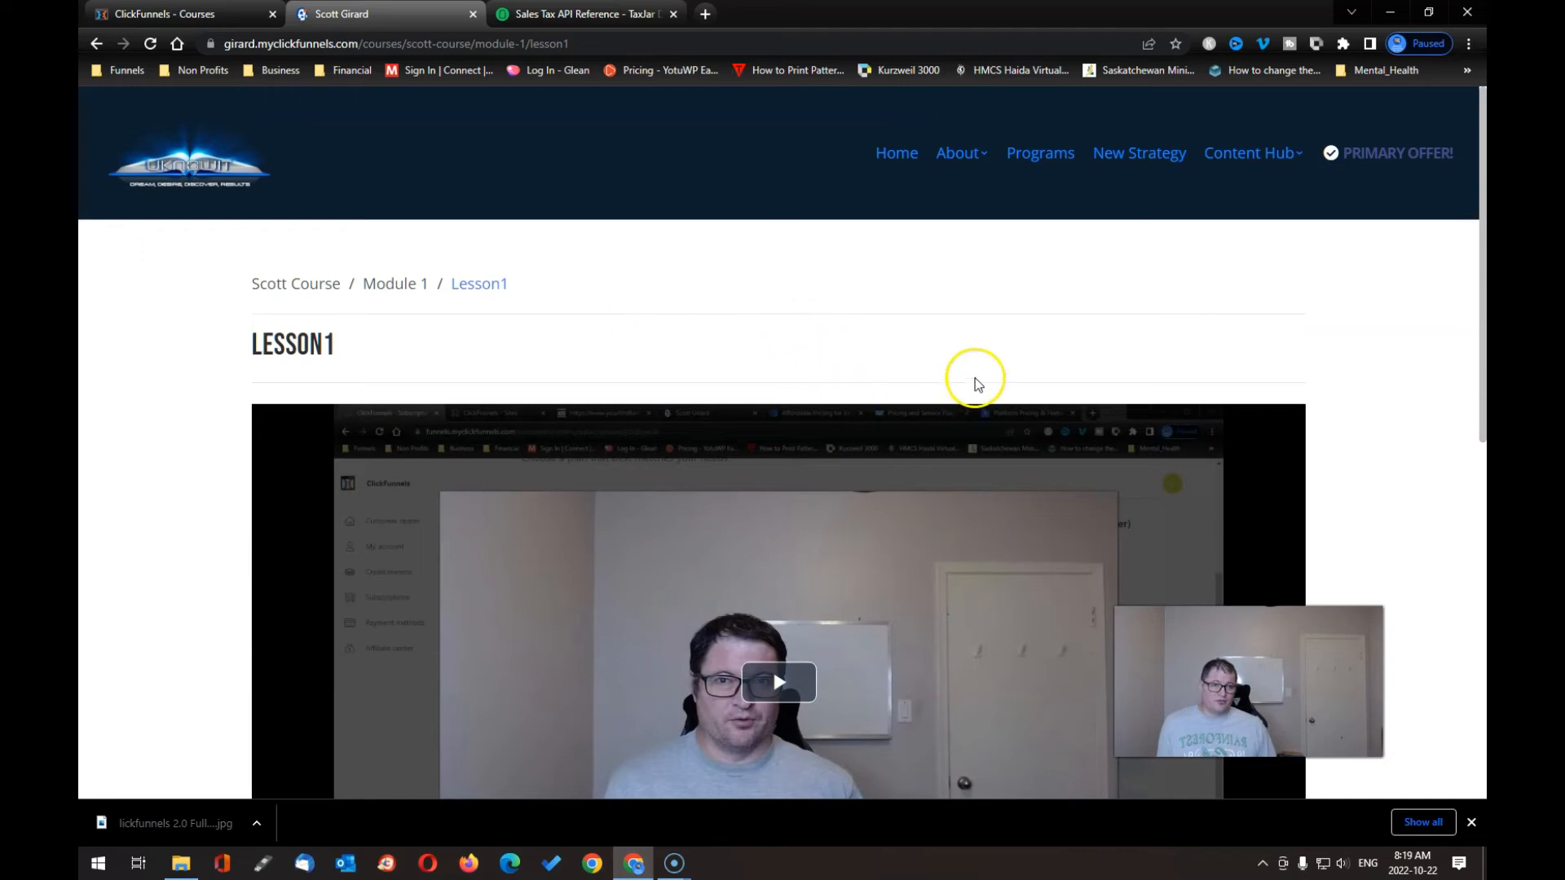
left_click(1285, 159)
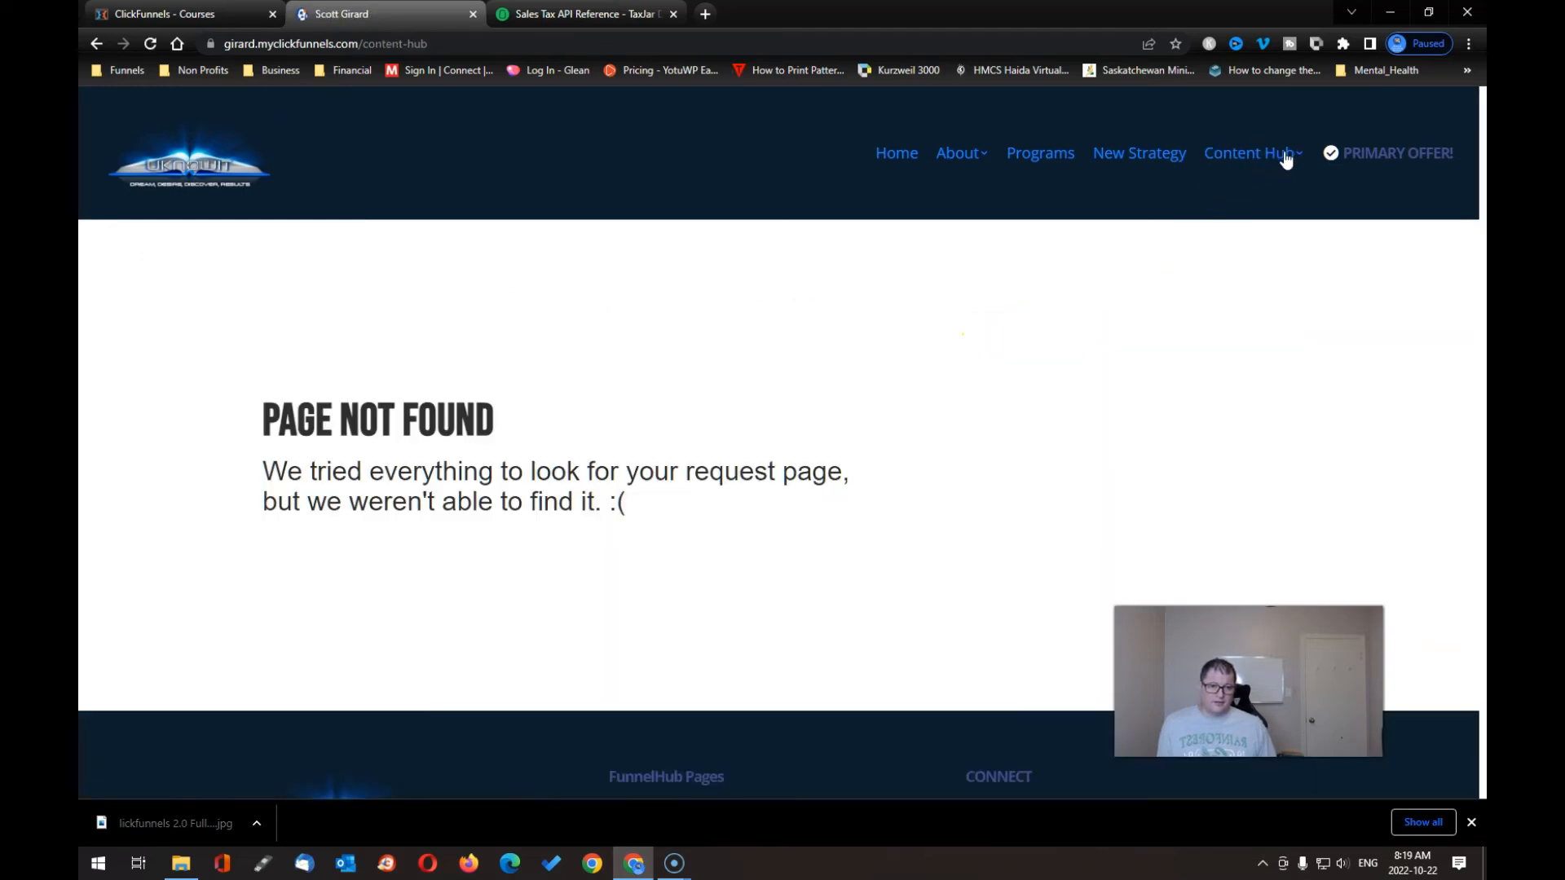
- Check the New Strategy, Programs, About and Home header pages, then return to Scott Course admin
left_click(1169, 161)
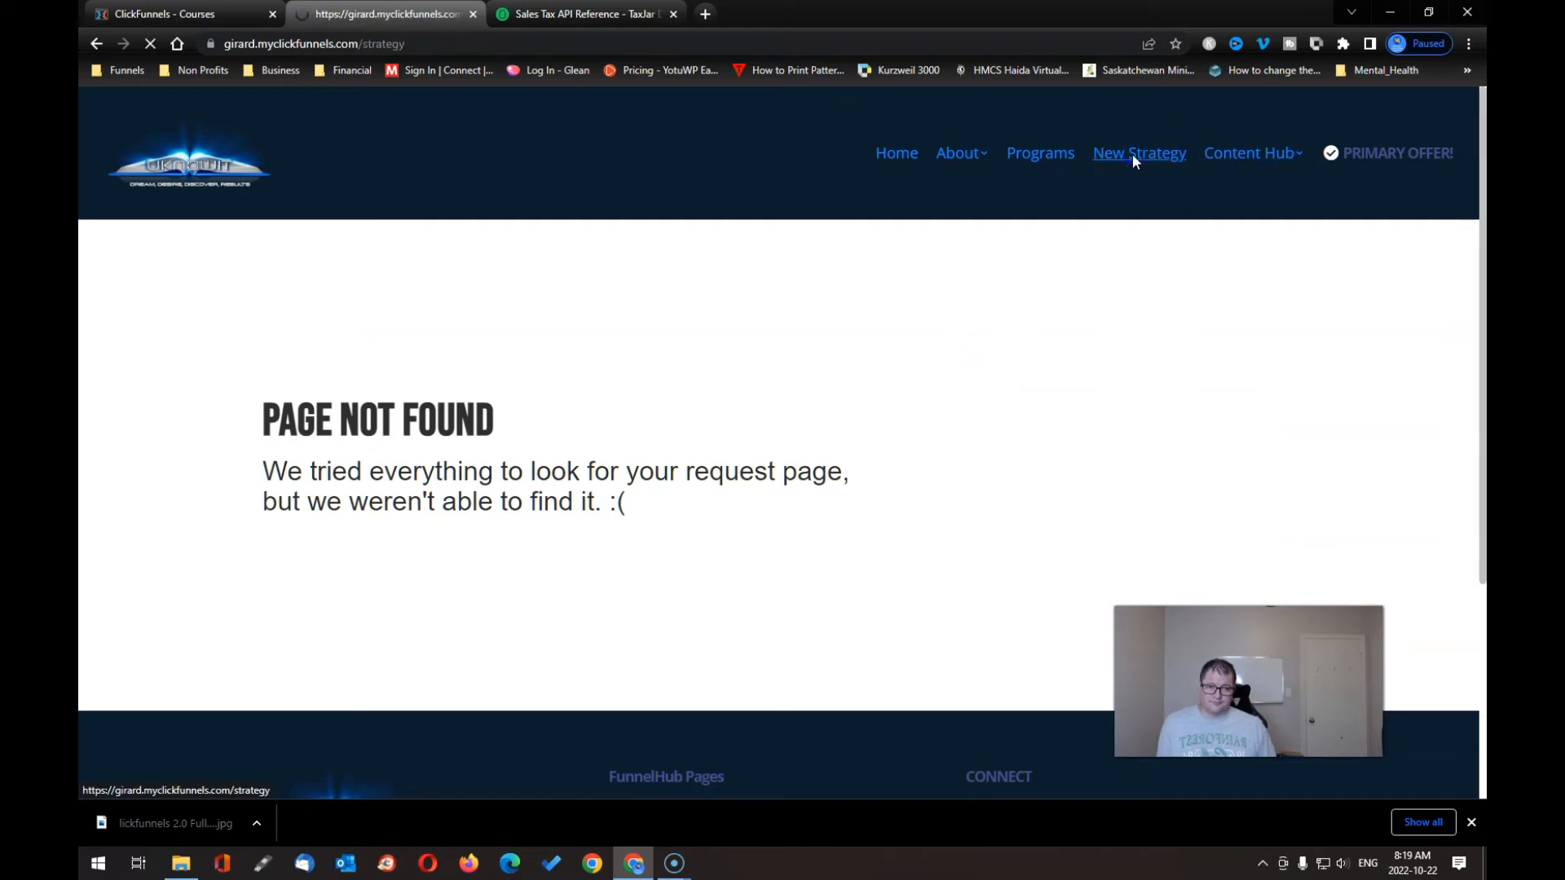
left_click(1043, 157)
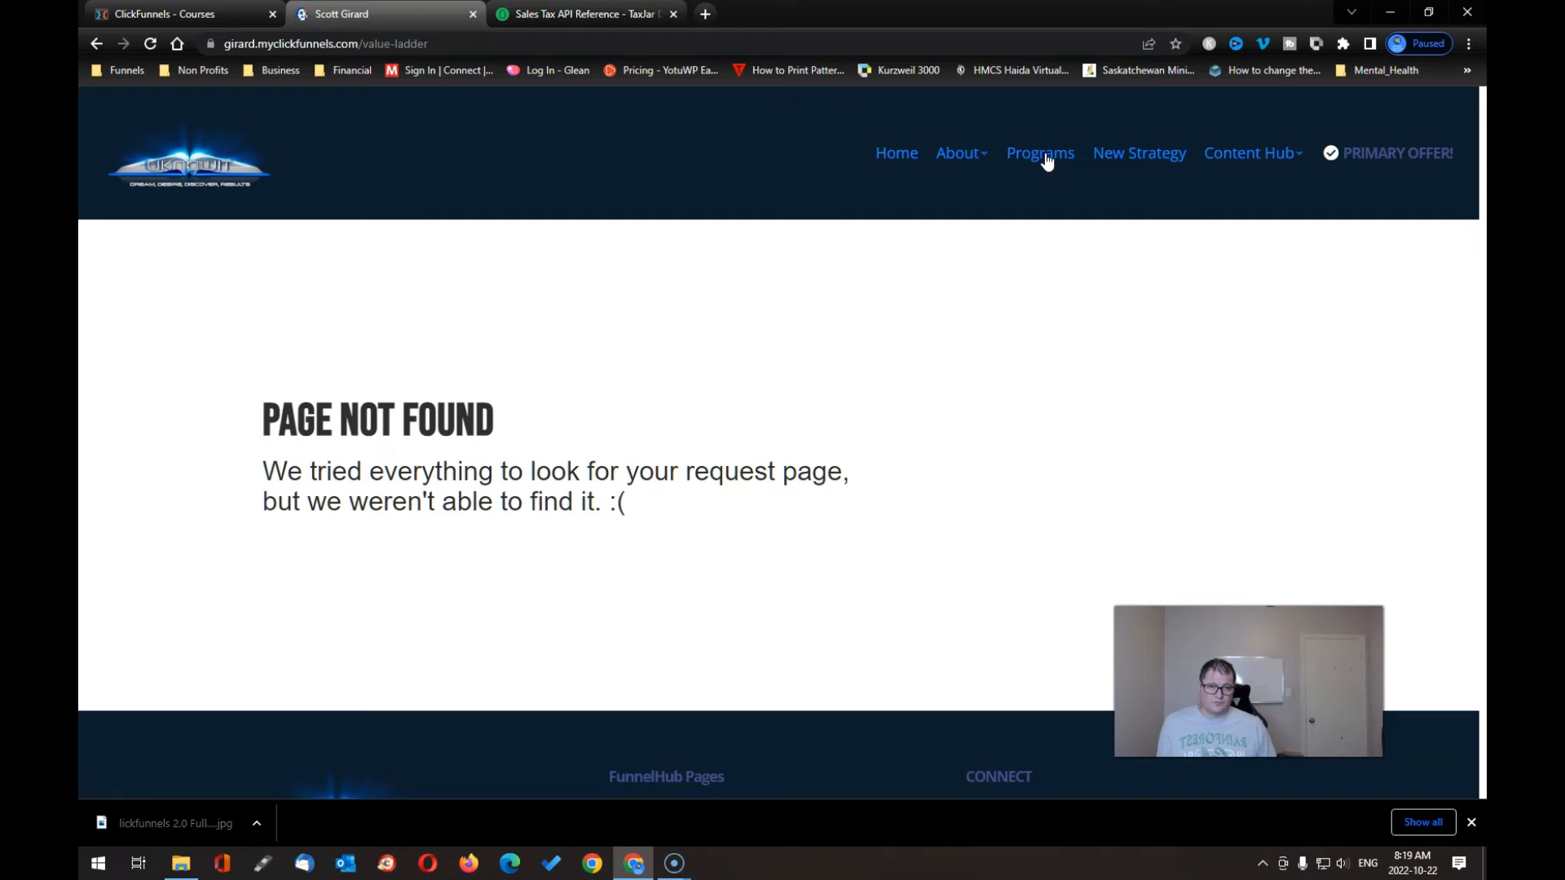
left_click(964, 155)
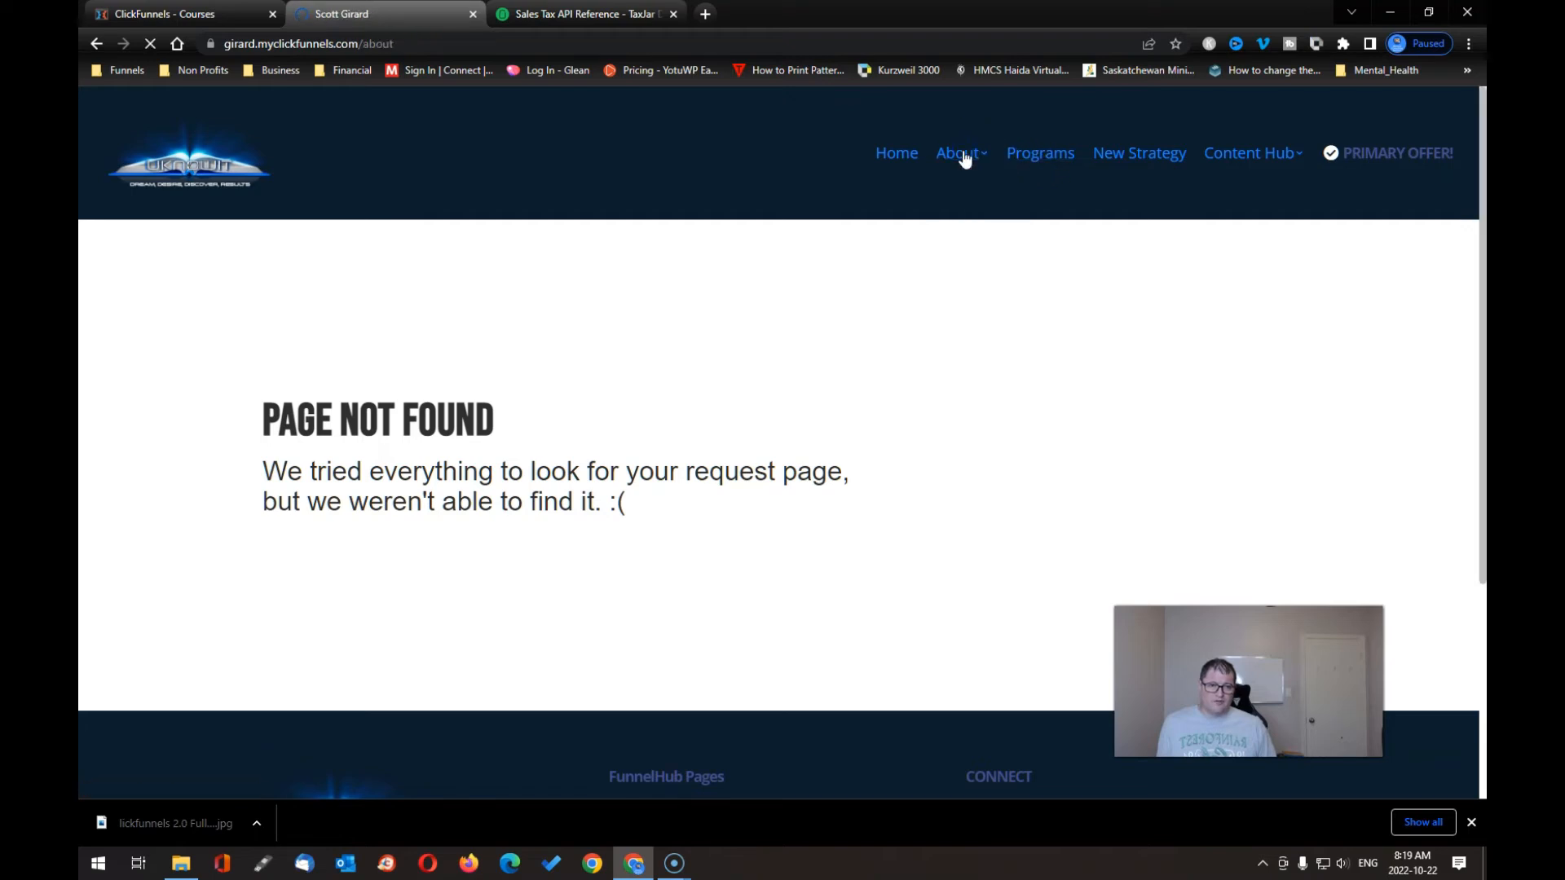
left_click(879, 157)
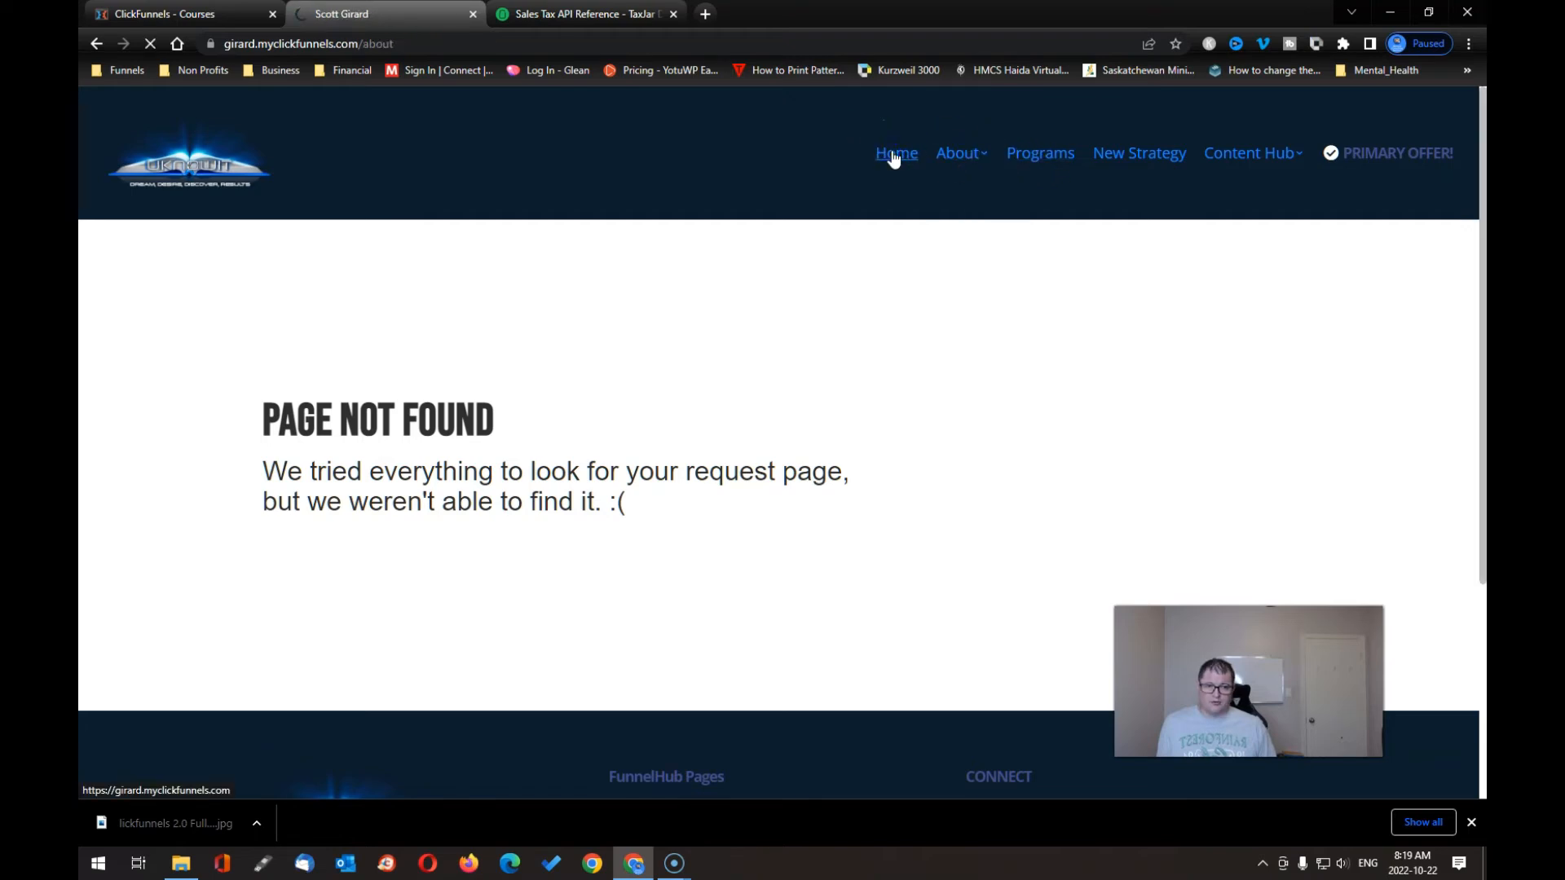
left_click(893, 220)
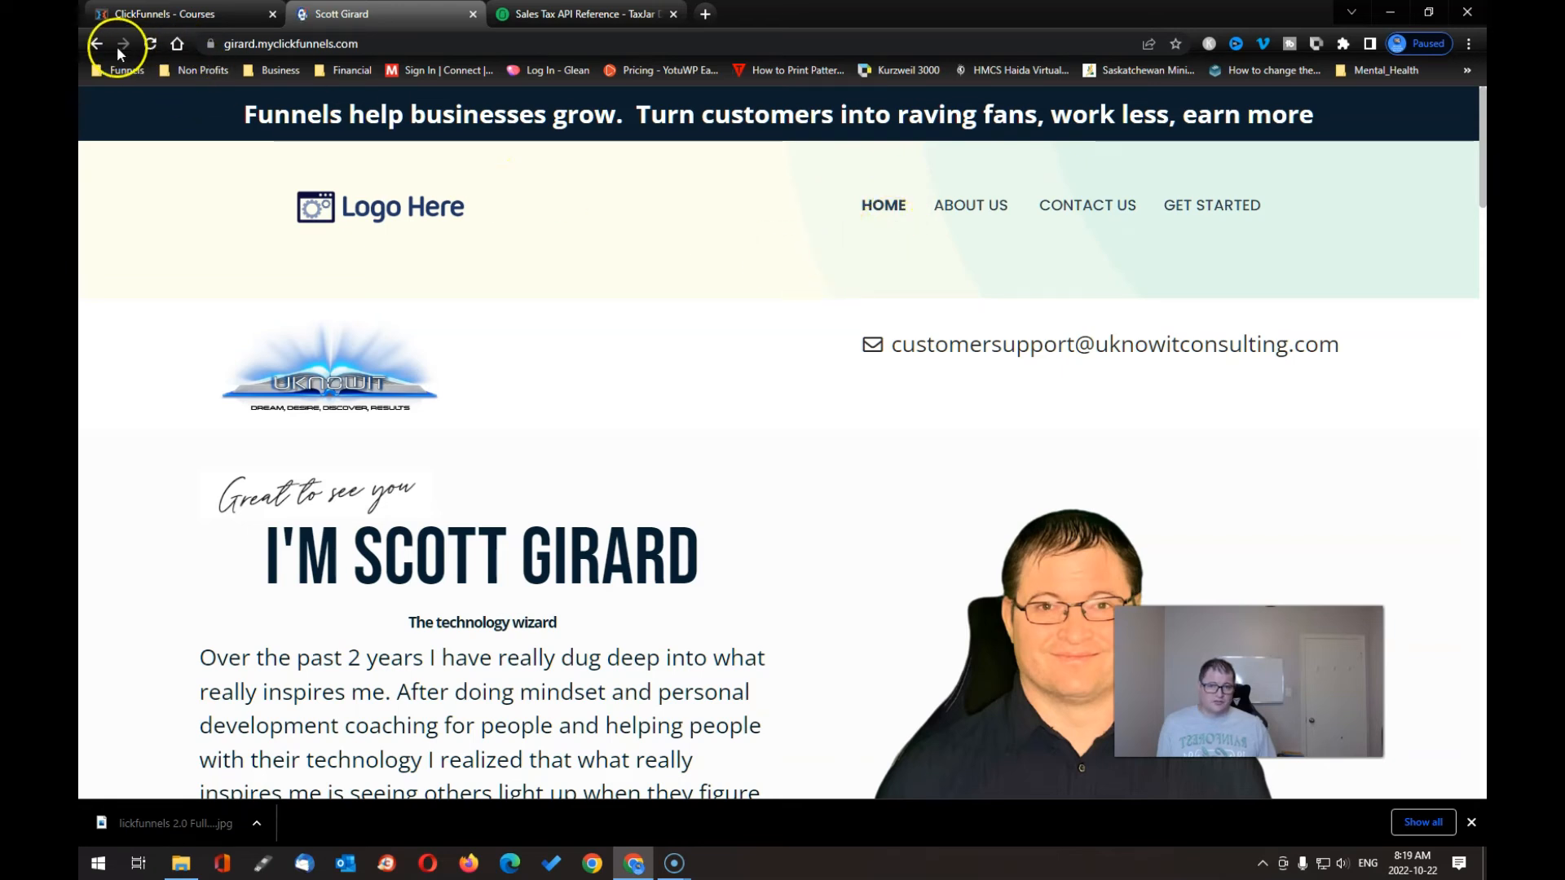
left_click(141, 14)
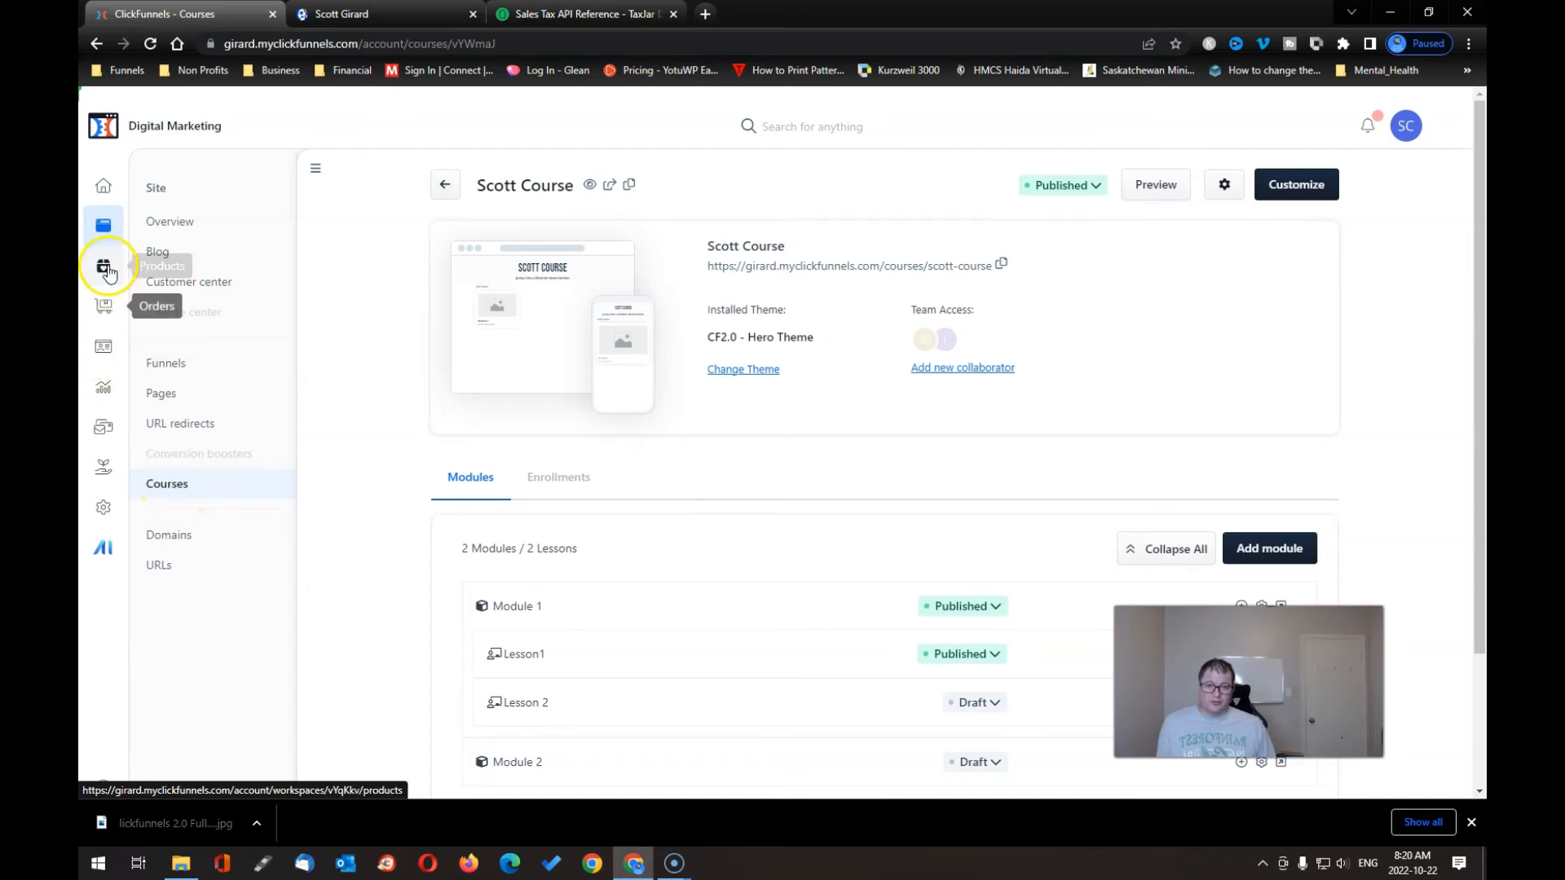
- Open the site's Pages list and switch to its Theme pages
left_click(103, 226)
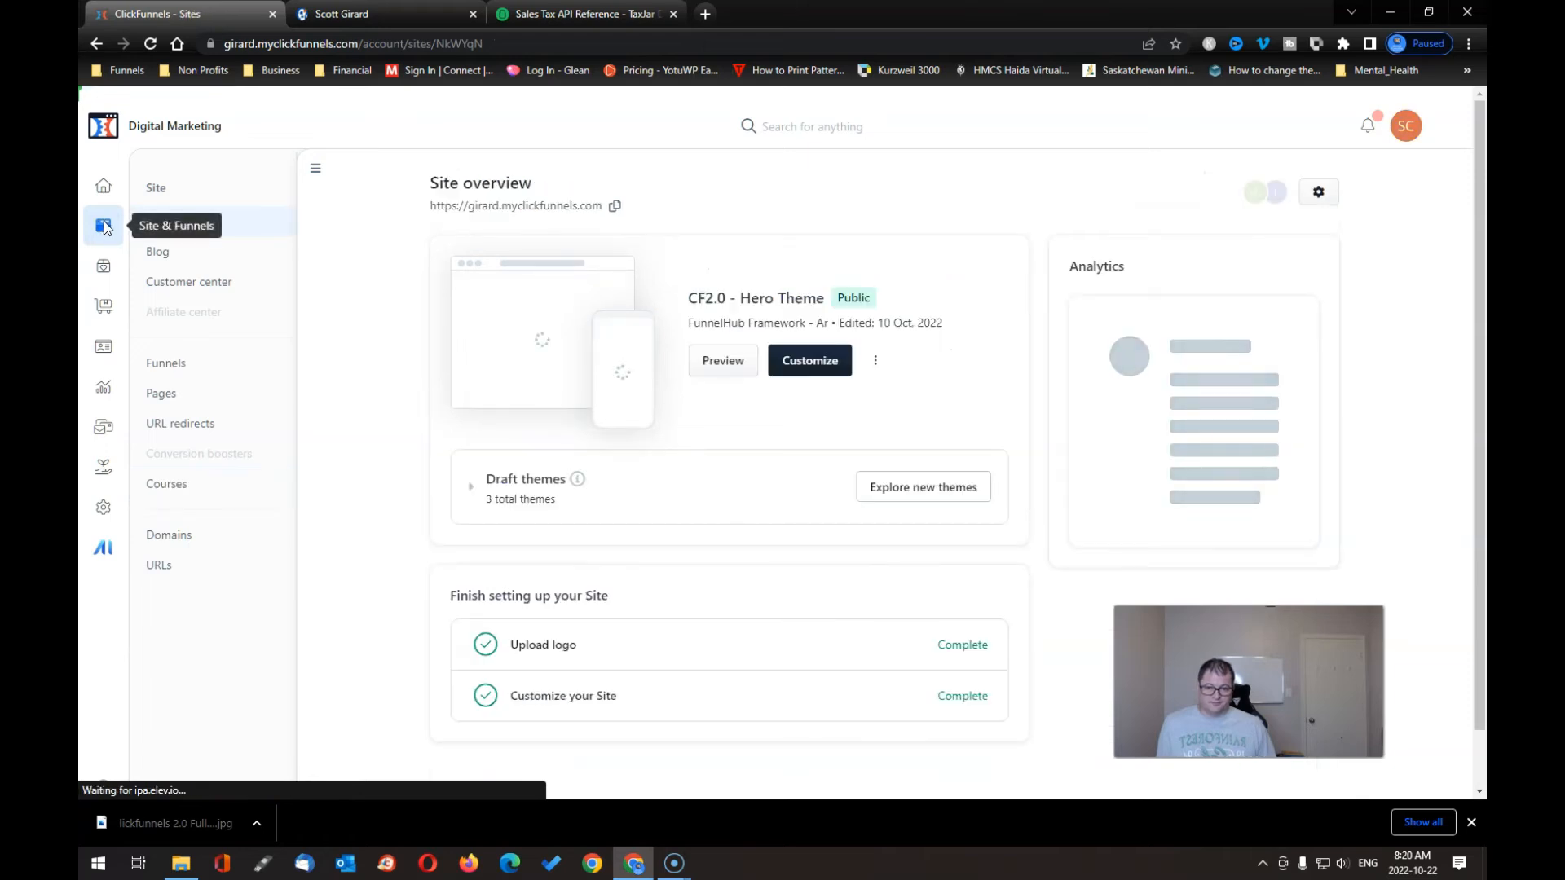
left_click(172, 369)
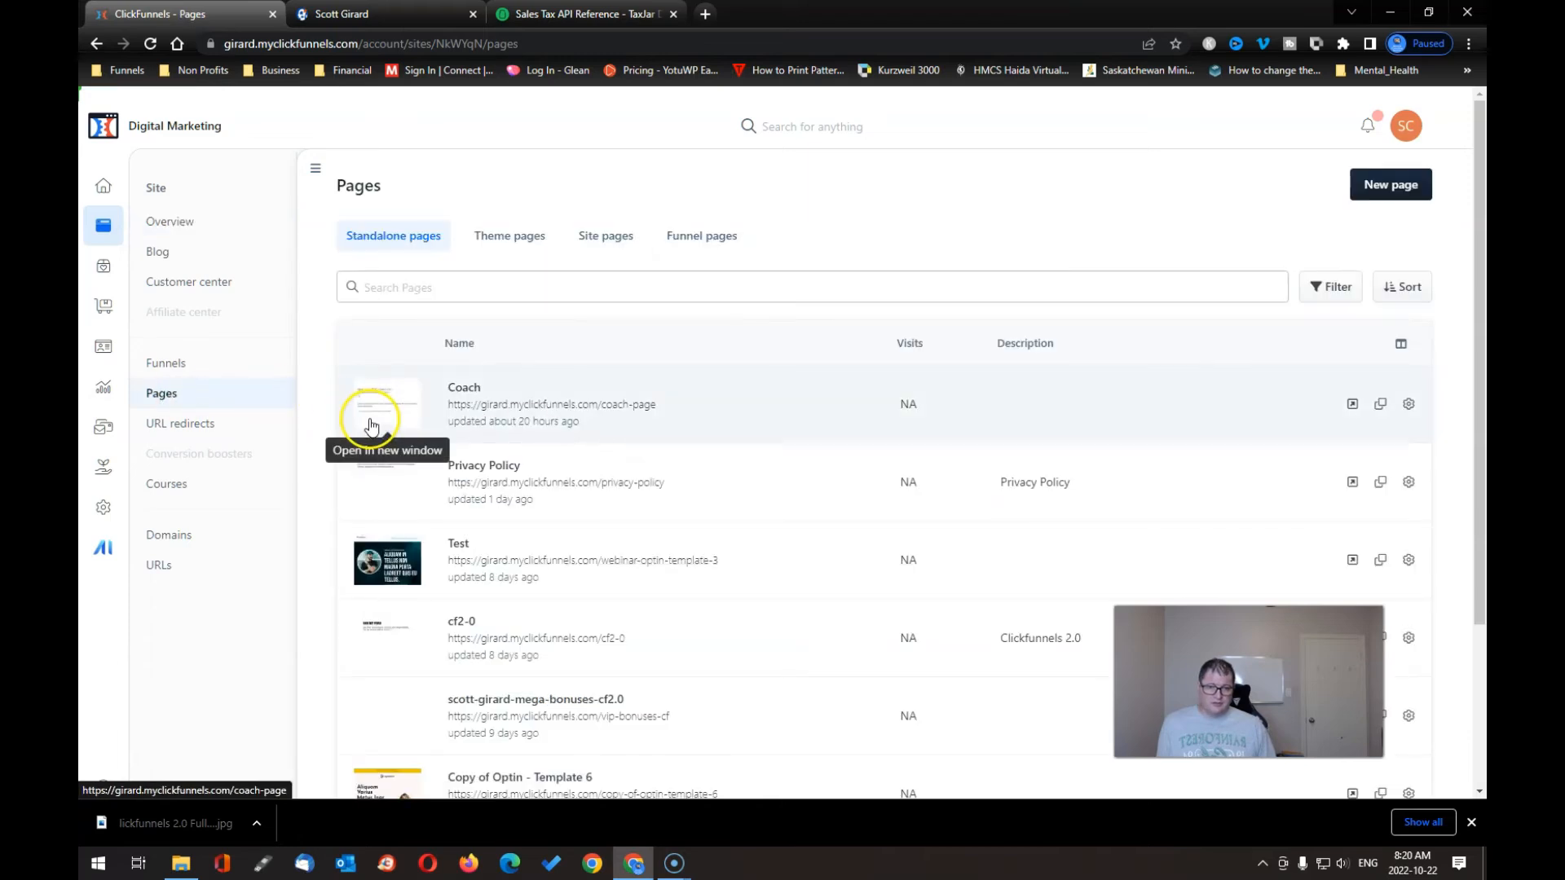
left_click(599, 243)
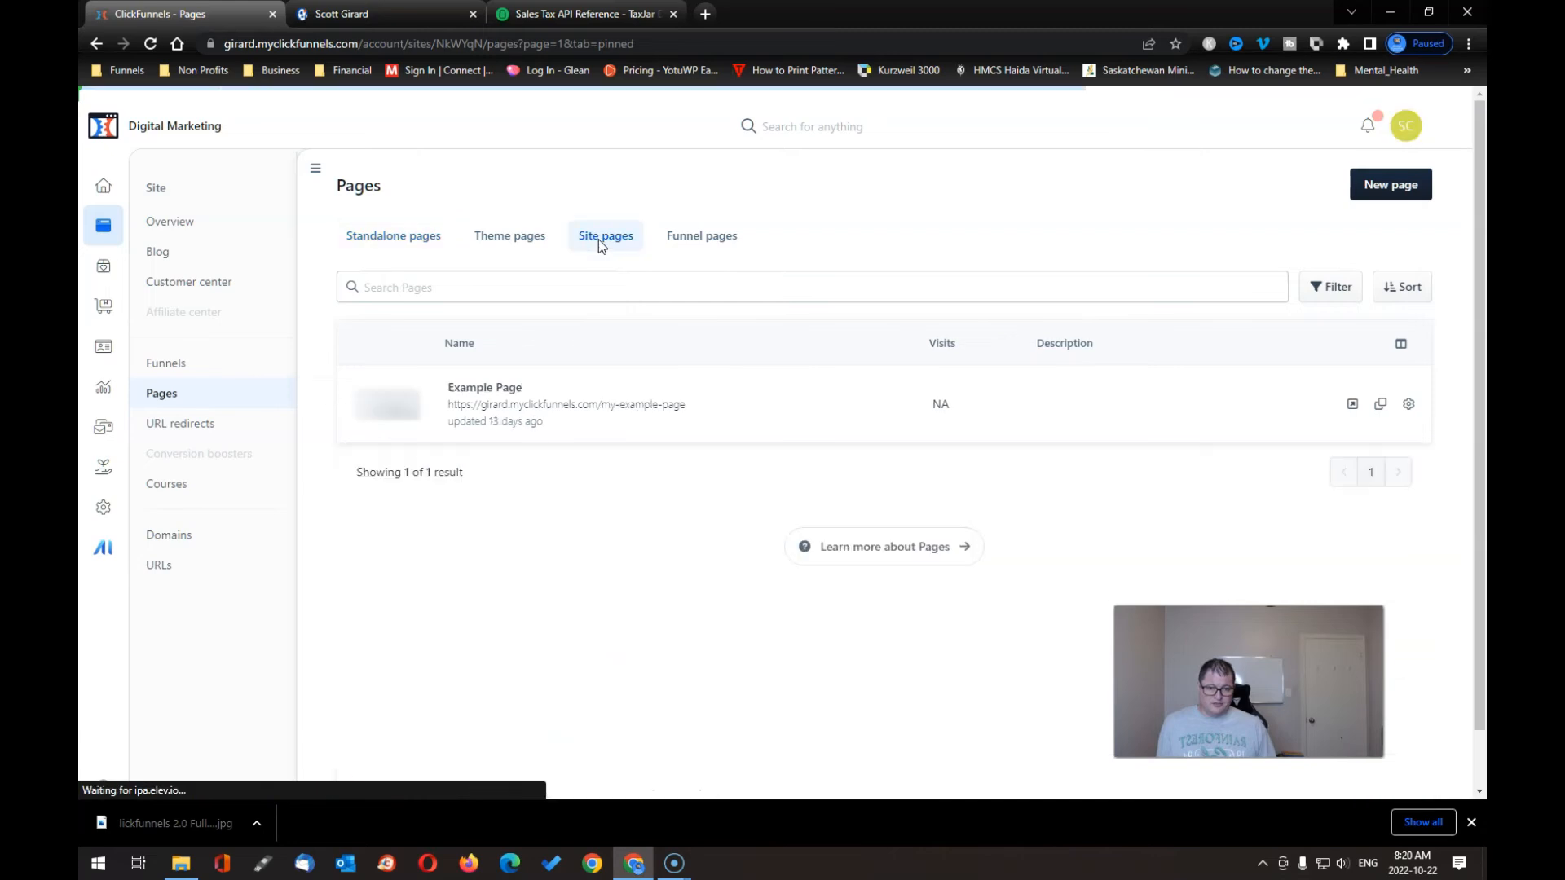
left_click(521, 238)
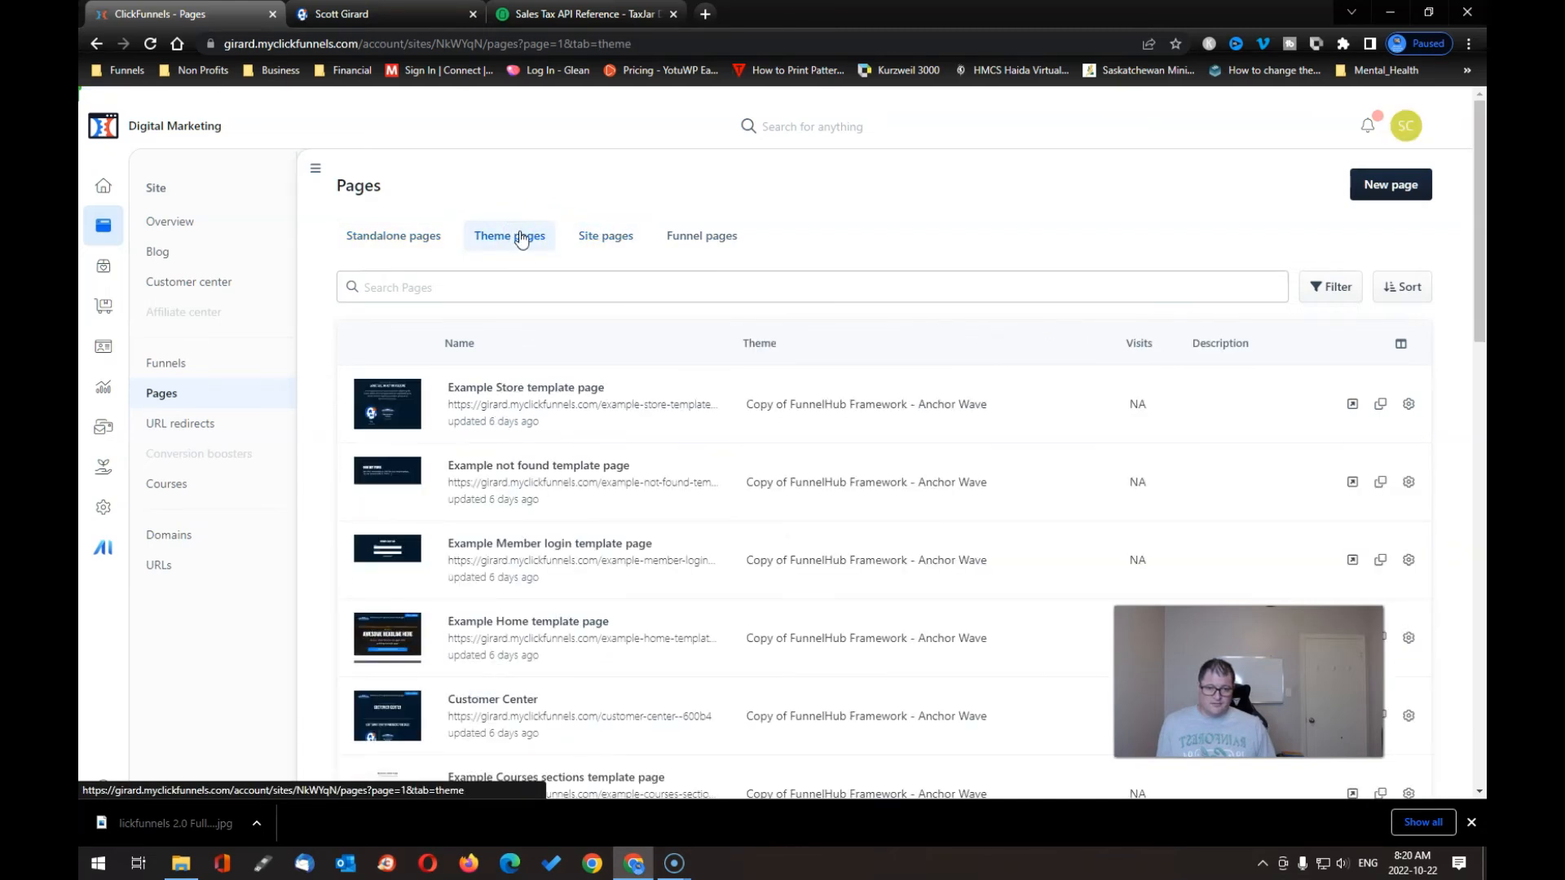
- Search the theme pages for 'course' and scroll through the 20 matching template pages
left_click(495, 283)
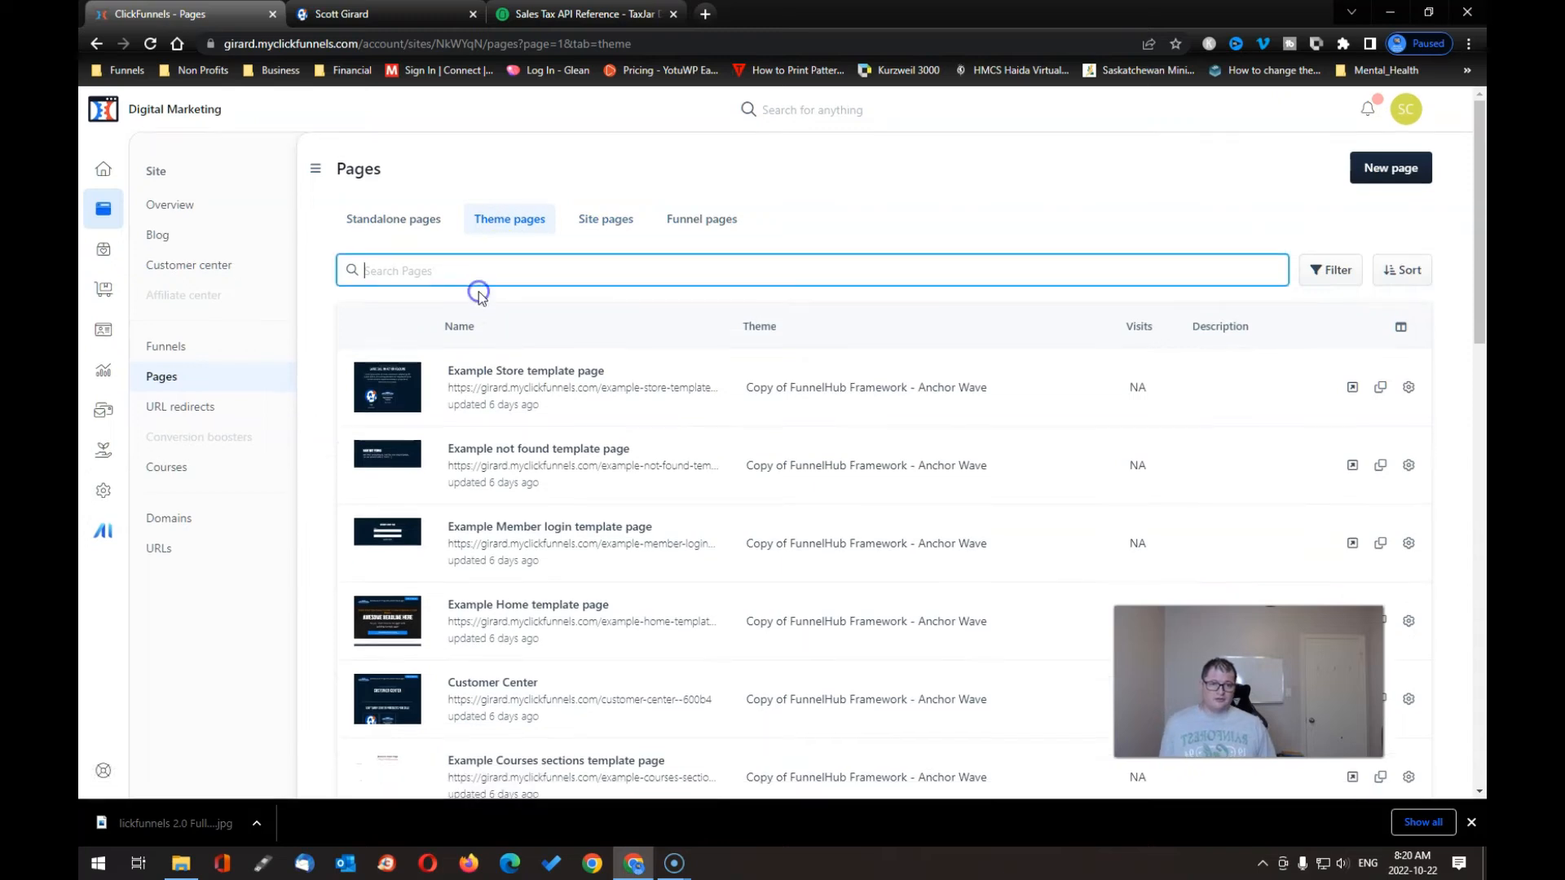
type("course")
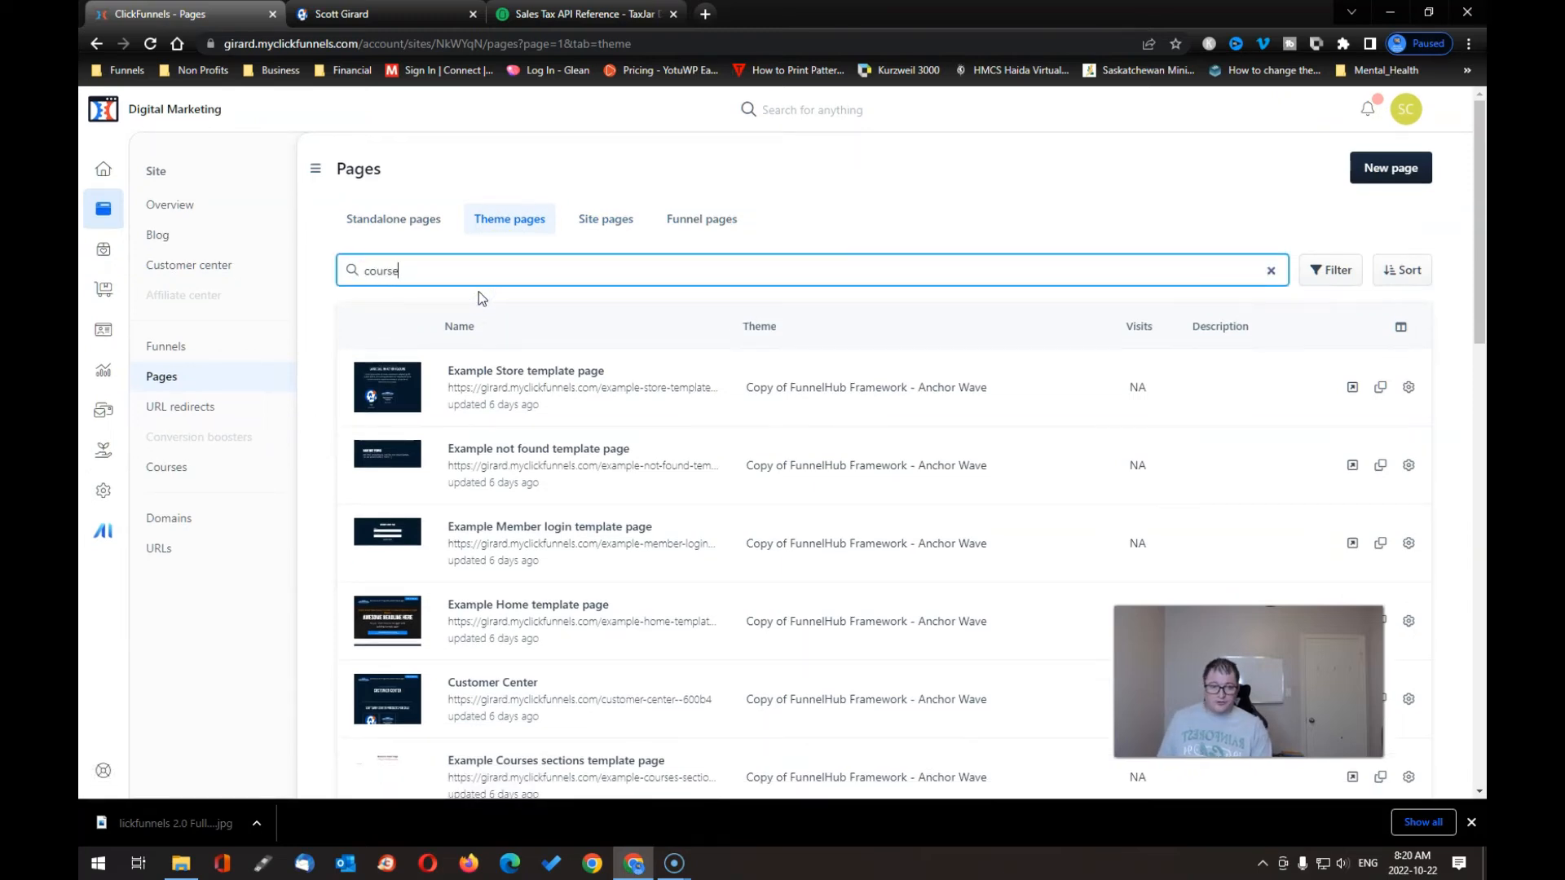
key("Return")
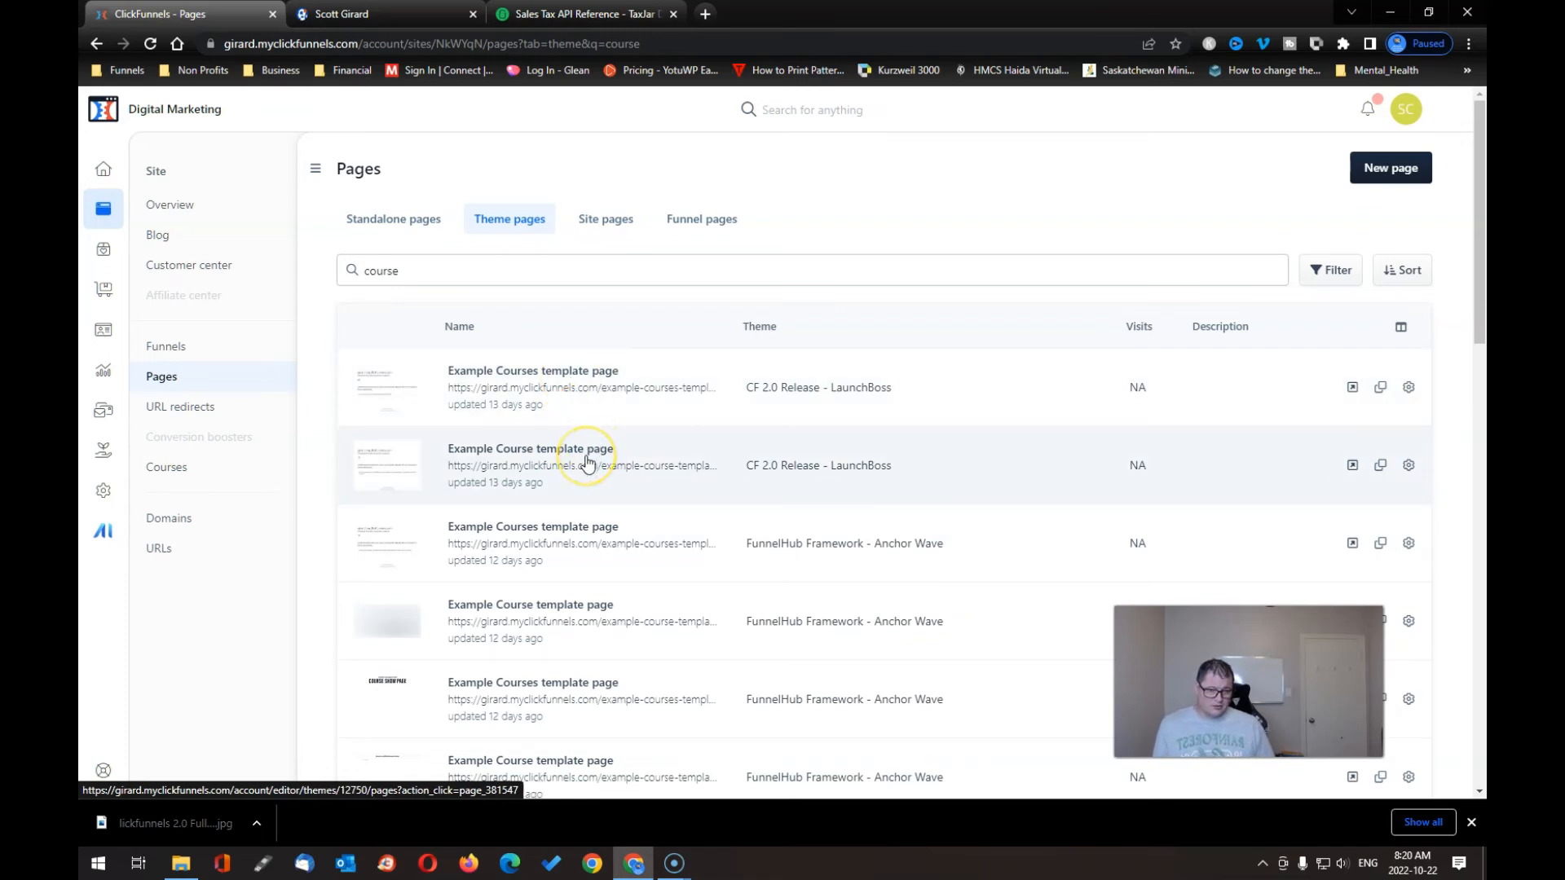
scroll(587, 462, "down", 2)
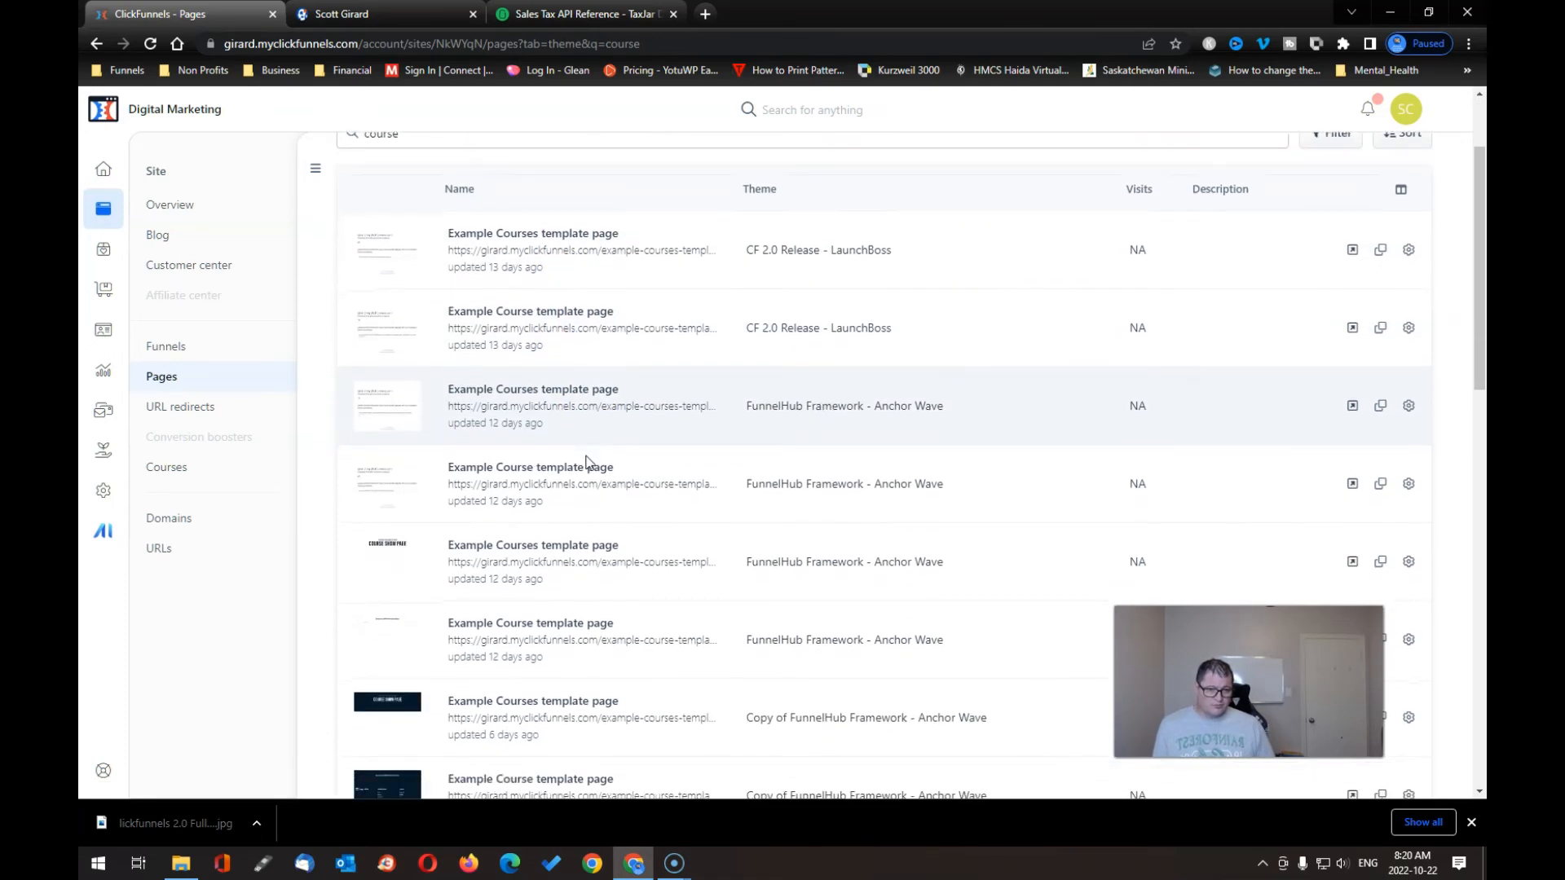
scroll(587, 462, "down", 3)
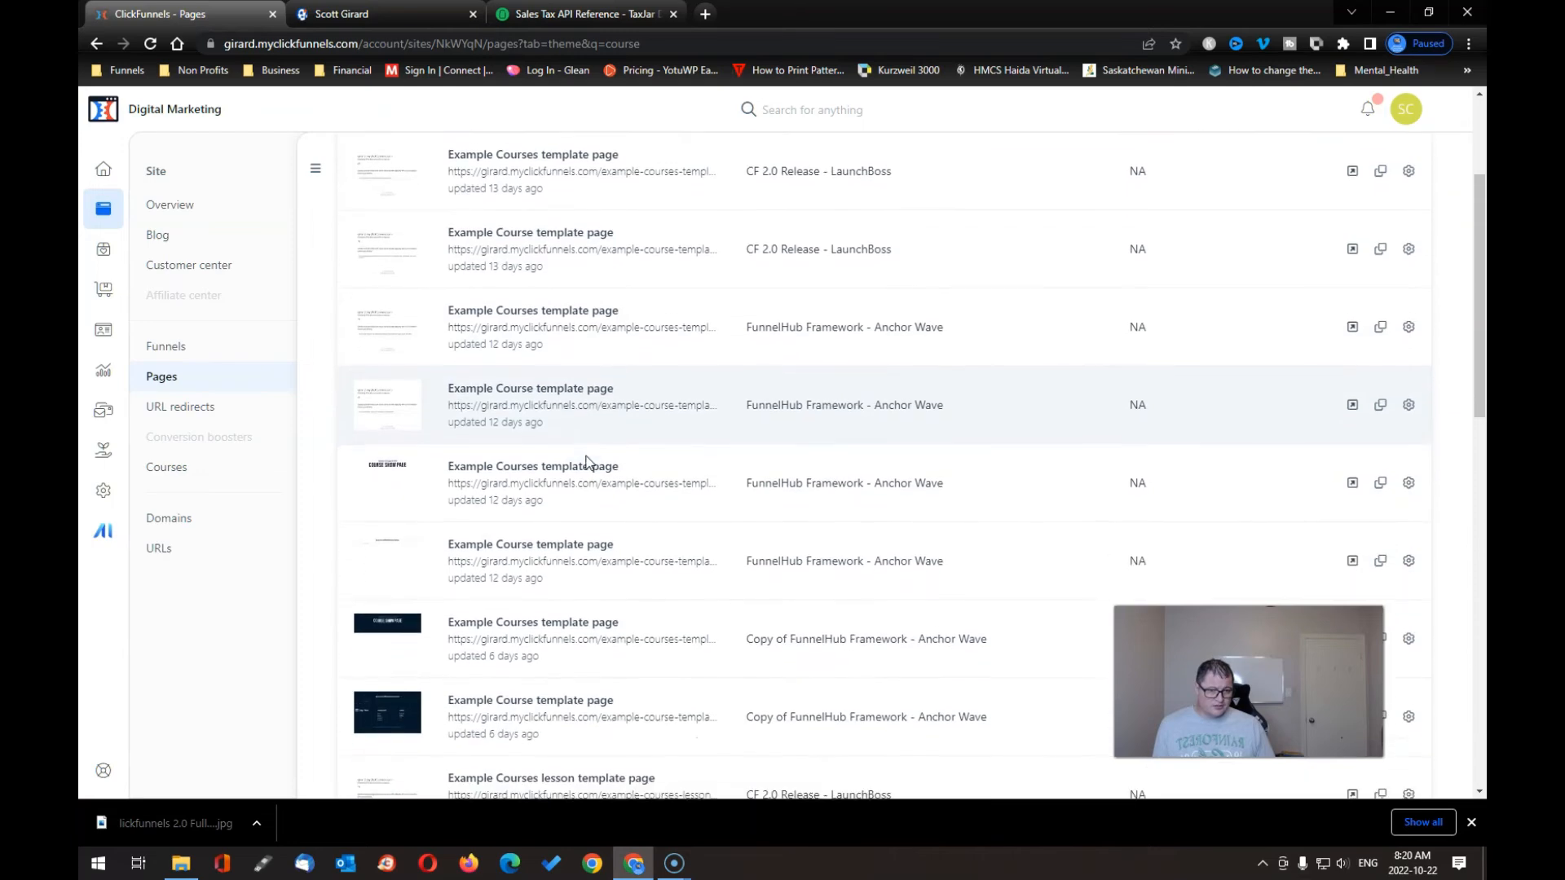
scroll(587, 462, "down", 7)
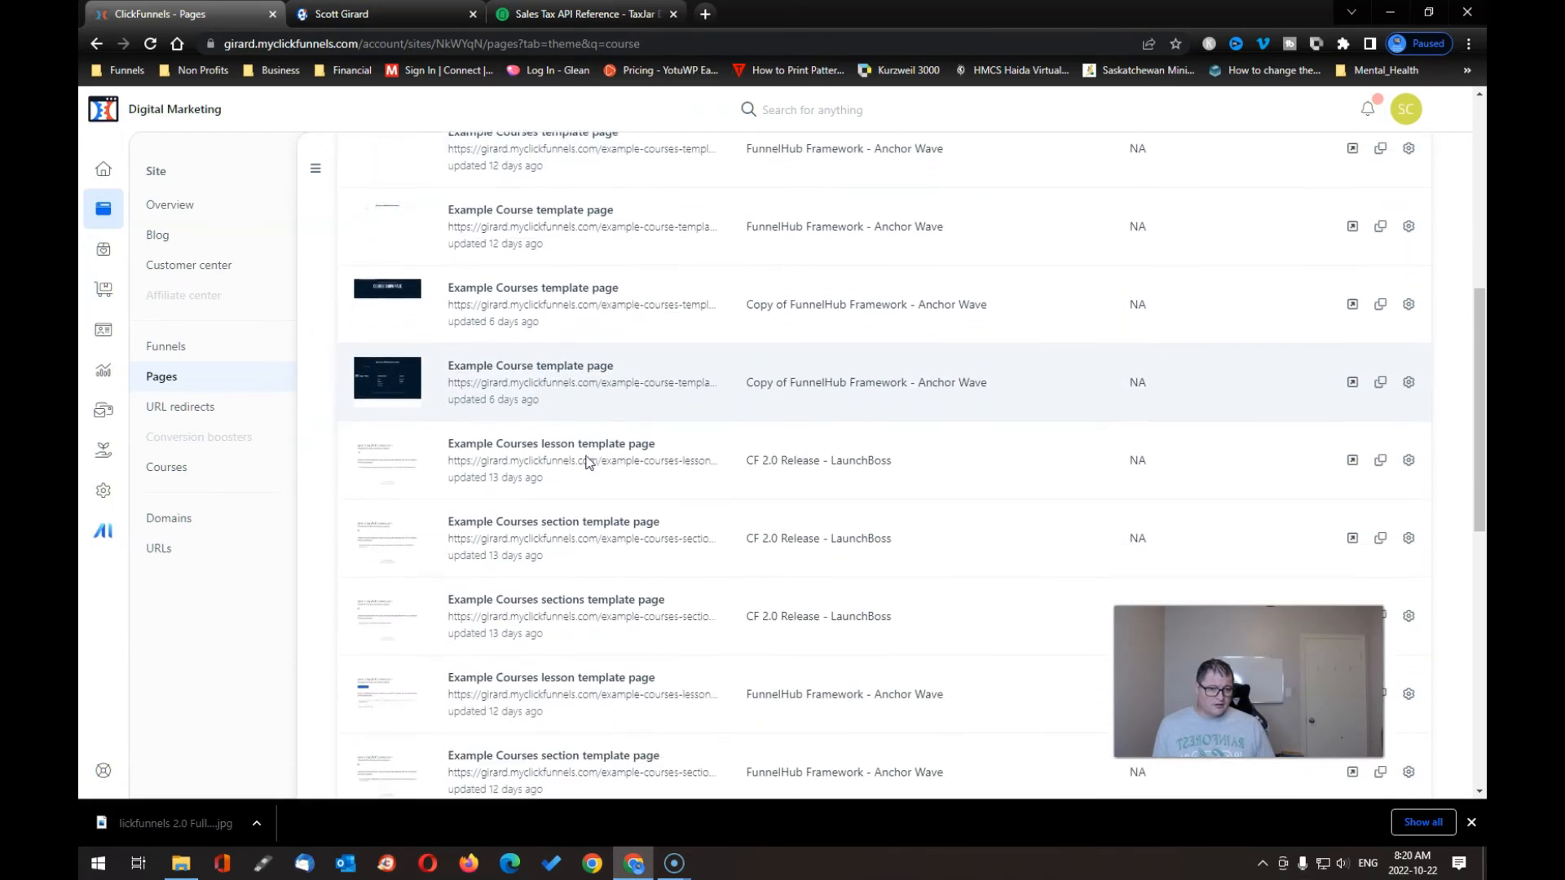
scroll(587, 463, "down", 4)
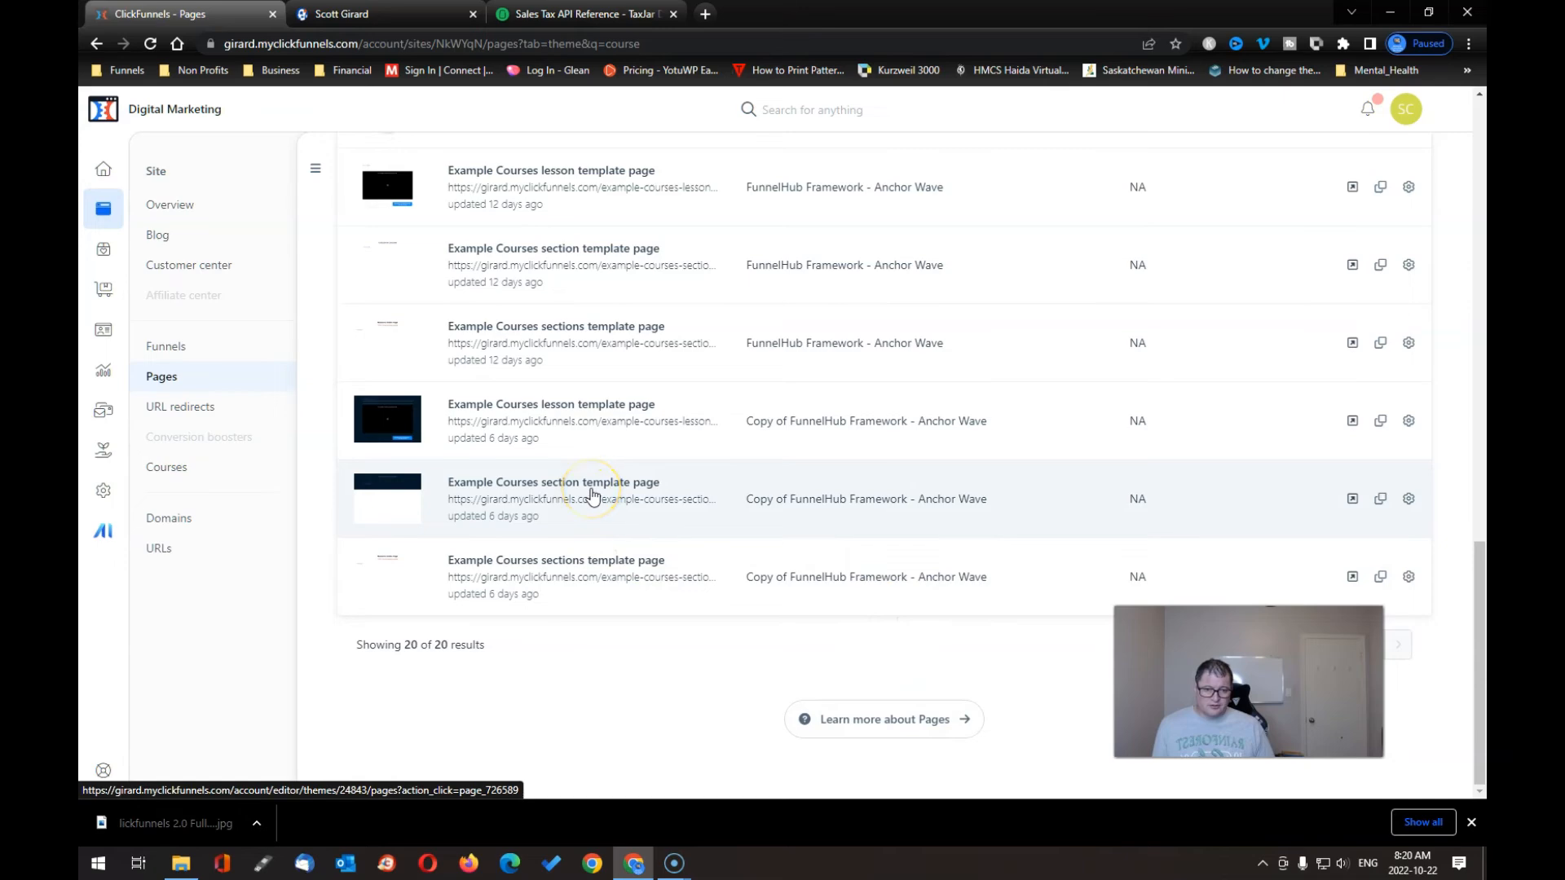
scroll(592, 495, "up", 10)
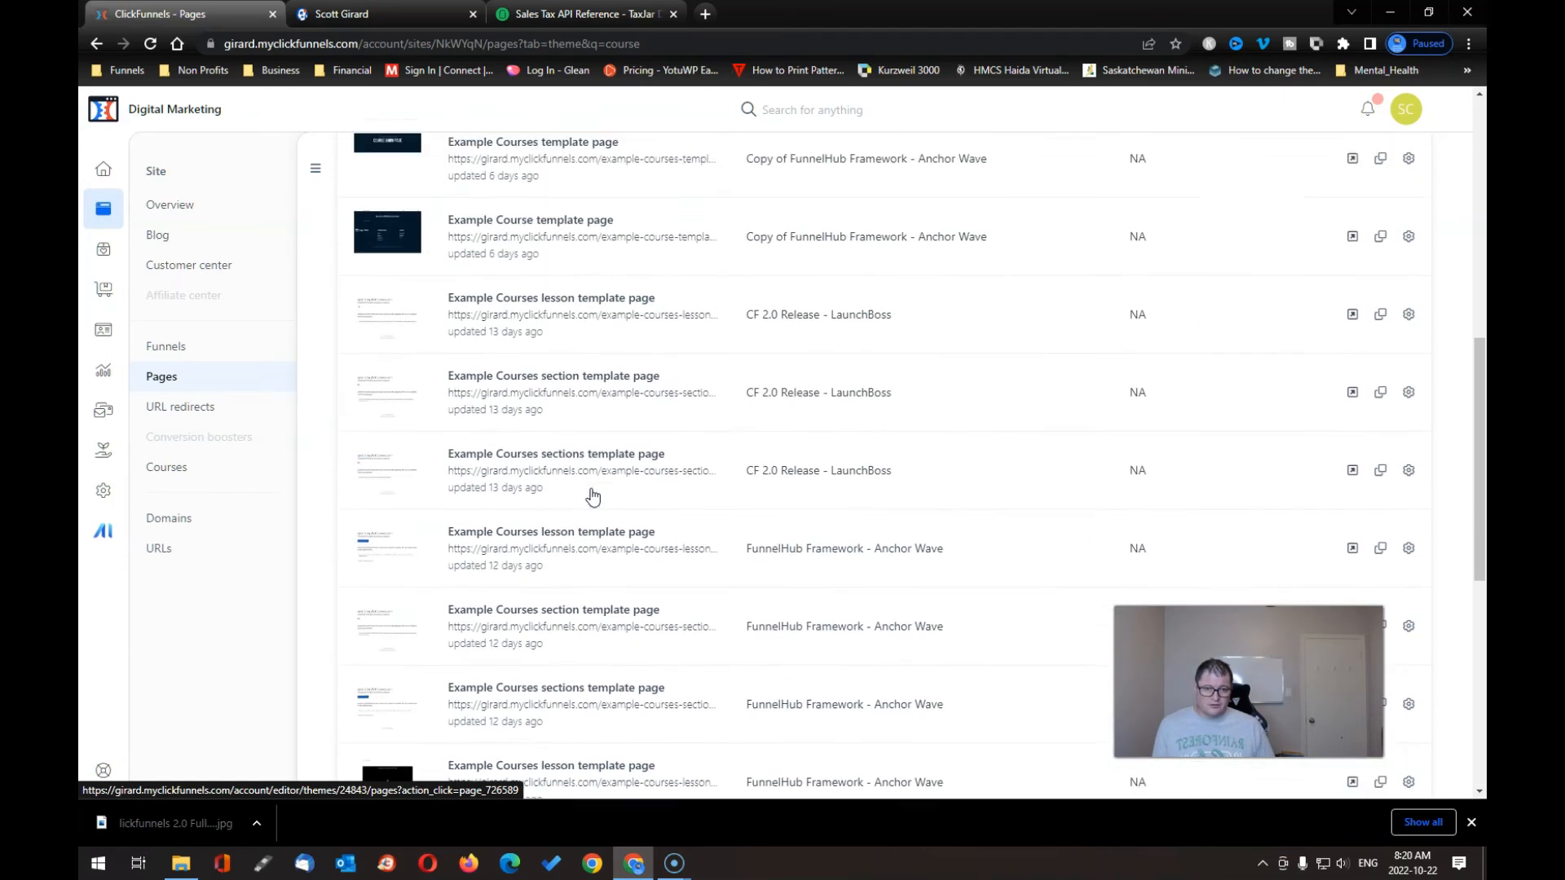
scroll(593, 495, "up", 6)
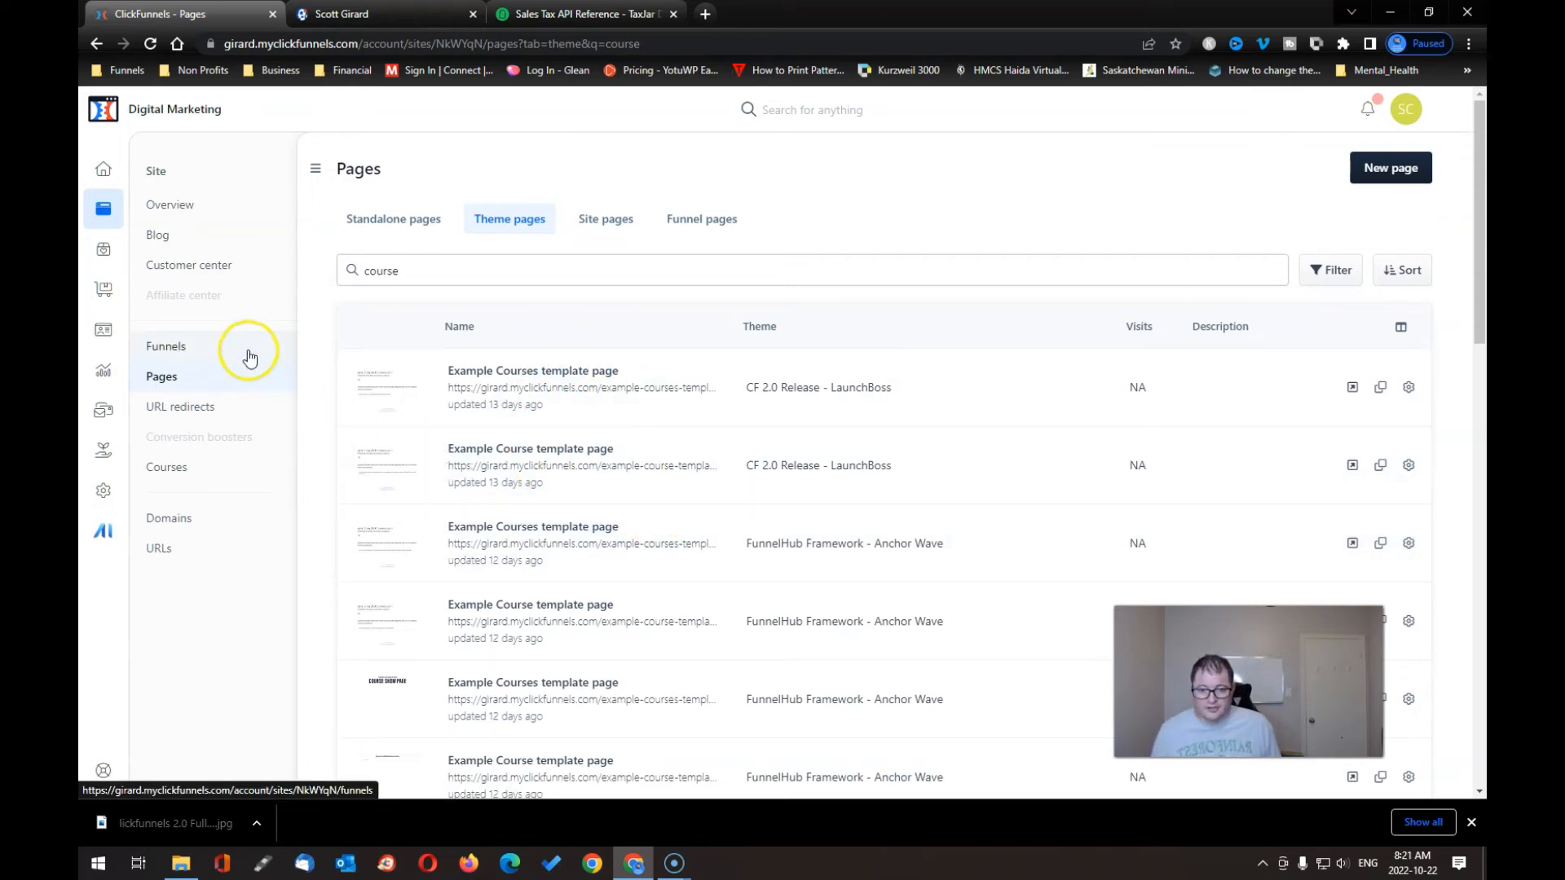
- From the site's Courses list, open the Scott Course page layout in the editor
left_click(172, 466)
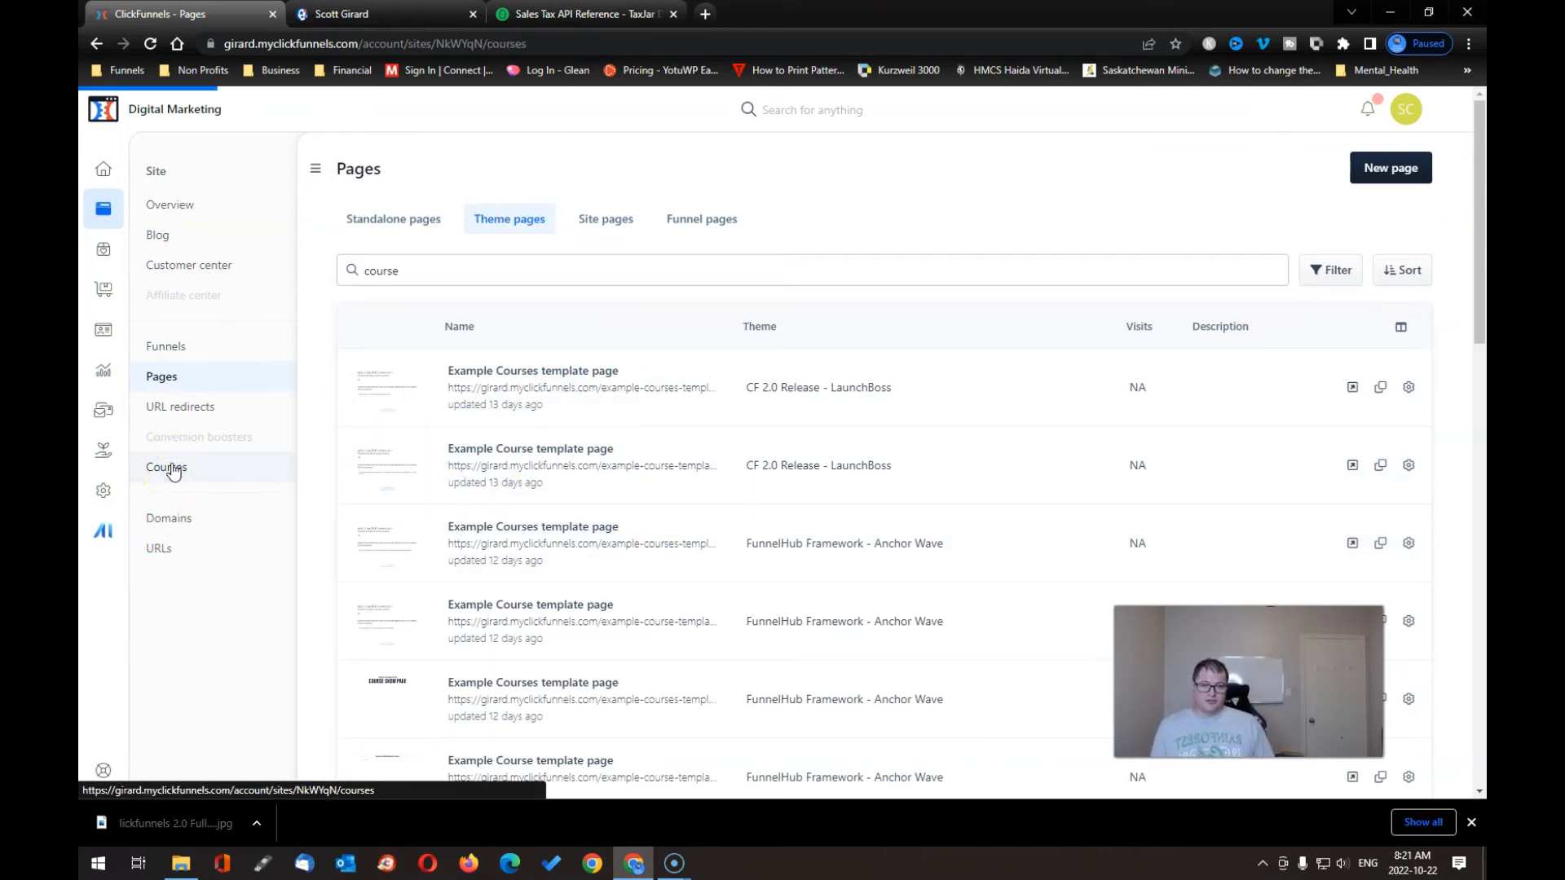
left_click(414, 507)
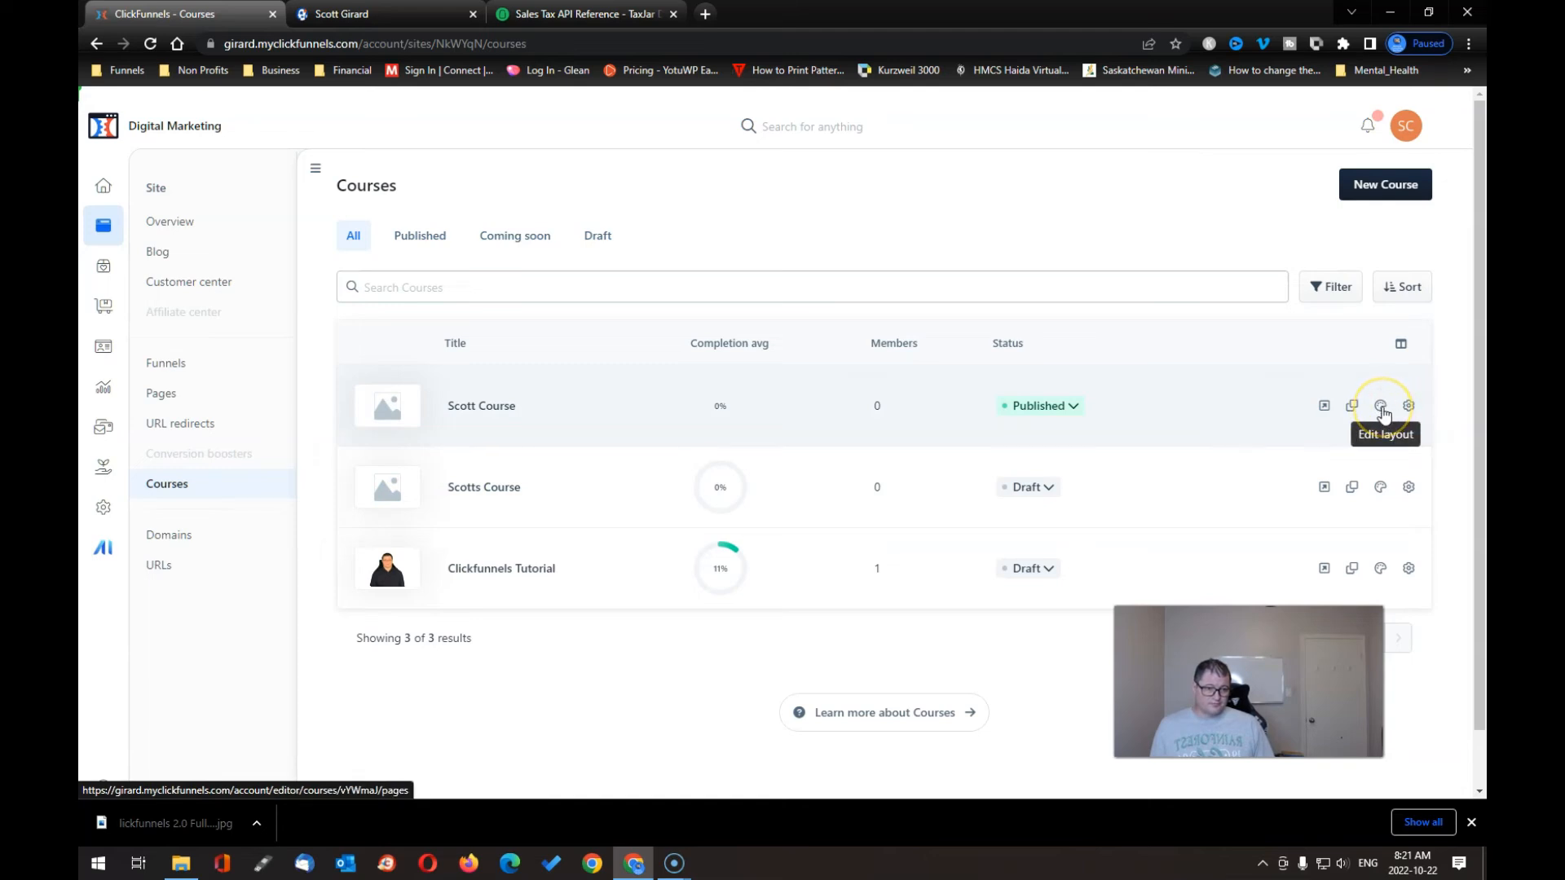
left_click(1381, 407)
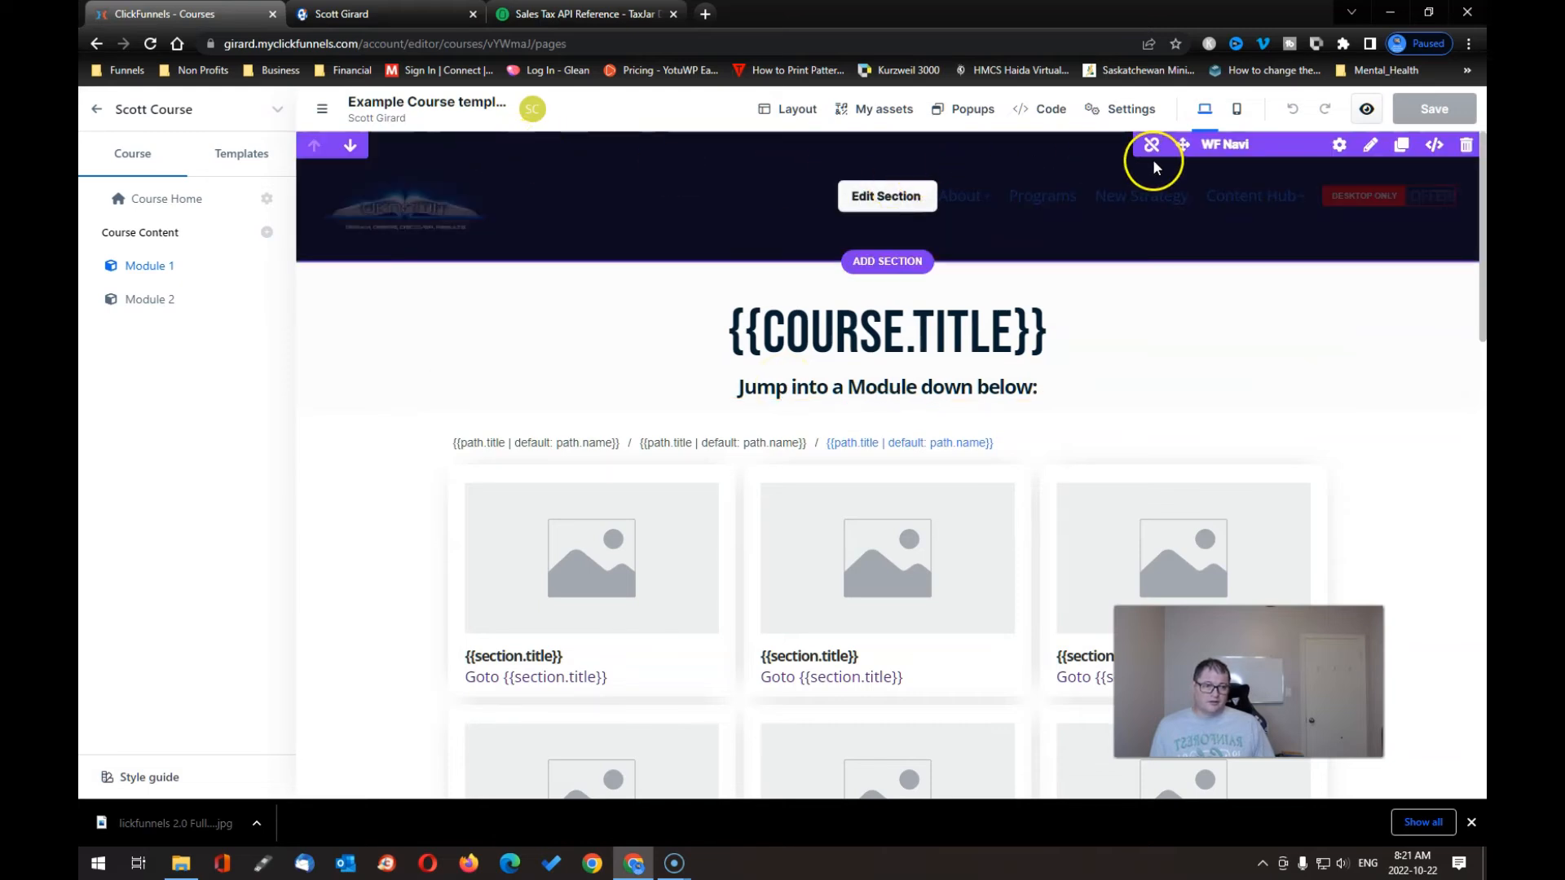
- Delete the dark WF Navi header section and open Module 2's settings
left_click(1468, 148)
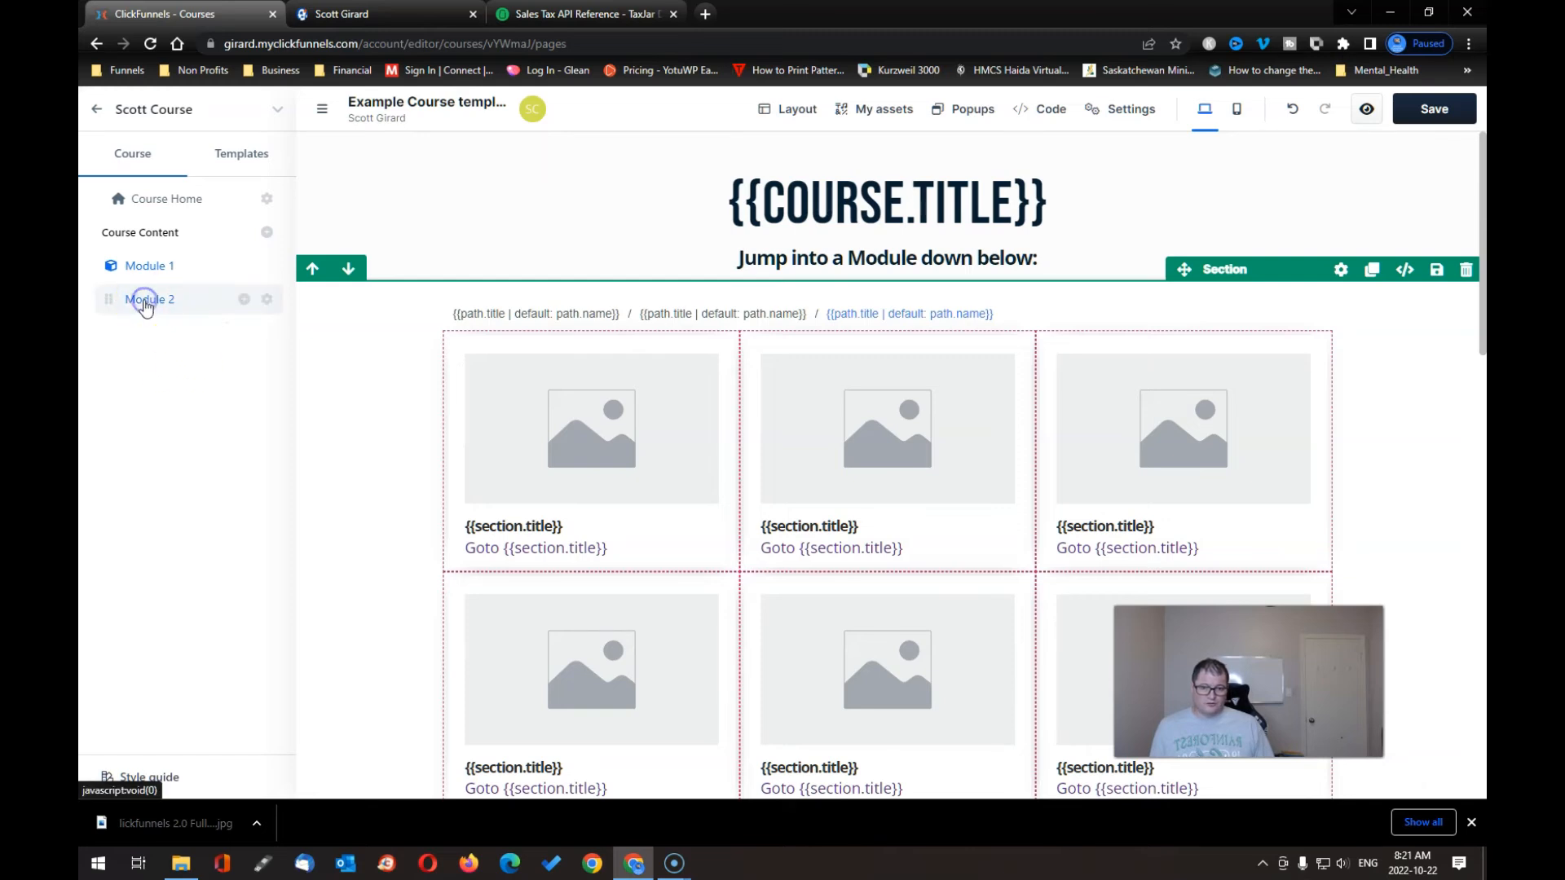
left_click(268, 302)
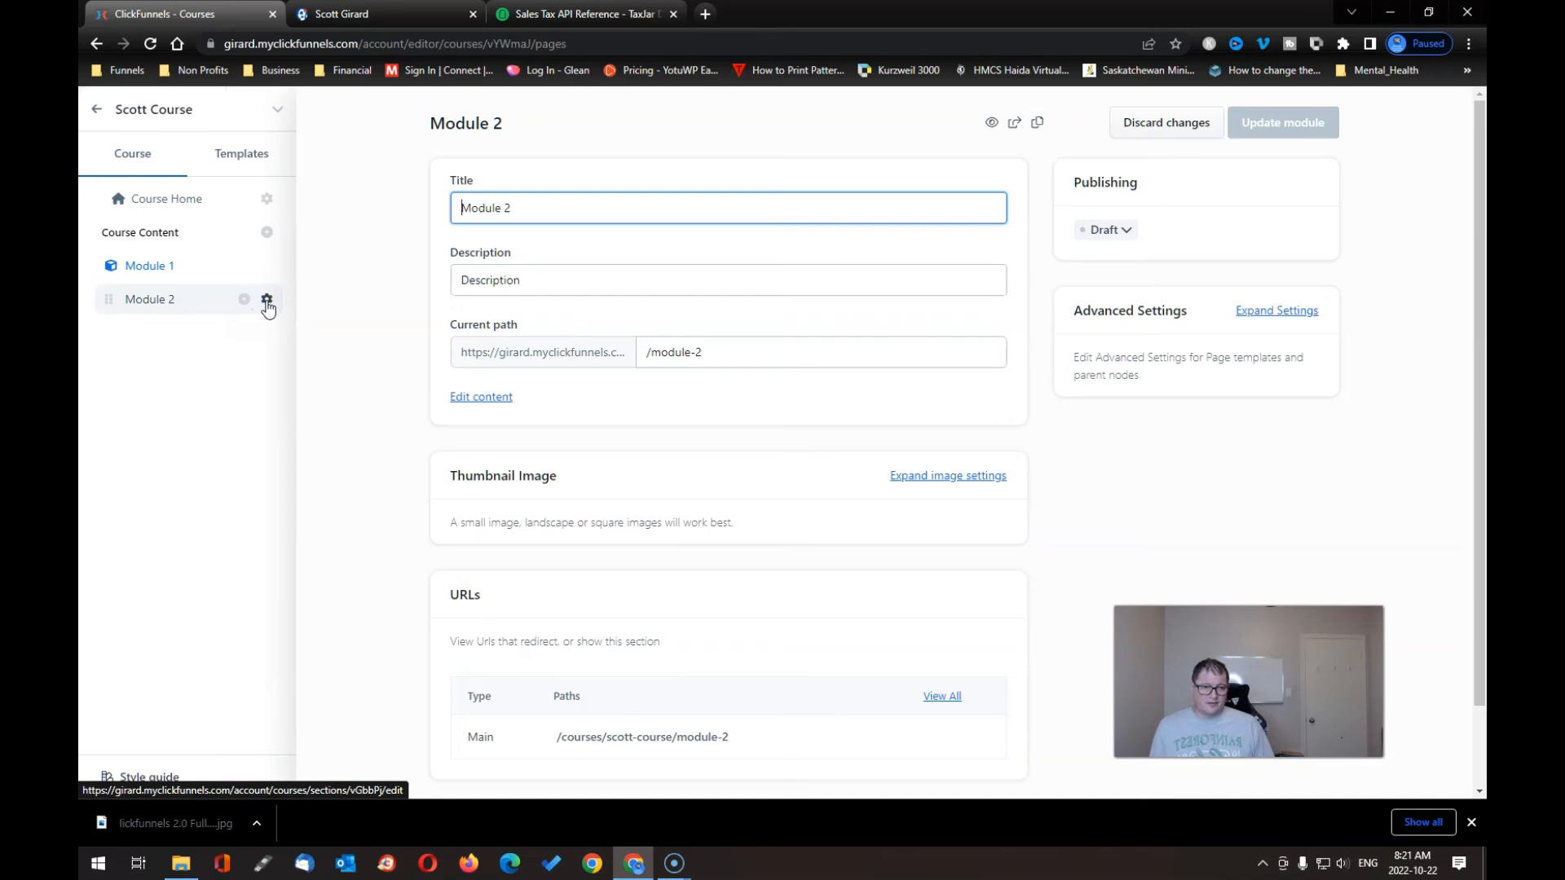
scroll(565, 415, "down", 2)
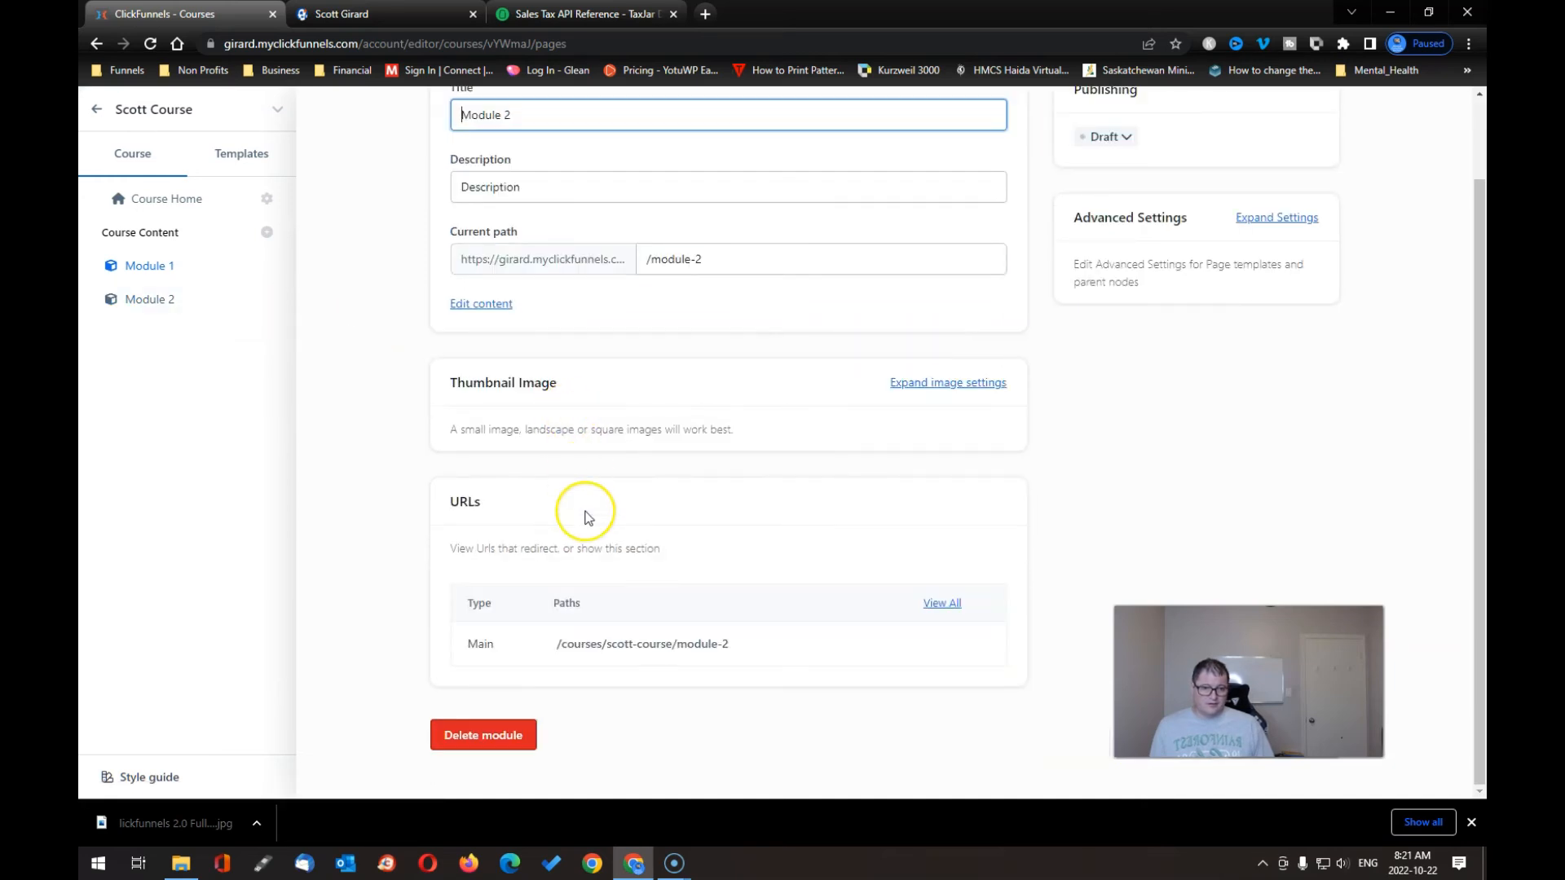
scroll(587, 513, "up", 2)
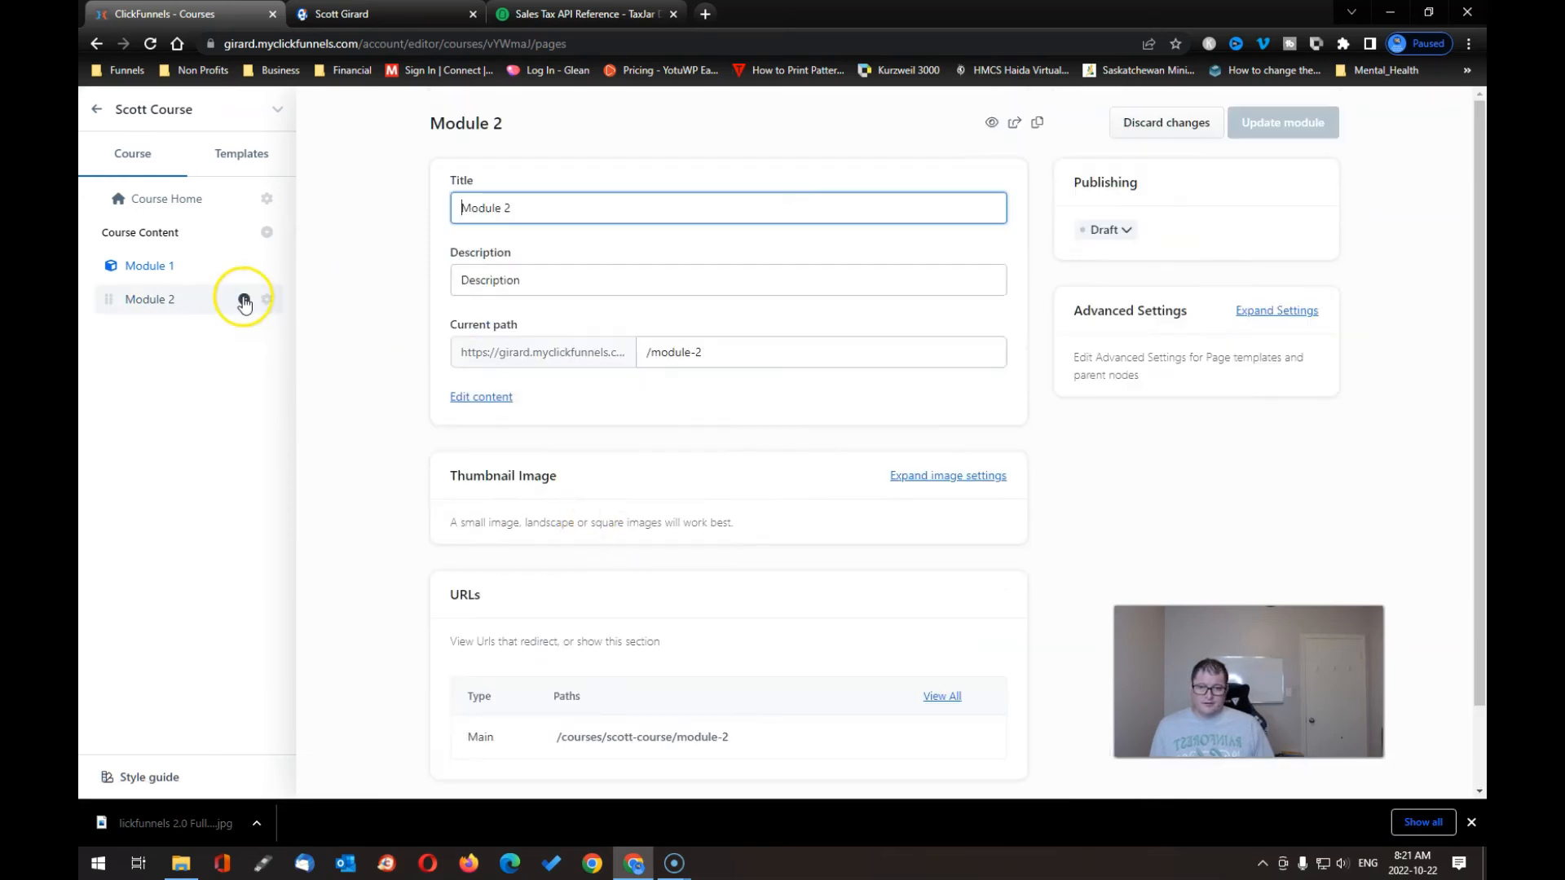
- Return to Course Home, discarding unsaved changes, and open Scott Course's details form
left_click(167, 202)
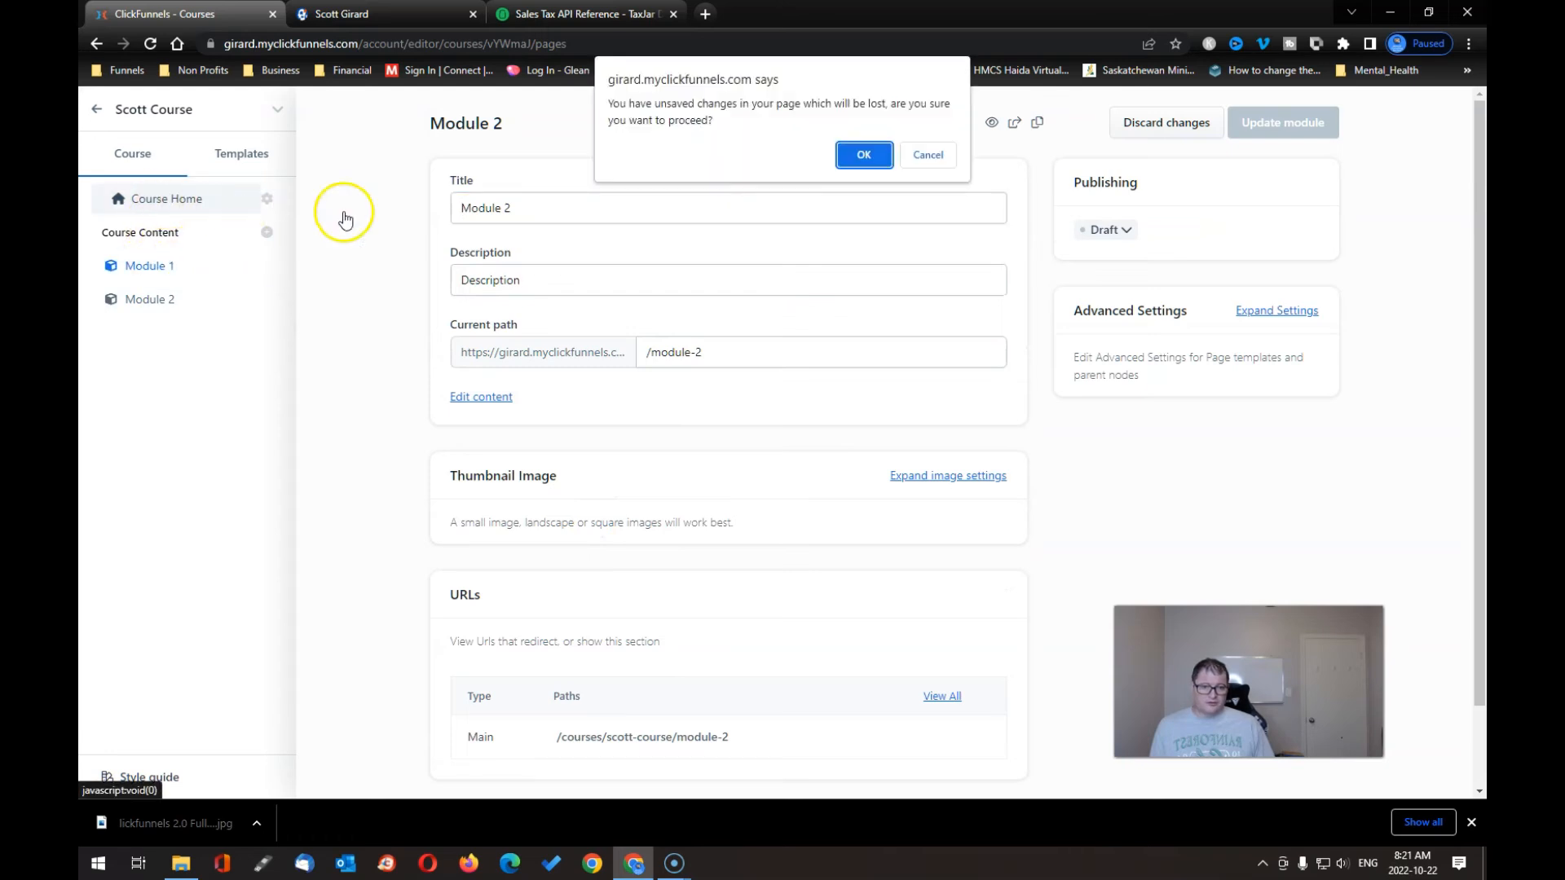
left_click(920, 155)
left_click(1167, 130)
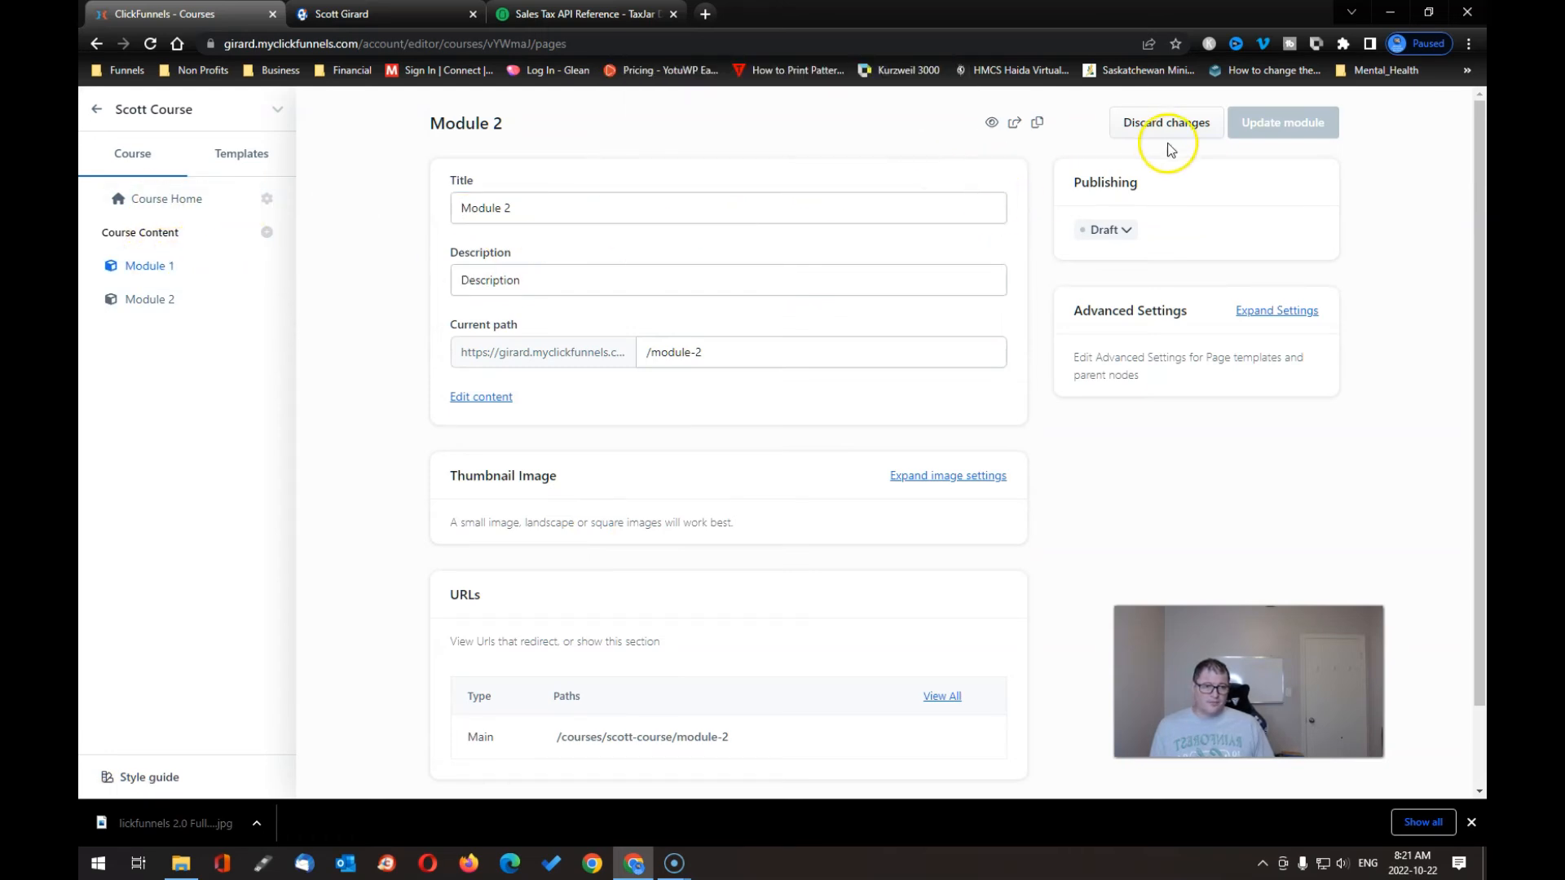
mouse_move(1129, 144)
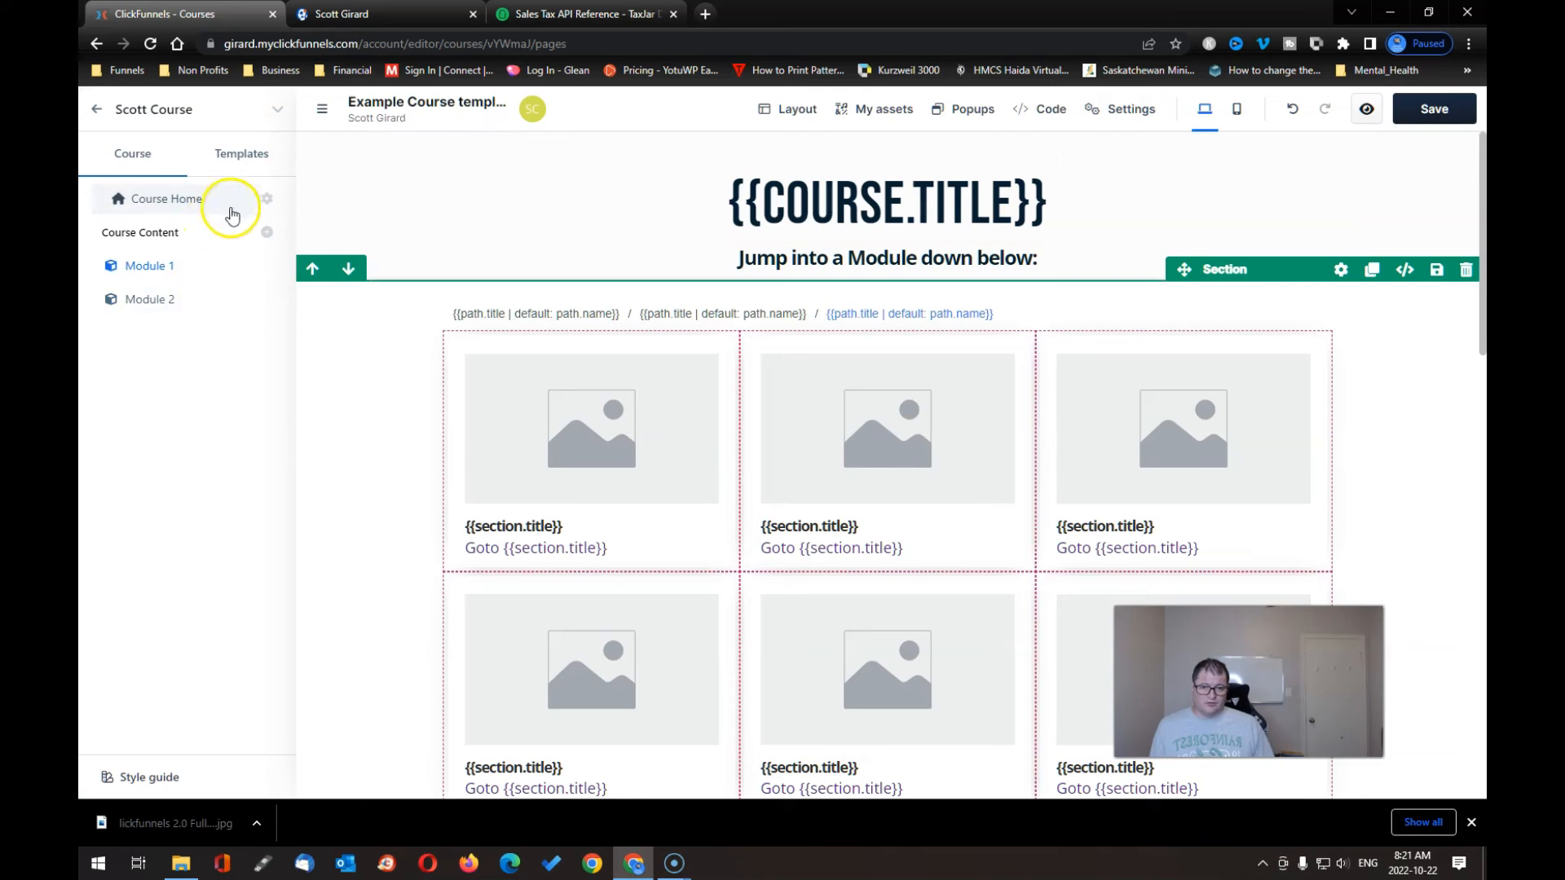
left_click(265, 201)
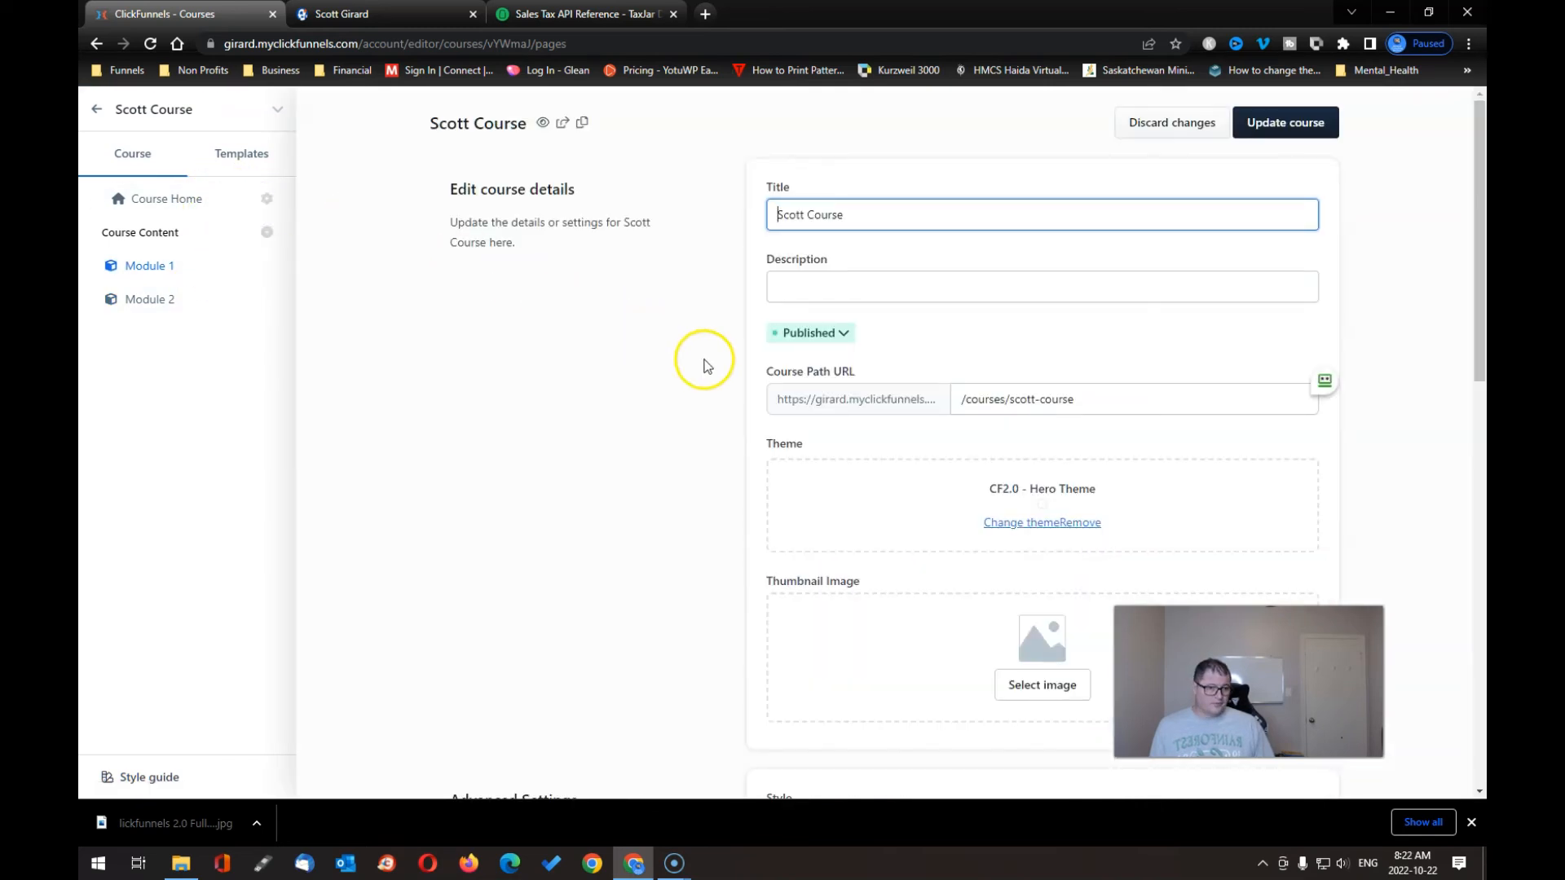
- Change Scott Course's theme to CF2.0 - Dark Course Theme
scroll(1032, 559, "down", 3)
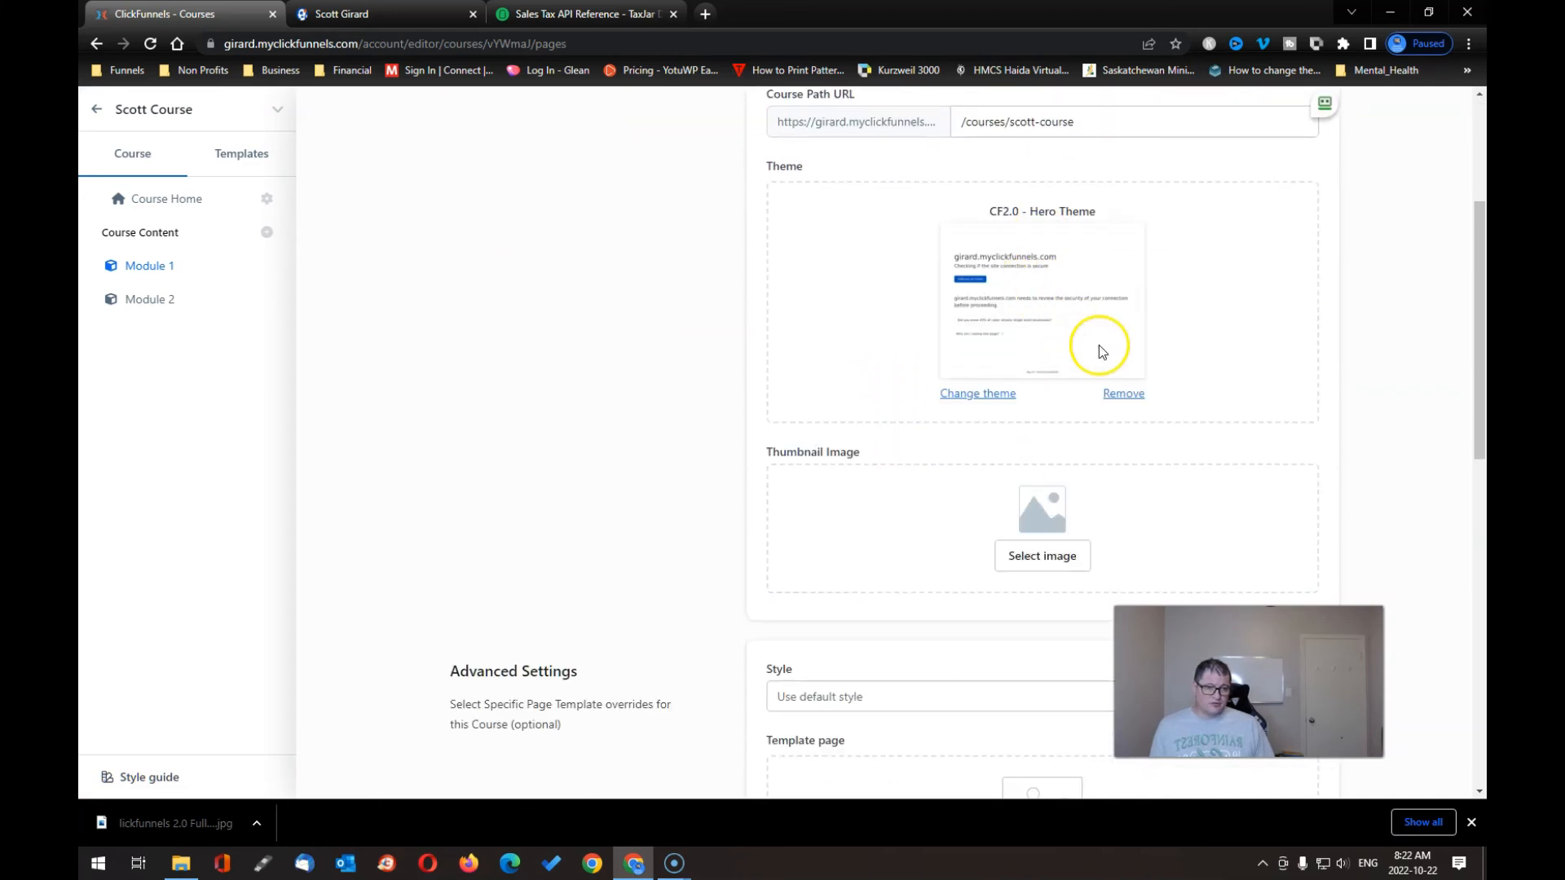
left_click(982, 394)
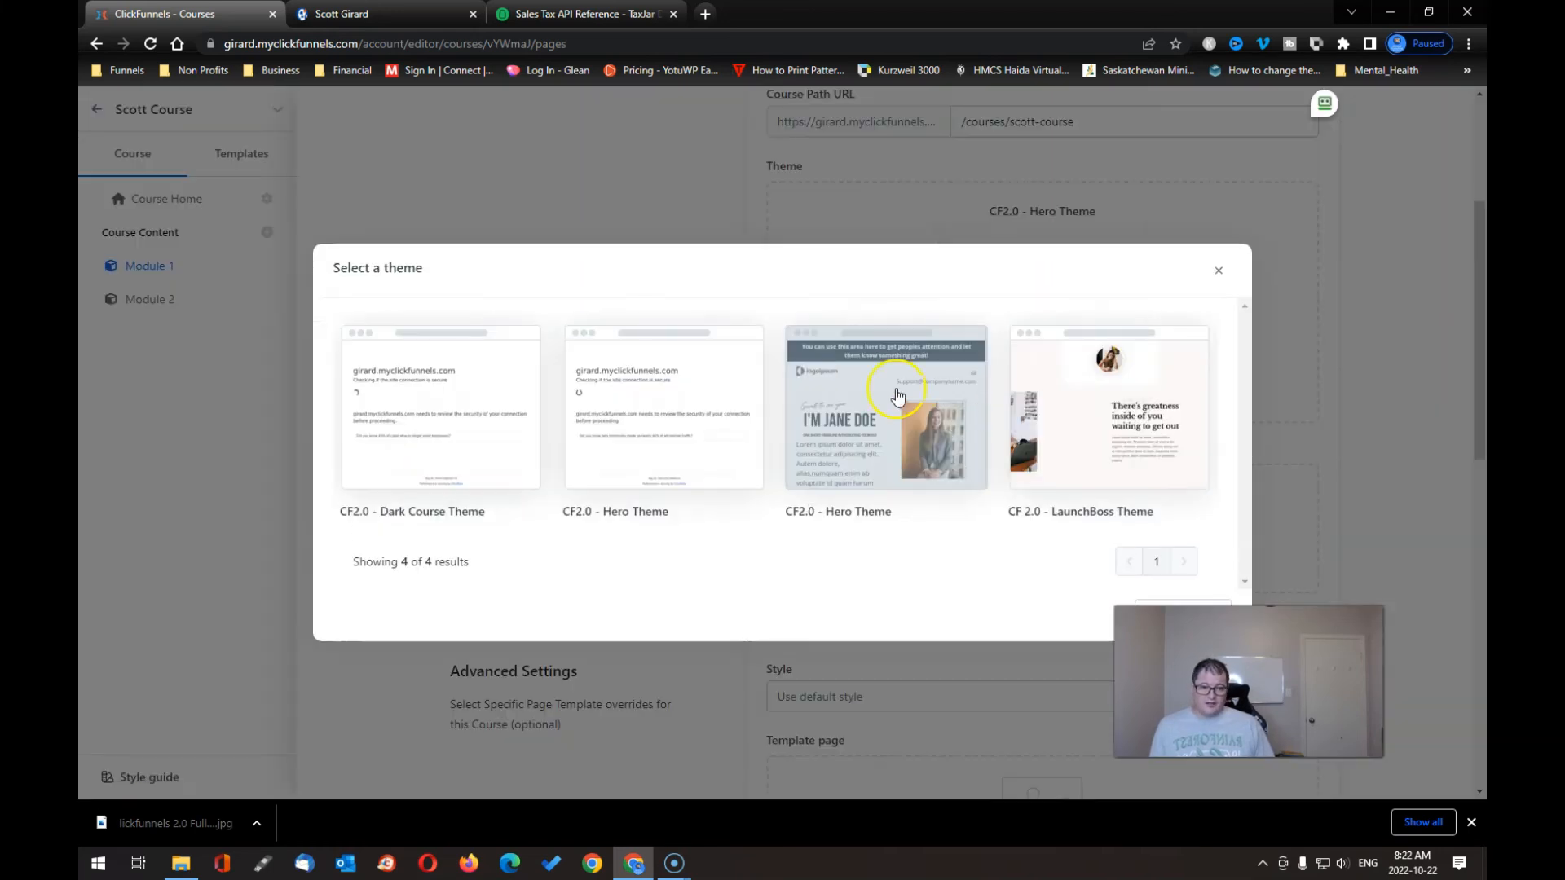
left_click(422, 427)
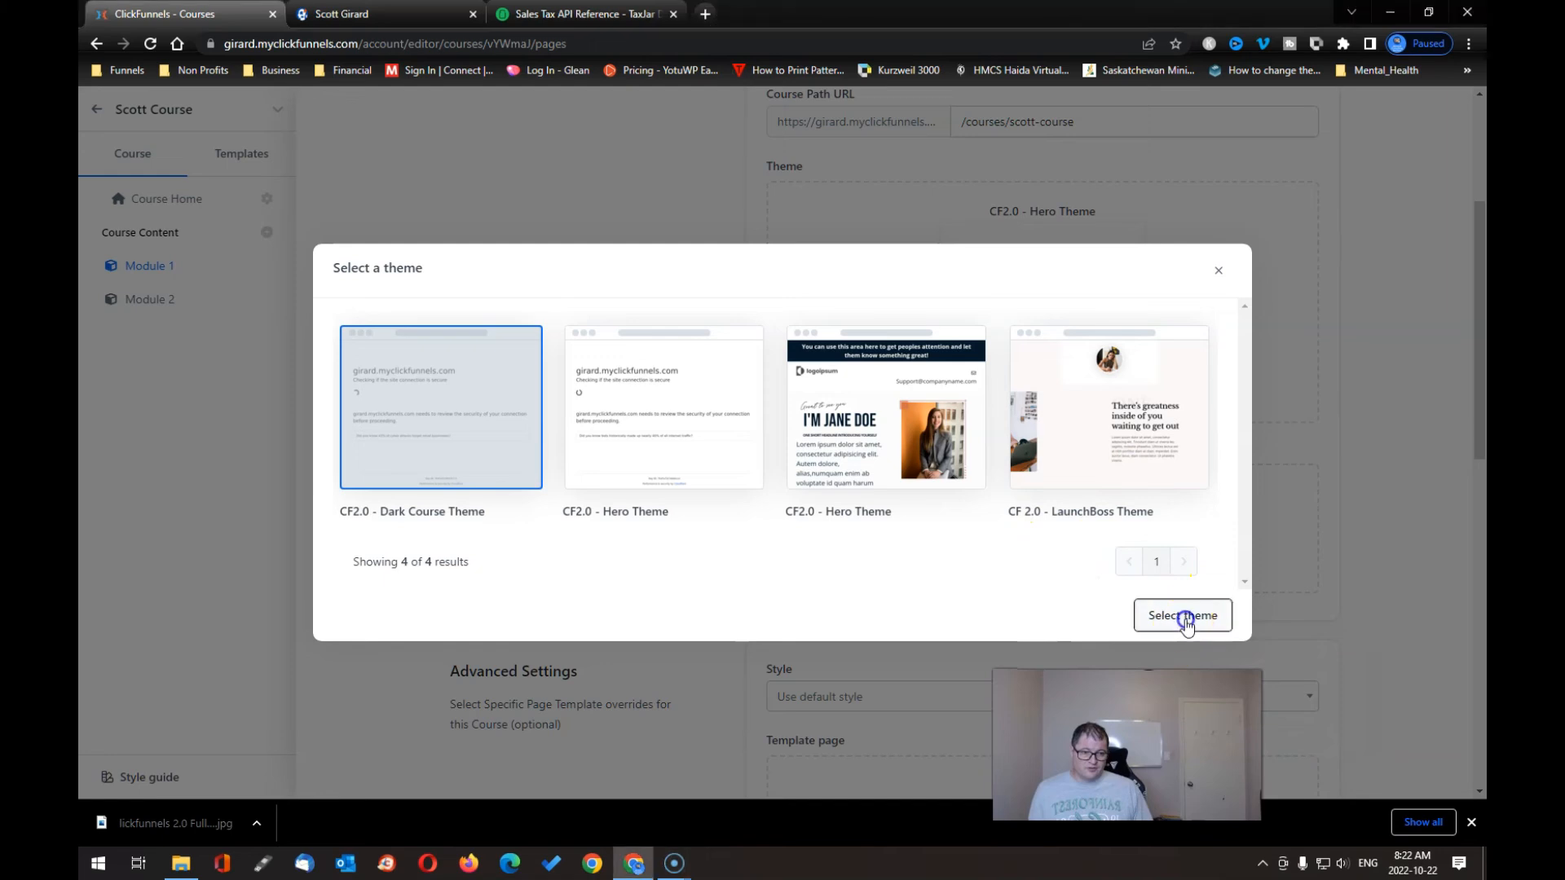
left_click(1186, 619)
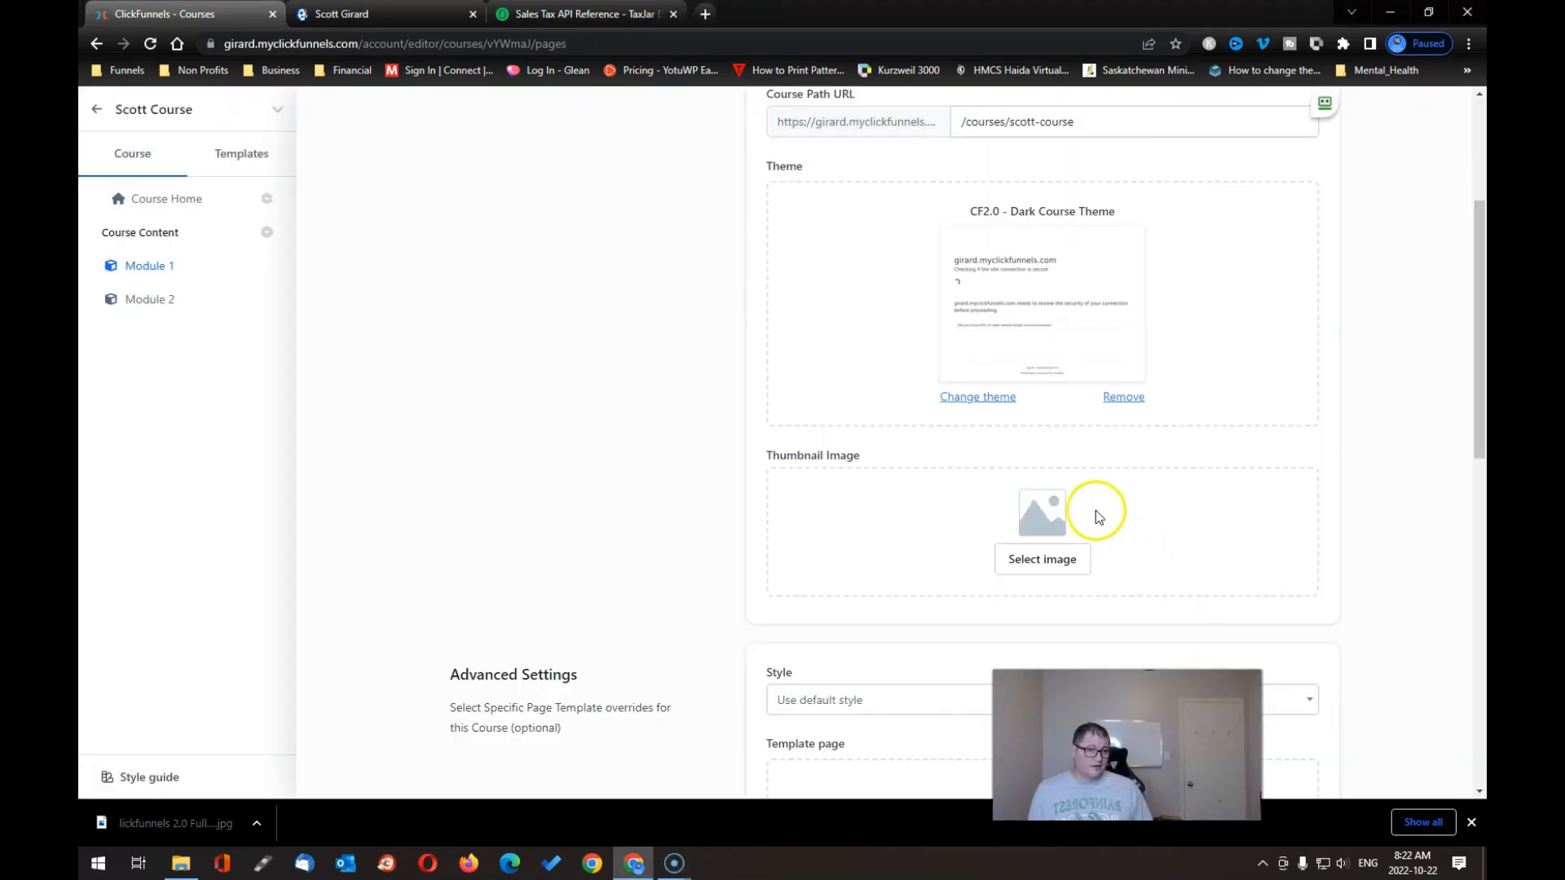
- Set the course thumbnail to the puzzle-head image
left_click(1048, 561)
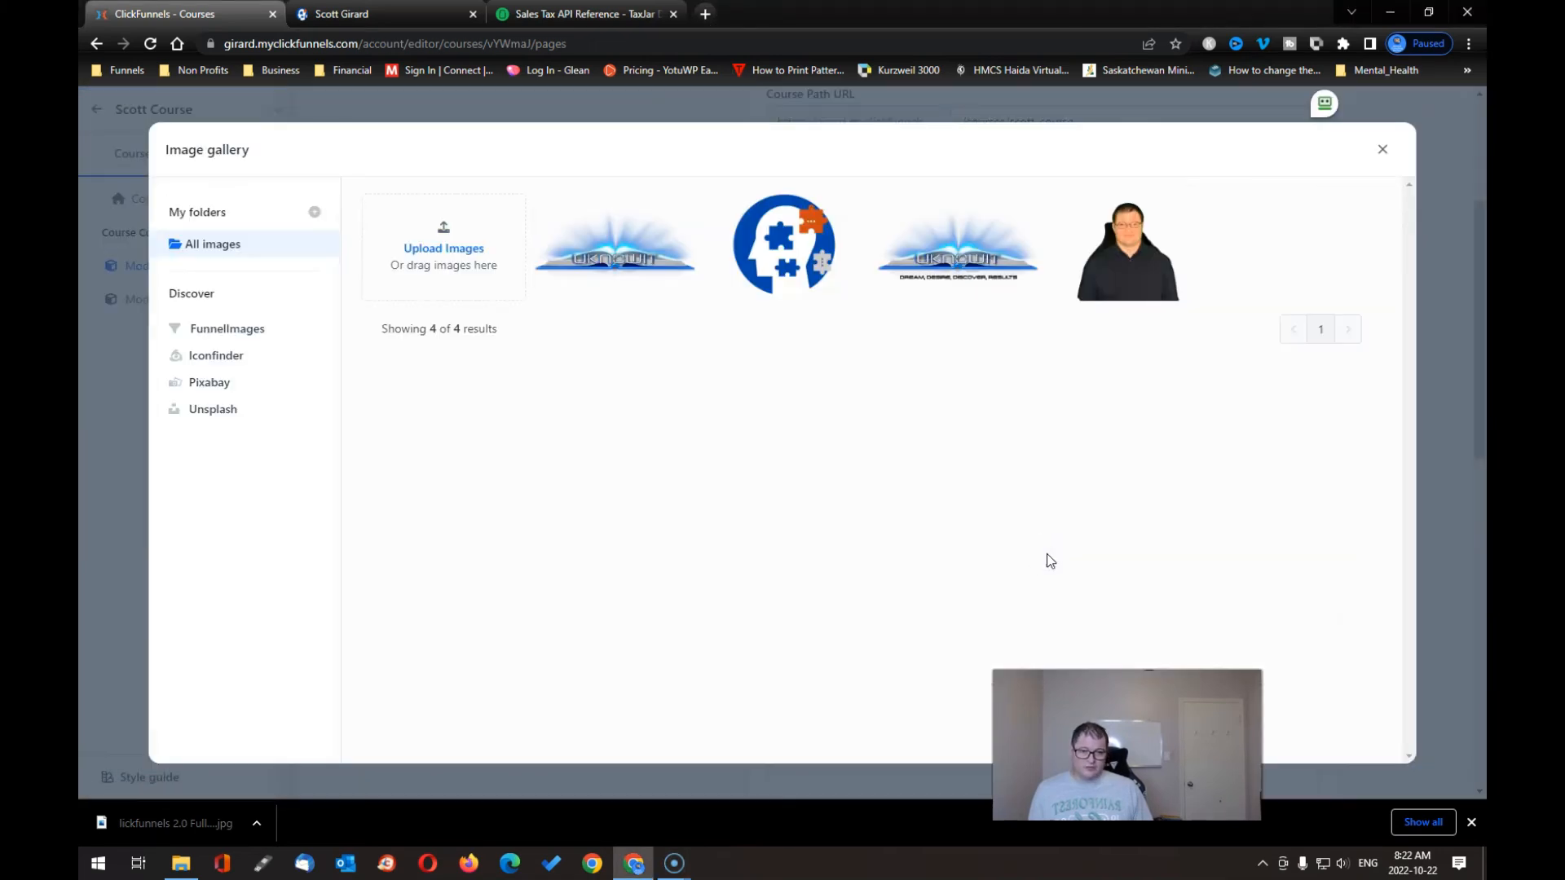
left_click(827, 281)
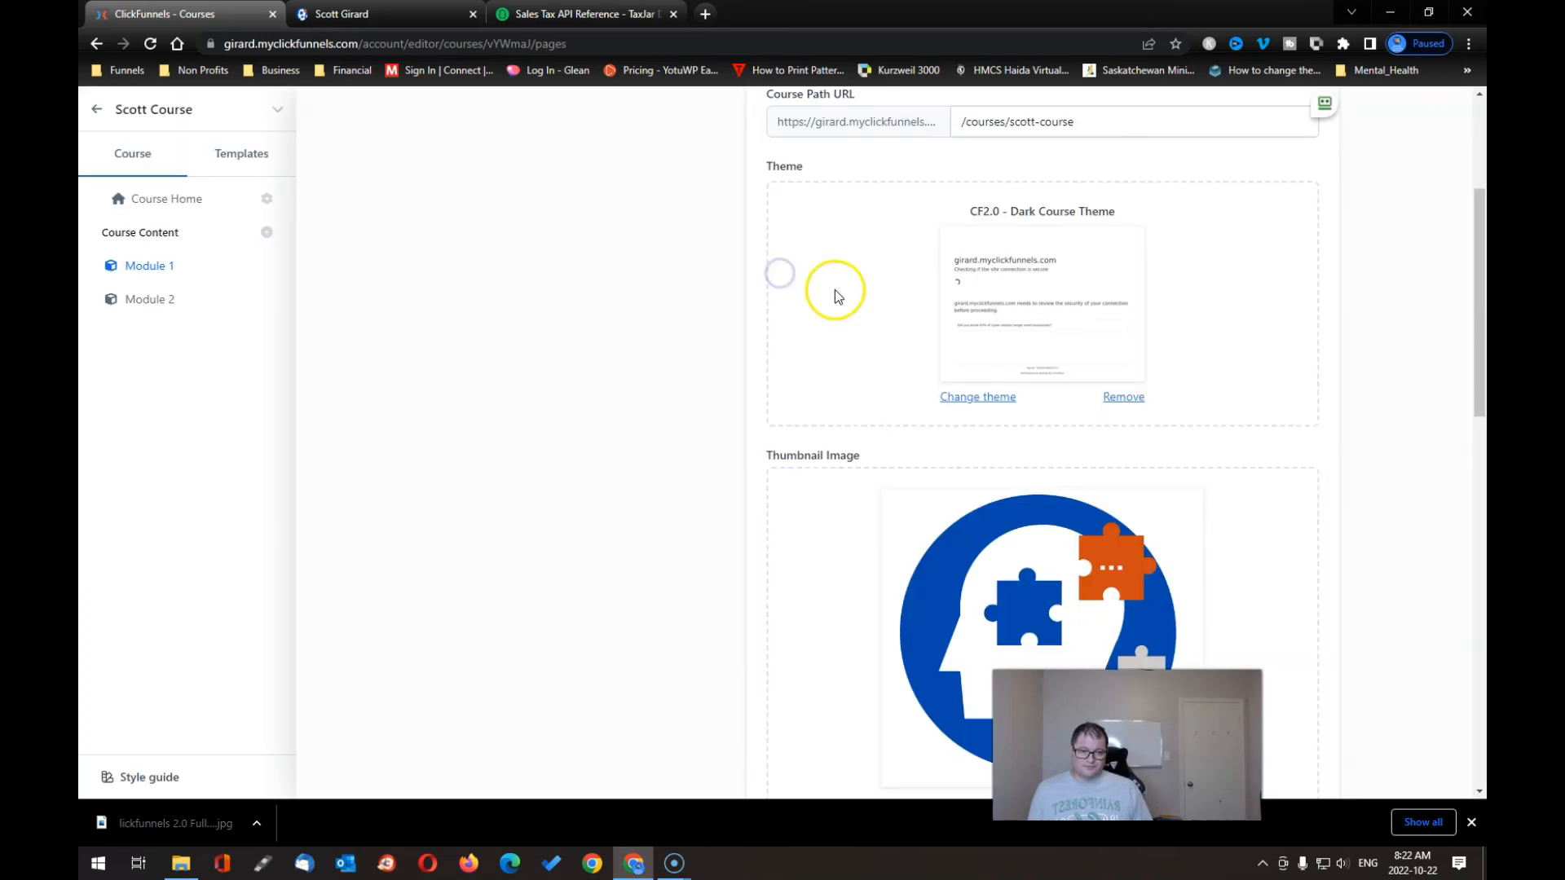
scroll(1290, 388, "down", 1)
scroll(1284, 388, "down", 8)
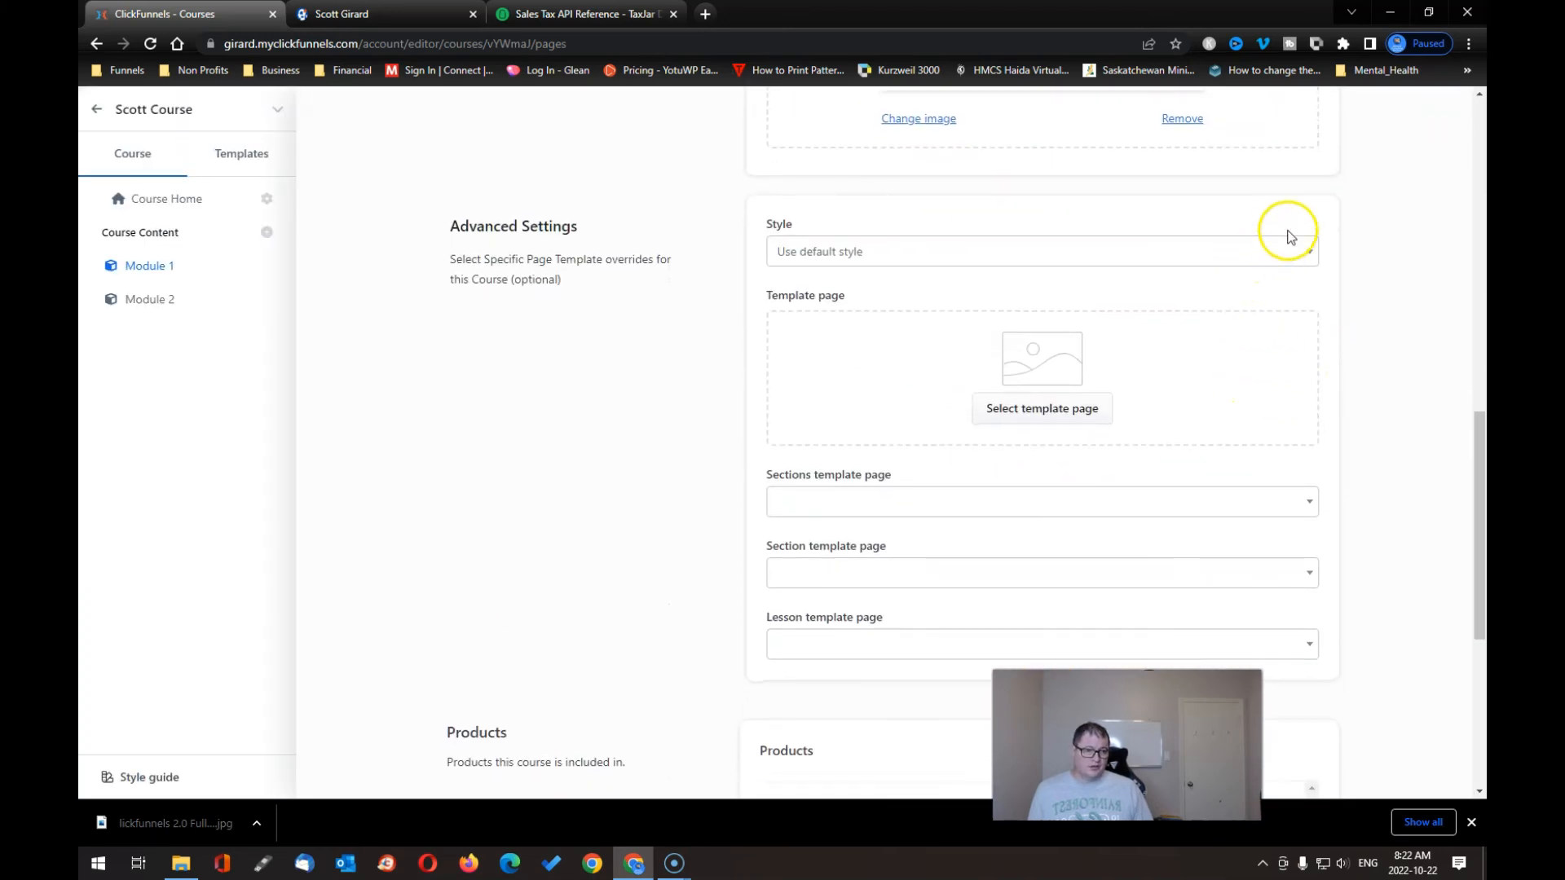
- Set the course style to Dark Course Style and browse Example Course template pages without choosing one
left_click(1305, 250)
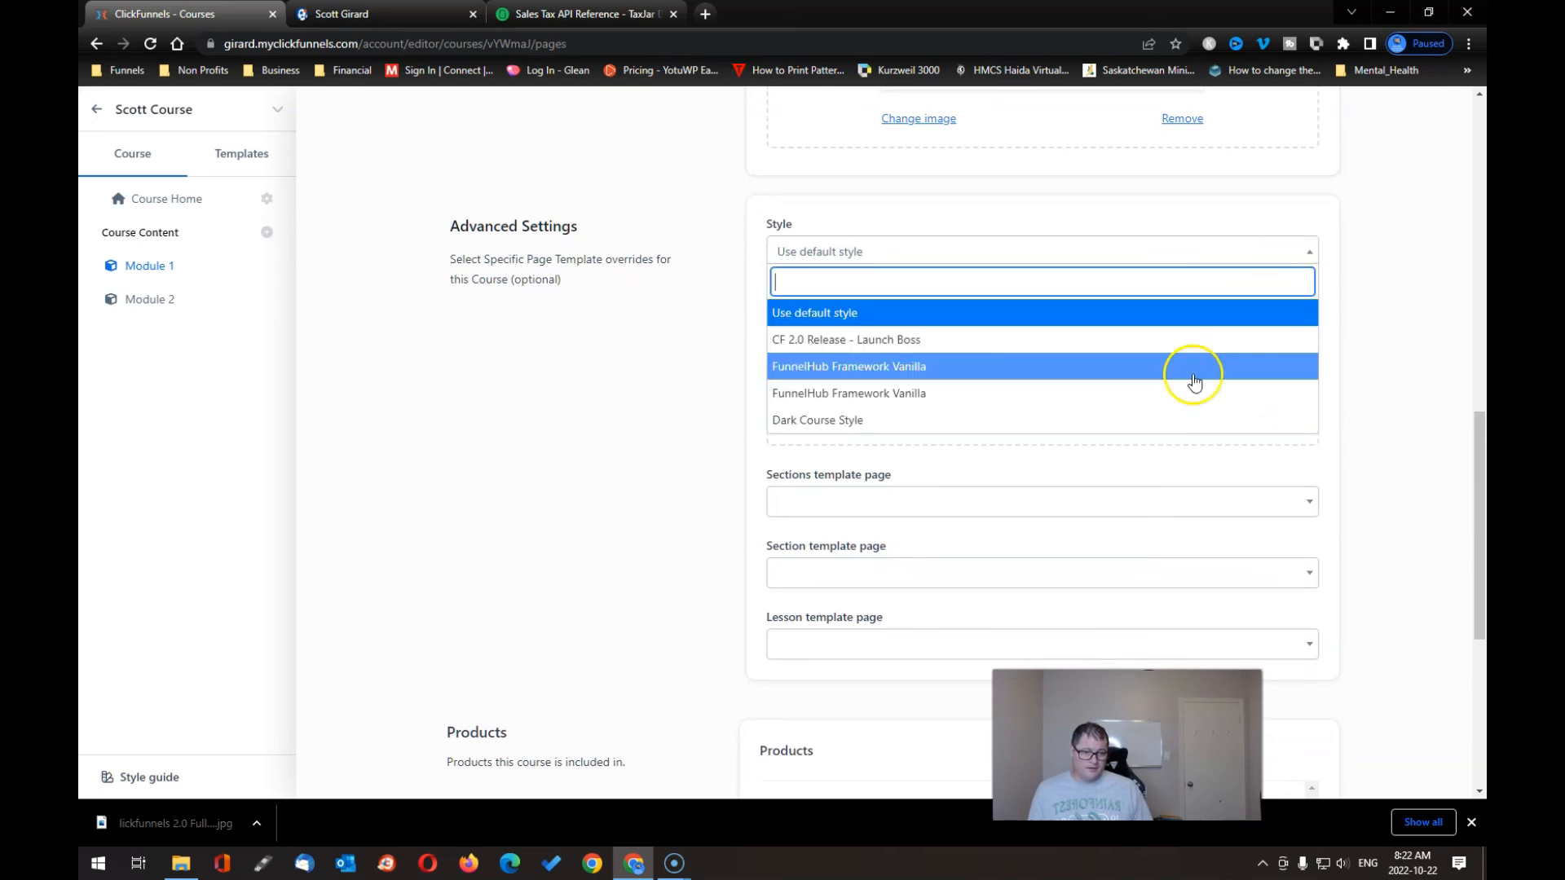
left_click(1149, 420)
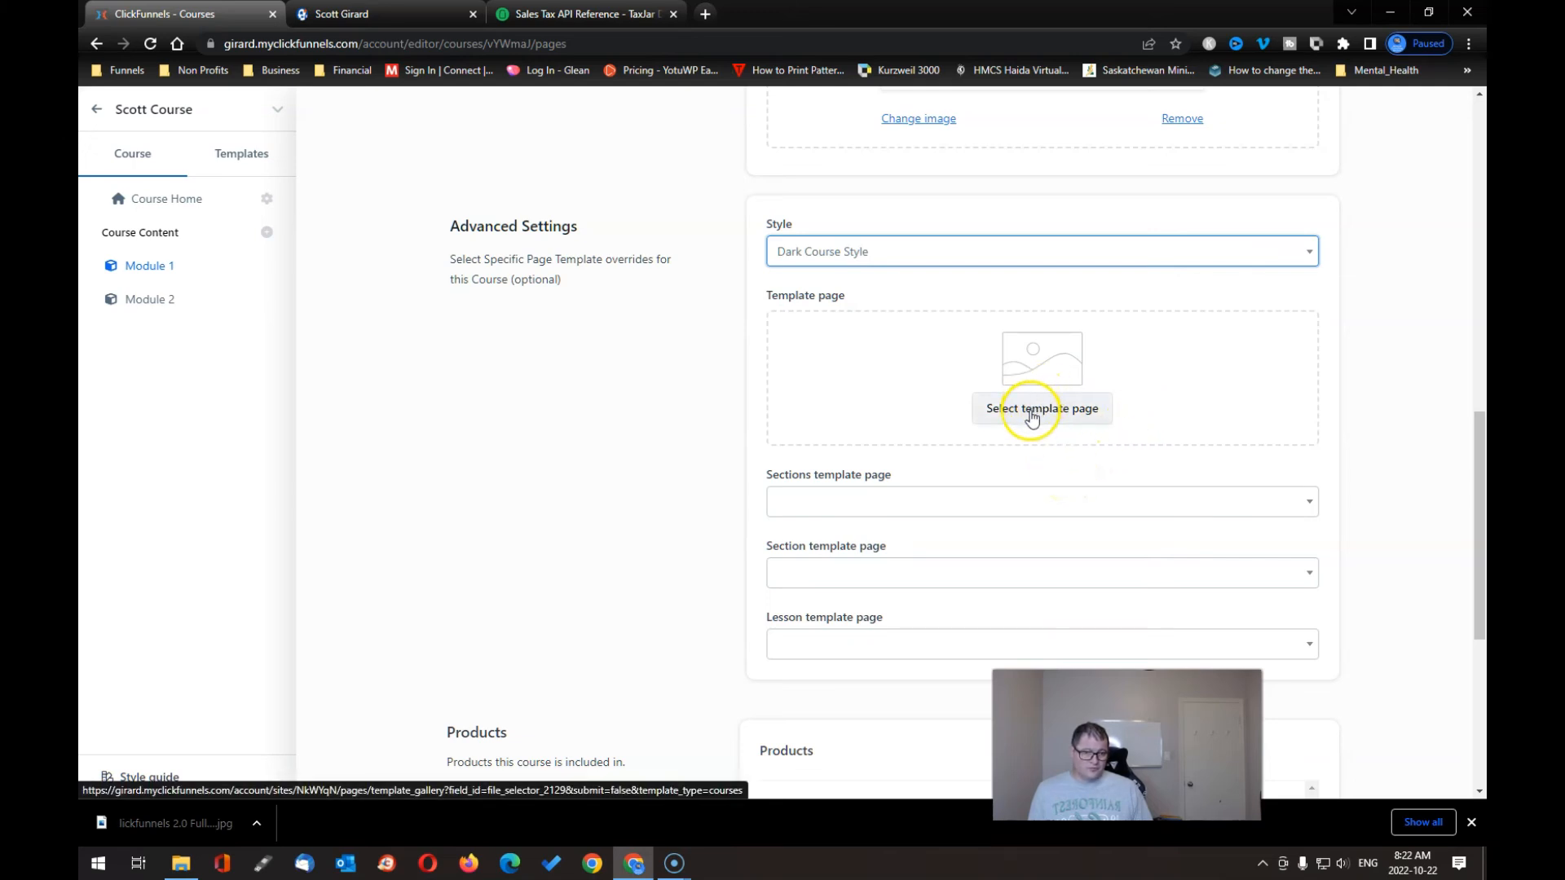
left_click(1032, 414)
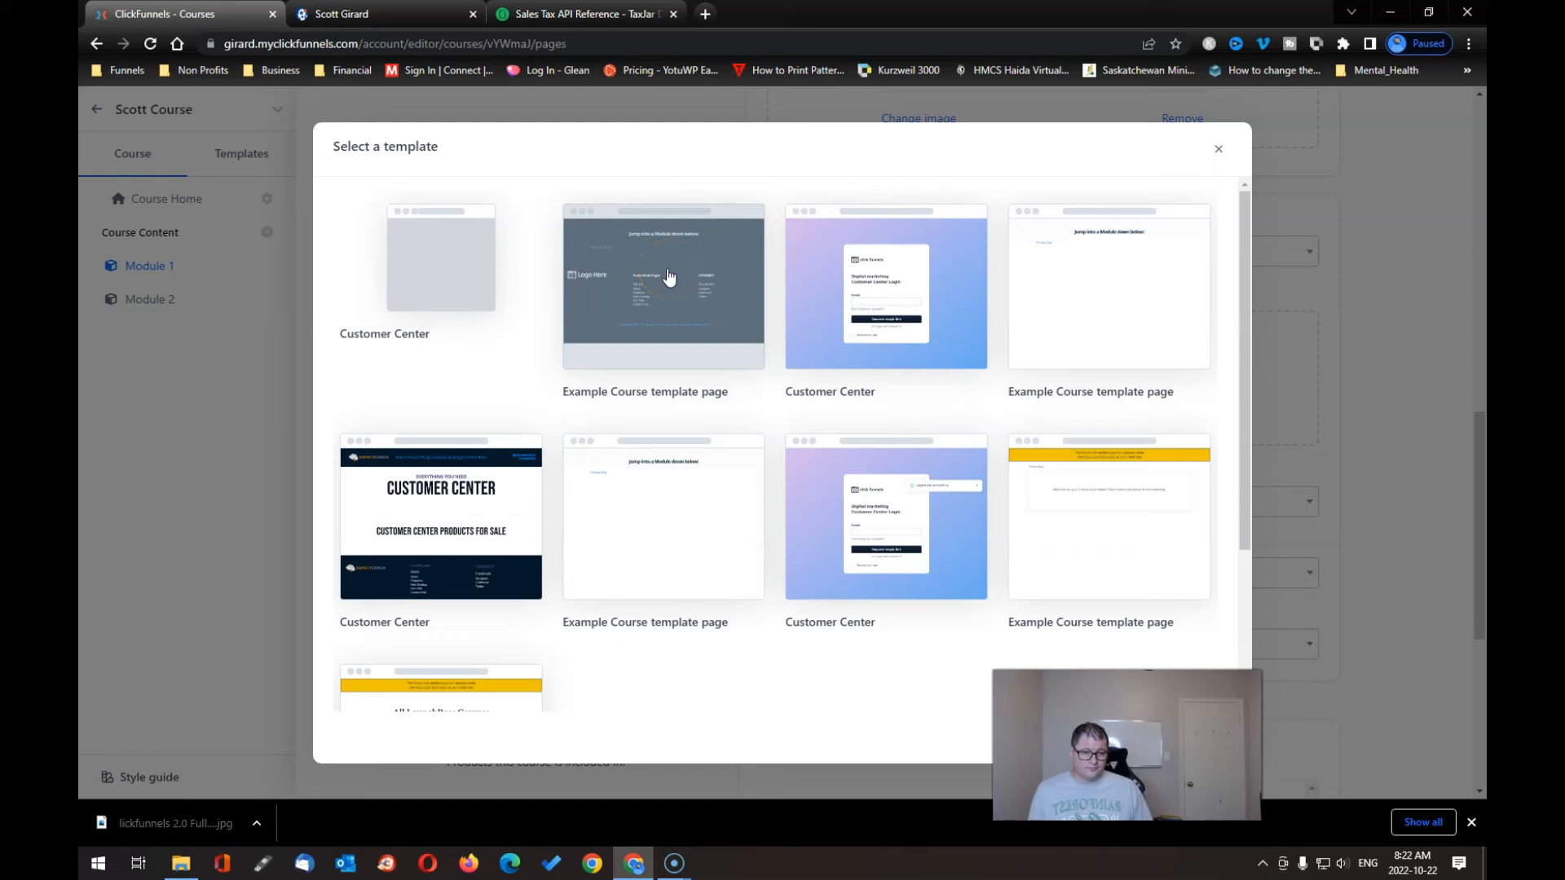
left_click(691, 471)
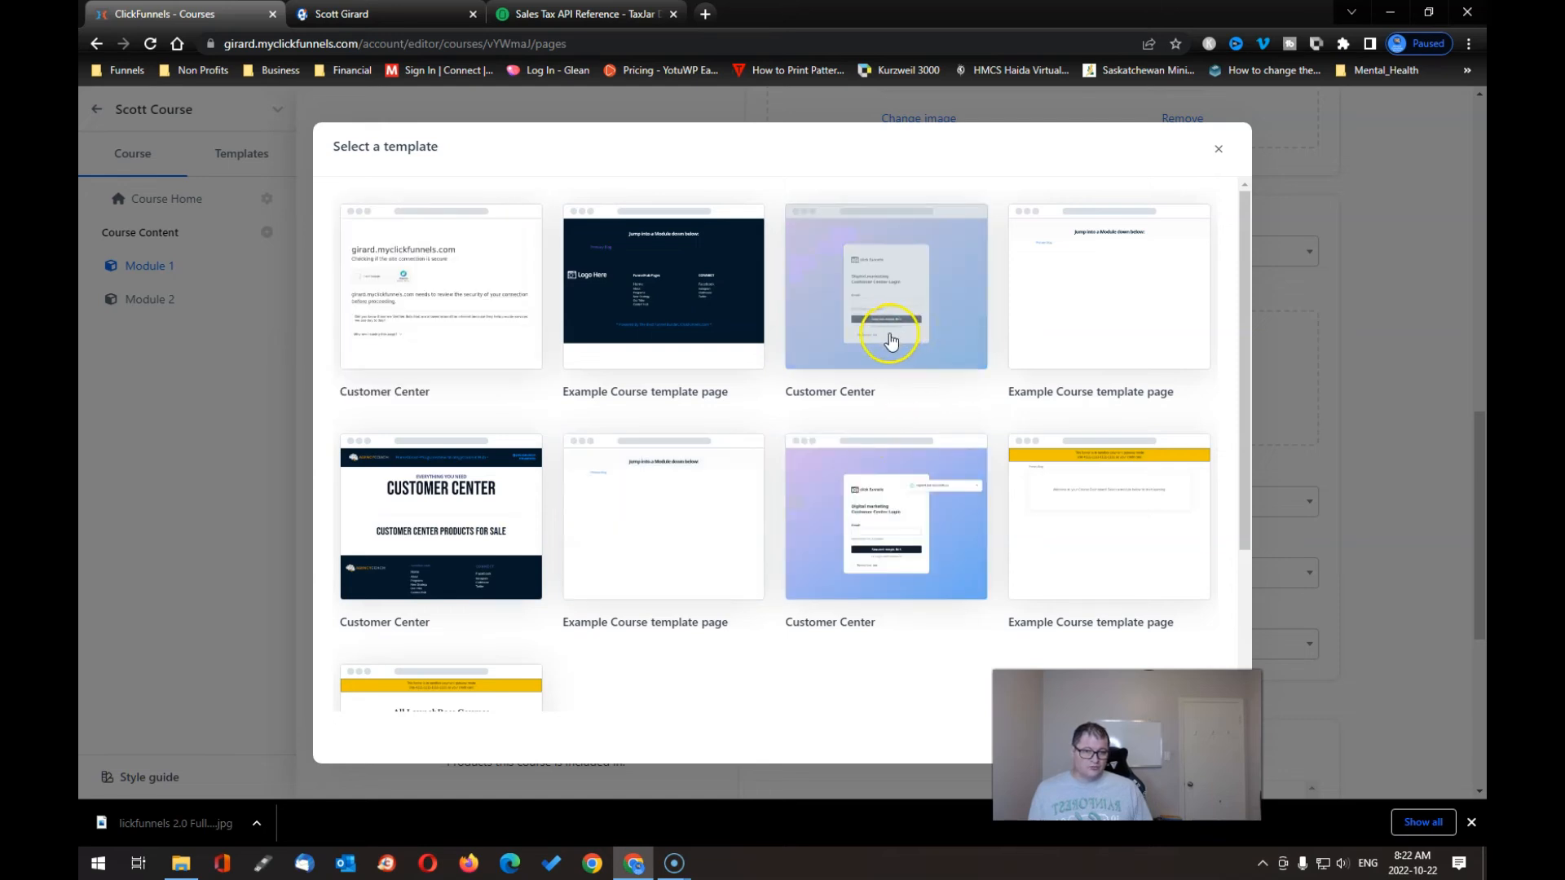
scroll(891, 436, "down", 3)
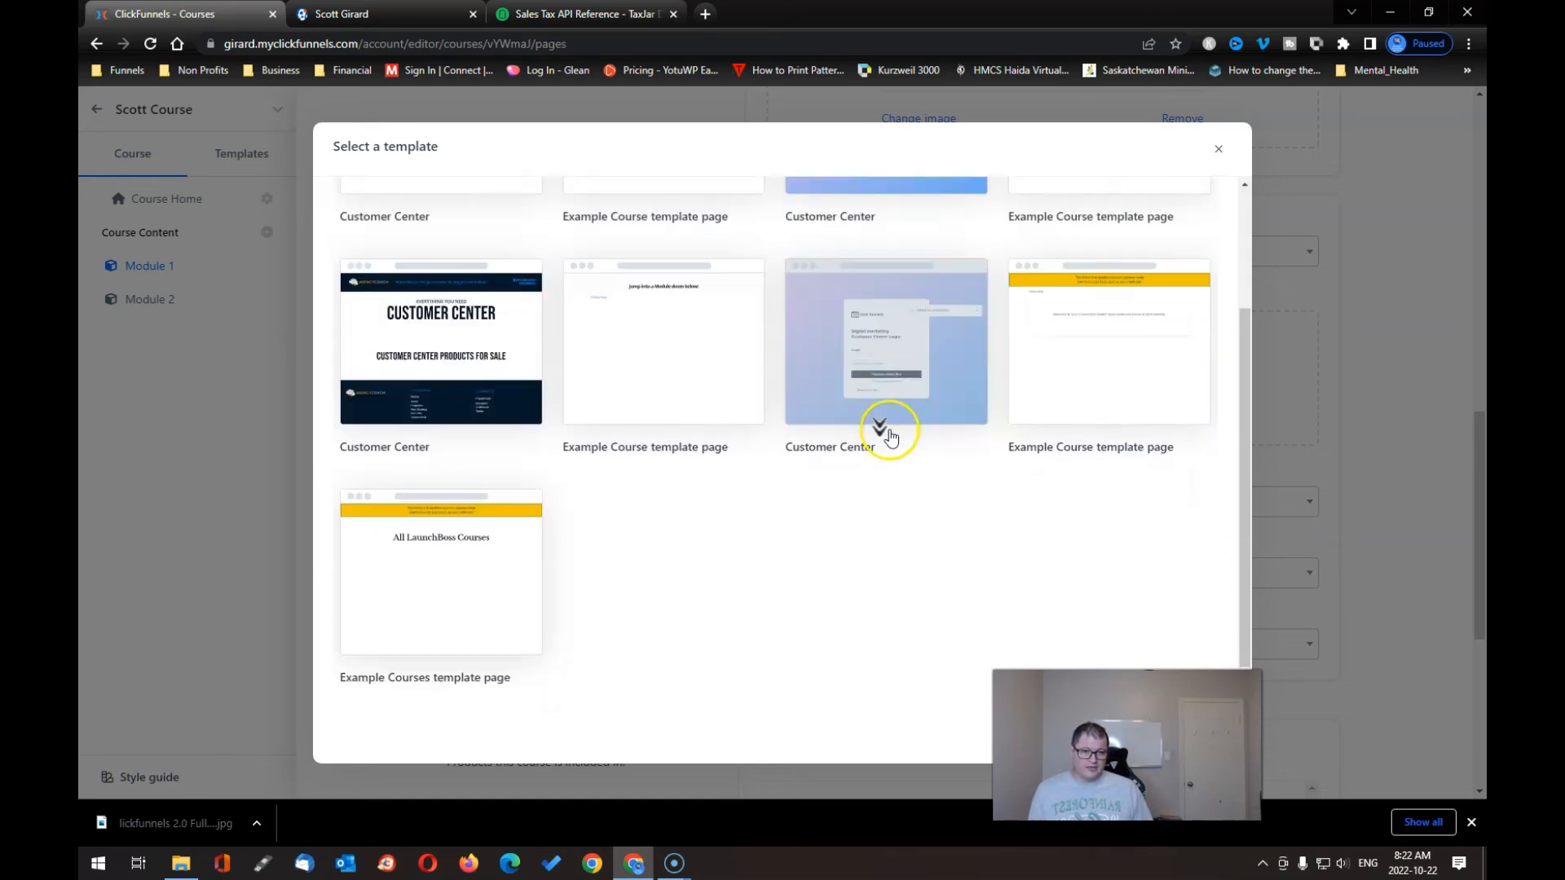
scroll(891, 441, "up", 3)
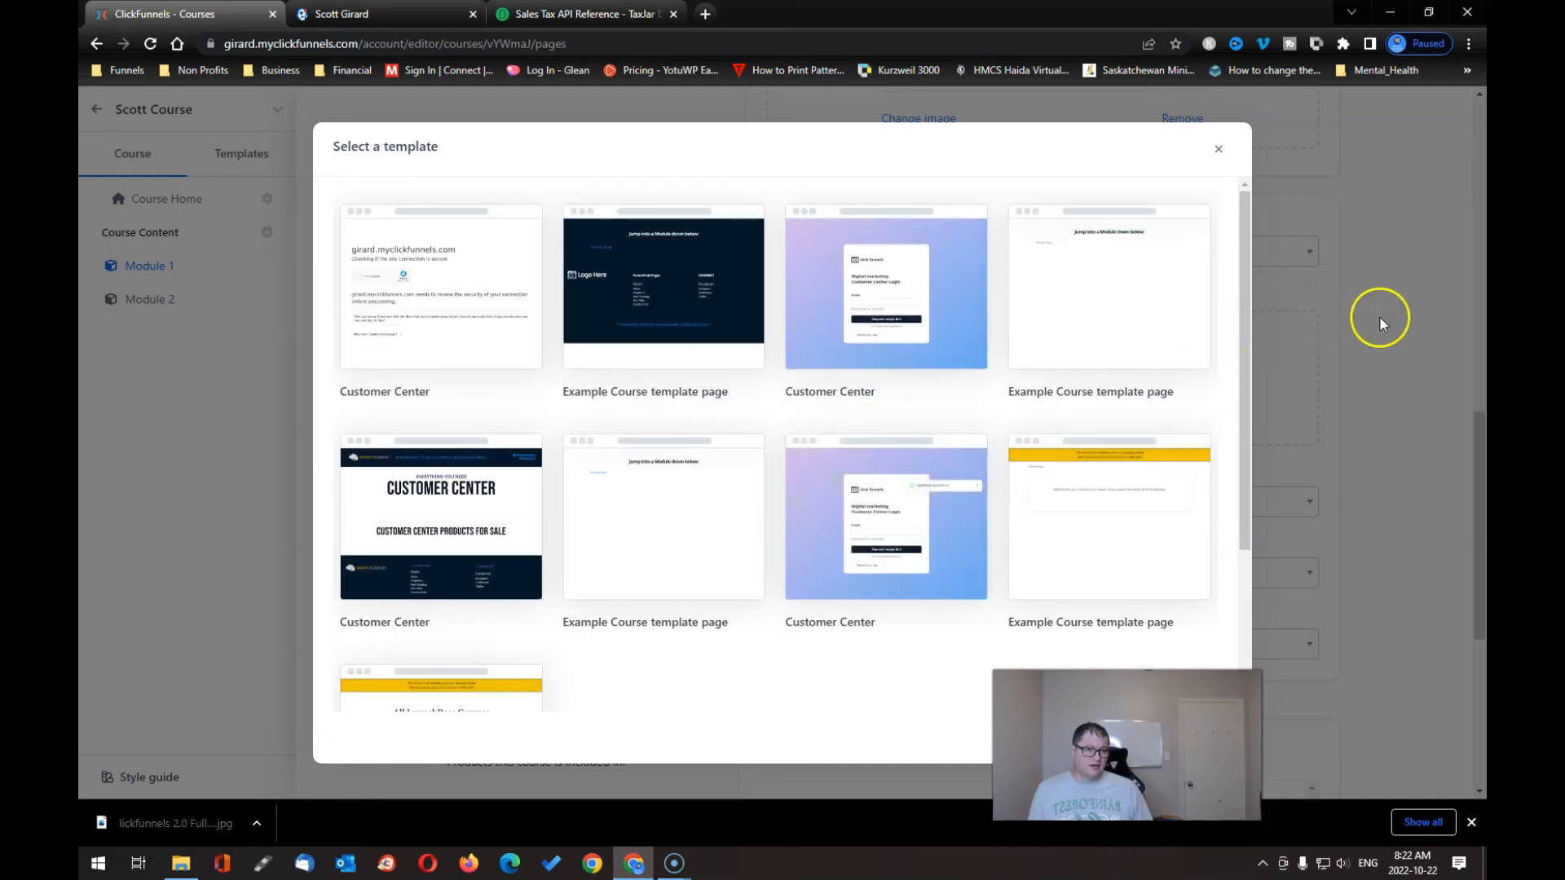
left_click(1217, 149)
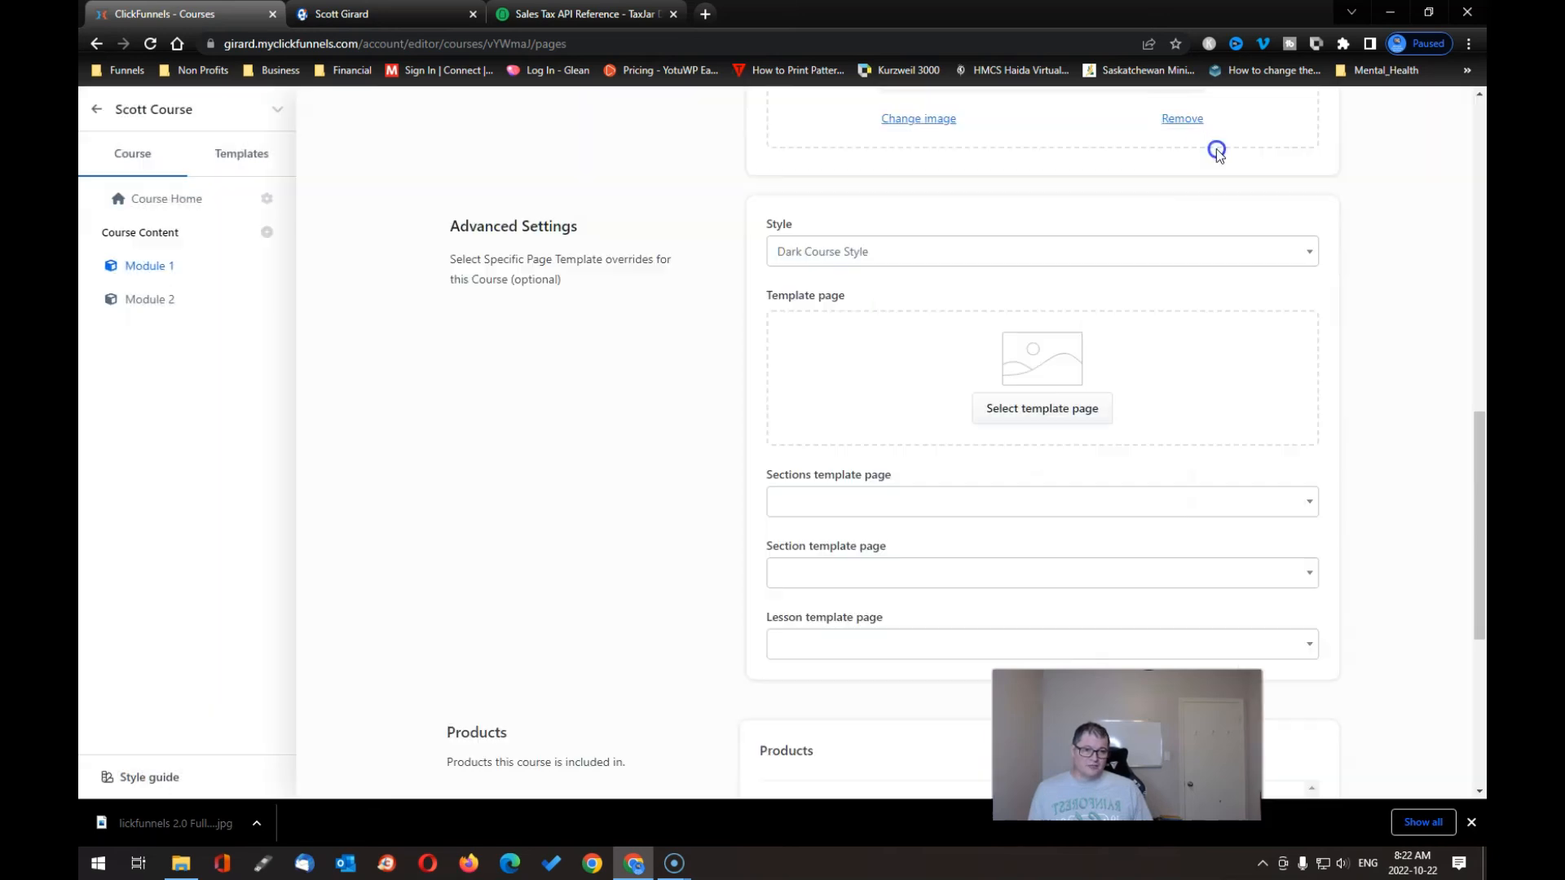
- Check the sections template page options, leave them unchanged, and review the form down to Update course
scroll(1141, 501, "down", 3)
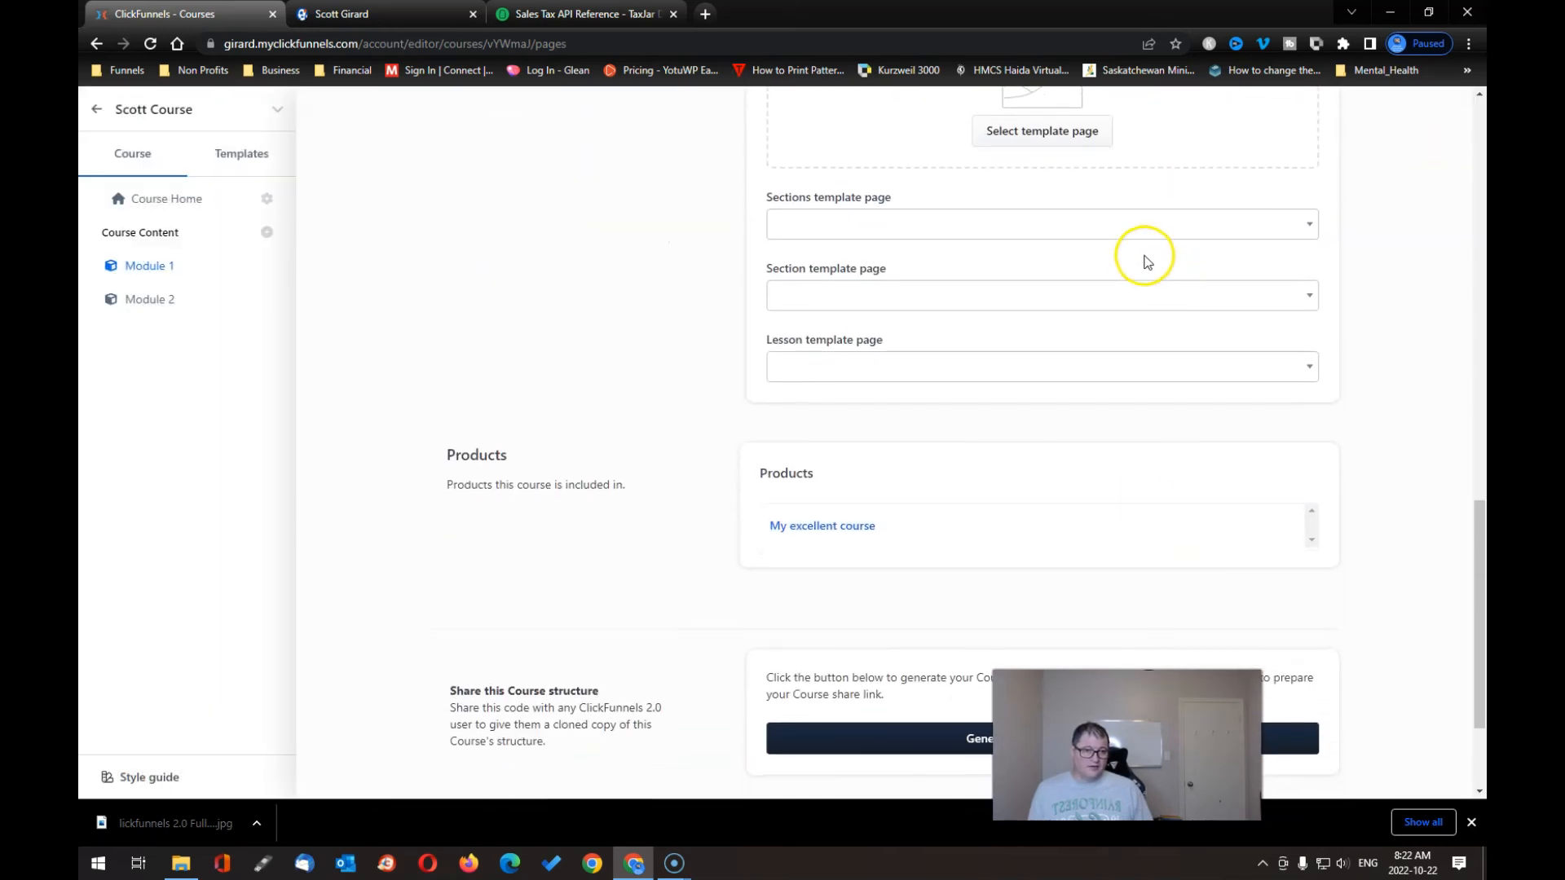
left_click(1295, 228)
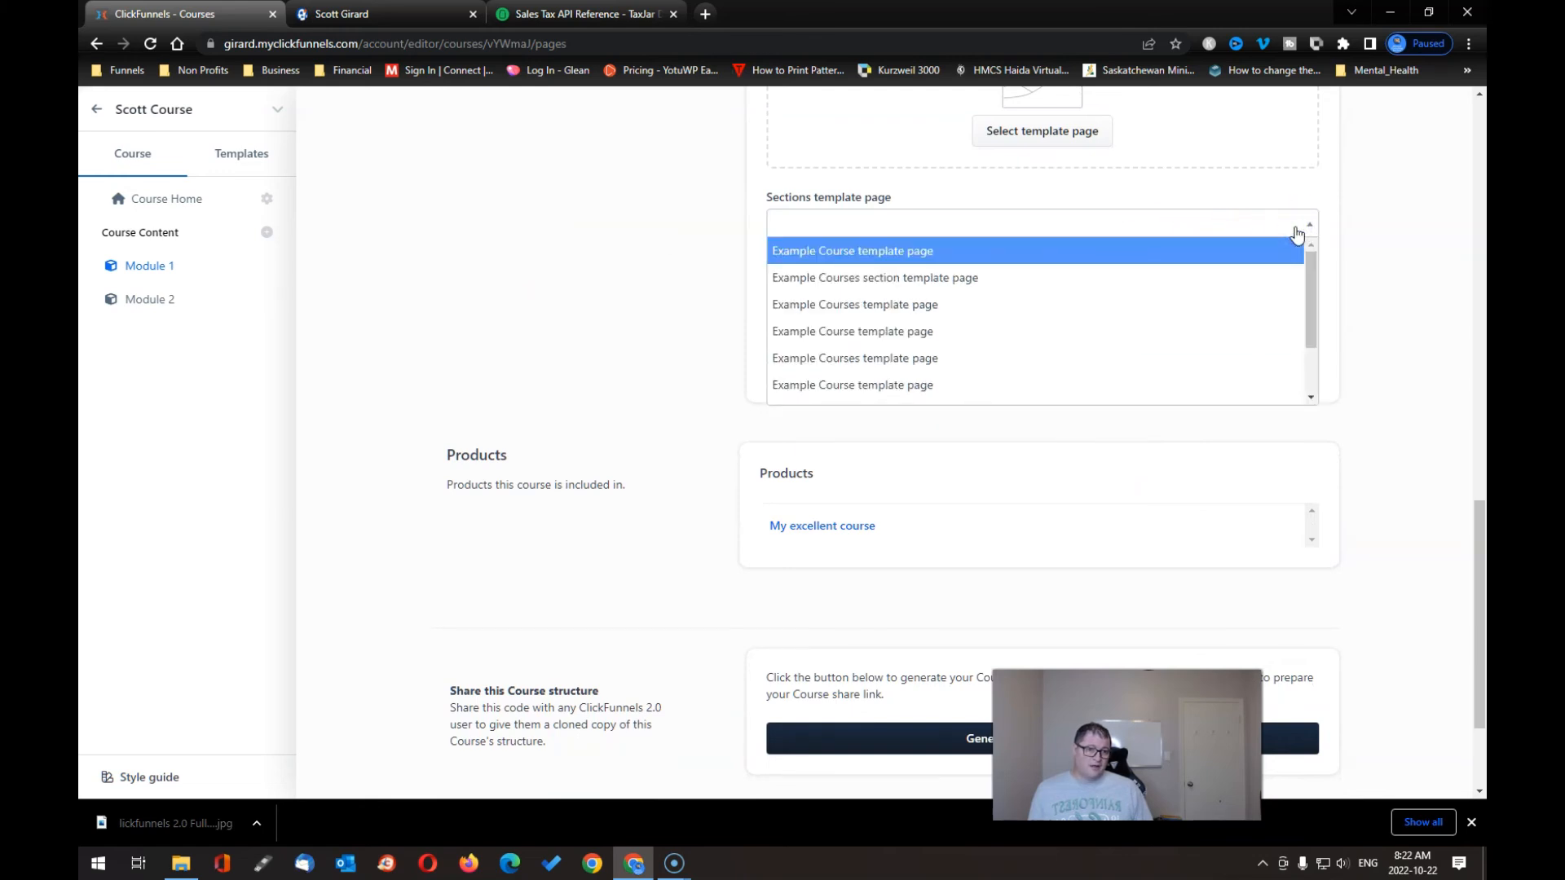
left_click(1229, 281)
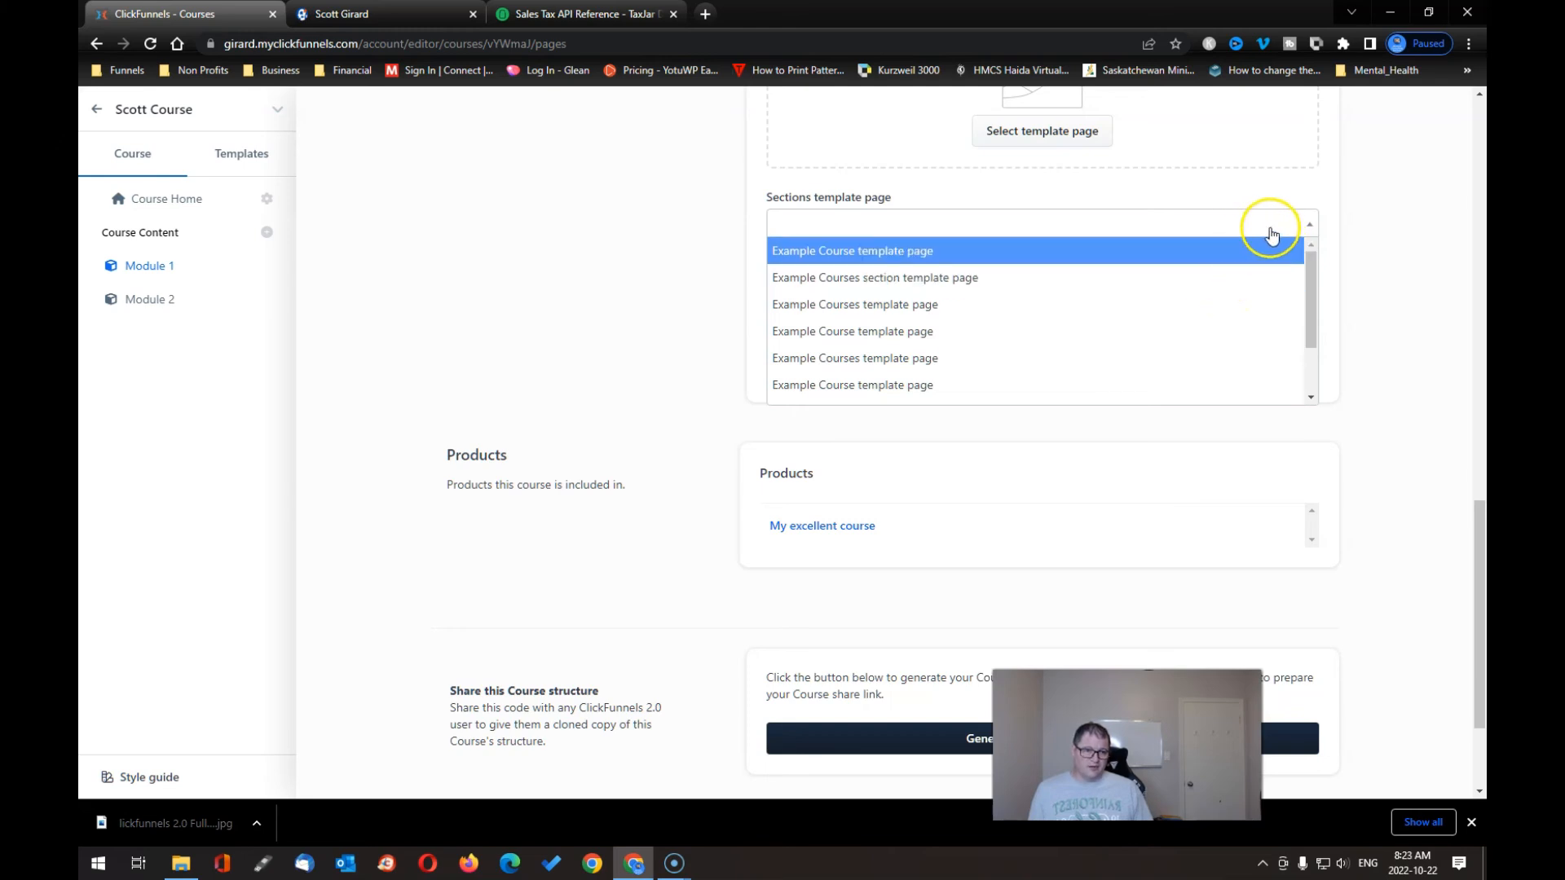
left_click(1327, 204)
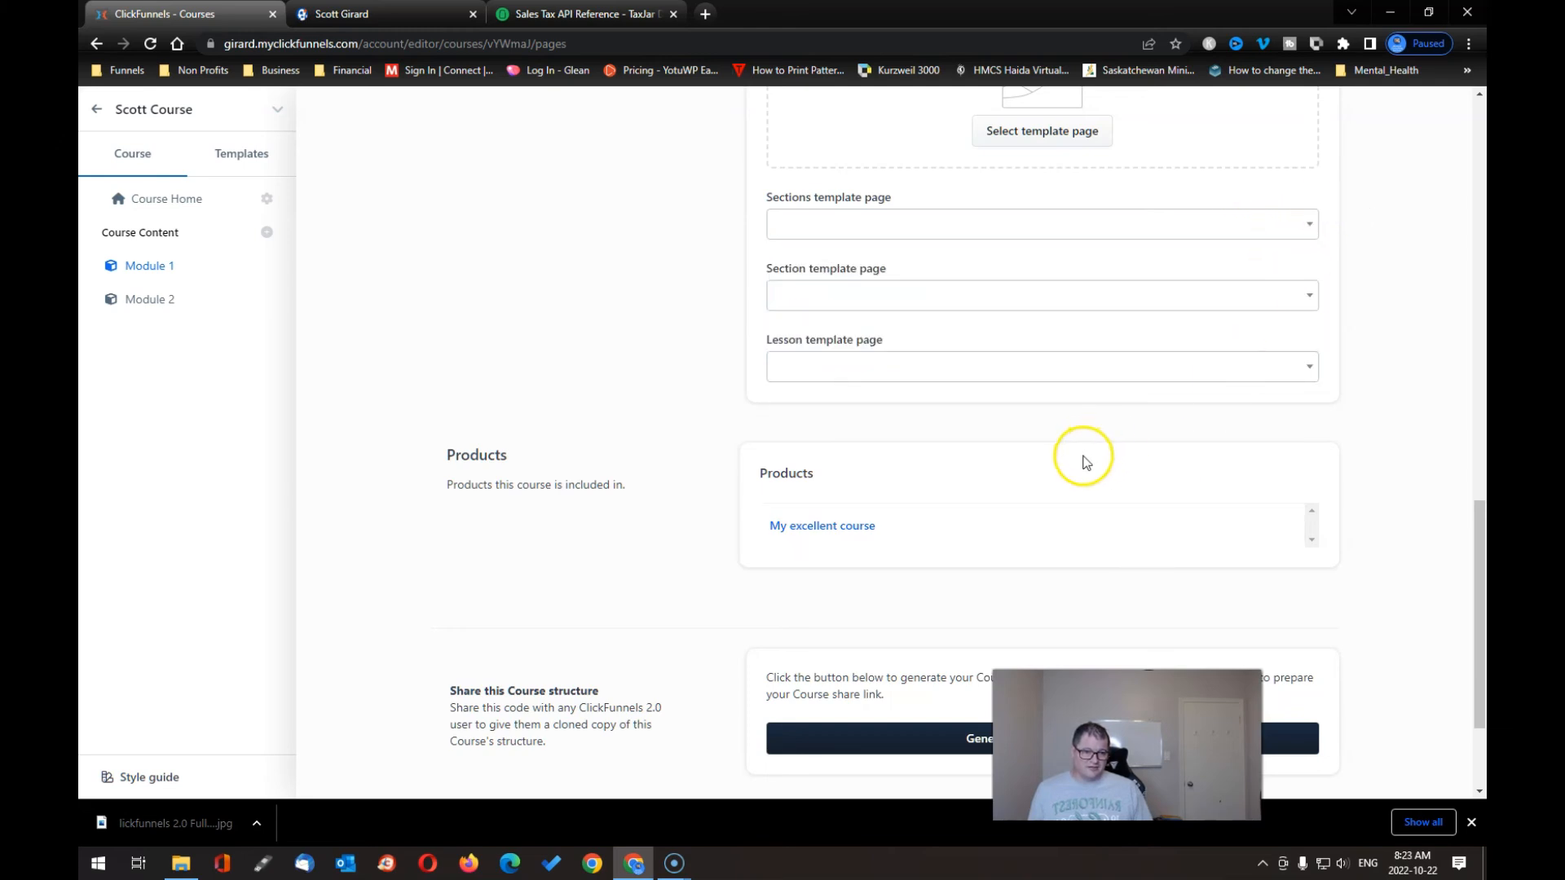
scroll(1068, 493, "down", 2)
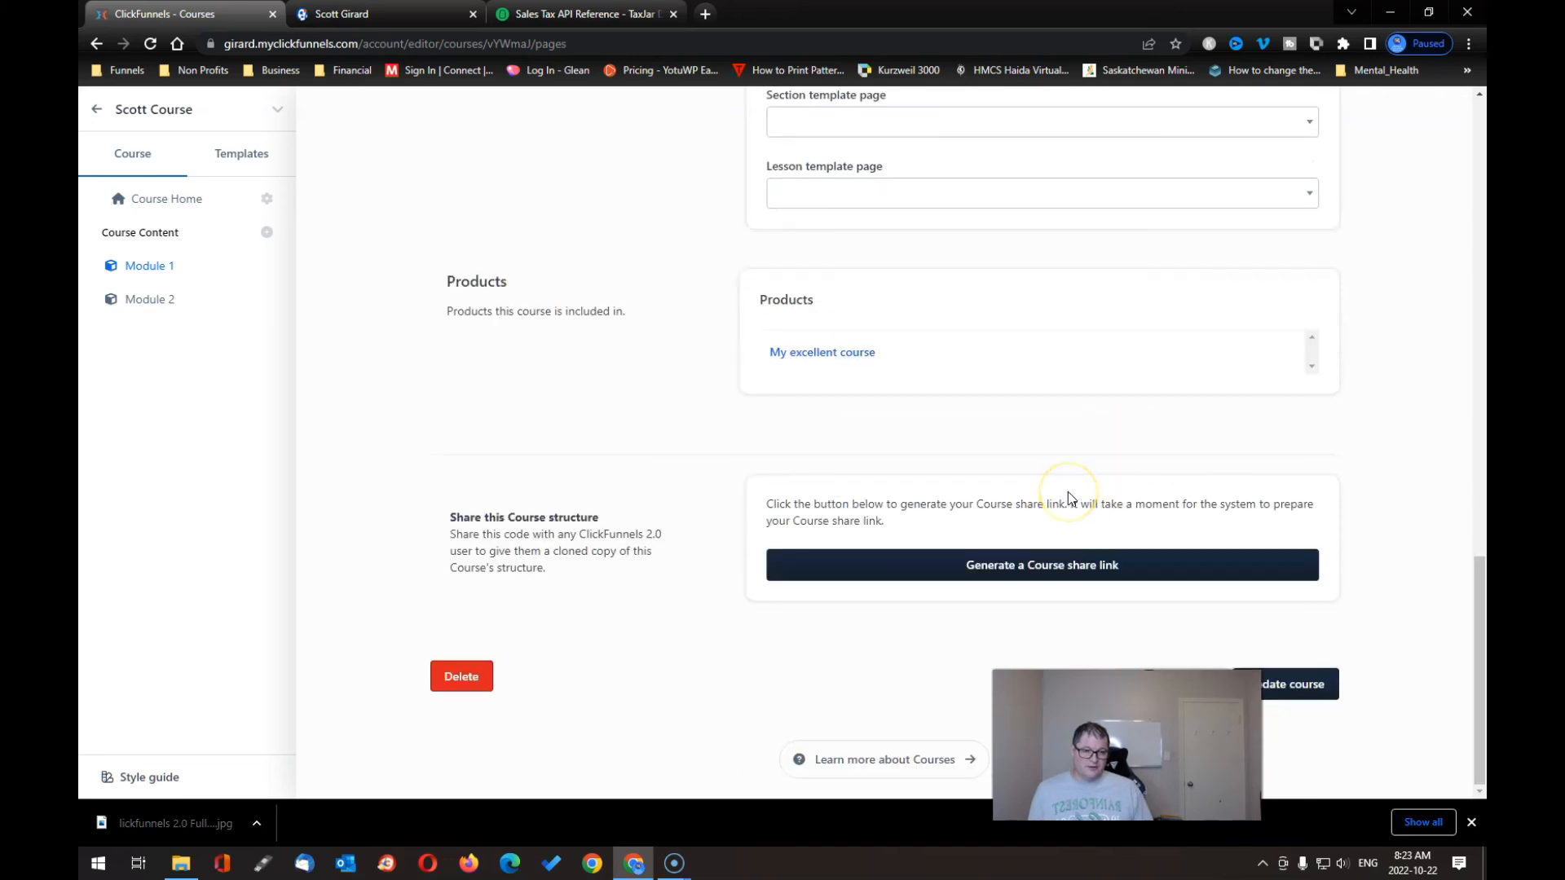
scroll(1069, 493, "up", 6)
scroll(1072, 494, "down", 5)
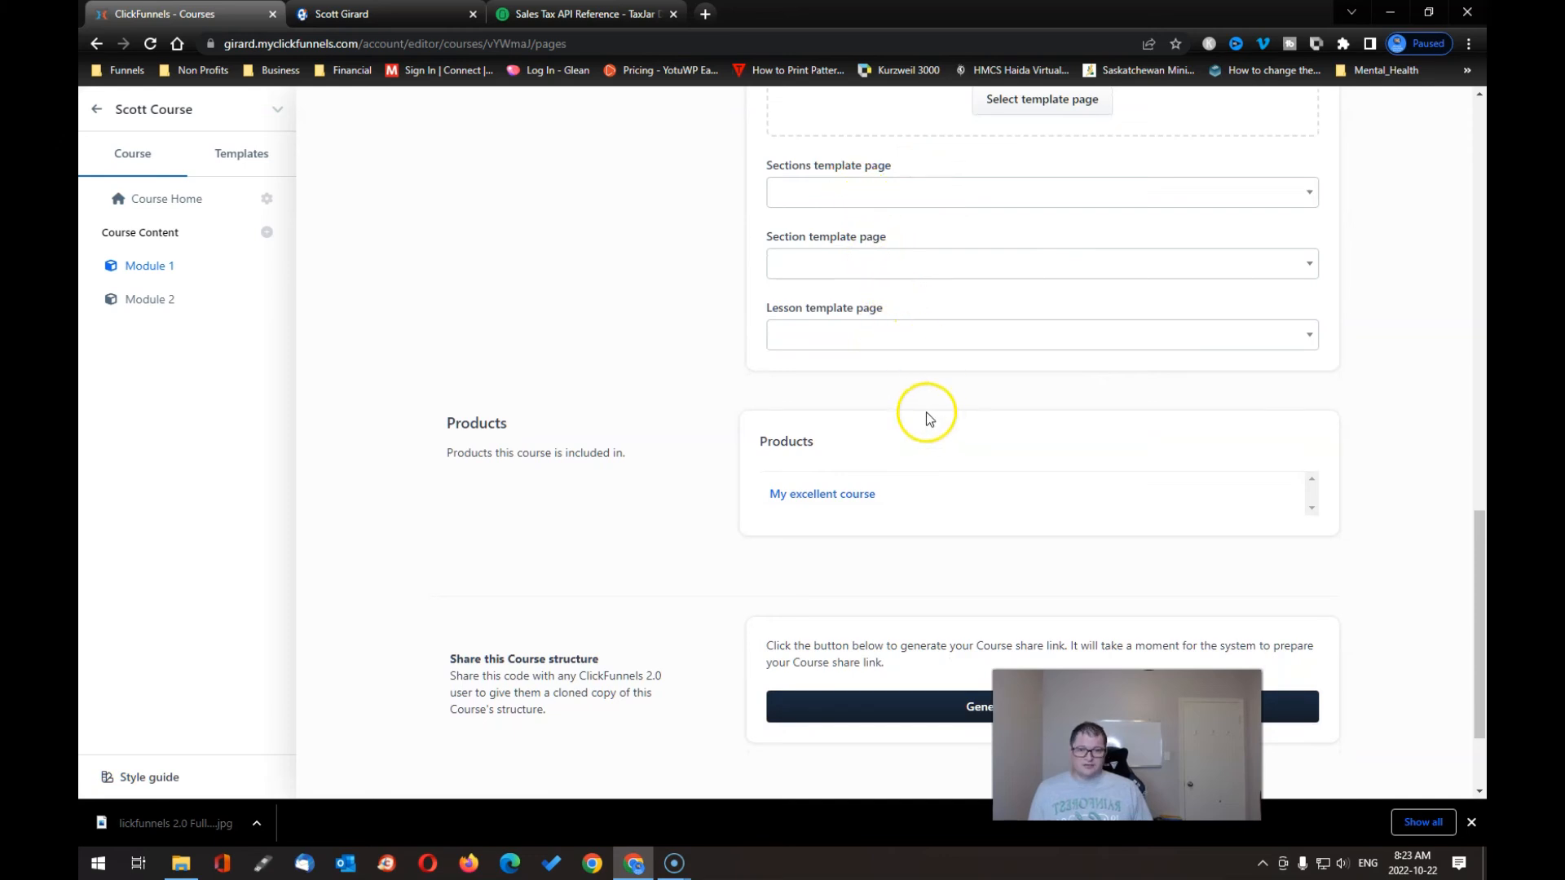
scroll(926, 415, "up", 15)
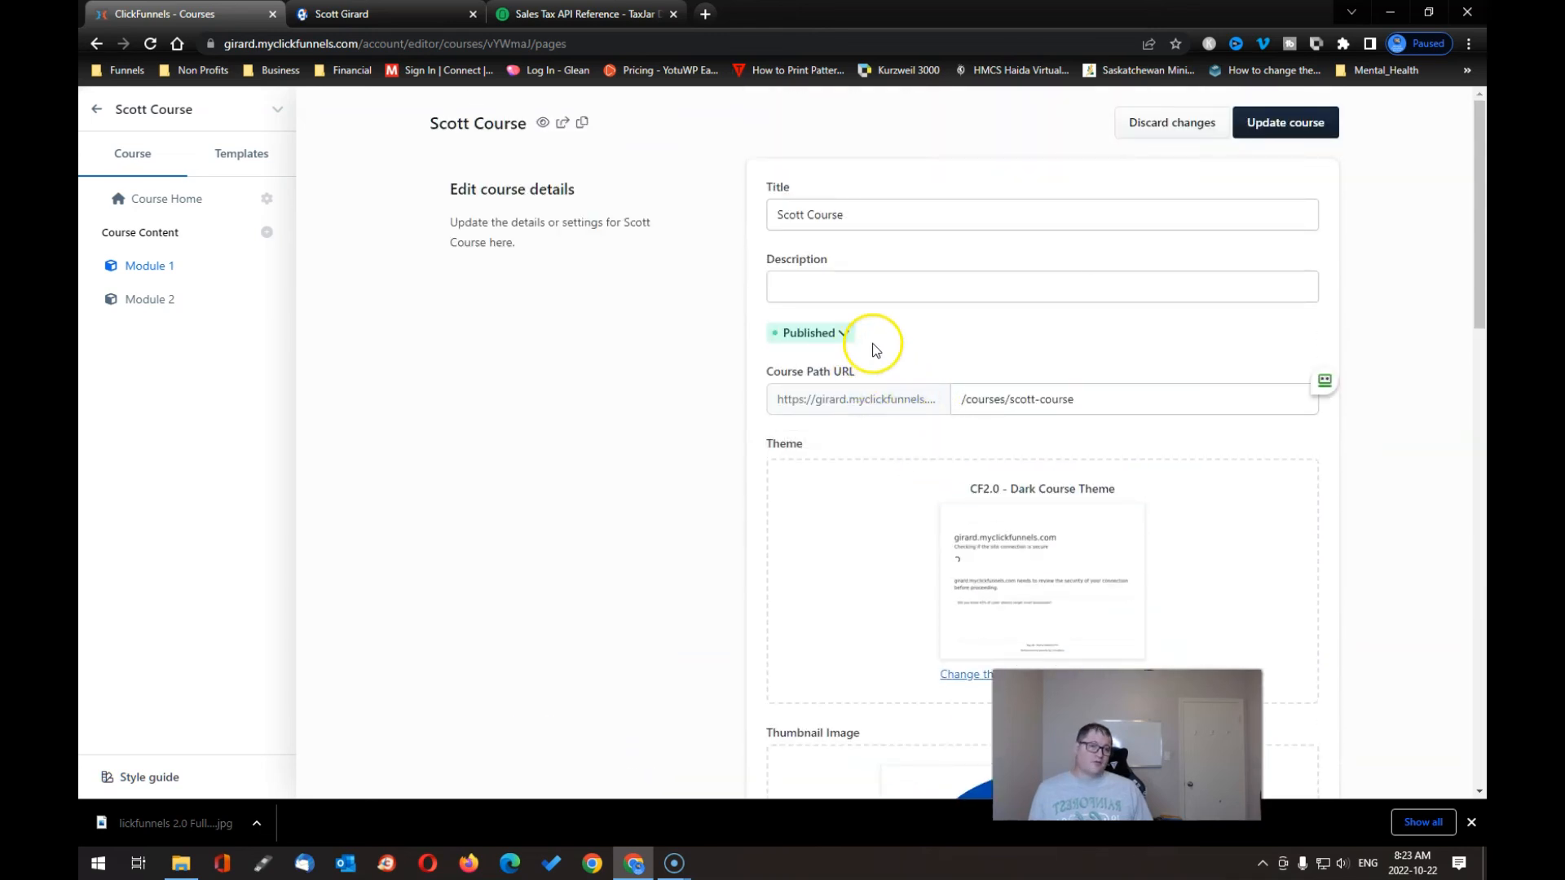
scroll(917, 406, "down", 15)
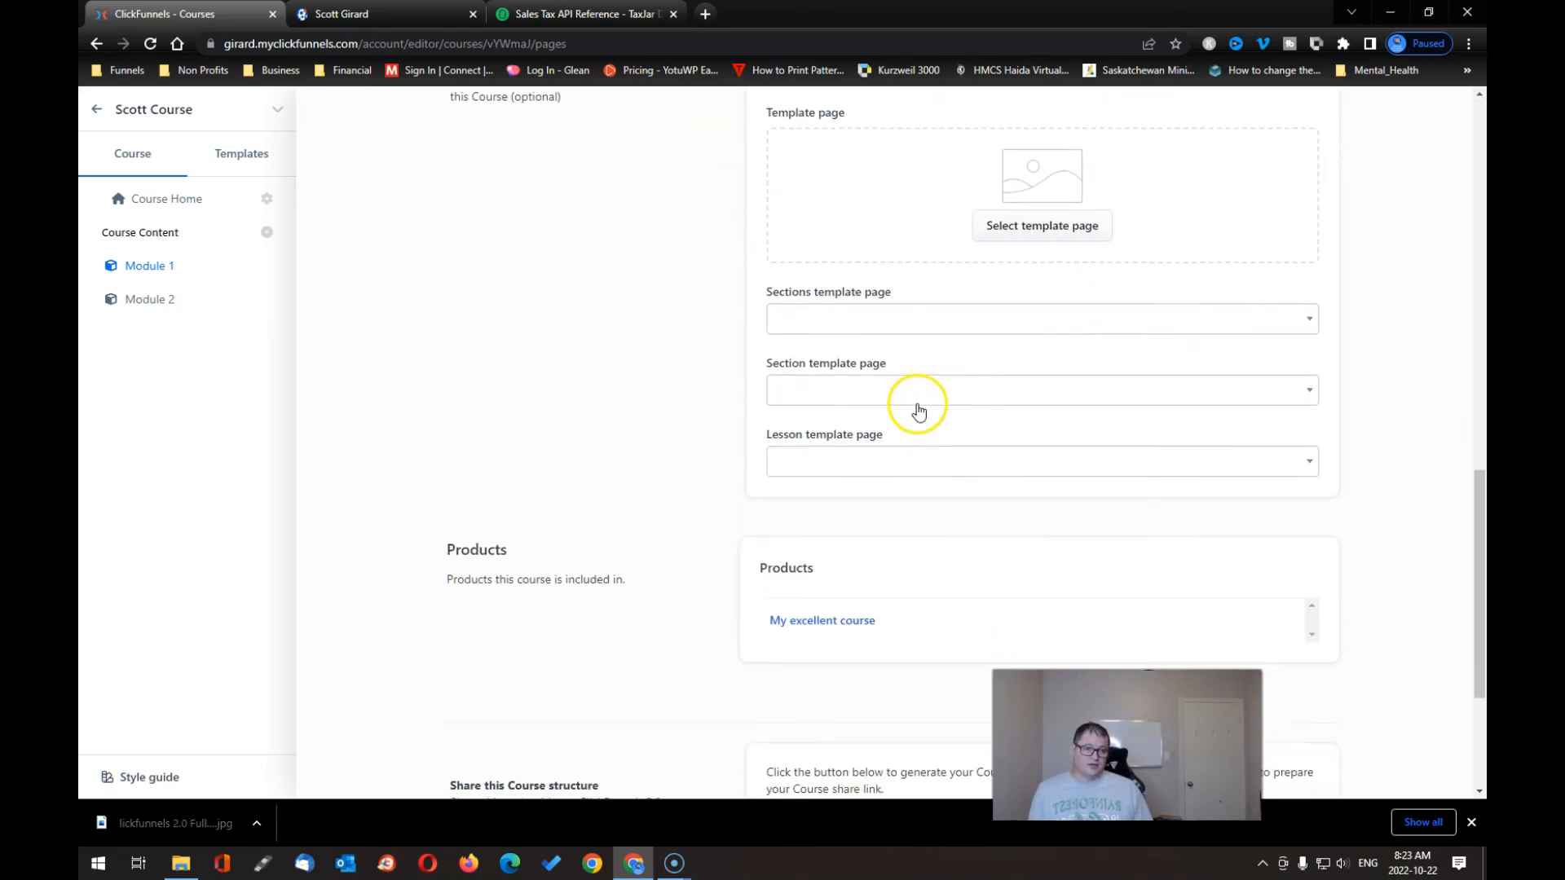
scroll(918, 410, "down", 4)
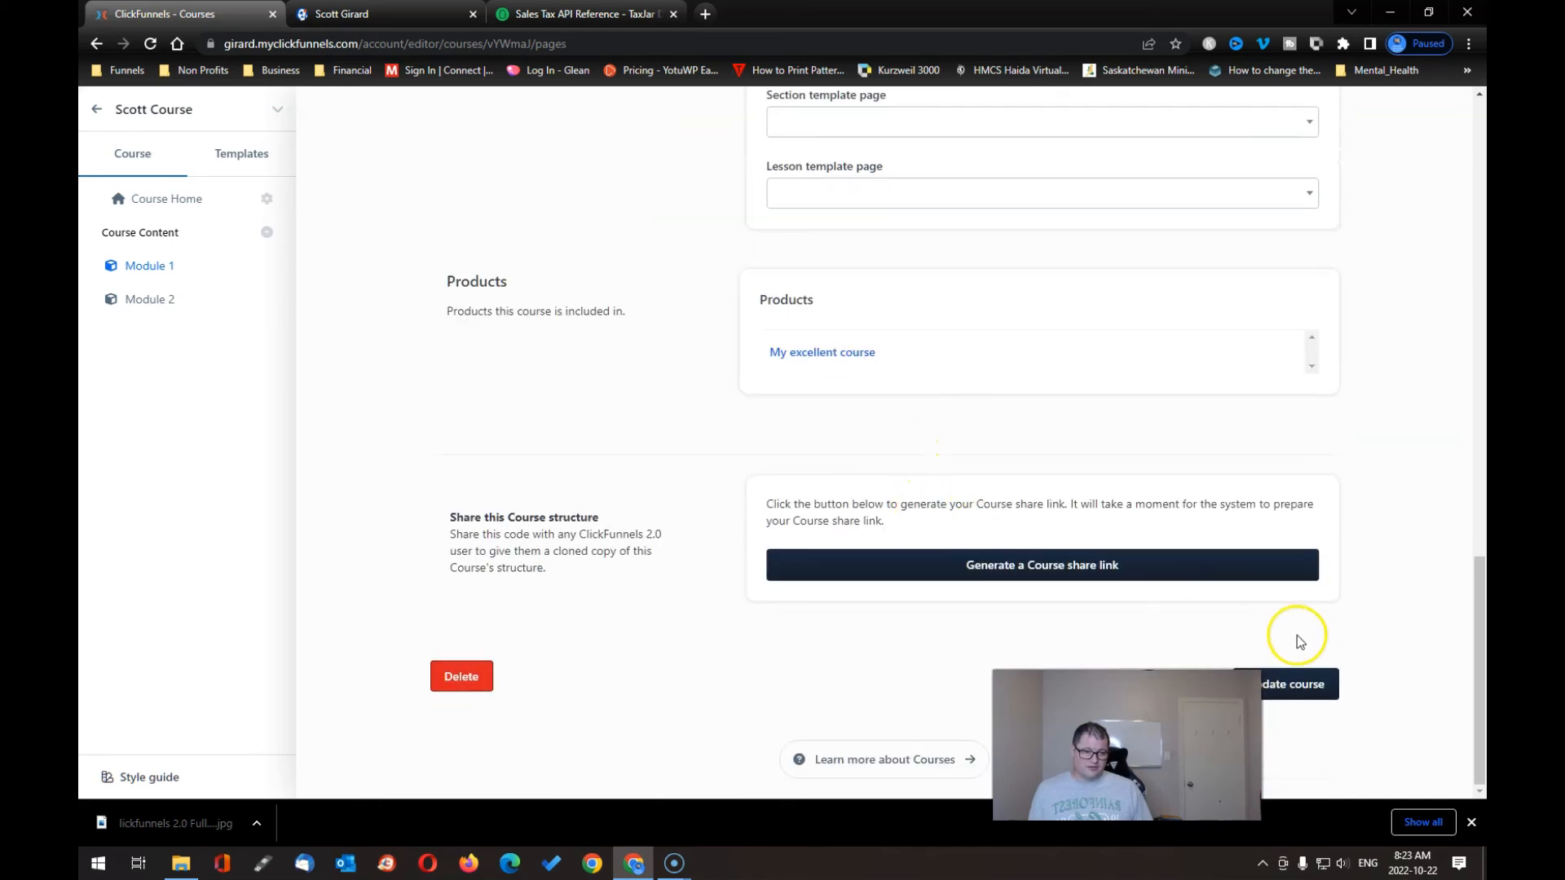
- Update the Scott Course settings and save the Example Course template page in the editor
left_click(1304, 688)
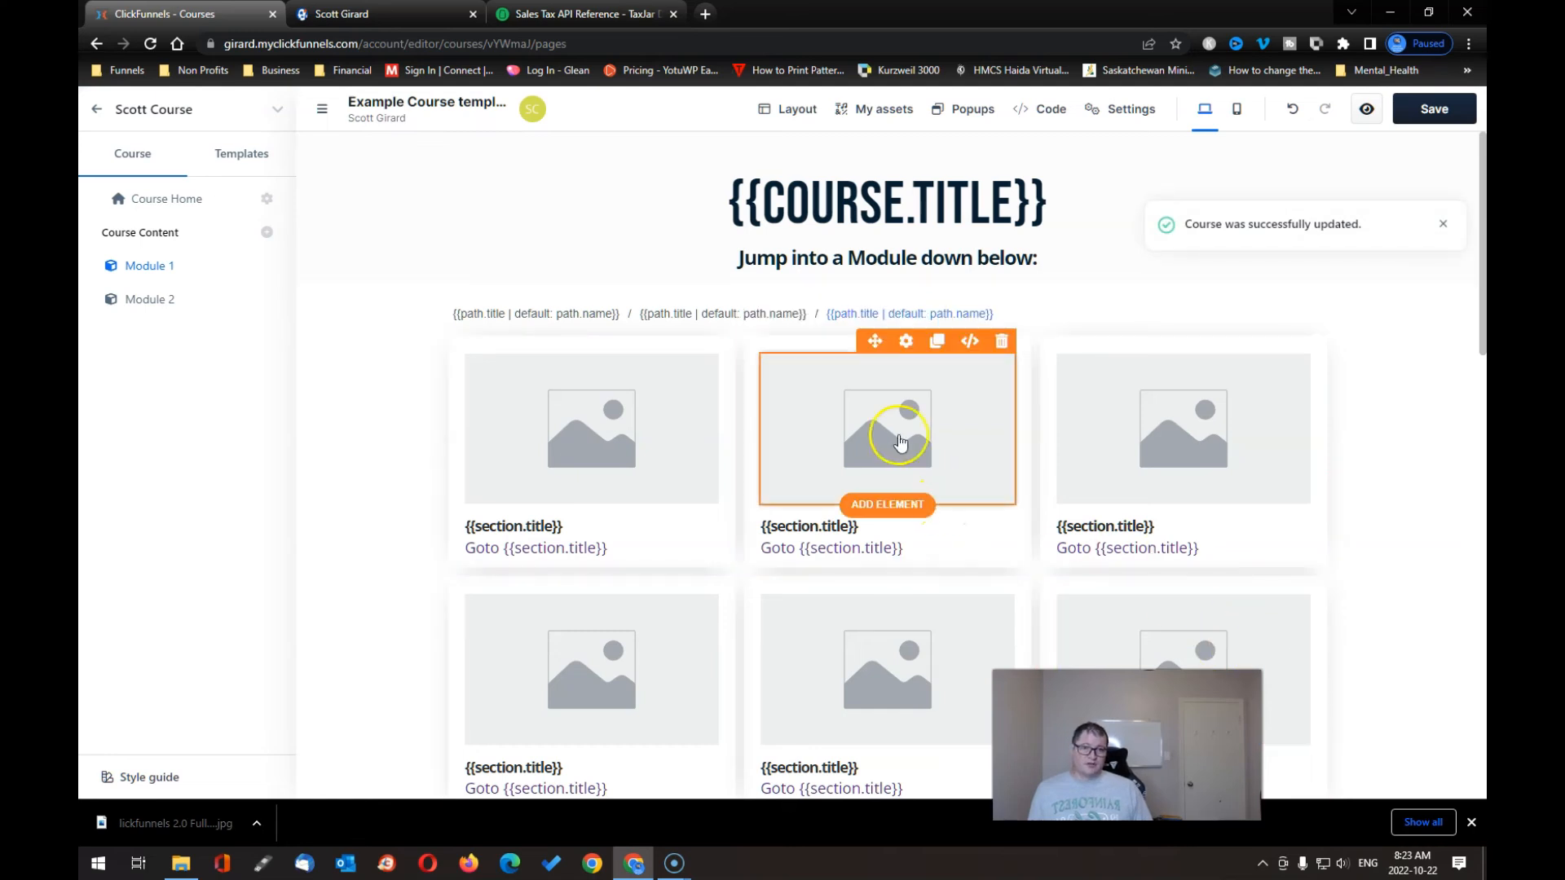
left_click(95, 109)
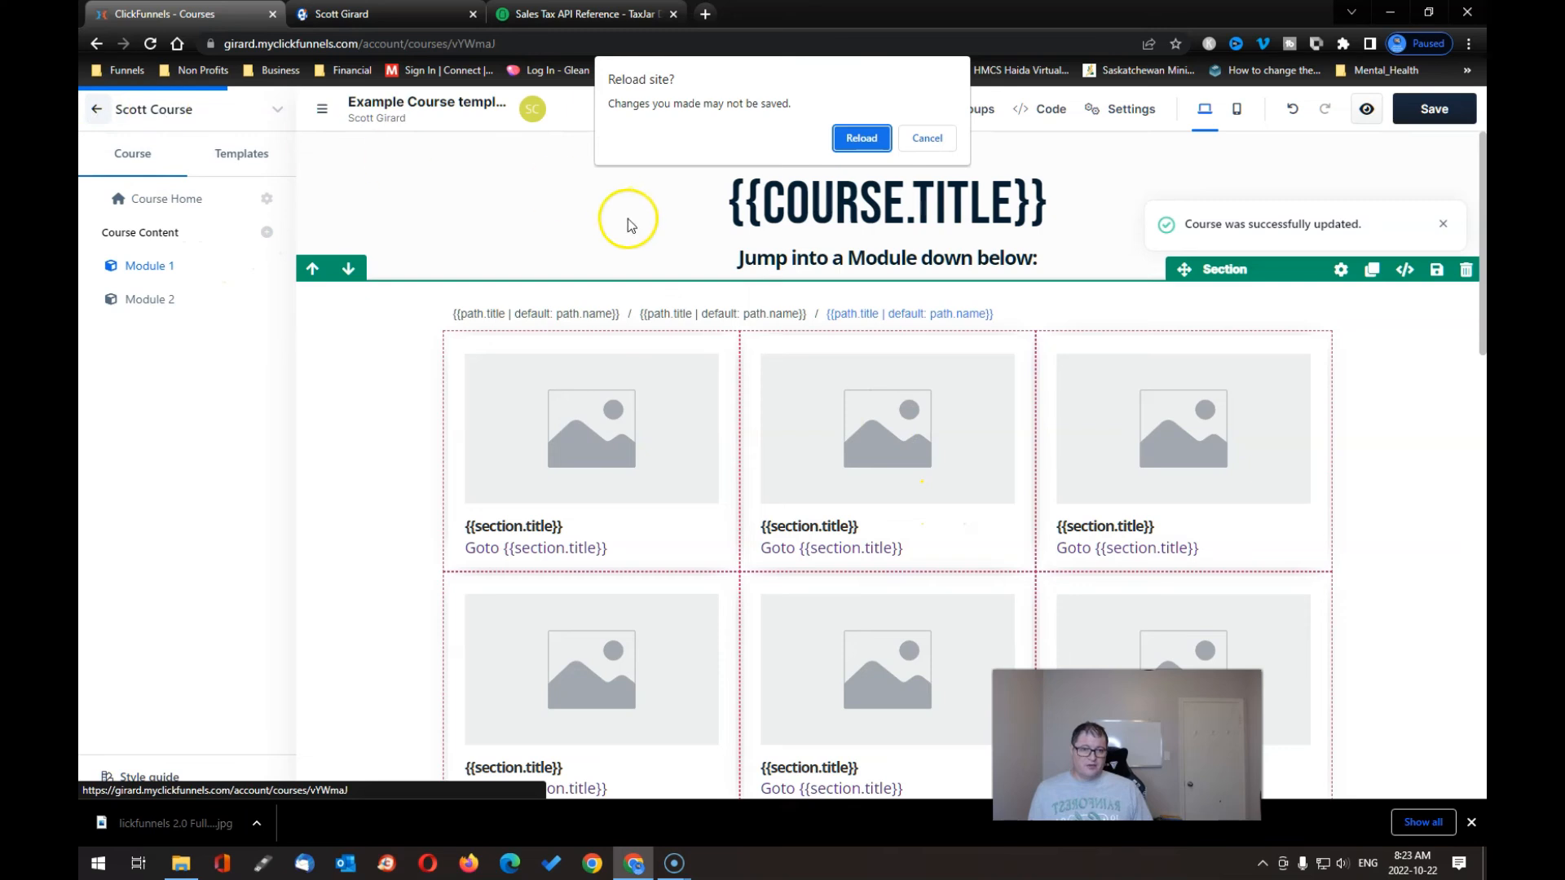
left_click(913, 138)
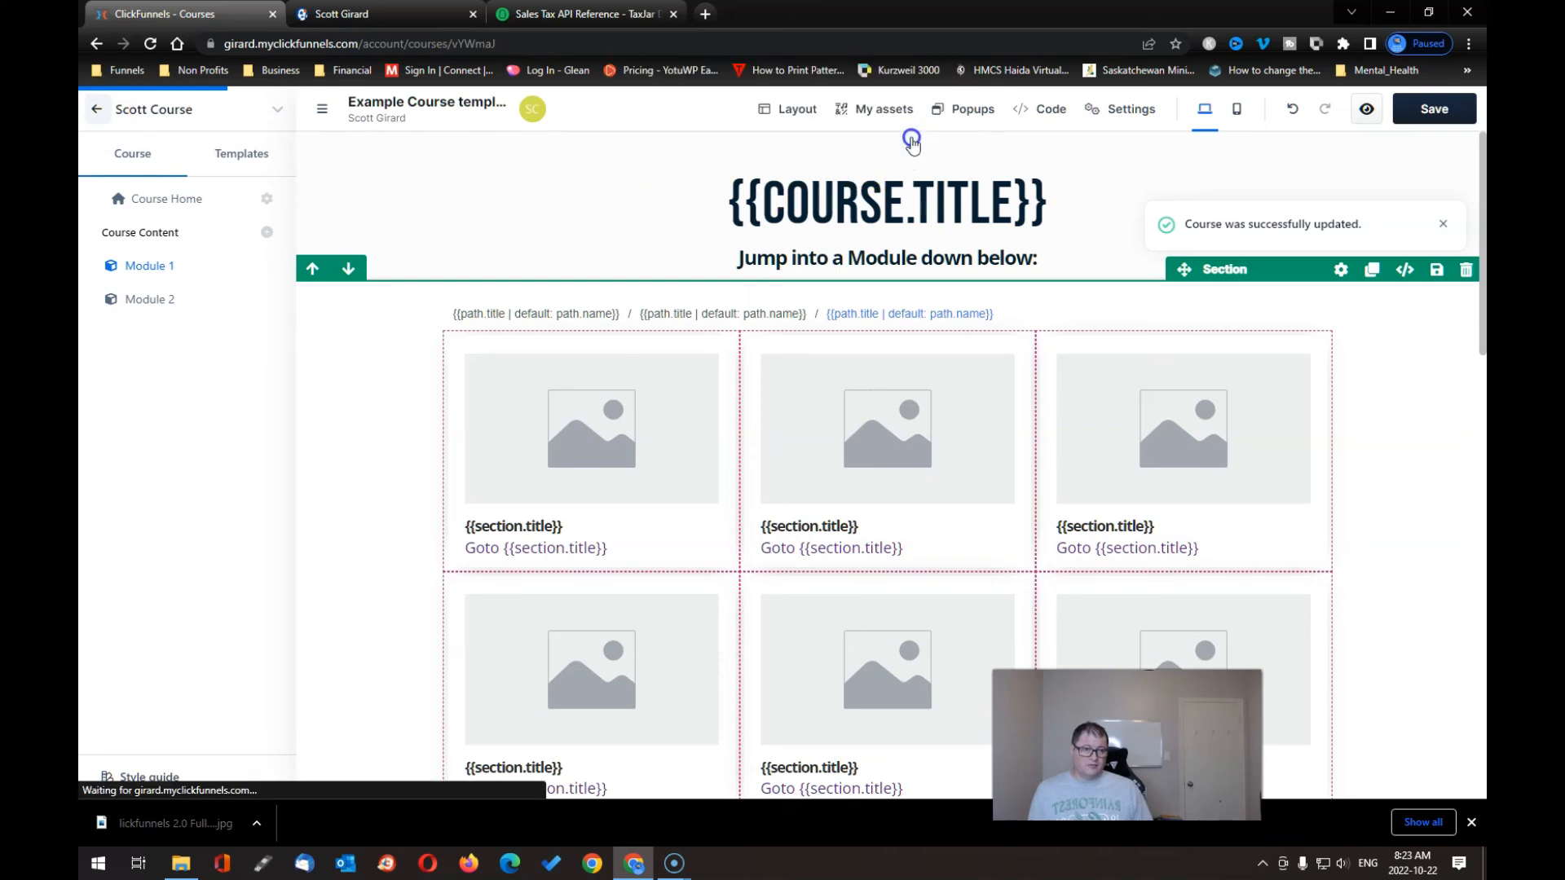
left_click(1415, 114)
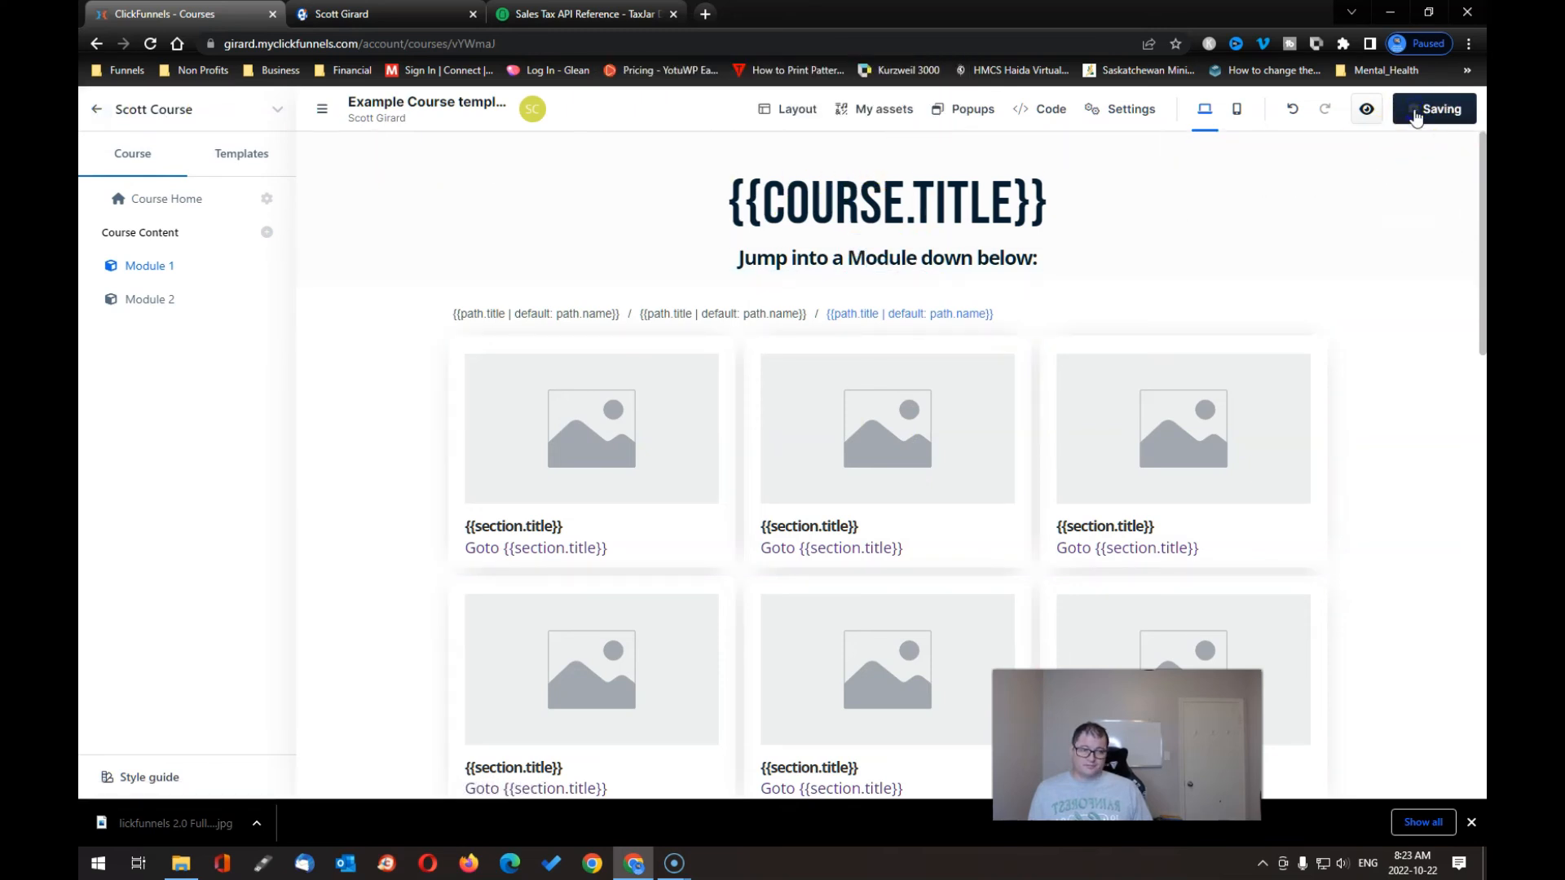
- Preview the template page in a new tab, then return to the course editor tab
left_click(1363, 107)
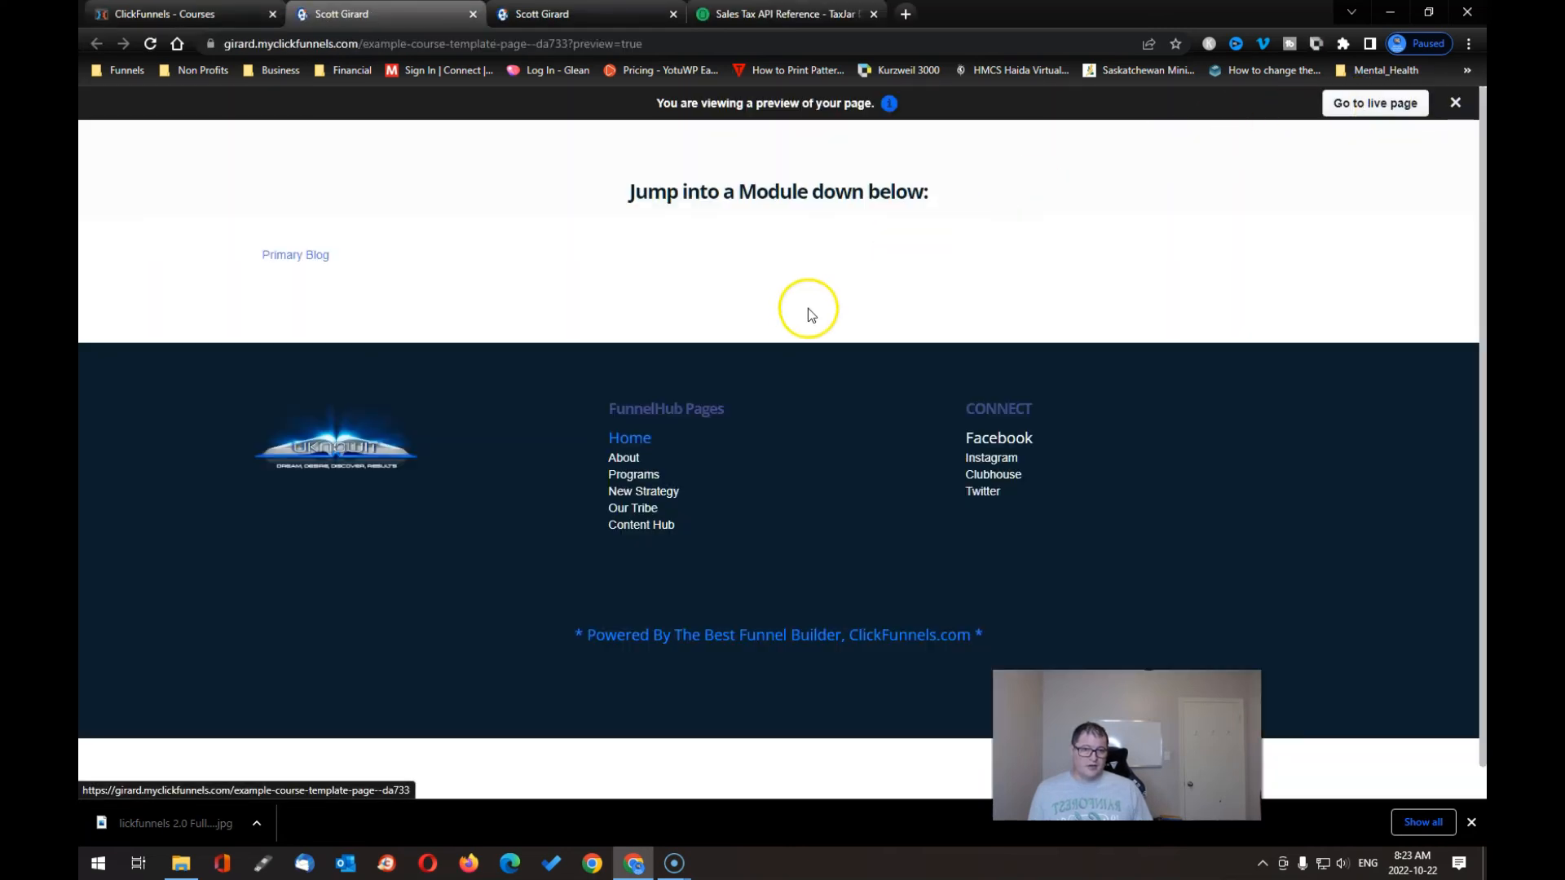
middle_click(775, 328)
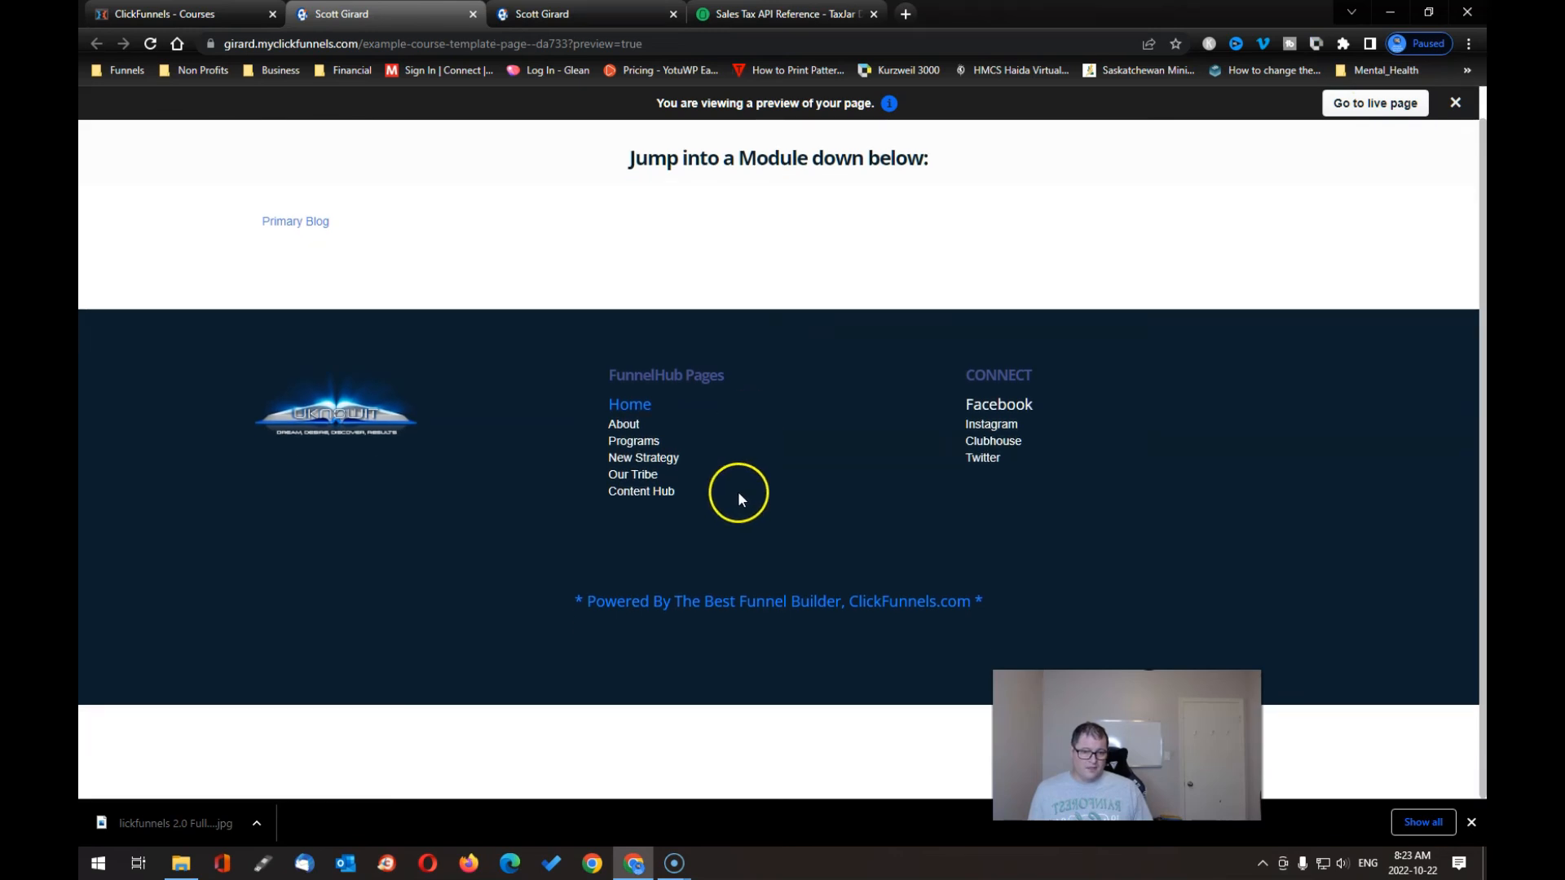
scroll(738, 493, "up", 1)
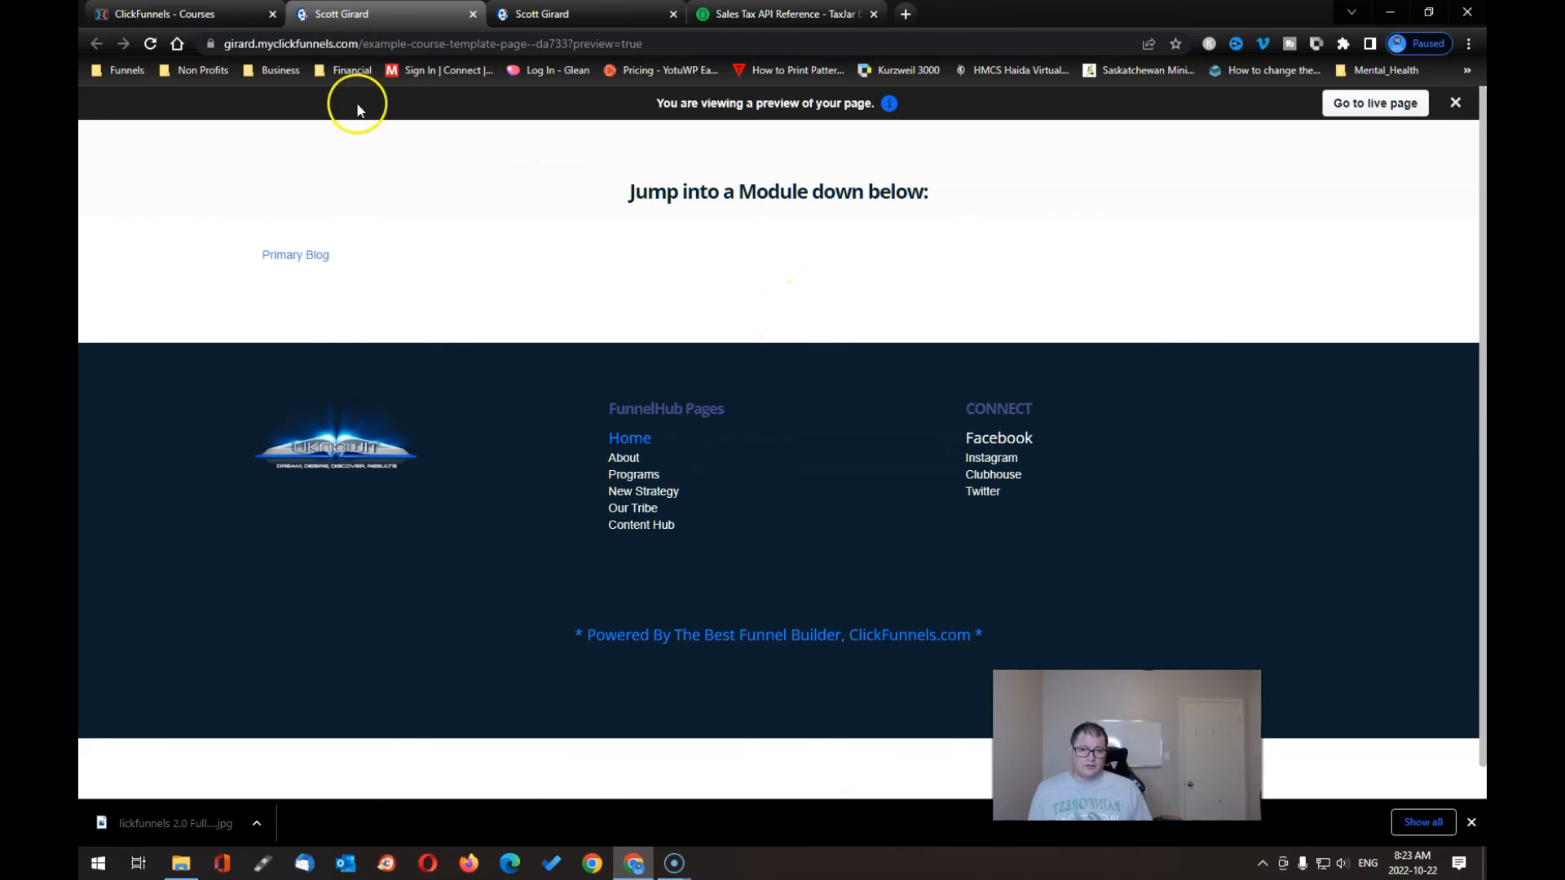
left_click(216, 15)
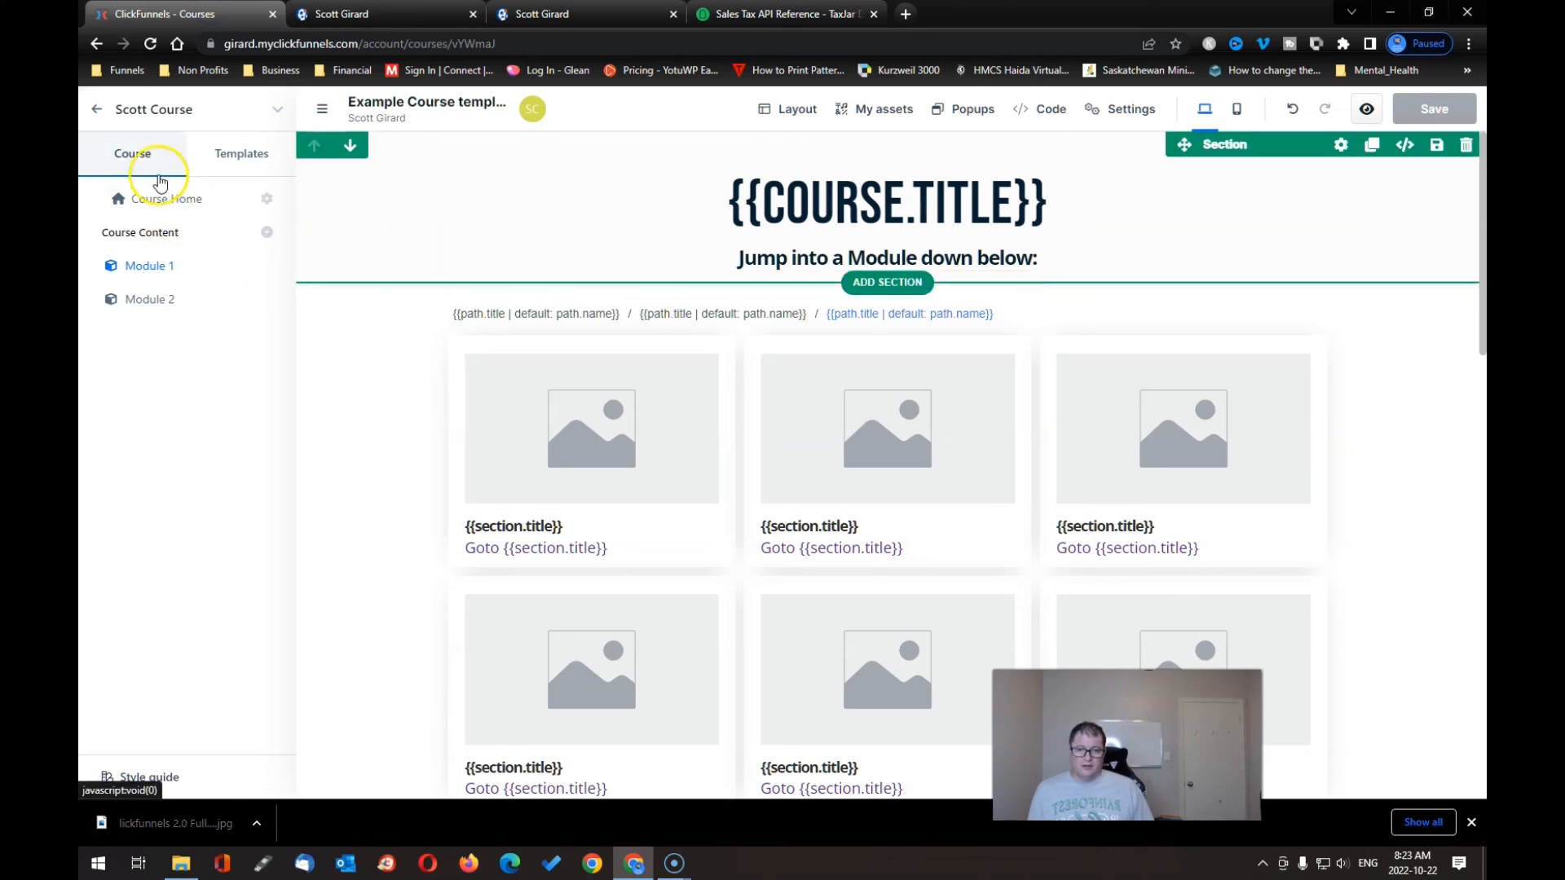
- Back on the Scott Course overview, collapse Module 1's lessons and open the course live
left_click(95, 110)
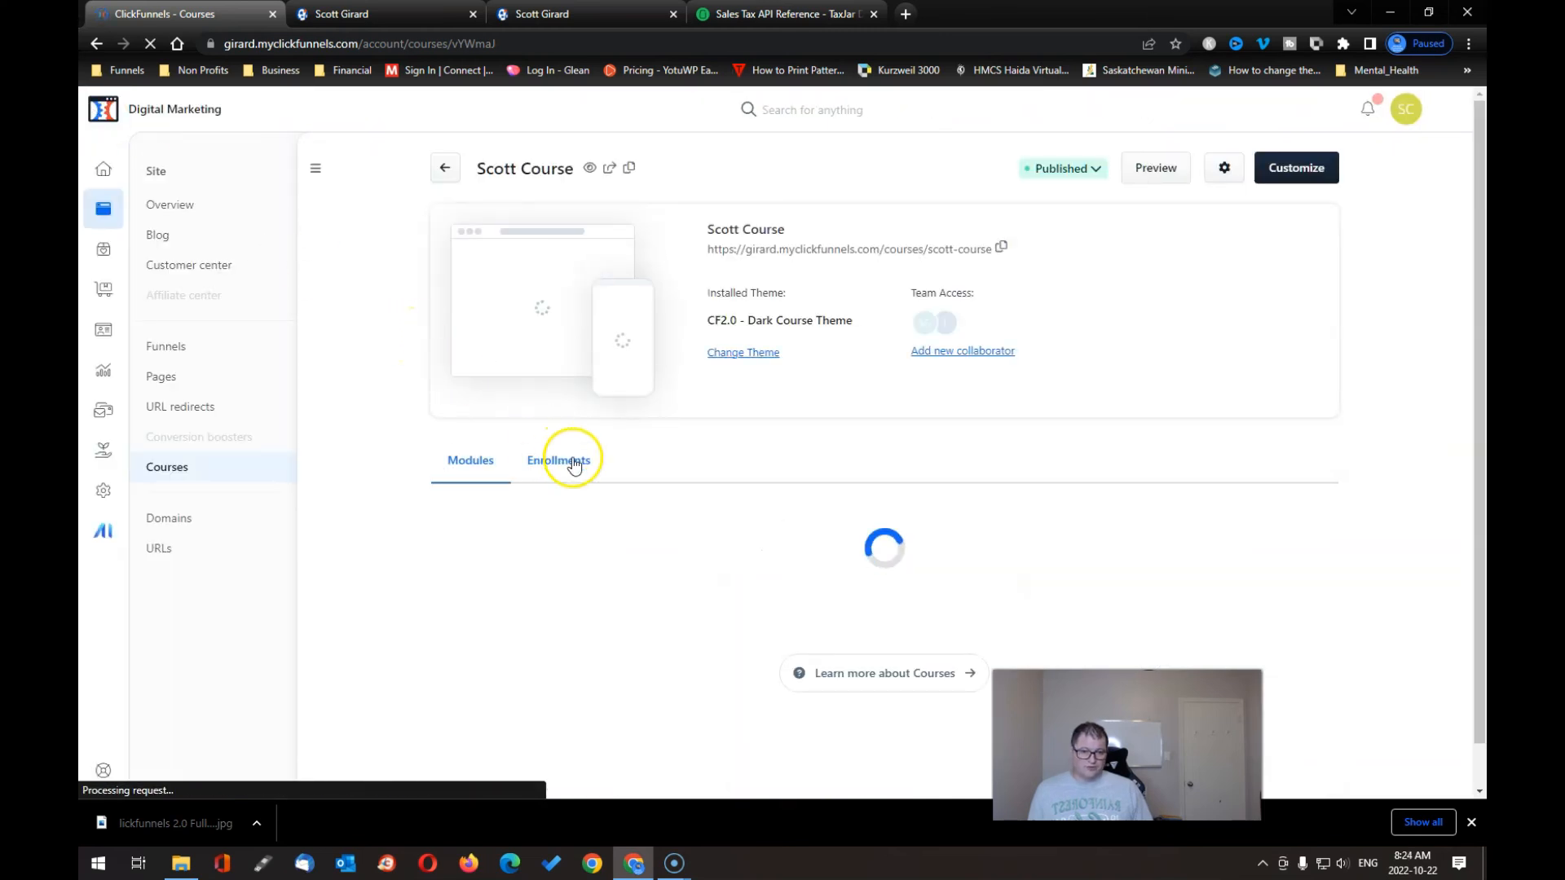
scroll(858, 610, "down", 1)
scroll(859, 609, "down", 2)
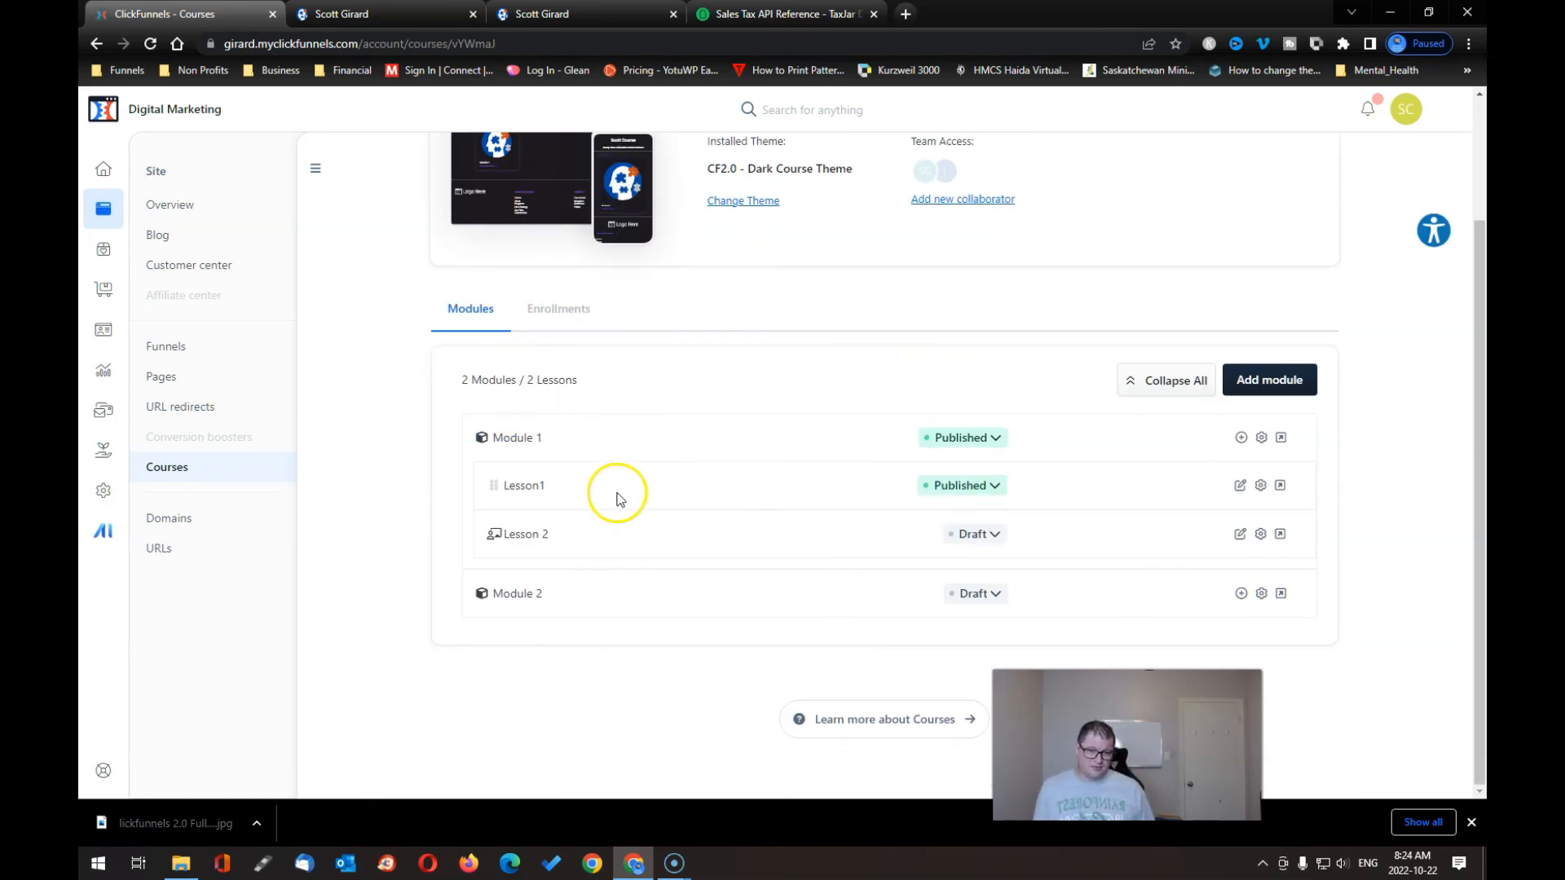
left_click(523, 438)
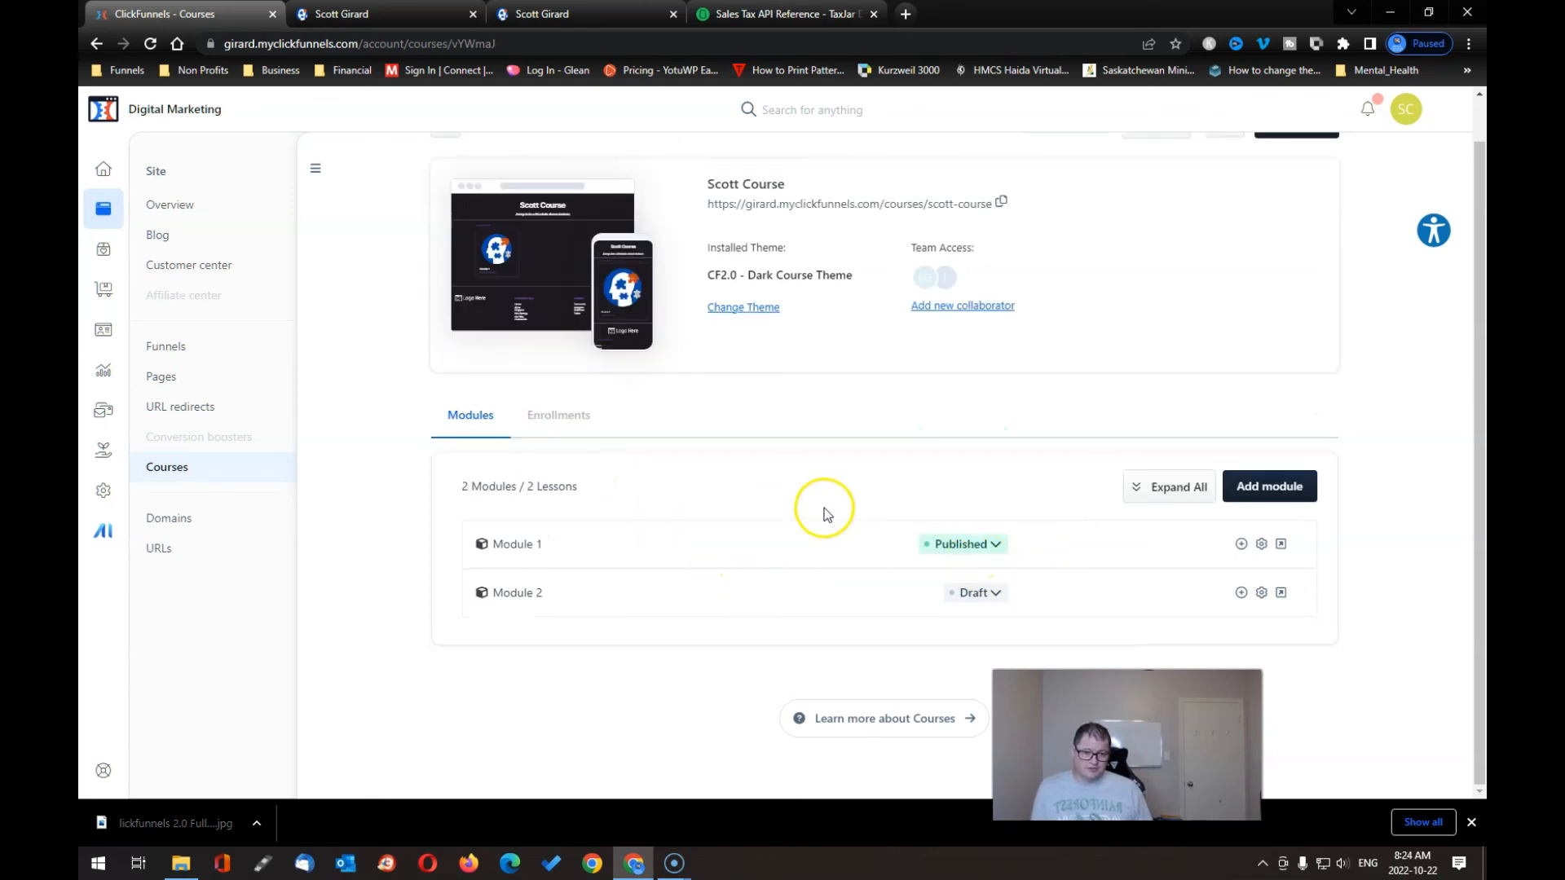
scroll(754, 607, "up", 1)
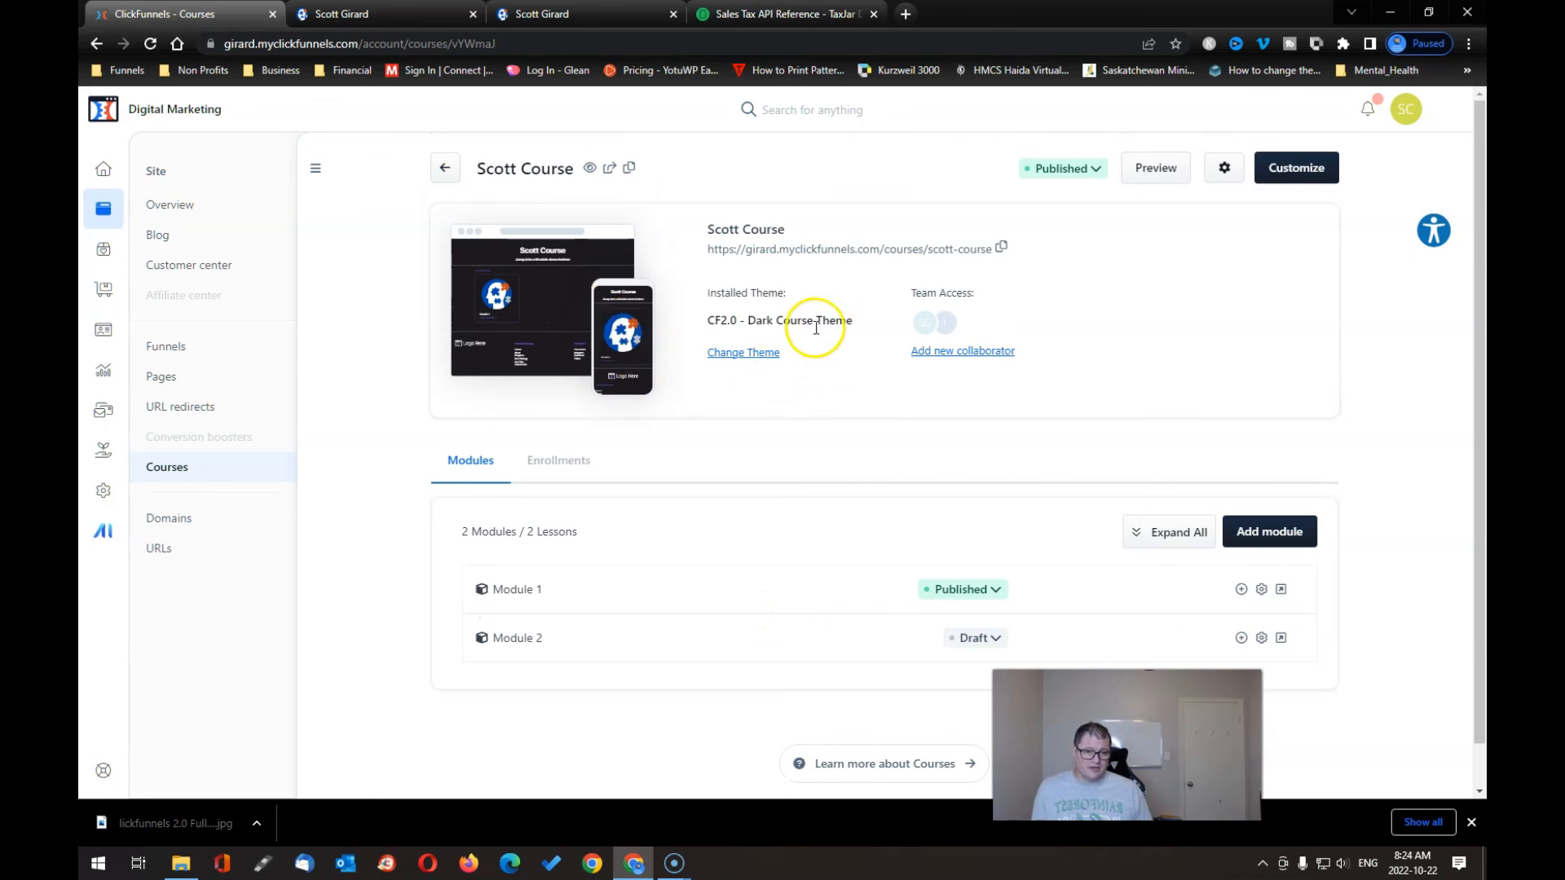
left_click(589, 168)
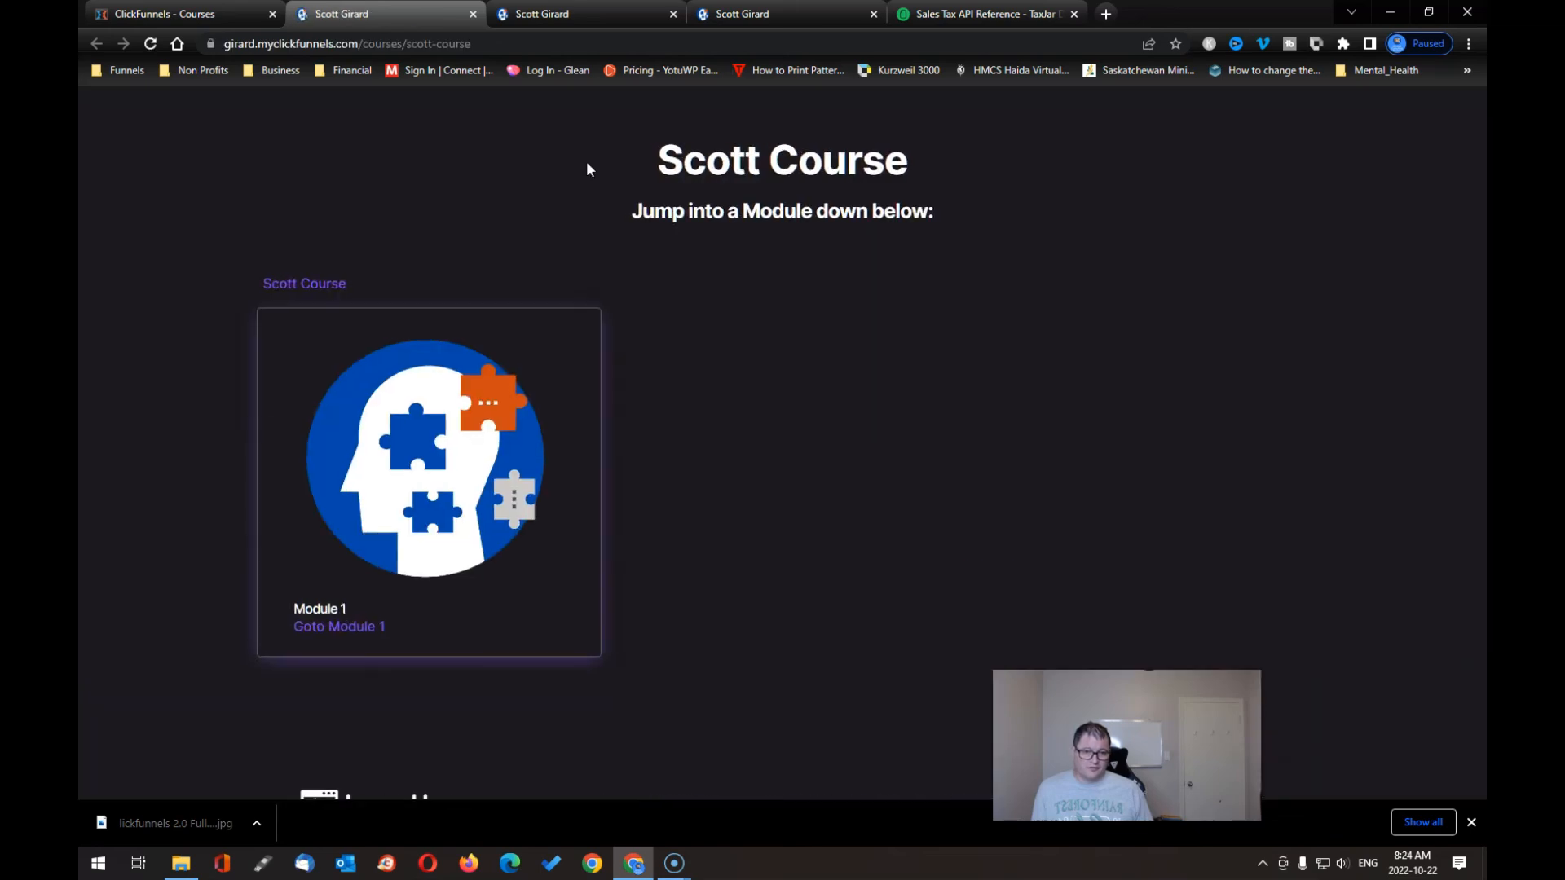
- Go to Module 1 on the live dark-themed course and view its puzzle-head Lesson1 card
left_click(715, 295)
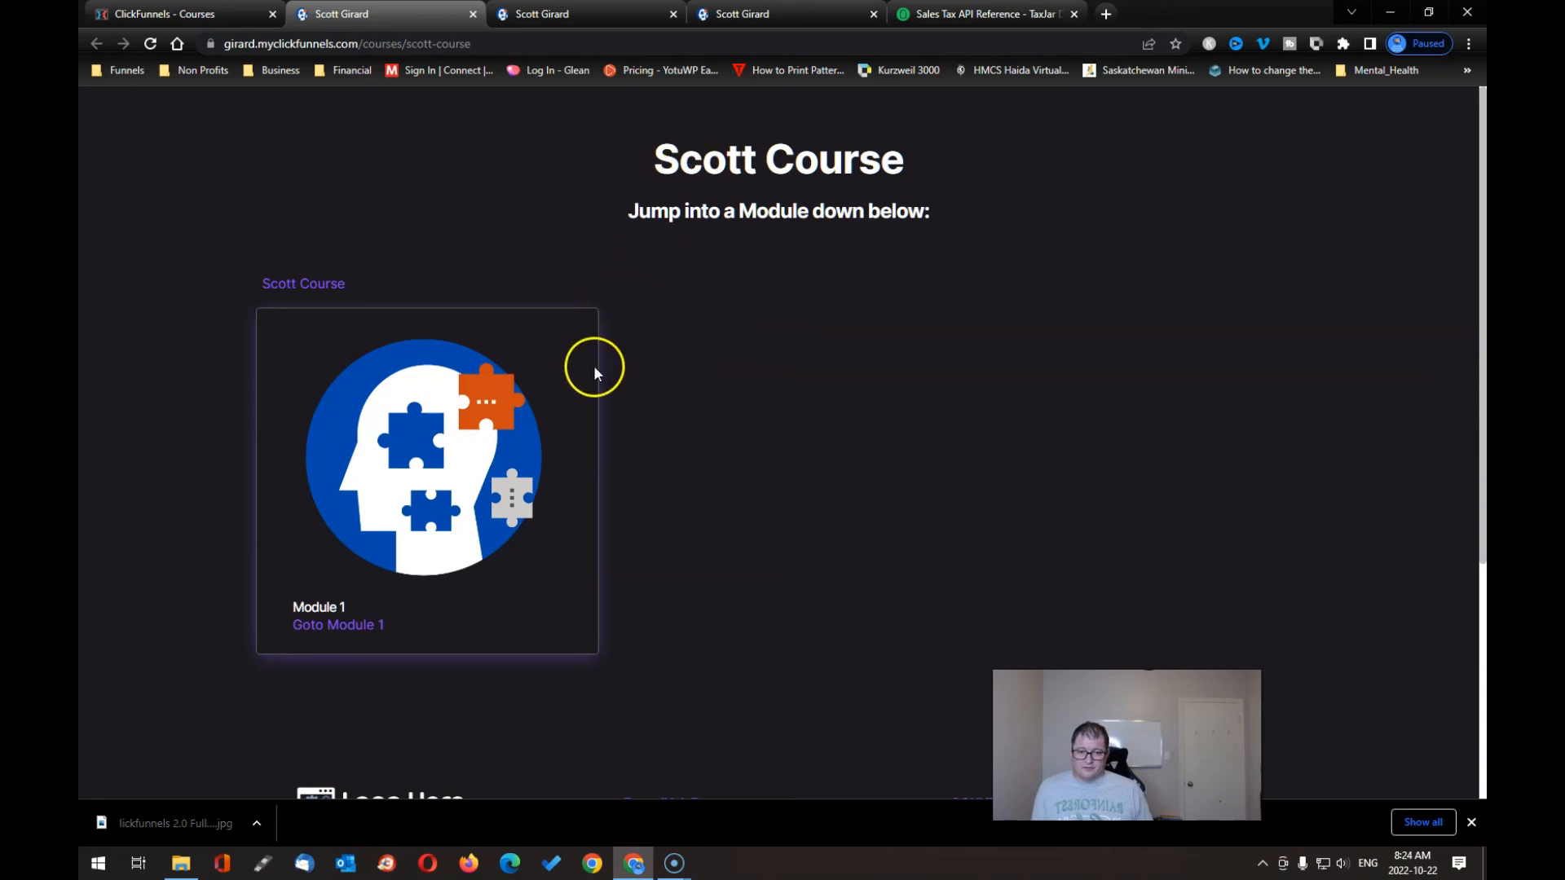
scroll(589, 530, "down", 5)
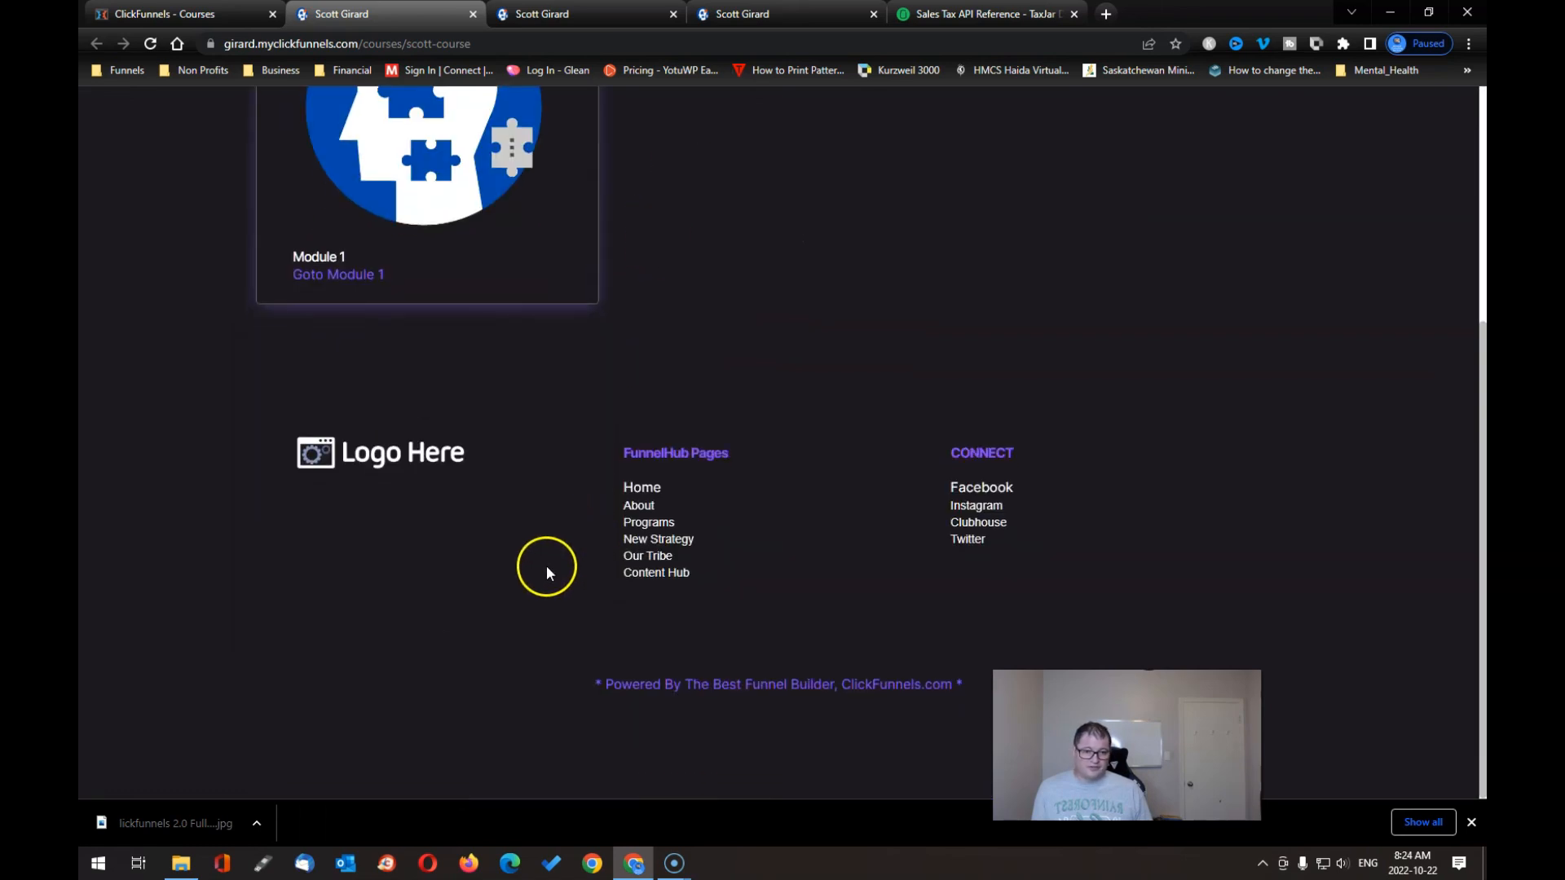
scroll(546, 573, "up", 5)
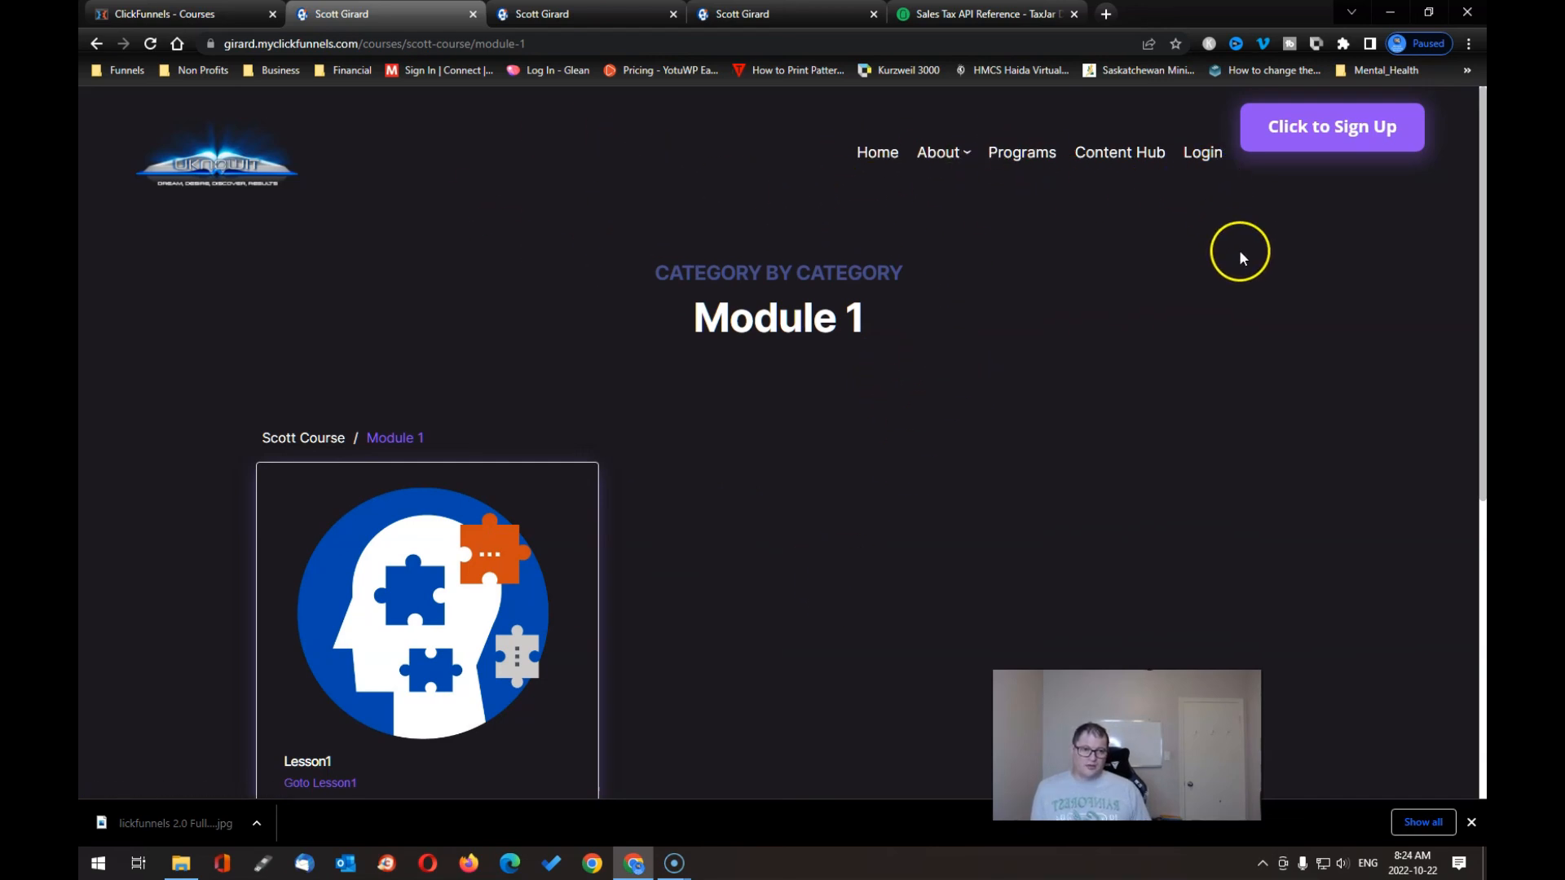
scroll(1019, 359, "down", 6)
scroll(864, 461, "up", 6)
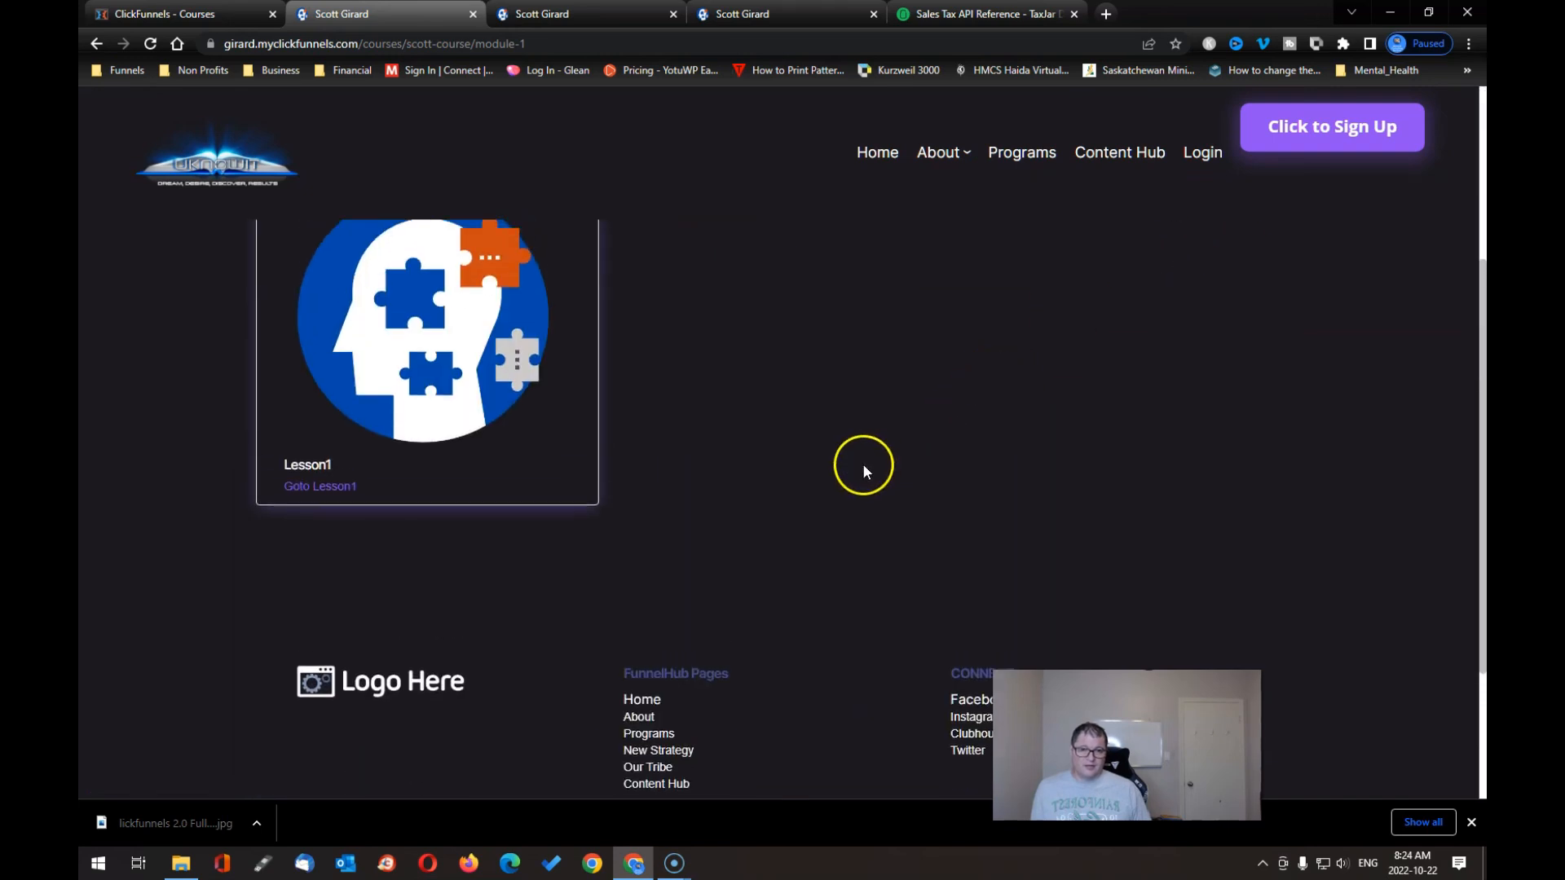
- Go to the live Lesson1 page and check its Mark Lesson Complete button and lesson video
left_click(322, 548)
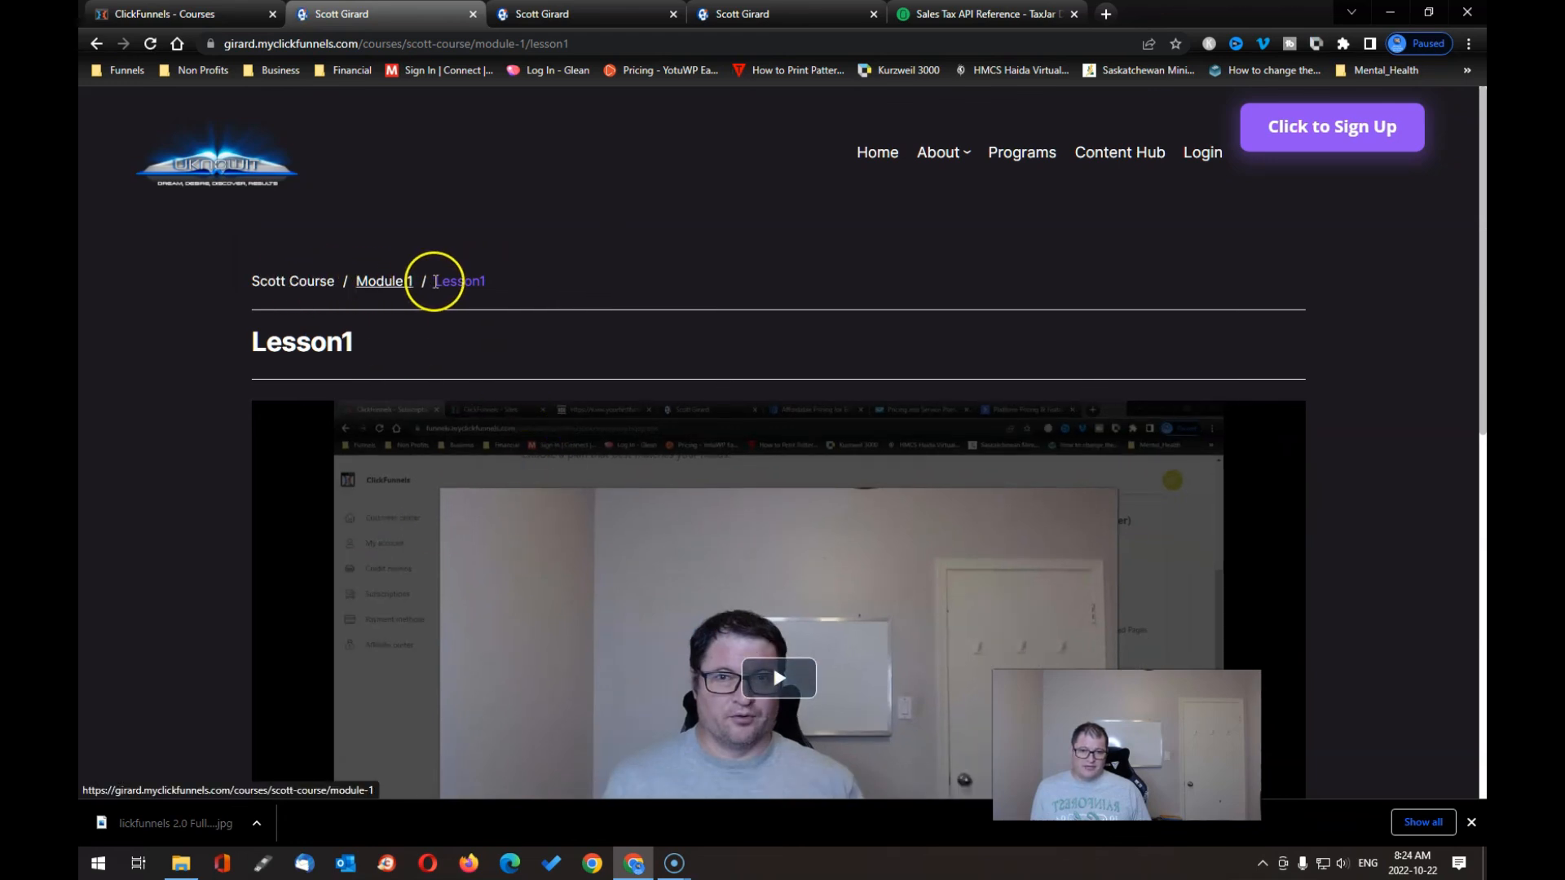
scroll(631, 414, "down", 6)
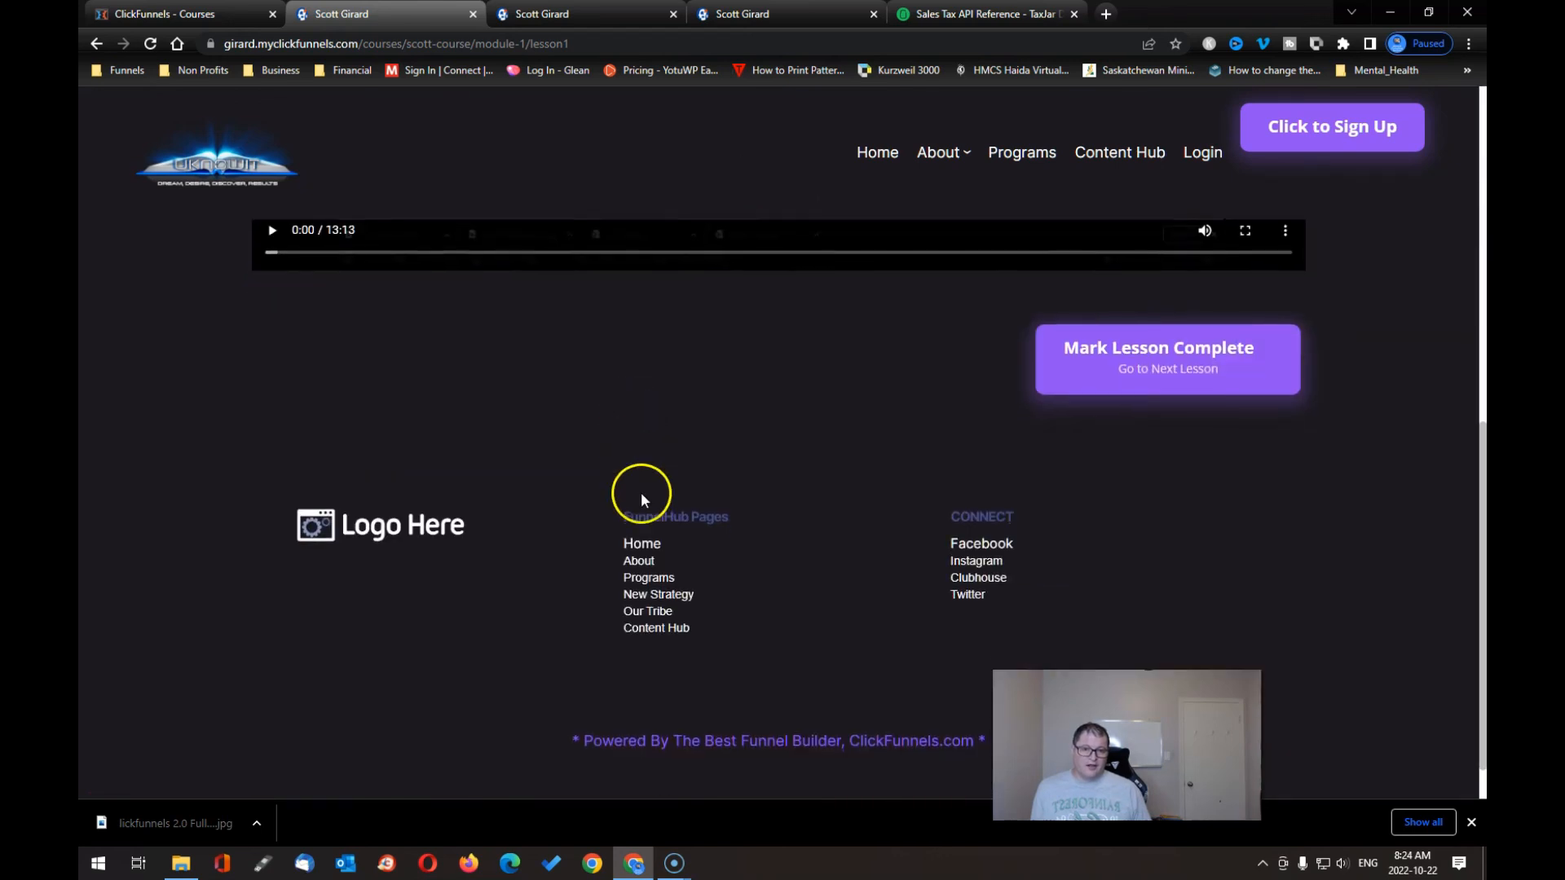
scroll(641, 493, "up", 4)
scroll(648, 583, "down", 6)
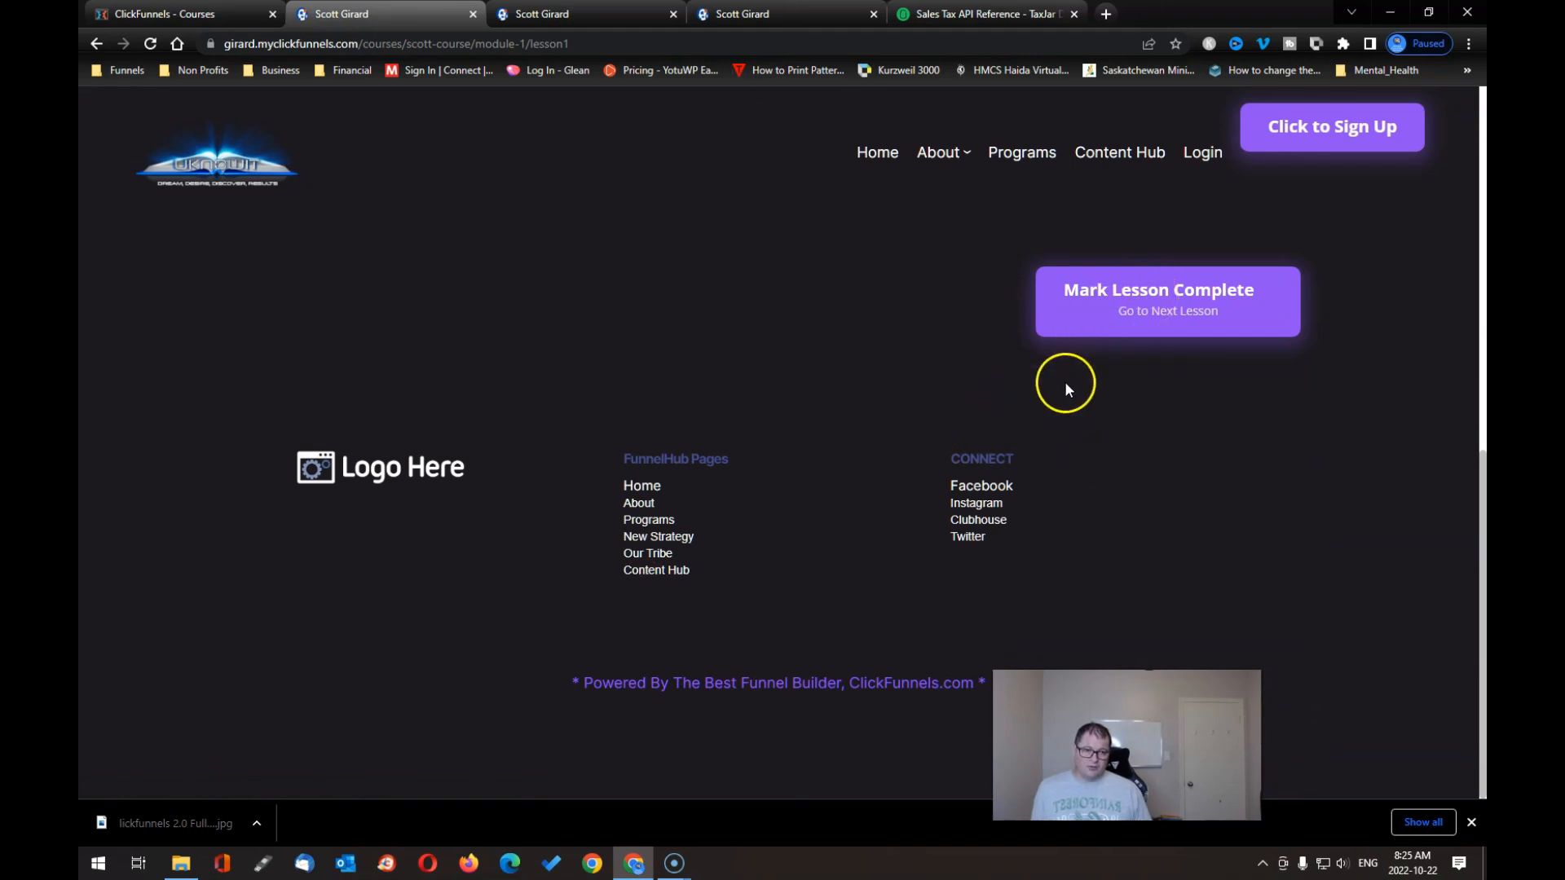
scroll(972, 503, "up", 1)
scroll(973, 503, "up", 5)
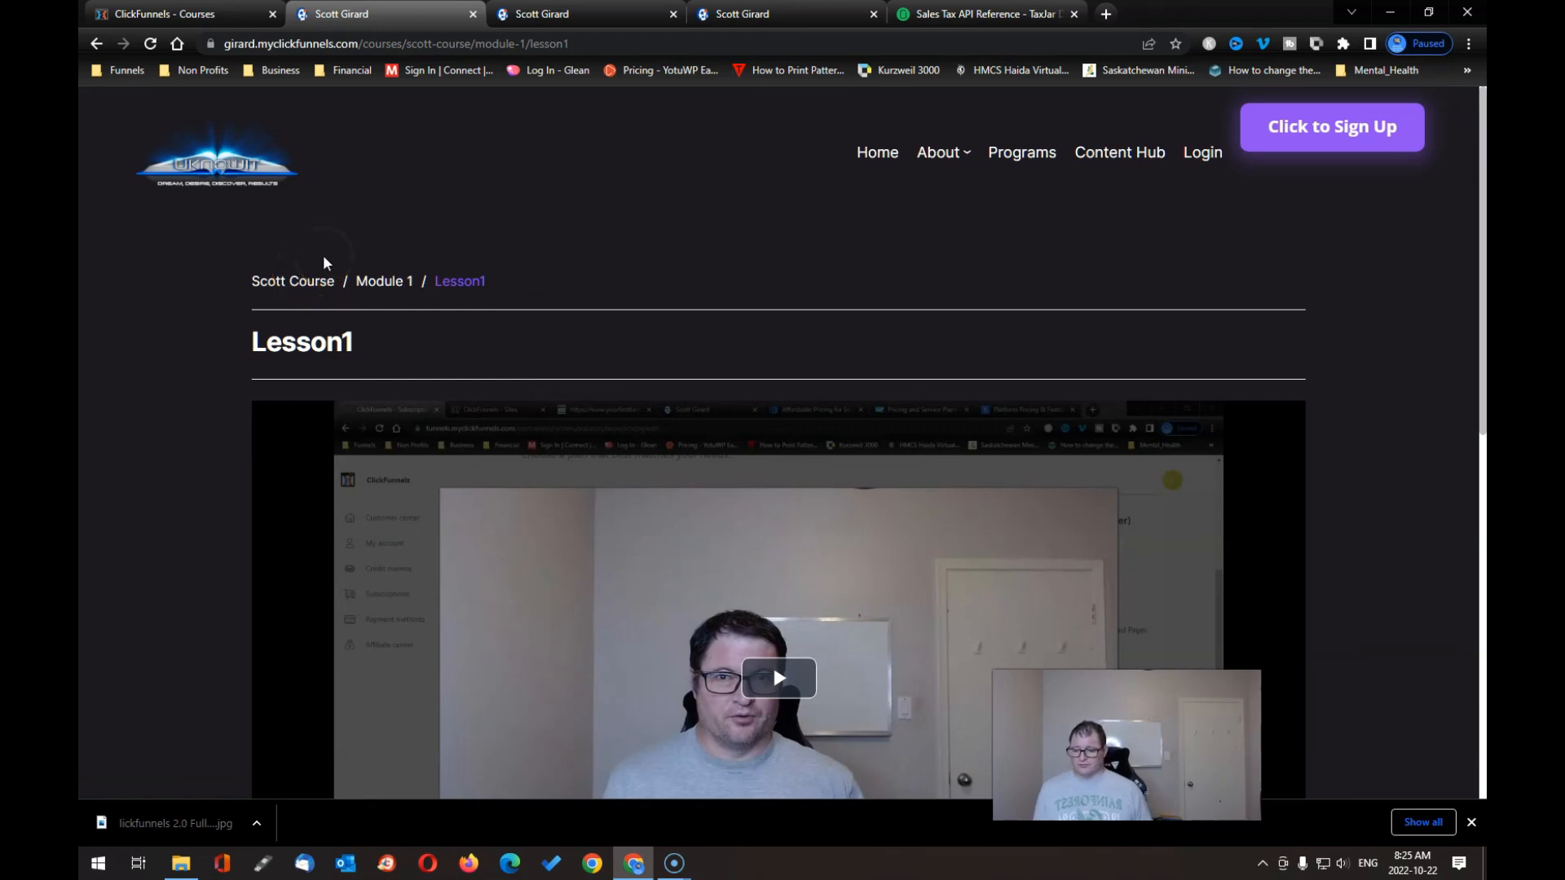
left_click(225, 98)
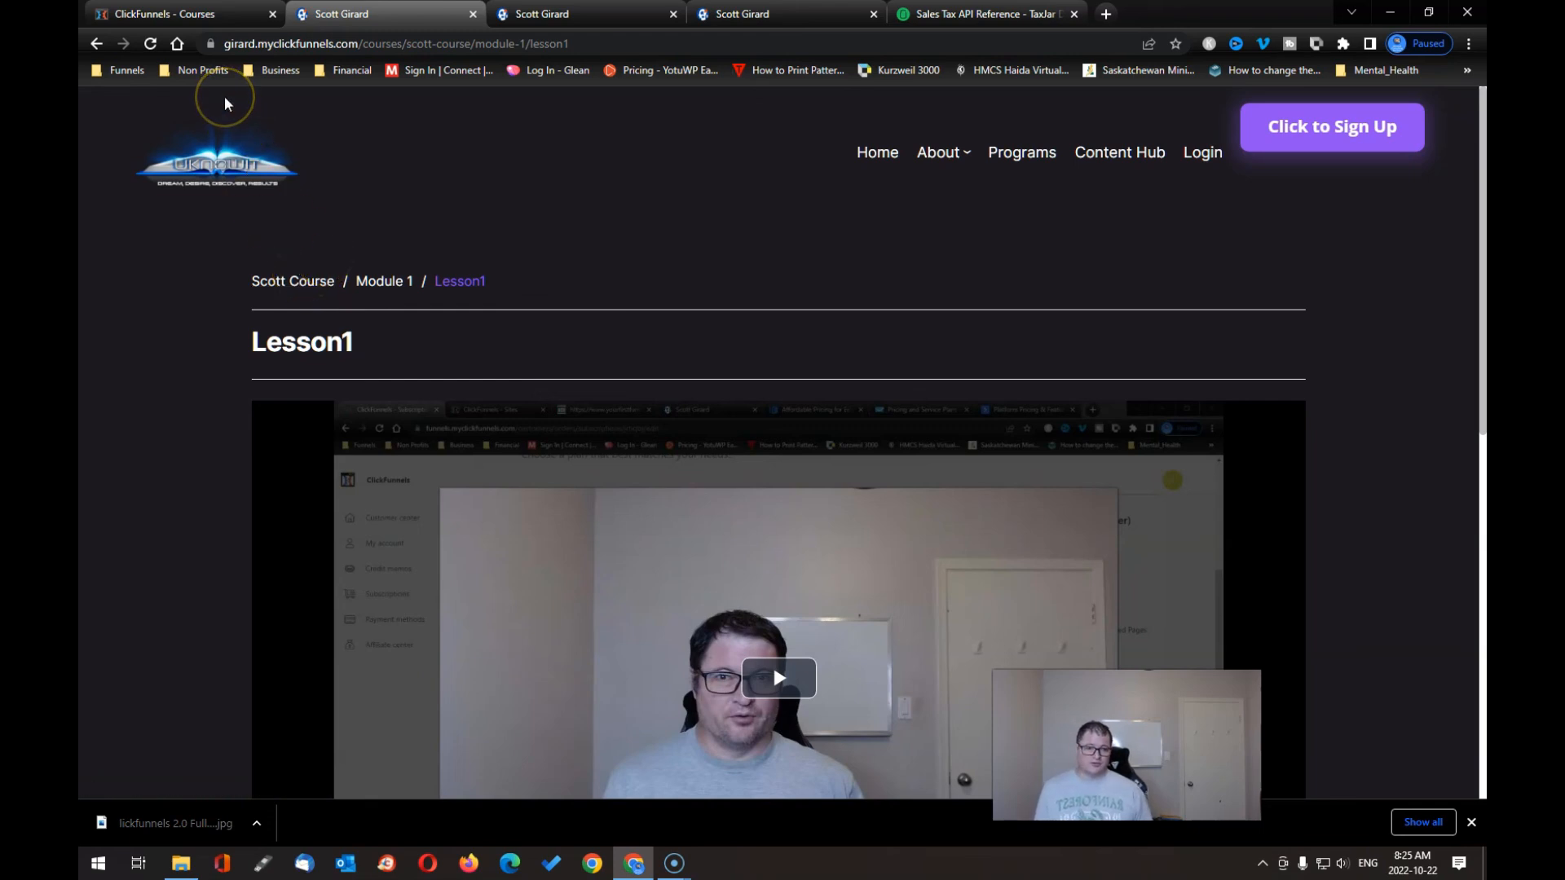